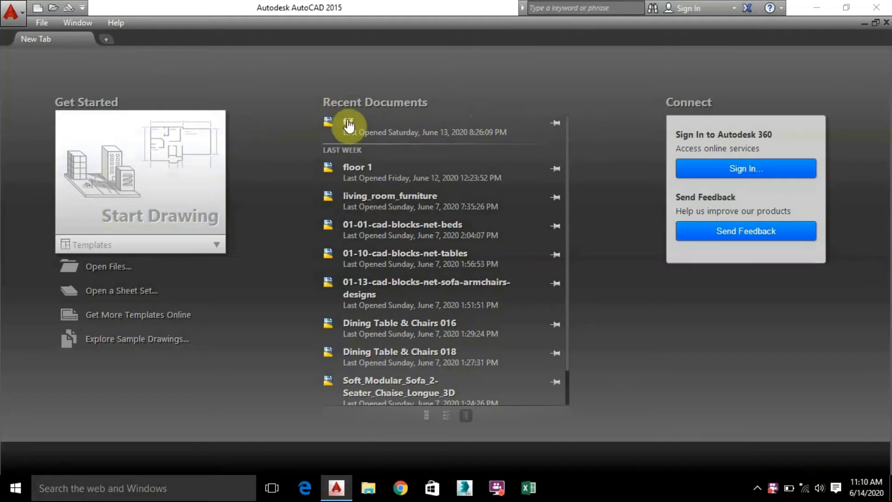
Step: Open the recent drawing fff and bring its floor plan into view
{"action": "left_click", "coordinate": [346, 121]}
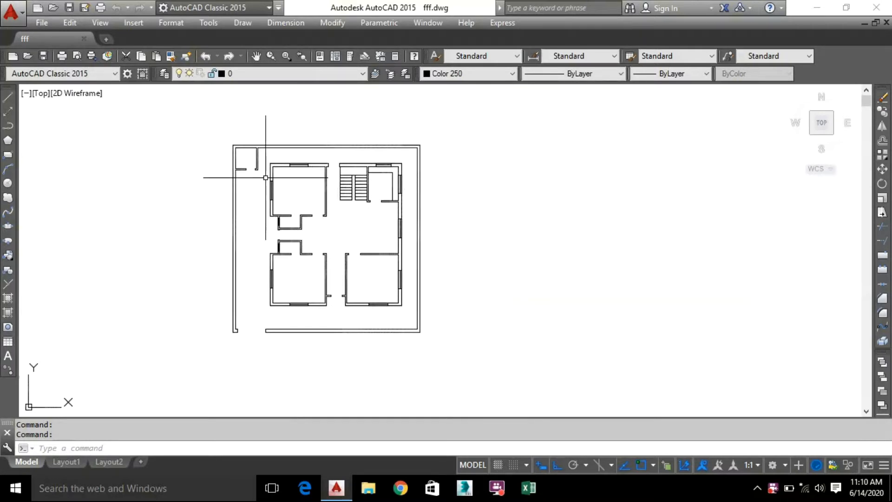
{"action": "scroll", "coordinate": [336, 221], "scroll_direction": "up", "scroll_amount": 6}
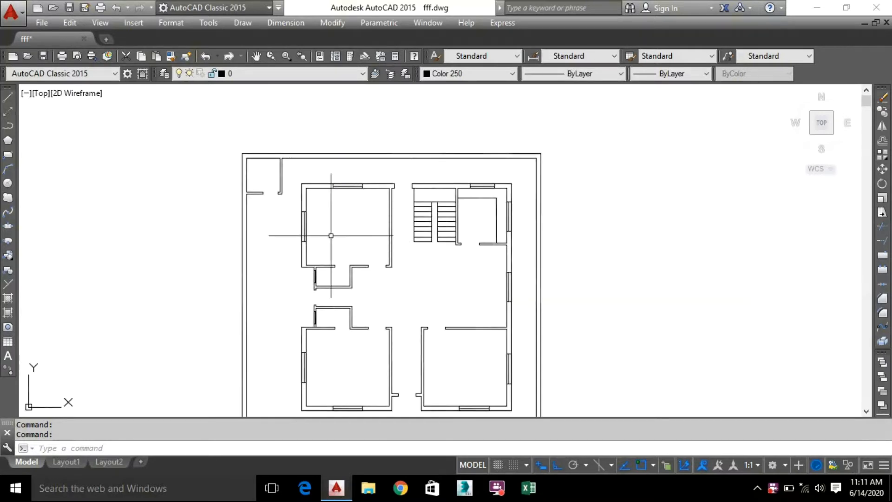
{"action": "scroll", "coordinate": [302, 200], "scroll_direction": "down", "scroll_amount": 5}
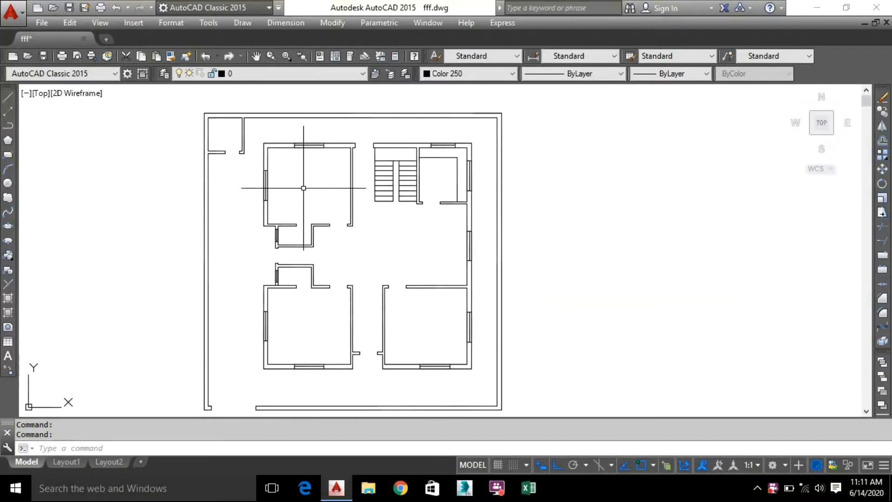
{"action": "middle_click_drag", "start_coordinate": [303, 183], "coordinate": [253, 215]}
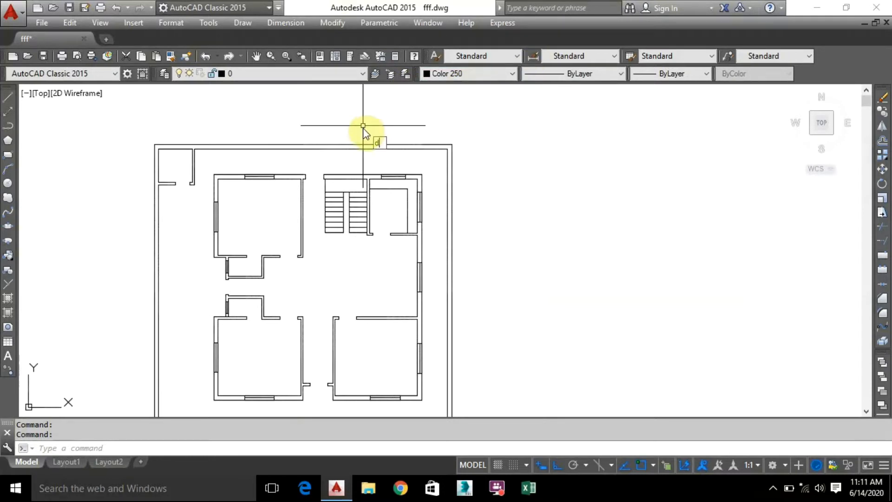
Step: Add a horizontal linear dimension along the upper outer boundary wall, placing the dimension line just above it
{"action": "type", "text": "im"}
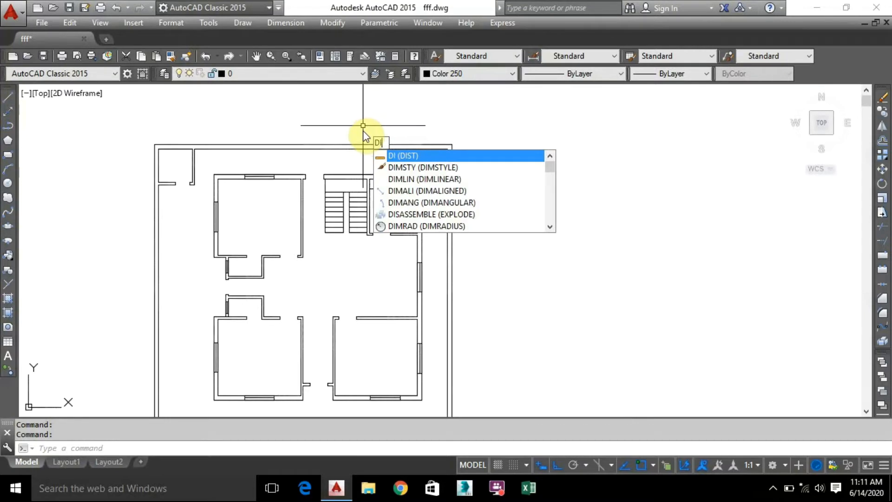
{"action": "type", "text": "AL"}
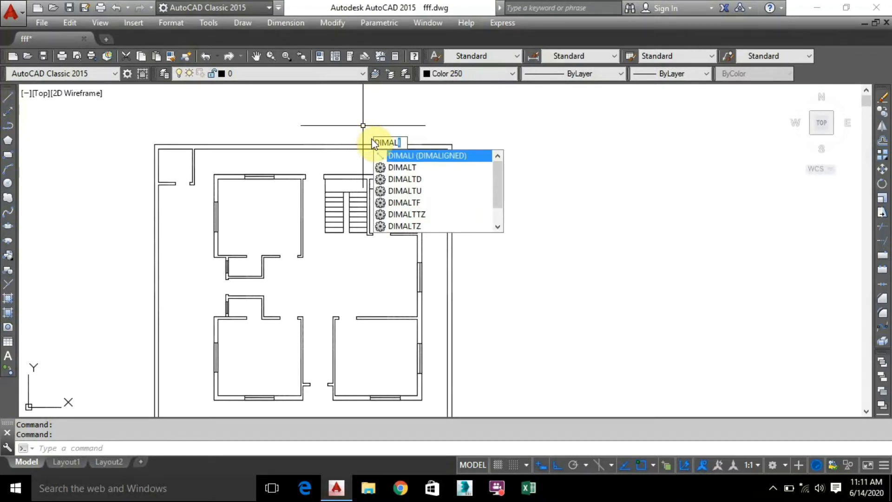
{"action": "key", "text": "BackSpace"}
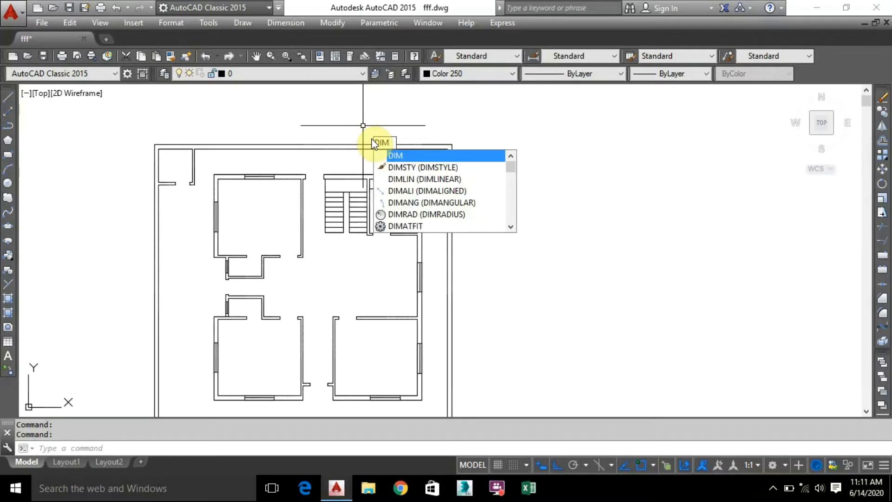
{"action": "type", "text": "LIN"}
{"action": "key", "text": "Return"}
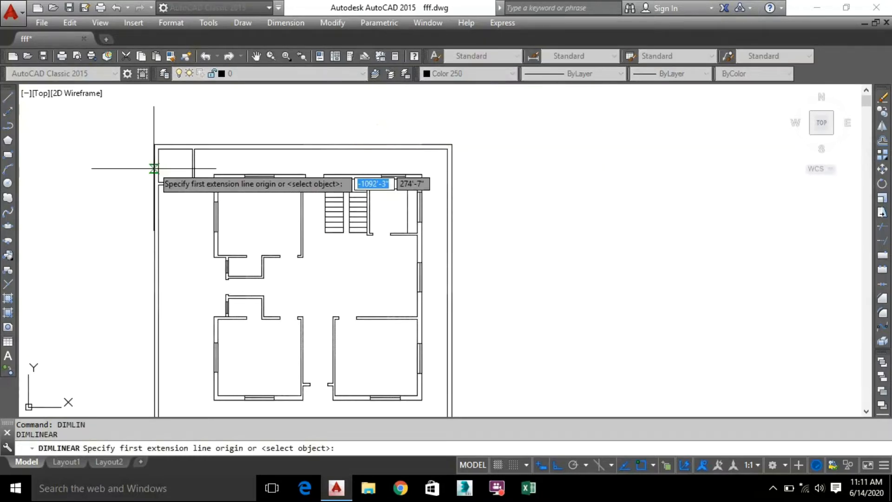
{"action": "scroll", "coordinate": [155, 145], "scroll_direction": "up", "scroll_amount": 3}
{"action": "left_click", "coordinate": [159, 139]}
{"action": "scroll", "coordinate": [677, 140], "scroll_direction": "down", "scroll_amount": 3}
{"action": "mouse_move", "coordinate": [536, 146]}
{"action": "middle_mouse_down"}
{"action": "mouse_move", "coordinate": [446, 179]}
{"action": "mouse_move", "coordinate": [326, 180]}
{"action": "middle_mouse_up"}
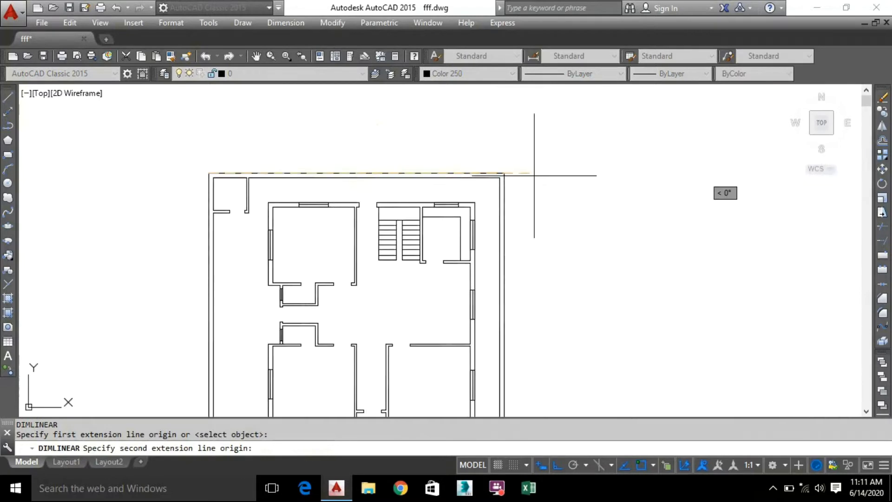
{"action": "left_click", "coordinate": [504, 173]}
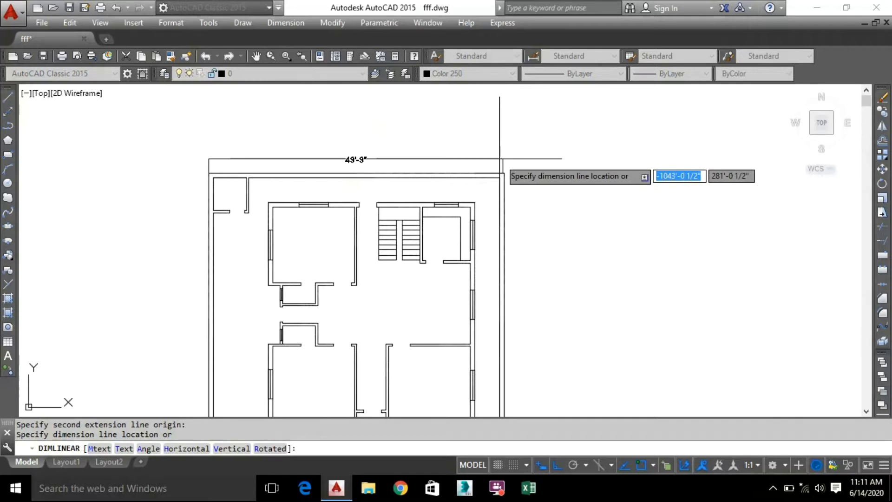
{"action": "left_click", "coordinate": [500, 159]}
{"action": "scroll", "coordinate": [525, 189], "scroll_direction": "down", "scroll_amount": 3}
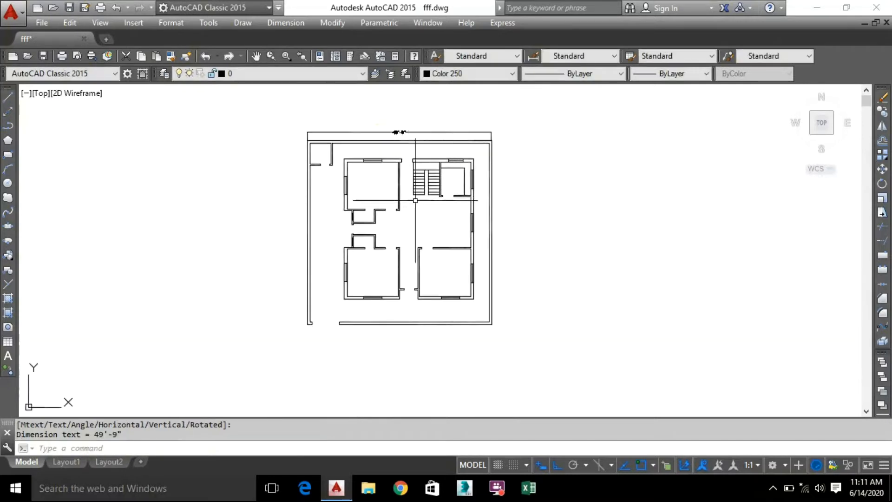
Step: Add a vertical linear dimension along the full right outer boundary wall, placing the dimension line just outside it
{"action": "type", "text": "dimlin"}
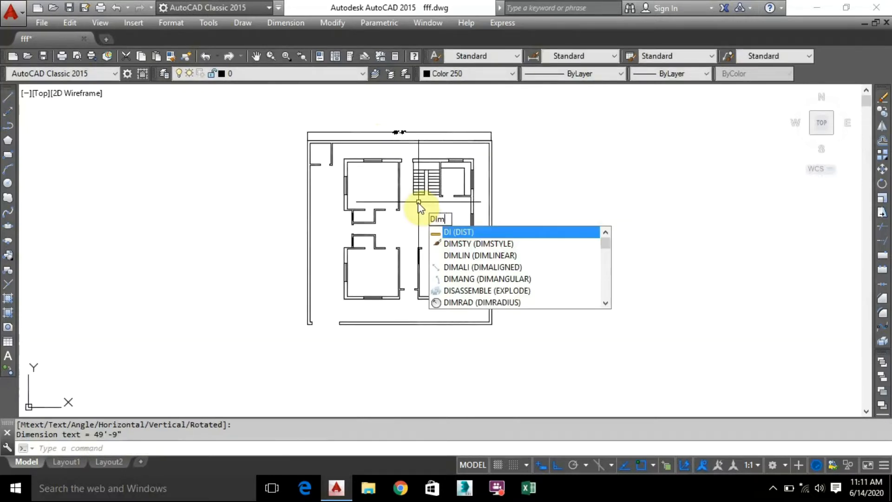
{"action": "key", "text": "Return"}
{"action": "scroll", "coordinate": [490, 137], "scroll_direction": "up", "scroll_amount": 4}
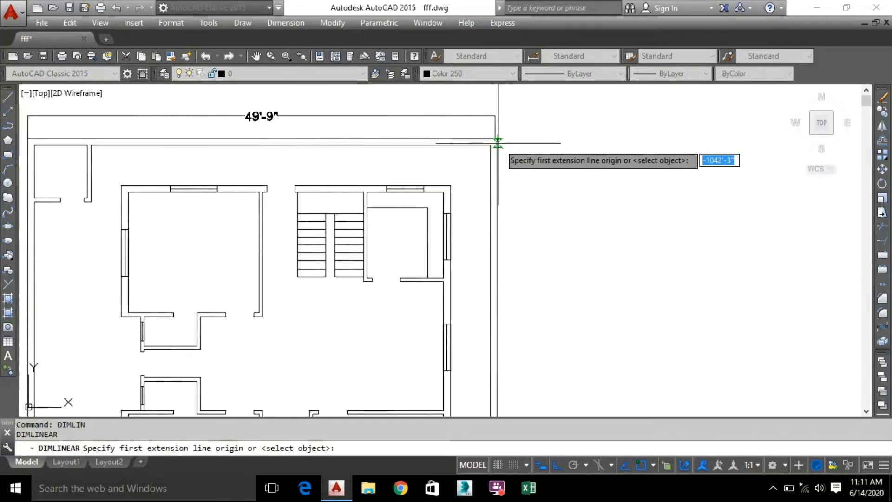
{"action": "scroll", "coordinate": [499, 141], "scroll_direction": "up", "scroll_amount": 5}
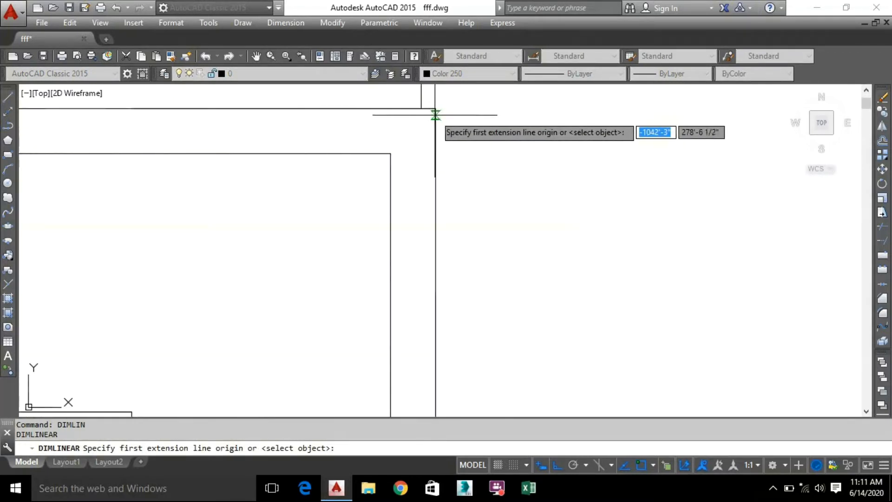
{"action": "left_click", "coordinate": [436, 109]}
{"action": "scroll", "coordinate": [528, 299], "scroll_direction": "down", "scroll_amount": 10}
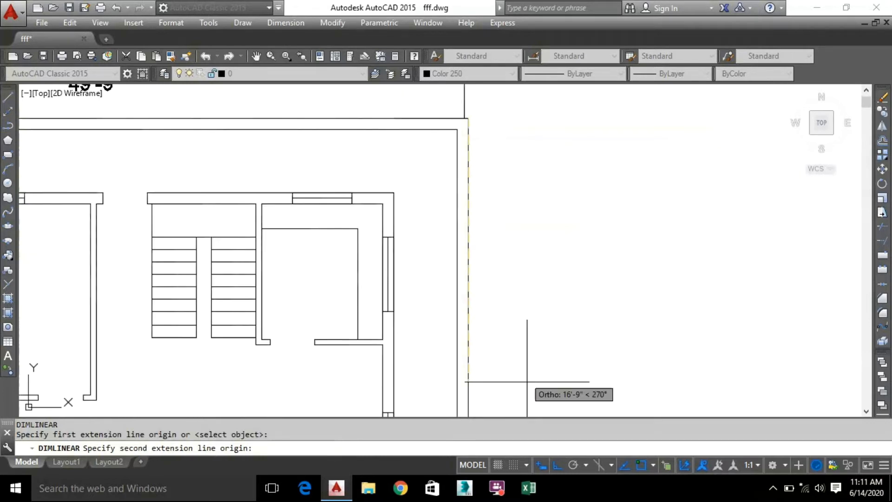
{"action": "scroll", "coordinate": [470, 314], "scroll_direction": "up", "scroll_amount": 6}
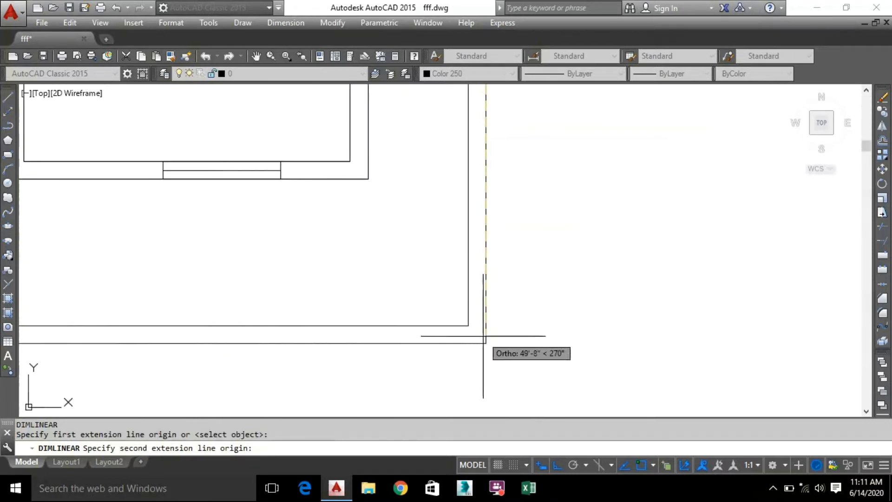
{"action": "left_click", "coordinate": [486, 344]}
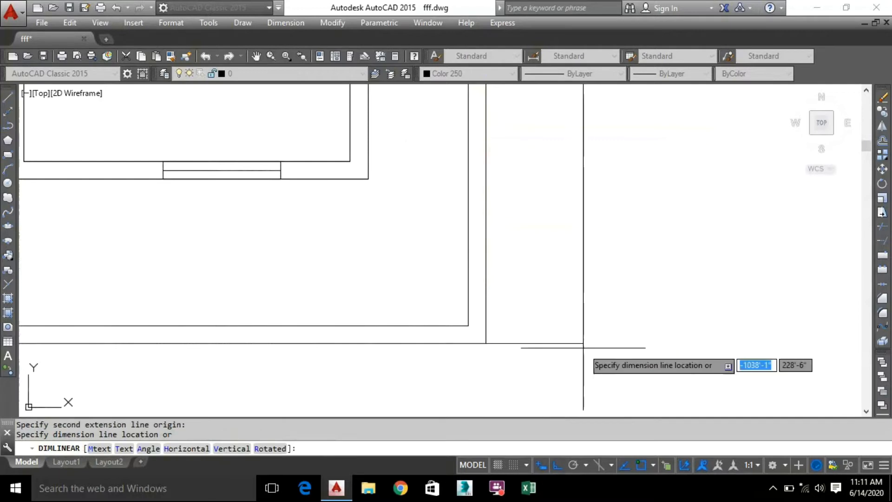
{"action": "scroll", "coordinate": [534, 342], "scroll_direction": "down", "scroll_amount": 4}
{"action": "left_click", "coordinate": [574, 337]}
{"action": "scroll", "coordinate": [597, 259], "scroll_direction": "down", "scroll_amount": 5}
Step: Stretch the right extension origin of the horizontal dimension onto the outer upper-right corner of the boundary wall
{"action": "scroll", "coordinate": [518, 239], "scroll_direction": "up", "scroll_amount": 7}
{"action": "scroll", "coordinate": [465, 209], "scroll_direction": "up", "scroll_amount": 6}
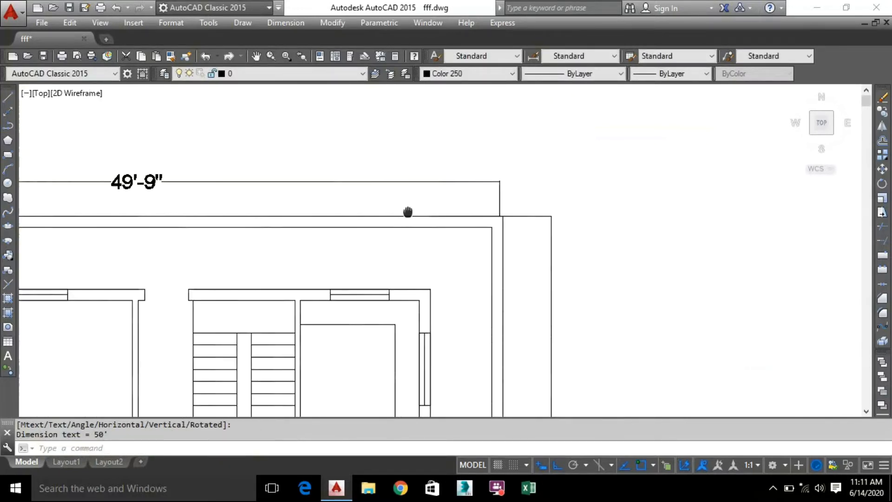
{"action": "left_click", "coordinate": [505, 203]}
{"action": "left_click", "coordinate": [479, 197]}
{"action": "left_click", "coordinate": [482, 248]}
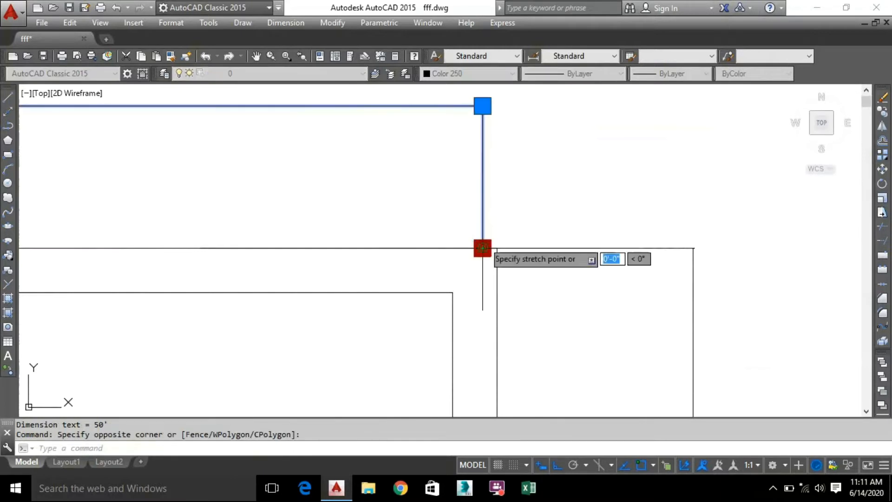
{"action": "left_click", "coordinate": [497, 247]}
{"action": "left_click", "coordinate": [484, 195]}
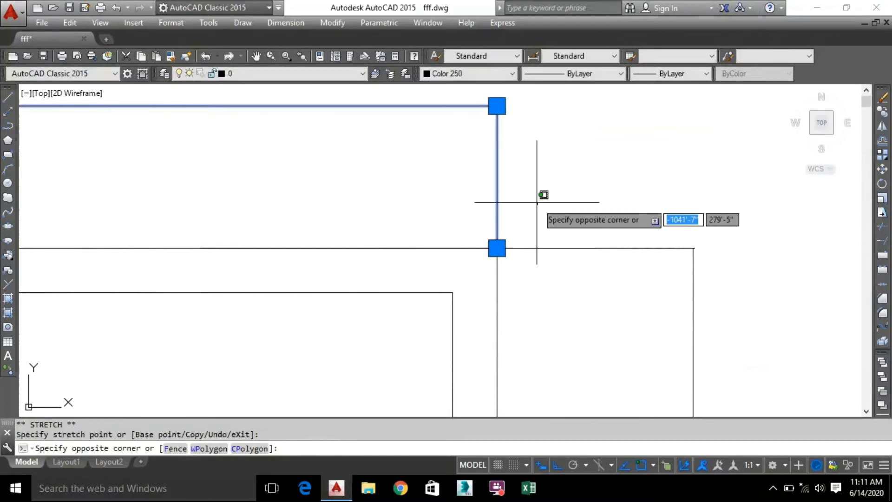
{"action": "key", "text": "Escape"}
{"action": "scroll", "coordinate": [534, 200], "scroll_direction": "down", "scroll_amount": 5}
{"action": "middle_click_drag", "start_coordinate": [428, 206], "coordinate": [484, 116]}
{"action": "scroll", "coordinate": [630, 274], "scroll_direction": "down", "scroll_amount": 2}
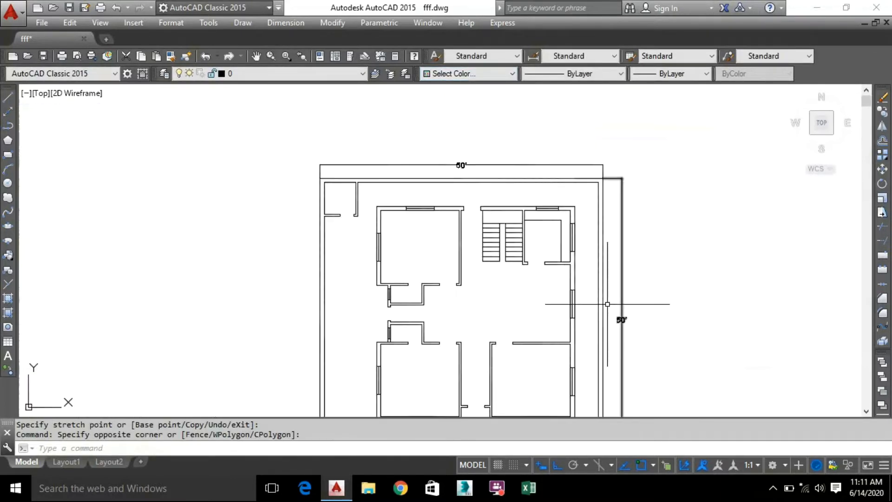
Step: Examine the overall floor plan layout and the window in the left wall of the upper-left room
{"action": "middle_click_drag", "start_coordinate": [468, 314], "coordinate": [450, 303]}
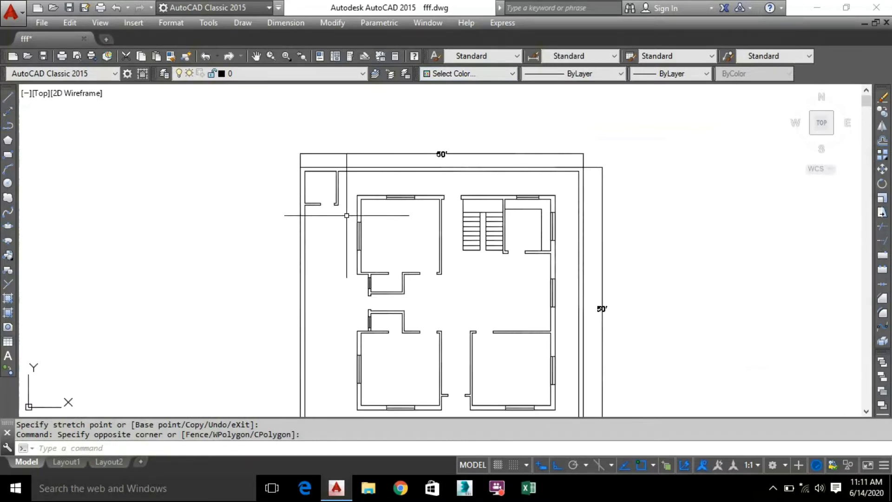
{"action": "middle_click_drag", "start_coordinate": [313, 224], "coordinate": [293, 204]}
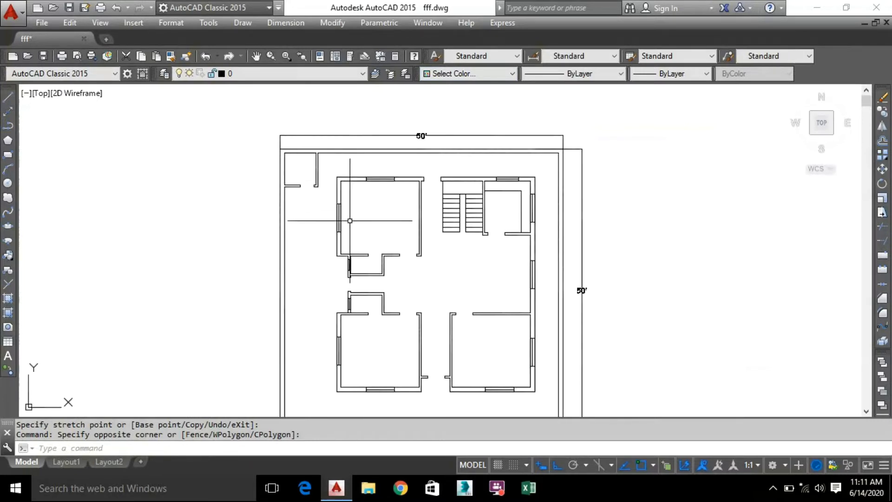
{"action": "middle_click_drag", "start_coordinate": [366, 220], "coordinate": [298, 188]}
{"action": "scroll", "coordinate": [343, 204], "scroll_direction": "up", "scroll_amount": 2}
{"action": "scroll", "coordinate": [350, 211], "scroll_direction": "down", "scroll_amount": 2}
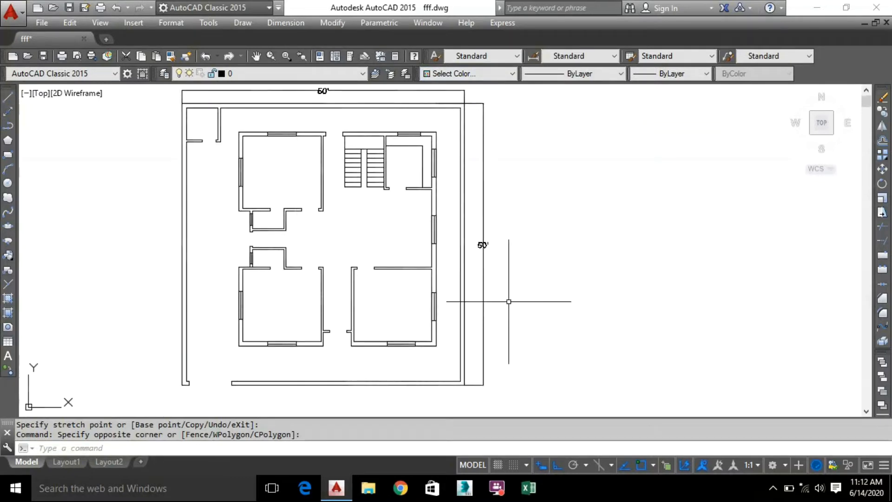
{"action": "middle_click_drag", "start_coordinate": [629, 312], "coordinate": [623, 275]}
{"action": "middle_click_drag", "start_coordinate": [334, 191], "coordinate": [331, 236]}
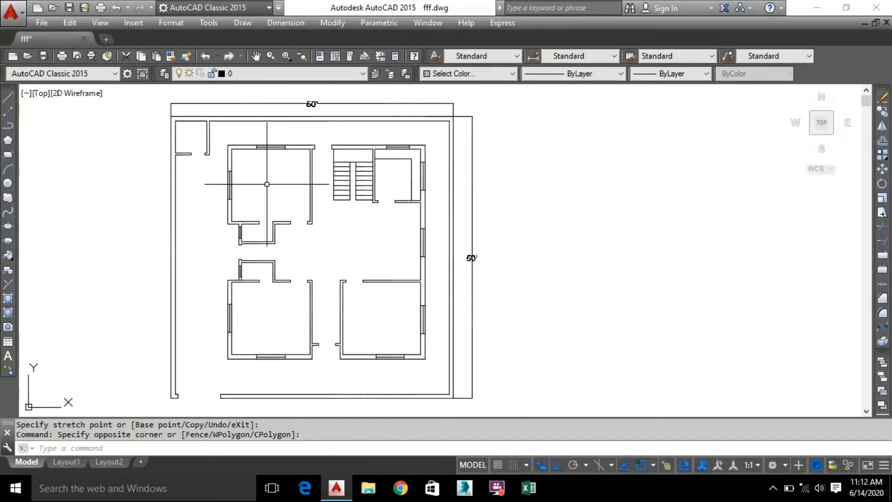
{"action": "scroll", "coordinate": [235, 202], "scroll_direction": "up", "scroll_amount": 6}
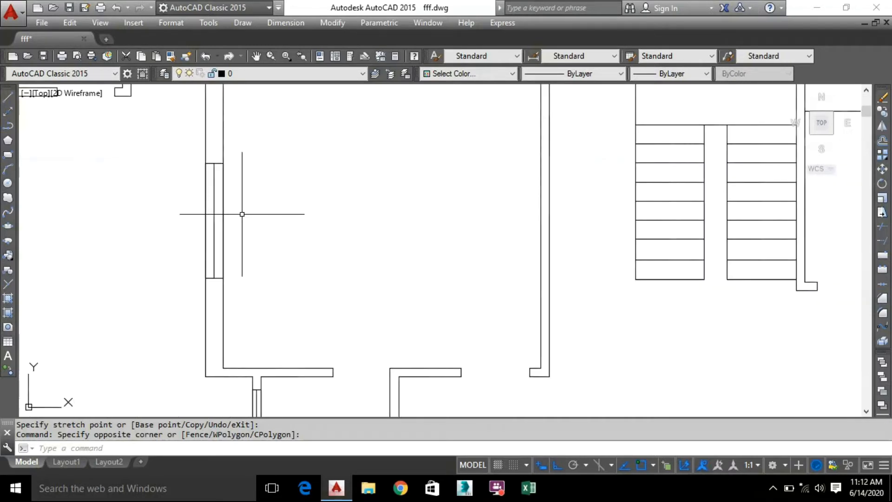
{"action": "middle_click_drag", "start_coordinate": [242, 215], "coordinate": [270, 196]}
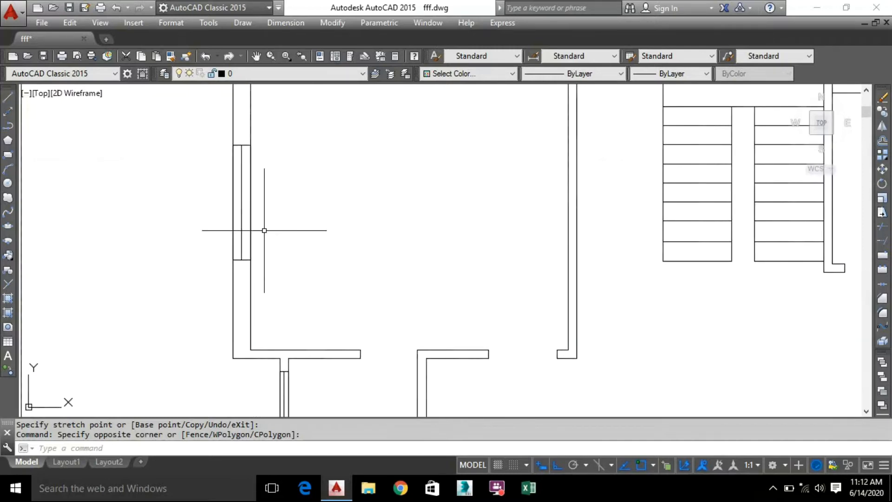
{"action": "left_click", "coordinate": [275, 204]}
{"action": "left_click", "coordinate": [216, 190]}
{"action": "left_click", "coordinate": [238, 182]}
{"action": "left_click", "coordinate": [344, 224]}
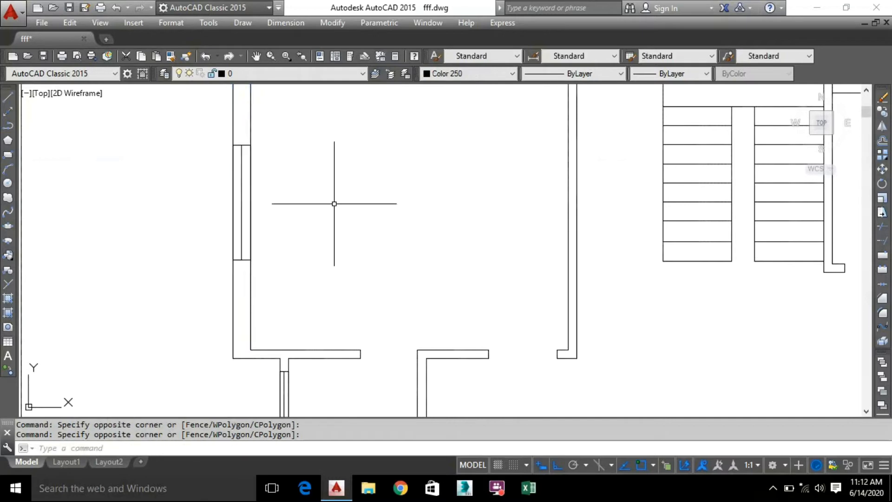
Step: Set the color of all lines of the window in the upper-left room's left wall to Red
{"action": "left_click", "coordinate": [241, 202]}
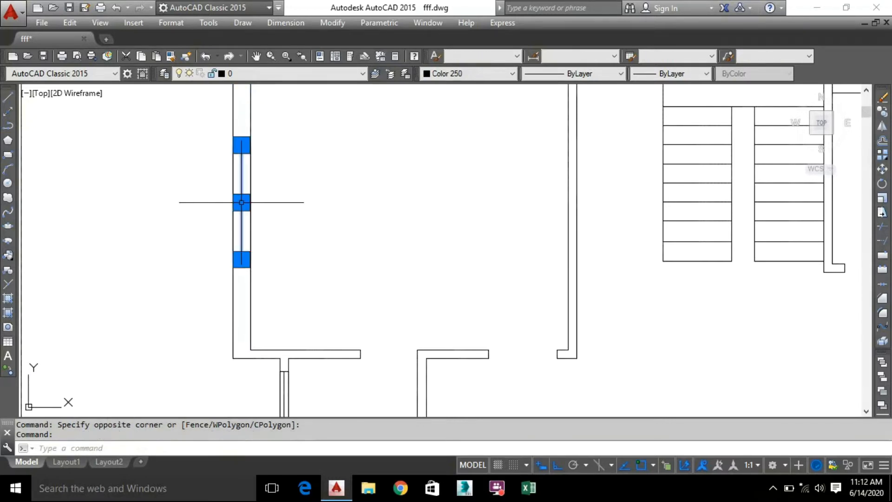
{"action": "left_click", "coordinate": [252, 181]}
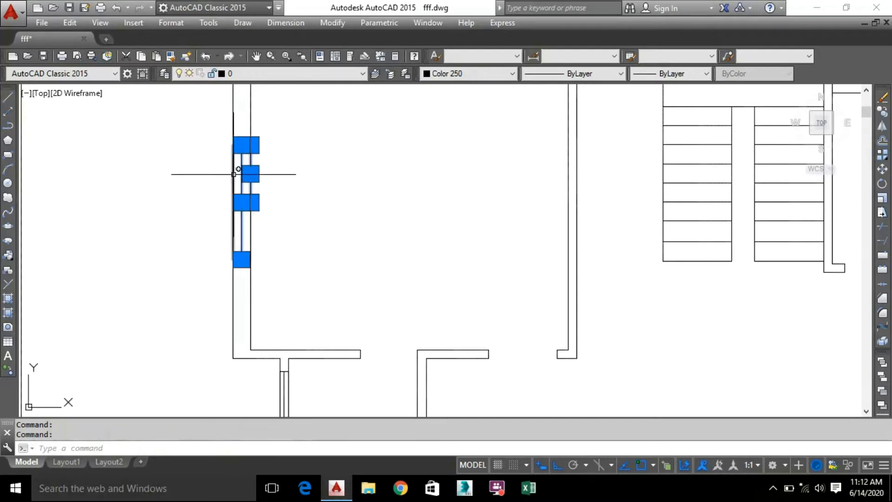
{"action": "left_click", "coordinate": [234, 180]}
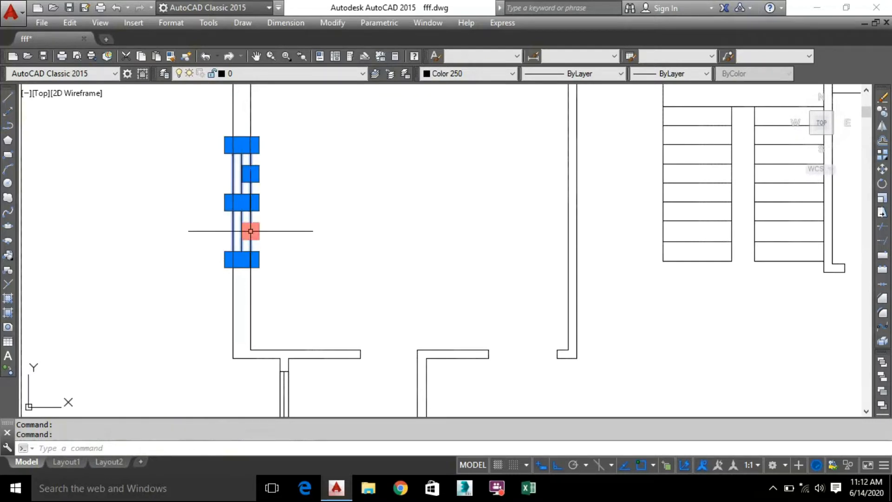
{"action": "scroll", "coordinate": [251, 251], "scroll_direction": "up", "scroll_amount": 5}
{"action": "middle_click_drag", "start_coordinate": [235, 191], "coordinate": [239, 205]}
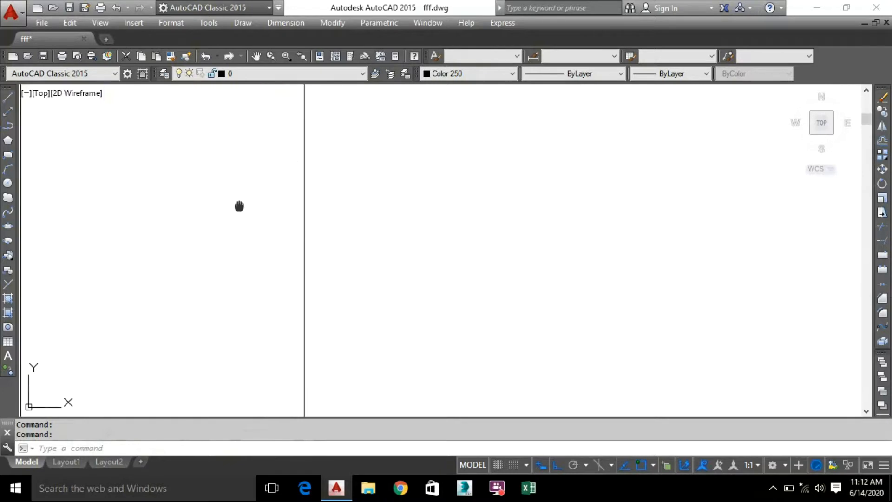
{"action": "scroll", "coordinate": [267, 253], "scroll_direction": "down", "scroll_amount": 5}
{"action": "scroll", "coordinate": [275, 189], "scroll_direction": "down", "scroll_amount": 4}
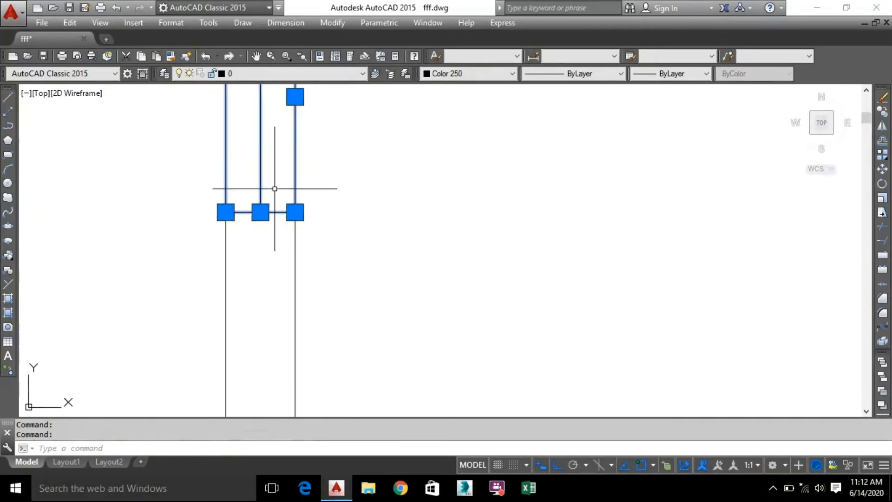
{"action": "middle_click_drag", "start_coordinate": [275, 189], "coordinate": [259, 386]}
{"action": "scroll", "coordinate": [256, 204], "scroll_direction": "down", "scroll_amount": 2}
{"action": "middle_click_drag", "start_coordinate": [255, 179], "coordinate": [262, 224]}
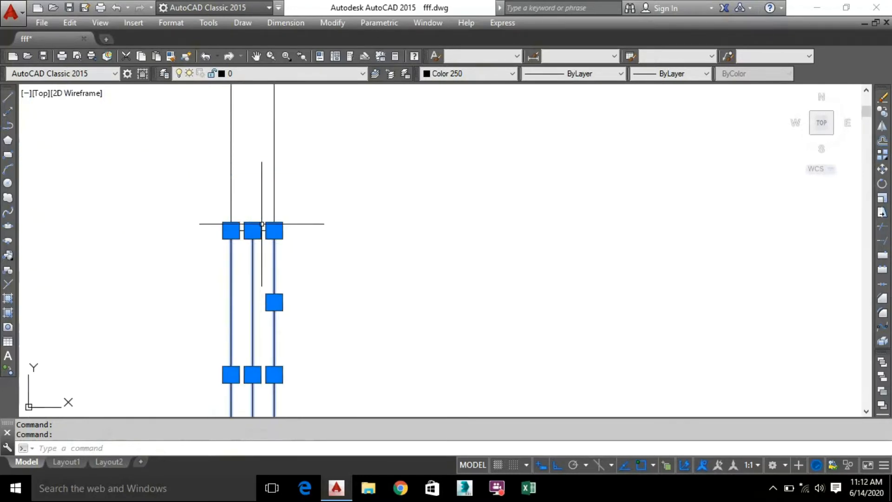
{"action": "scroll", "coordinate": [254, 230], "scroll_direction": "up", "scroll_amount": 4}
{"action": "scroll", "coordinate": [255, 231], "scroll_direction": "down", "scroll_amount": 8}
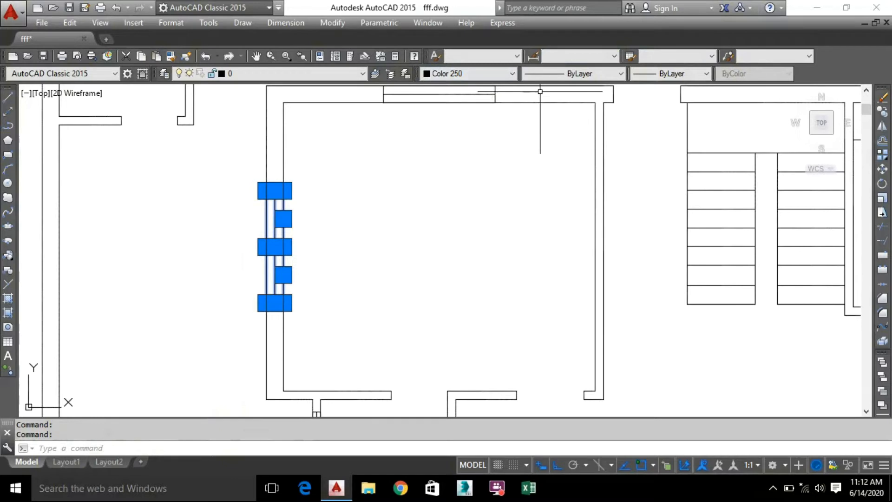
{"action": "left_click", "coordinate": [461, 75]}
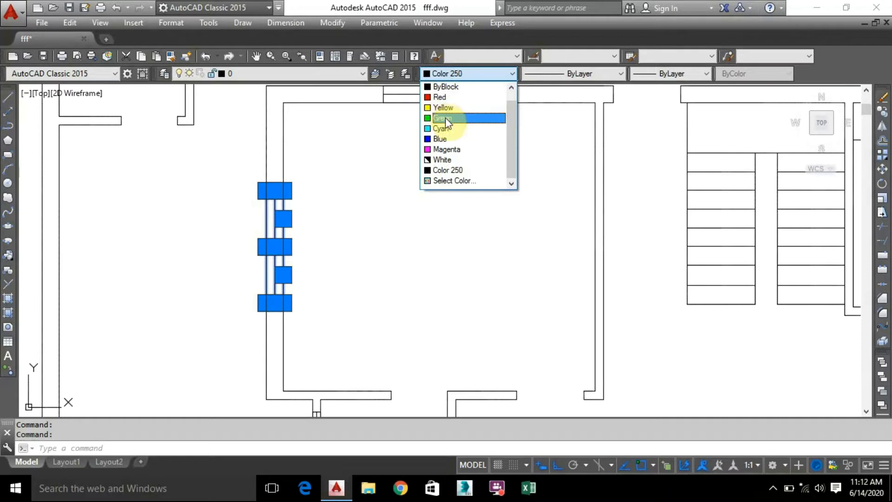
{"action": "left_click", "coordinate": [455, 96]}
{"action": "left_click", "coordinate": [380, 235]}
{"action": "key", "text": "Escape"}
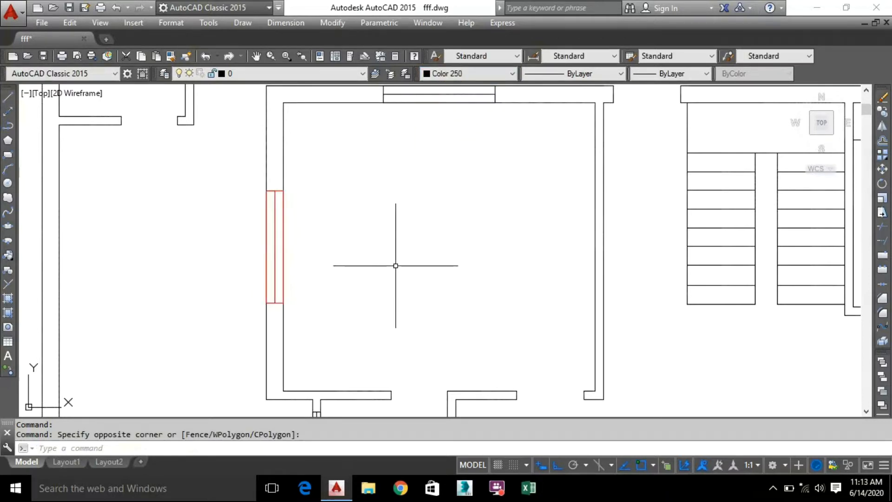
Step: Set the color of all lines of the window in the upper-left room's upper wall to Red
{"action": "scroll", "coordinate": [311, 277], "scroll_direction": "up", "scroll_amount": 2}
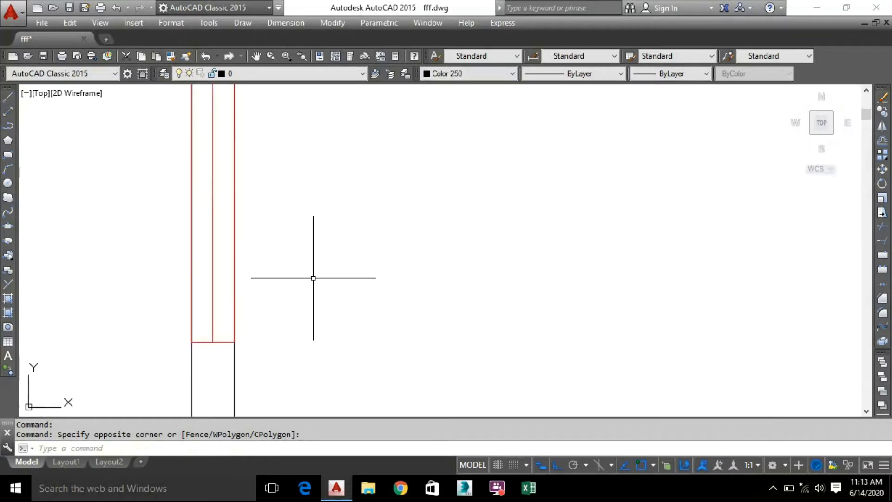
{"action": "middle_click_drag", "start_coordinate": [400, 229], "coordinate": [303, 277]}
{"action": "scroll", "coordinate": [418, 251], "scroll_direction": "down", "scroll_amount": 4}
{"action": "middle_click_drag", "start_coordinate": [436, 233], "coordinate": [339, 222]}
{"action": "left_click", "coordinate": [362, 179]}
{"action": "left_click", "coordinate": [335, 128]}
{"action": "left_click", "coordinate": [347, 214]}
{"action": "key", "text": "Escape"}
{"action": "scroll", "coordinate": [346, 164], "scroll_direction": "up", "scroll_amount": 6}
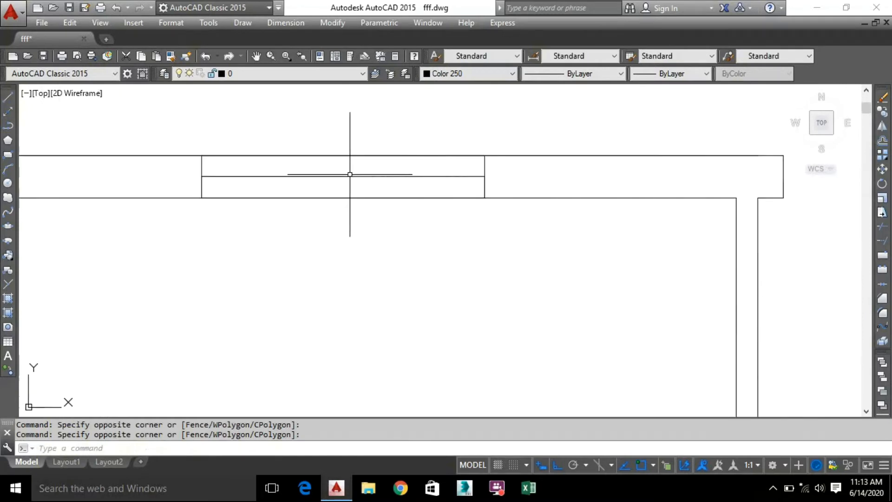
{"action": "left_click", "coordinate": [350, 176]}
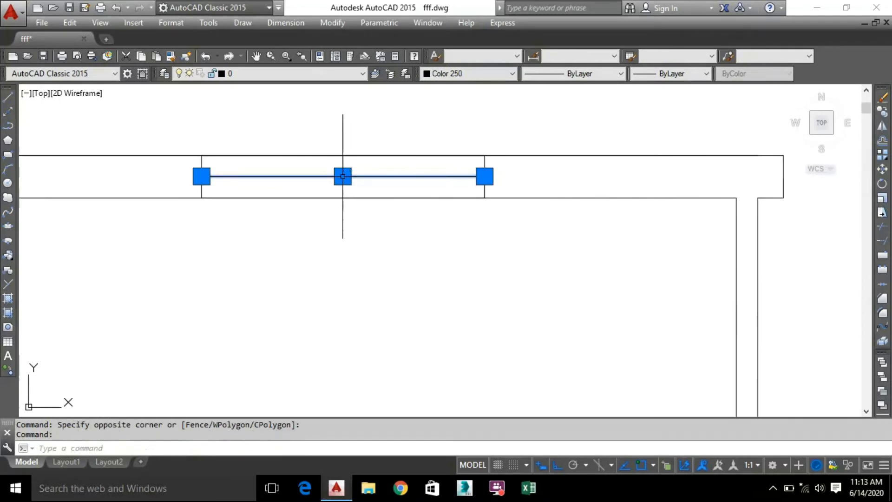
{"action": "left_click", "coordinate": [204, 163]}
{"action": "left_click", "coordinate": [216, 153]}
{"action": "left_click", "coordinate": [226, 194]}
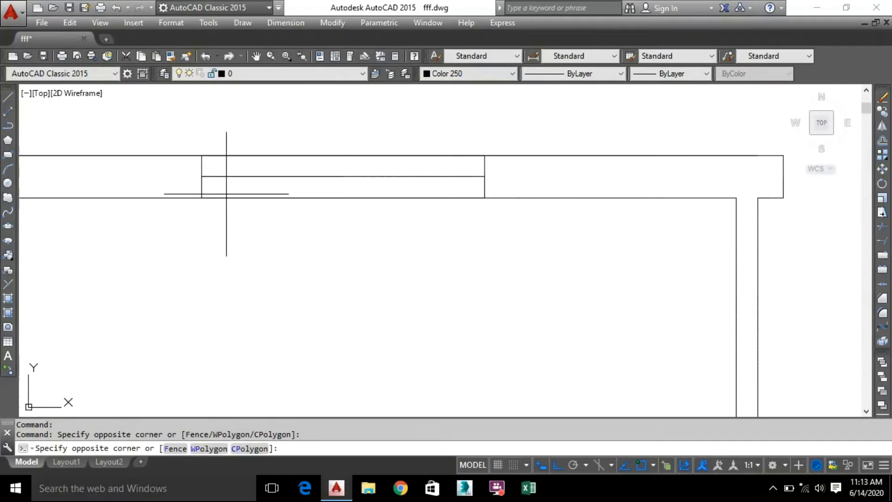
{"action": "left_click", "coordinate": [189, 166]}
{"action": "left_click", "coordinate": [507, 190]}
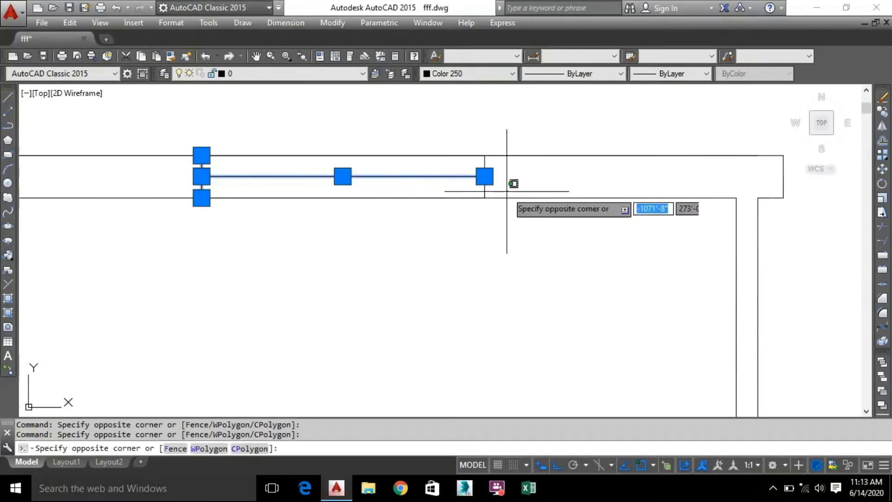
{"action": "left_click", "coordinate": [382, 205]}
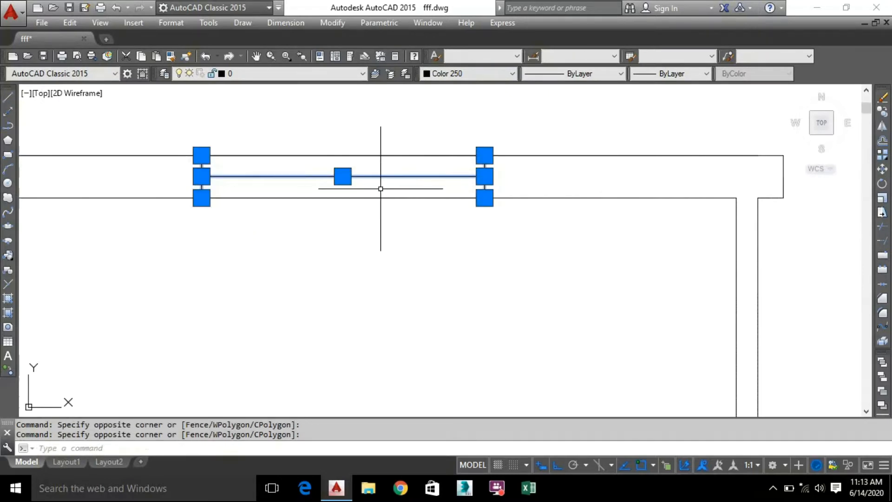
{"action": "left_click", "coordinate": [383, 154]}
{"action": "left_click", "coordinate": [294, 155]}
{"action": "left_click", "coordinate": [462, 79]}
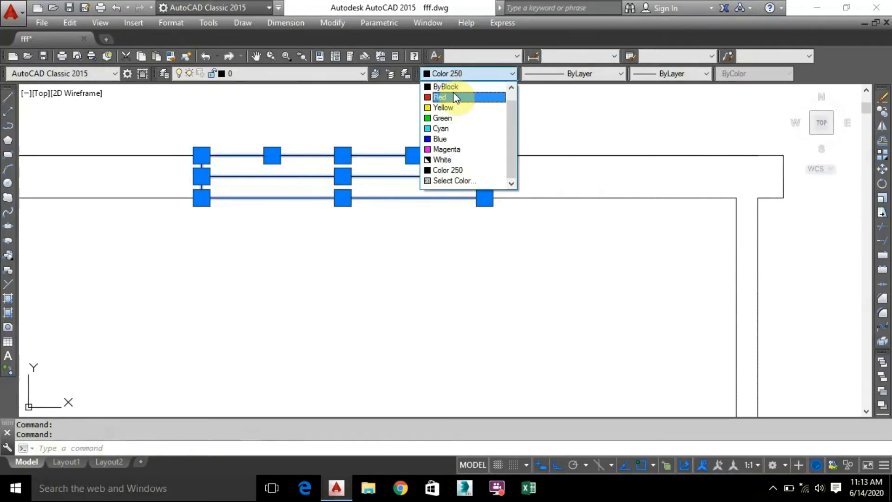
{"action": "left_click", "coordinate": [448, 97]}
{"action": "key", "text": "Escape"}
{"action": "left_click", "coordinate": [447, 229]}
{"action": "scroll", "coordinate": [447, 229], "scroll_direction": "down", "scroll_amount": 6}
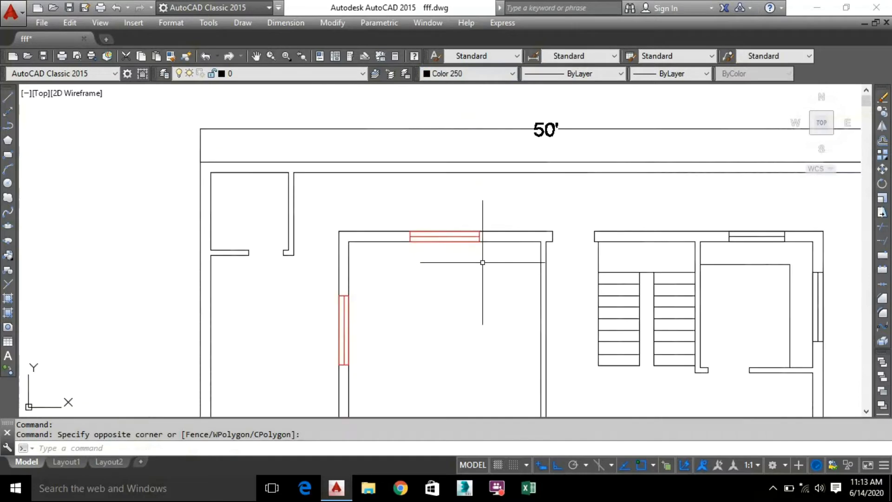
{"action": "middle_click_drag", "start_coordinate": [526, 318], "coordinate": [417, 290]}
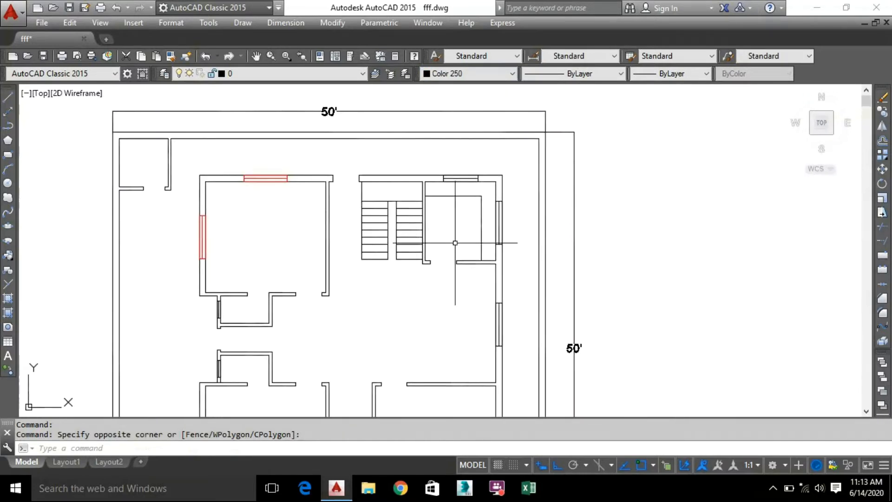
{"action": "scroll", "coordinate": [490, 162], "scroll_direction": "up", "scroll_amount": 4}
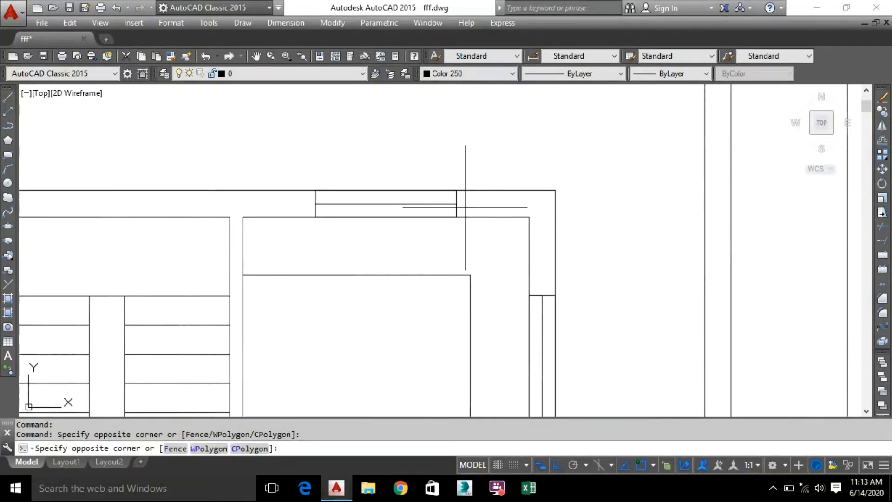
{"action": "left_click", "coordinate": [465, 207]}
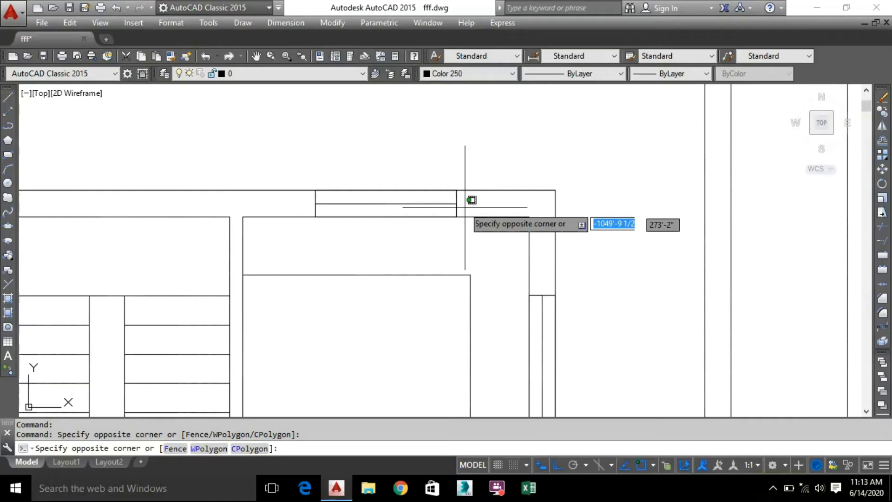
{"action": "left_click", "coordinate": [330, 208]}
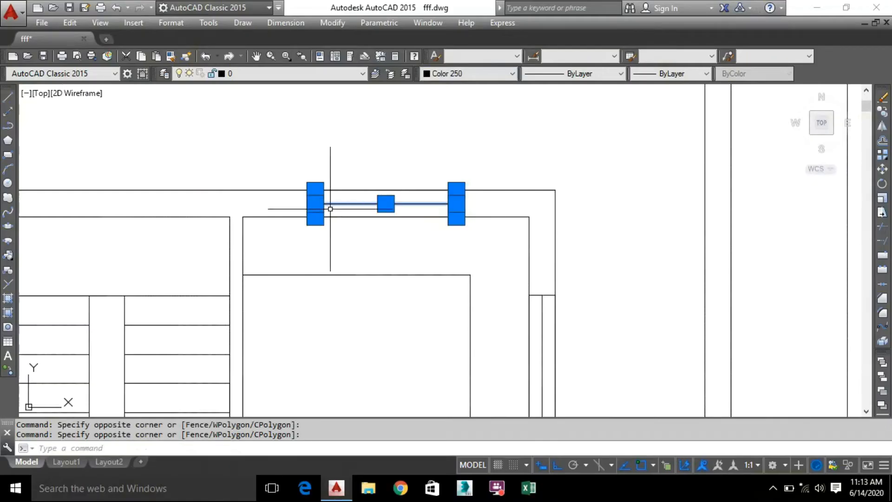
{"action": "left_click", "coordinate": [360, 217]}
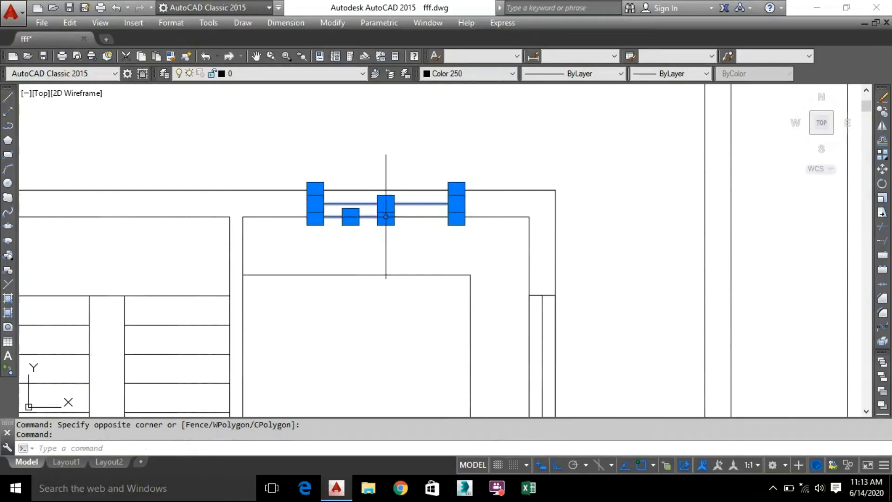
{"action": "left_click", "coordinate": [409, 215]}
{"action": "left_click", "coordinate": [390, 187]}
{"action": "key", "text": "Escape"}
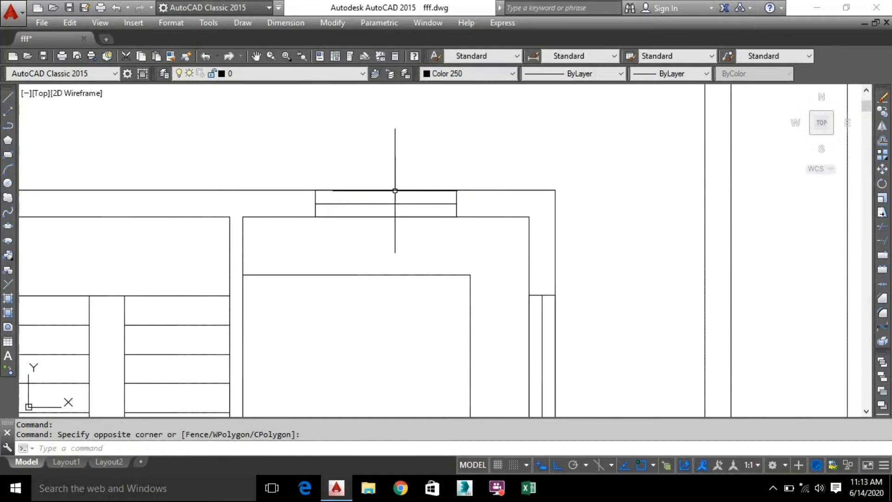
Step: Set the color of the window lines in the upper and right walls of the upper-right room to Red
{"action": "left_click", "coordinate": [439, 217]}
{"action": "left_click", "coordinate": [472, 206]}
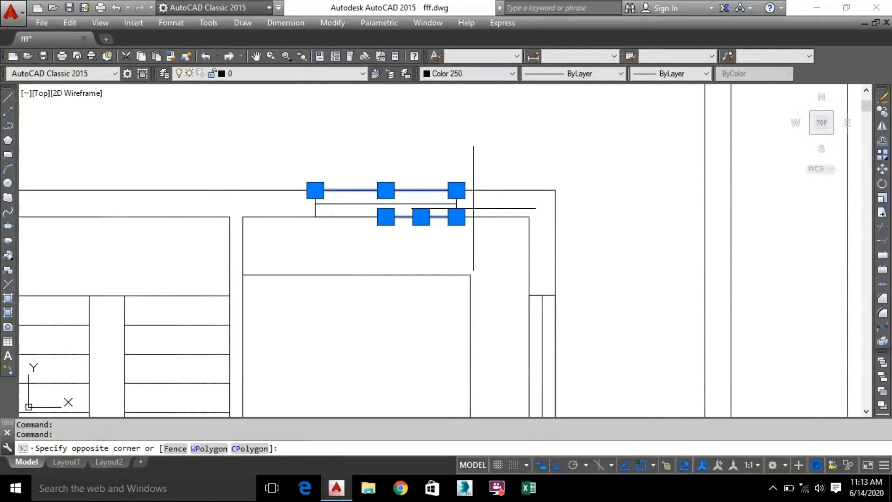
{"action": "left_click", "coordinate": [268, 199]}
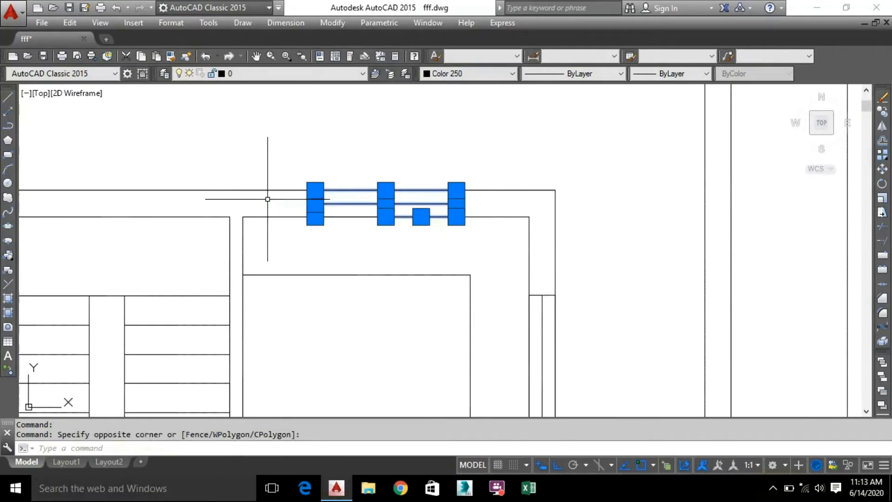
{"action": "left_click", "coordinate": [351, 215]}
{"action": "middle_click_drag", "start_coordinate": [548, 295], "coordinate": [542, 244]}
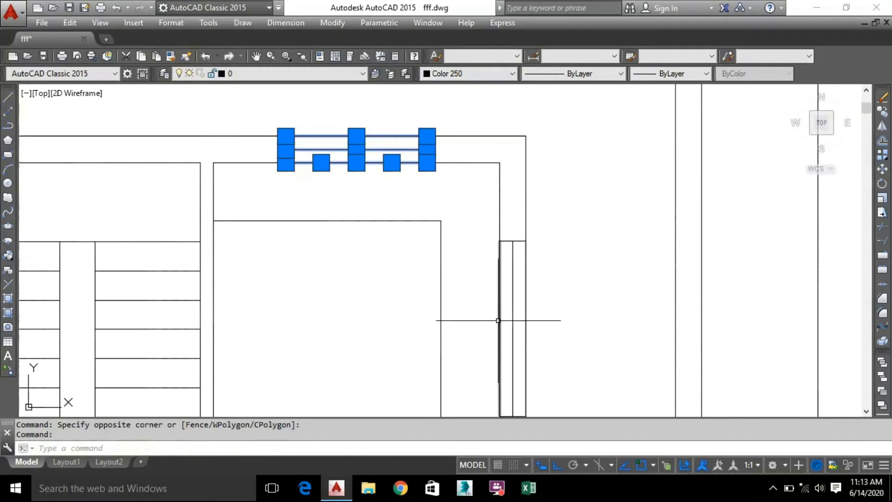
{"action": "middle_click_drag", "start_coordinate": [497, 318], "coordinate": [484, 302]}
{"action": "left_click", "coordinate": [511, 397]}
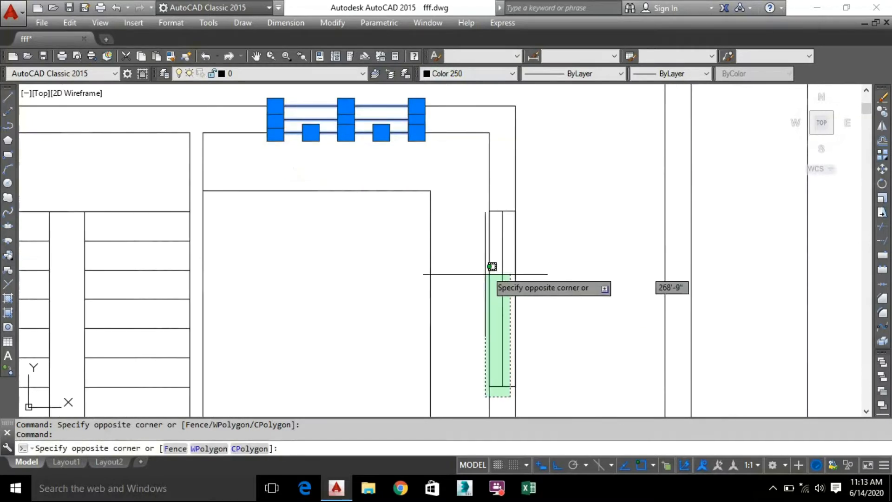
{"action": "left_click", "coordinate": [499, 204]}
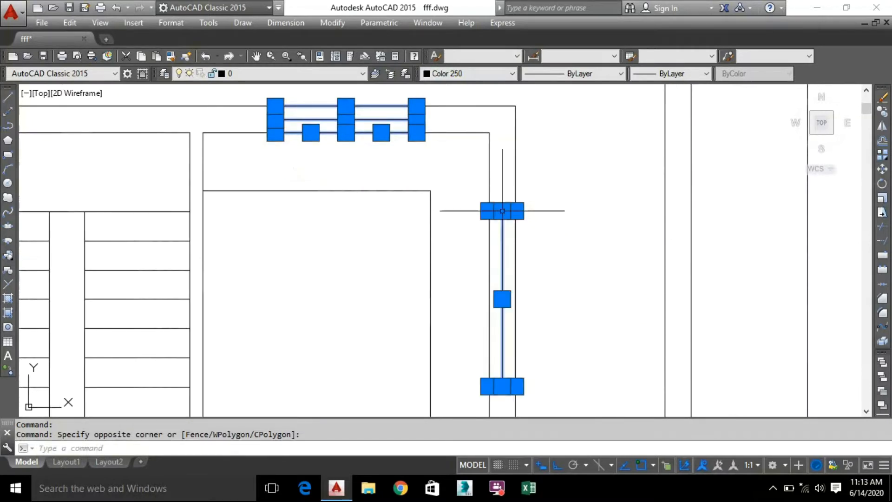
{"action": "left_click", "coordinate": [490, 253]}
{"action": "left_click", "coordinate": [515, 266]}
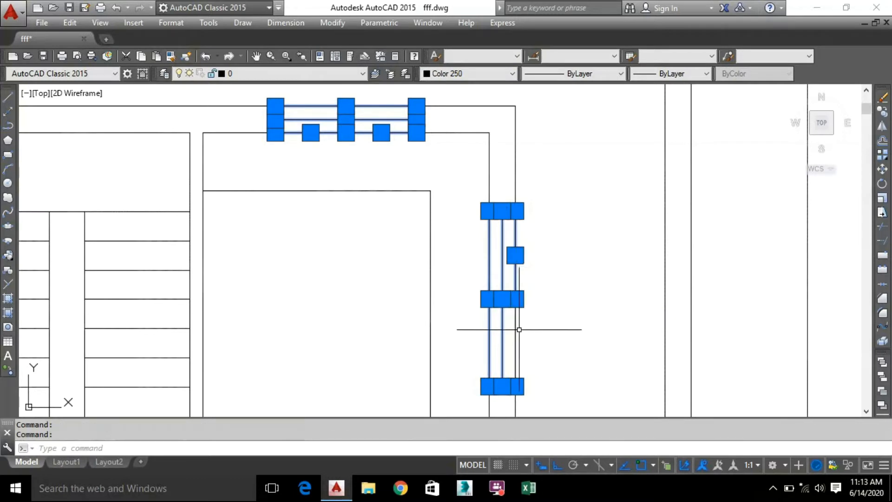
{"action": "left_click", "coordinate": [462, 76]}
{"action": "left_click", "coordinate": [452, 105]}
{"action": "key", "text": "Escape"}
Step: Select all lines of the window in the right wall of the central hall, below the upper-right room
{"action": "scroll", "coordinate": [330, 152], "scroll_direction": "down", "scroll_amount": 5}
{"action": "scroll", "coordinate": [359, 292], "scroll_direction": "up", "scroll_amount": 3}
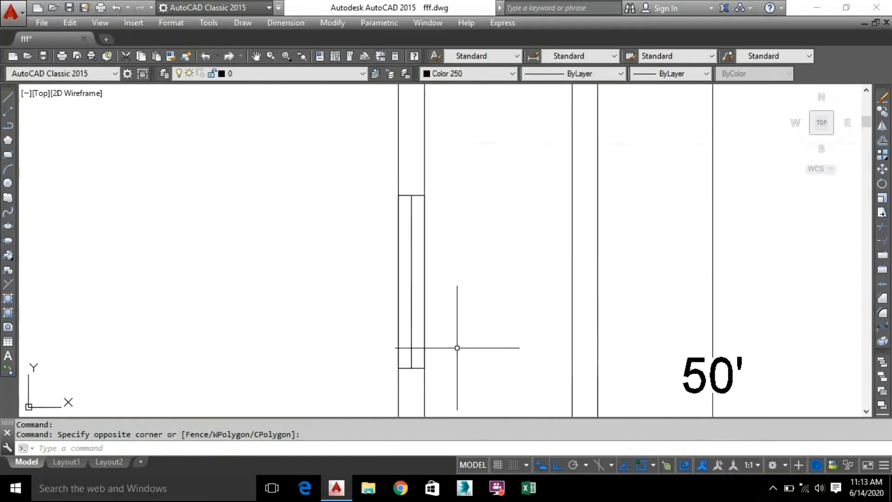
{"action": "scroll", "coordinate": [416, 383], "scroll_direction": "down", "scroll_amount": 1}
{"action": "left_click", "coordinate": [417, 384]}
{"action": "left_click", "coordinate": [414, 264]}
{"action": "left_click", "coordinate": [422, 298]}
{"action": "left_click", "coordinate": [423, 340]}
{"action": "left_click", "coordinate": [404, 335]}
Step: Add all lines of the window in the lower-right room's right wall to the selection
{"action": "scroll", "coordinate": [400, 353], "scroll_direction": "down", "scroll_amount": 4}
{"action": "middle_click_drag", "start_coordinate": [393, 371], "coordinate": [334, 163]}
{"action": "scroll", "coordinate": [330, 274], "scroll_direction": "up", "scroll_amount": 6}
{"action": "left_click", "coordinate": [383, 306]}
{"action": "left_click", "coordinate": [373, 112]}
{"action": "left_click", "coordinate": [365, 180]}
{"action": "left_click", "coordinate": [390, 184]}
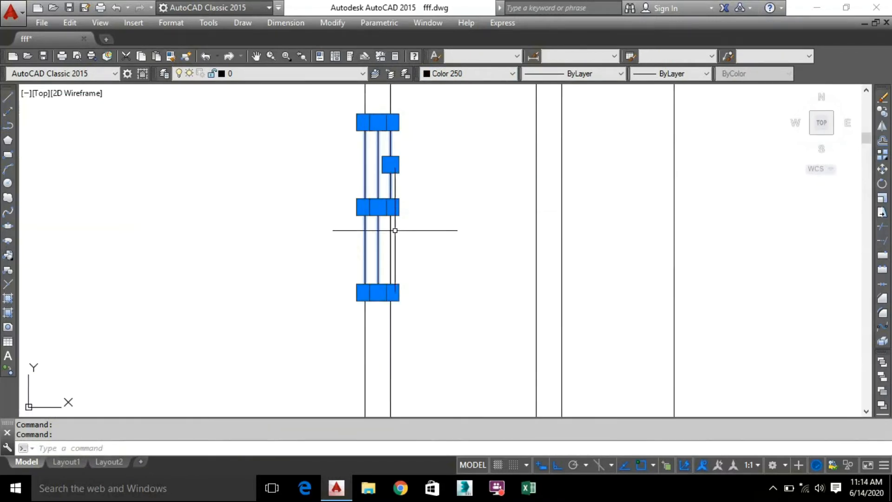
{"action": "left_click", "coordinate": [392, 223]}
Step: Add all lines of the window in the lower-right room's bottom wall to the selection
{"action": "scroll", "coordinate": [421, 253], "scroll_direction": "down", "scroll_amount": 5}
{"action": "scroll", "coordinate": [375, 278], "scroll_direction": "up", "scroll_amount": 5}
{"action": "middle_click_drag", "start_coordinate": [361, 305], "coordinate": [376, 226]}
{"action": "left_click", "coordinate": [433, 277]}
{"action": "left_click", "coordinate": [247, 267]}
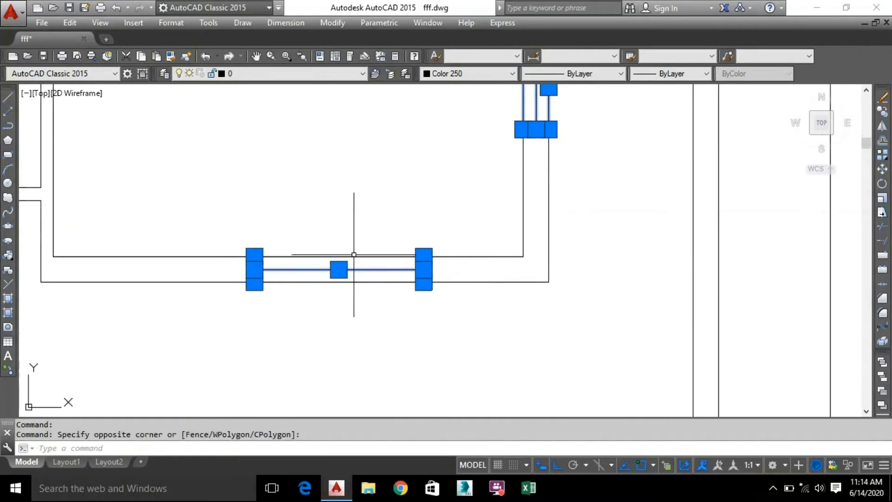
{"action": "left_click", "coordinate": [353, 256]}
{"action": "left_click", "coordinate": [308, 256]}
{"action": "left_click", "coordinate": [326, 282]}
Step: Add all lines of the window in the lower-left room's bottom wall to the selection
{"action": "scroll", "coordinate": [327, 358], "scroll_direction": "down", "scroll_amount": 5}
{"action": "middle_click_drag", "start_coordinate": [312, 301], "coordinate": [401, 272]}
{"action": "scroll", "coordinate": [244, 306], "scroll_direction": "up", "scroll_amount": 5}
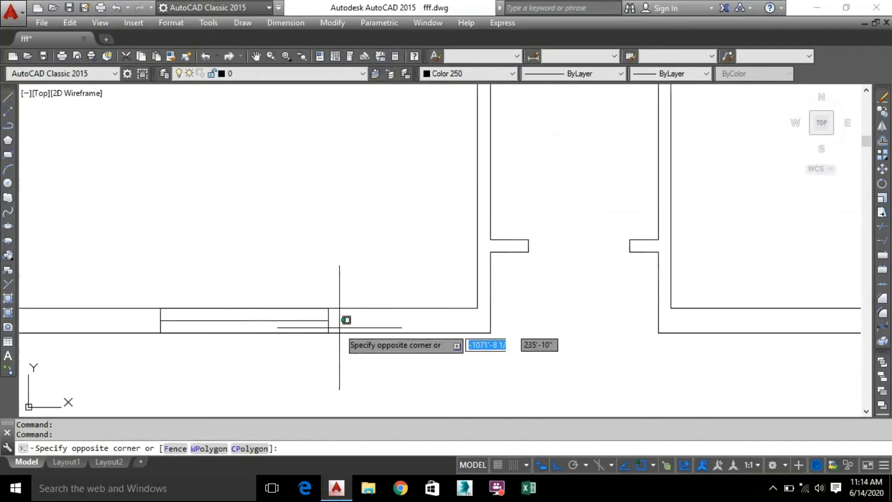
{"action": "left_click", "coordinate": [340, 326]}
{"action": "left_click", "coordinate": [129, 320]}
{"action": "left_click", "coordinate": [235, 308]}
{"action": "left_click", "coordinate": [268, 308]}
{"action": "left_click", "coordinate": [250, 334]}
Step: Add all lines of the window in the lower-left room's left wall to the selection
{"action": "scroll", "coordinate": [289, 277], "scroll_direction": "down", "scroll_amount": 5}
{"action": "scroll", "coordinate": [134, 188], "scroll_direction": "up", "scroll_amount": 5}
{"action": "left_click", "coordinate": [250, 320]}
{"action": "left_click", "coordinate": [237, 136]}
{"action": "left_click", "coordinate": [229, 195]}
{"action": "left_click", "coordinate": [254, 203]}
{"action": "left_click", "coordinate": [254, 255]}
Step: Add the windows of the two small rooms on the left side to the selection and set all selected window lines to Red
{"action": "scroll", "coordinate": [403, 223], "scroll_direction": "down", "scroll_amount": 5}
{"action": "scroll", "coordinate": [402, 224], "scroll_direction": "down", "scroll_amount": 3}
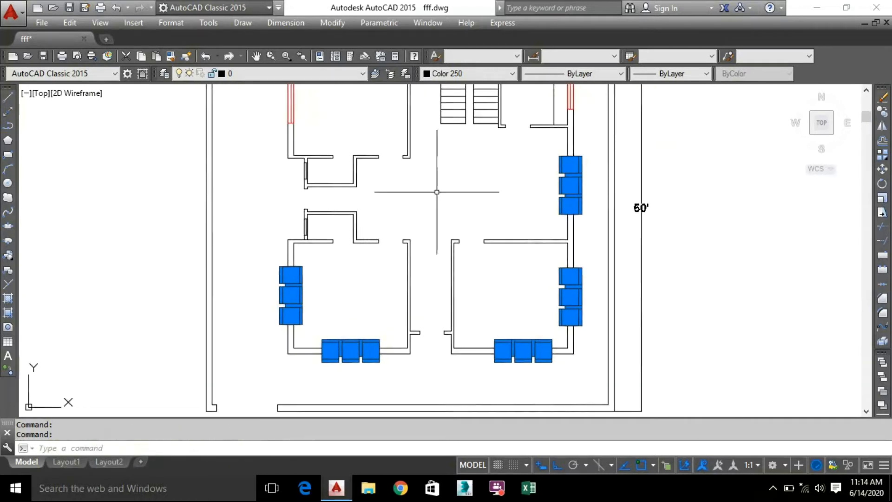
{"action": "scroll", "coordinate": [288, 209], "scroll_direction": "up", "scroll_amount": 8}
{"action": "left_click", "coordinate": [354, 344]}
{"action": "left_click", "coordinate": [339, 162]}
{"action": "left_click", "coordinate": [331, 234]}
{"action": "left_click", "coordinate": [363, 210]}
{"action": "left_click", "coordinate": [364, 283]}
{"action": "scroll", "coordinate": [413, 210], "scroll_direction": "down", "scroll_amount": 6}
{"action": "scroll", "coordinate": [409, 135], "scroll_direction": "up", "scroll_amount": 6}
{"action": "left_click", "coordinate": [371, 313]}
{"action": "left_click", "coordinate": [357, 130]}
{"action": "left_click", "coordinate": [348, 175]}
{"action": "left_click", "coordinate": [379, 179]}
{"action": "left_click", "coordinate": [380, 250]}
{"action": "scroll", "coordinate": [511, 208], "scroll_direction": "down", "scroll_amount": 10}
{"action": "scroll", "coordinate": [691, 209], "scroll_direction": "up", "scroll_amount": 3}
{"action": "left_click", "coordinate": [494, 76]}
{"action": "left_click", "coordinate": [465, 106]}
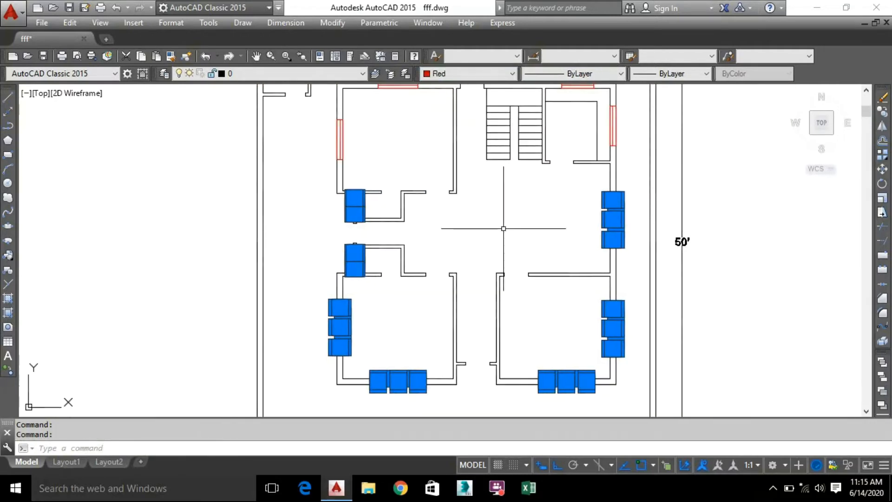
Step: Clear the selection and check the recolored windows across the whole floor plan
{"action": "key", "text": "Escape"}
{"action": "scroll", "coordinate": [503, 228], "scroll_direction": "down", "scroll_amount": 4}
{"action": "scroll", "coordinate": [577, 148], "scroll_direction": "up", "scroll_amount": 6}
{"action": "left_click", "coordinate": [319, 132]}
{"action": "left_click", "coordinate": [275, 104]}
{"action": "scroll", "coordinate": [440, 157], "scroll_direction": "down", "scroll_amount": 2}
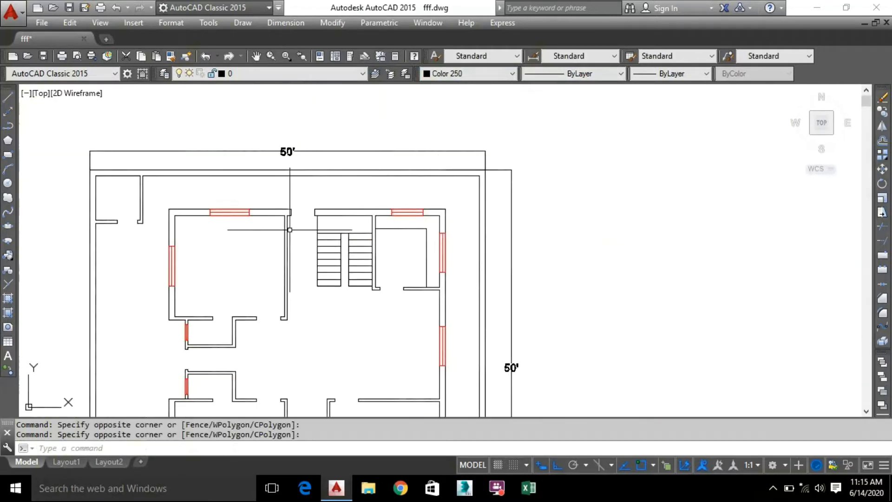
{"action": "middle_click_drag", "start_coordinate": [290, 230], "coordinate": [323, 149]}
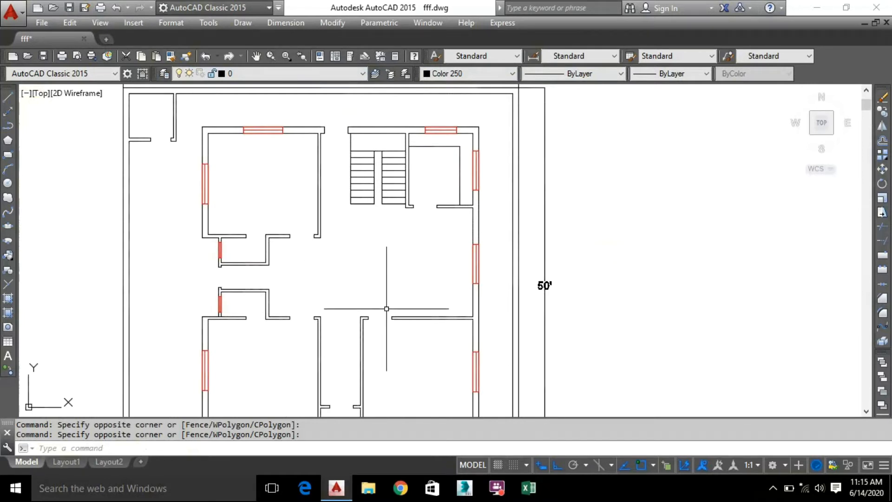
{"action": "middle_click_drag", "start_coordinate": [397, 273], "coordinate": [358, 223]}
{"action": "scroll", "coordinate": [358, 197], "scroll_direction": "down", "scroll_amount": 2}
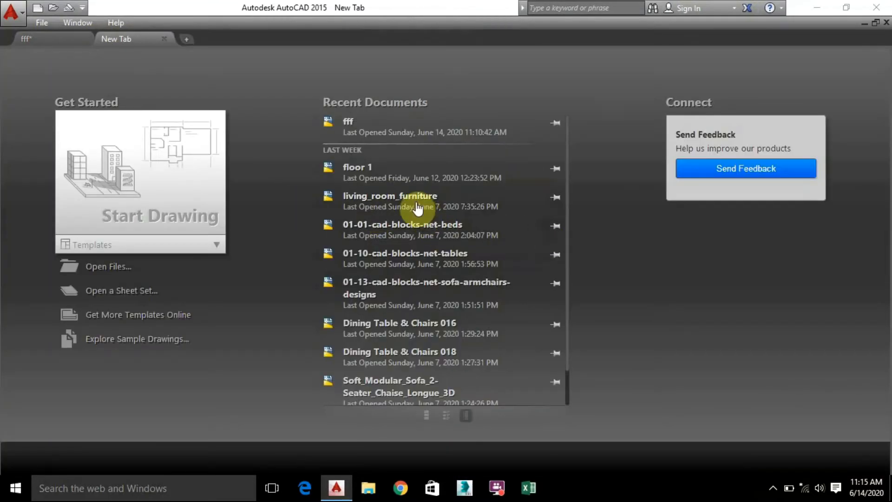
Step: Open the recent living_room_furniture drawing and look over its framed groups of furniture blocks
{"action": "left_click", "coordinate": [411, 203]}
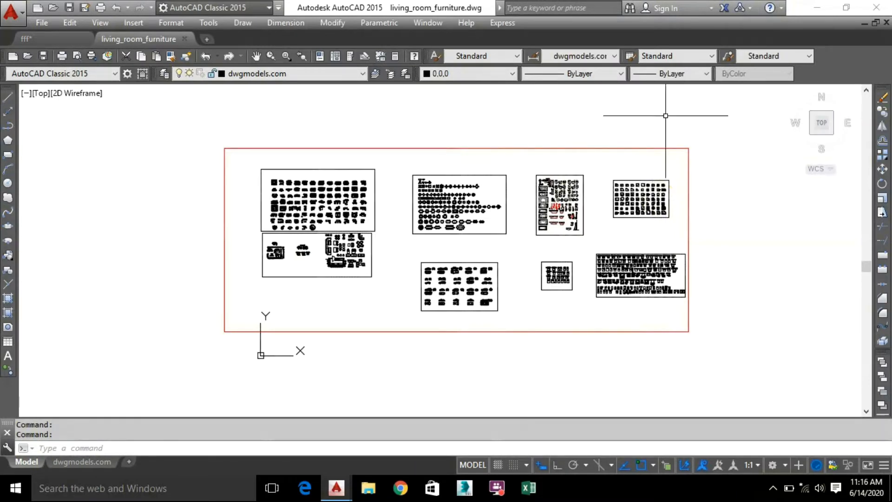
{"action": "scroll", "coordinate": [320, 223], "scroll_direction": "up", "scroll_amount": 6}
{"action": "middle_click_drag", "start_coordinate": [637, 173], "coordinate": [632, 429]}
{"action": "scroll", "coordinate": [536, 215], "scroll_direction": "down", "scroll_amount": 2}
{"action": "middle_click_drag", "start_coordinate": [582, 211], "coordinate": [327, 158]}
{"action": "scroll", "coordinate": [328, 158], "scroll_direction": "down", "scroll_amount": 2}
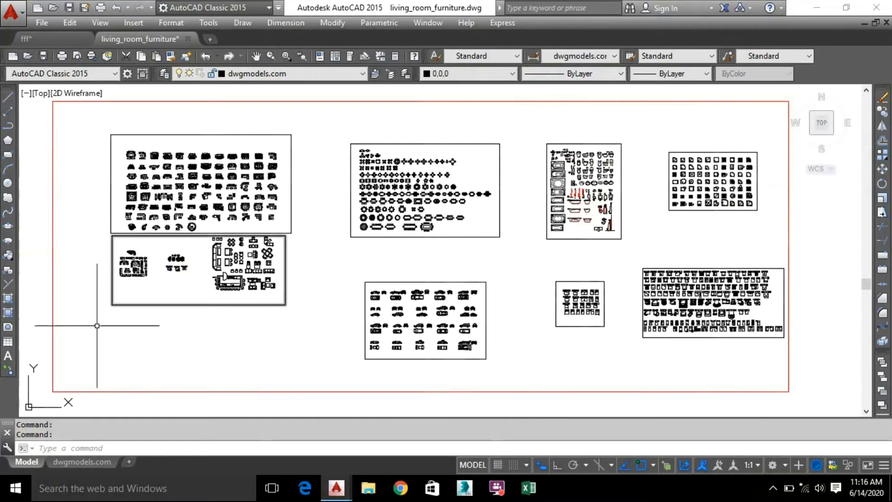
{"action": "scroll", "coordinate": [166, 226], "scroll_direction": "down", "scroll_amount": 2}
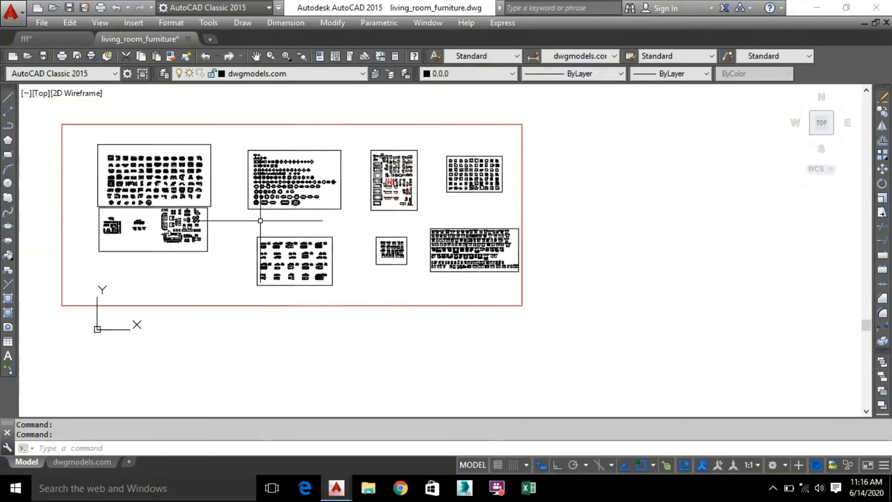
{"action": "scroll", "coordinate": [260, 221], "scroll_direction": "up", "scroll_amount": 3}
{"action": "middle_click_drag", "start_coordinate": [344, 258], "coordinate": [338, 295]}
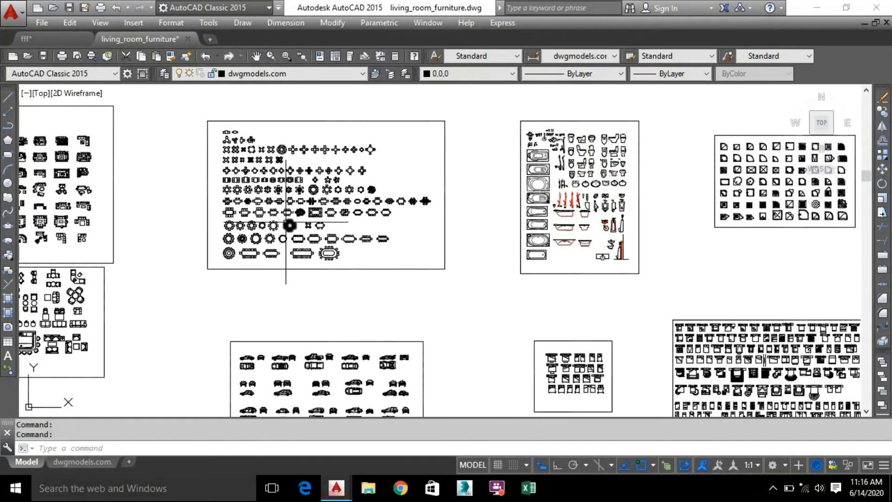
Step: Copy the plain rectangular dining table with six chairs from the dining table group to the clipboard
{"action": "scroll", "coordinate": [285, 222], "scroll_direction": "up", "scroll_amount": 4}
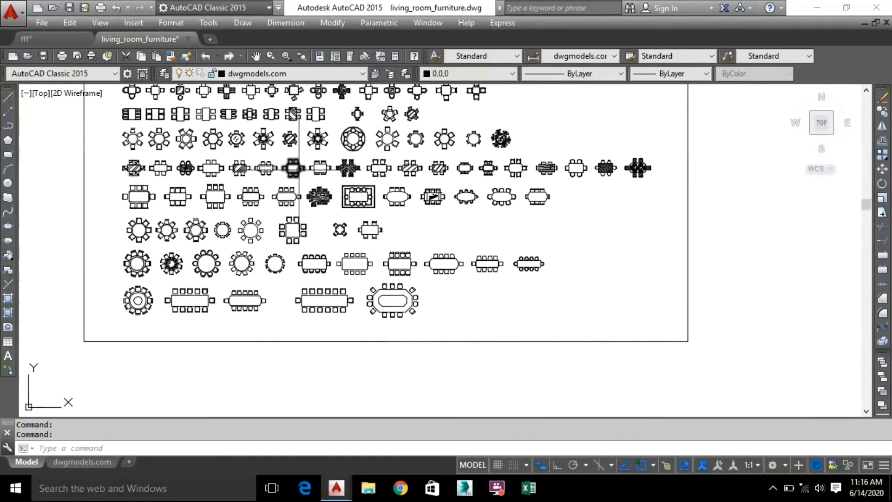
{"action": "scroll", "coordinate": [299, 168], "scroll_direction": "up", "scroll_amount": 3}
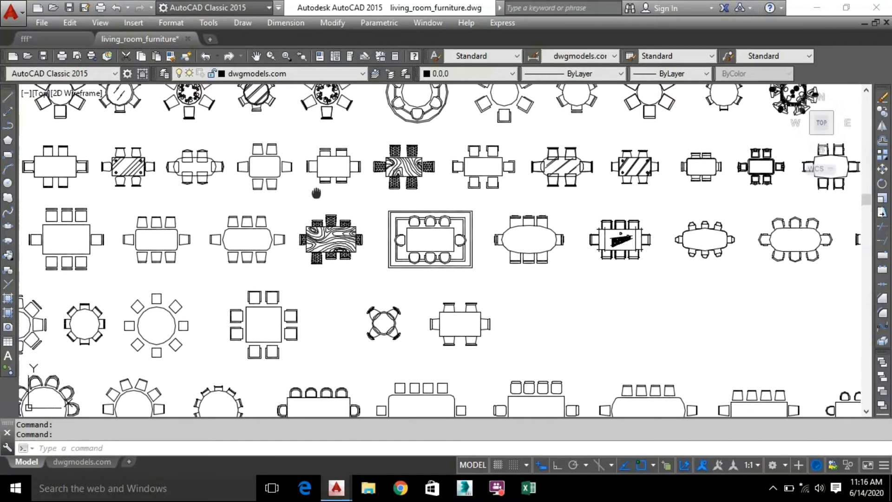
{"action": "middle_click_drag", "start_coordinate": [318, 193], "coordinate": [243, 247]}
{"action": "scroll", "coordinate": [402, 235], "scroll_direction": "up", "scroll_amount": 3}
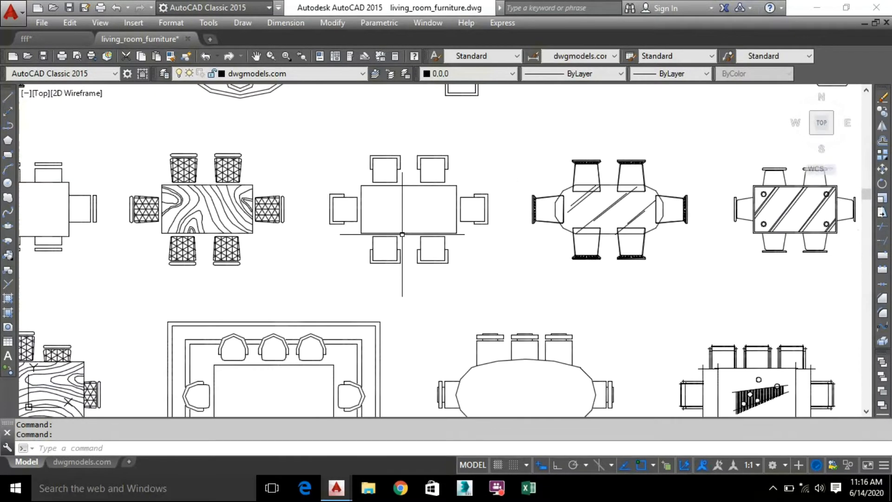
{"action": "left_click", "coordinate": [495, 281]}
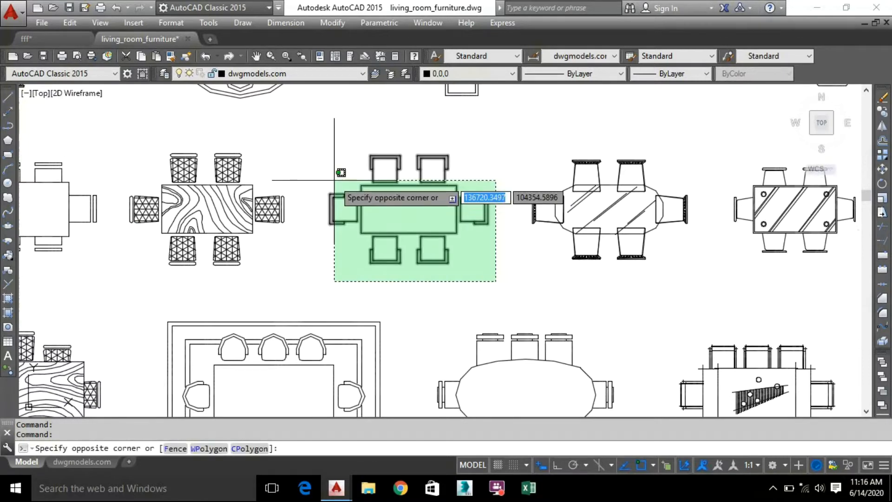
{"action": "left_click", "coordinate": [324, 154]}
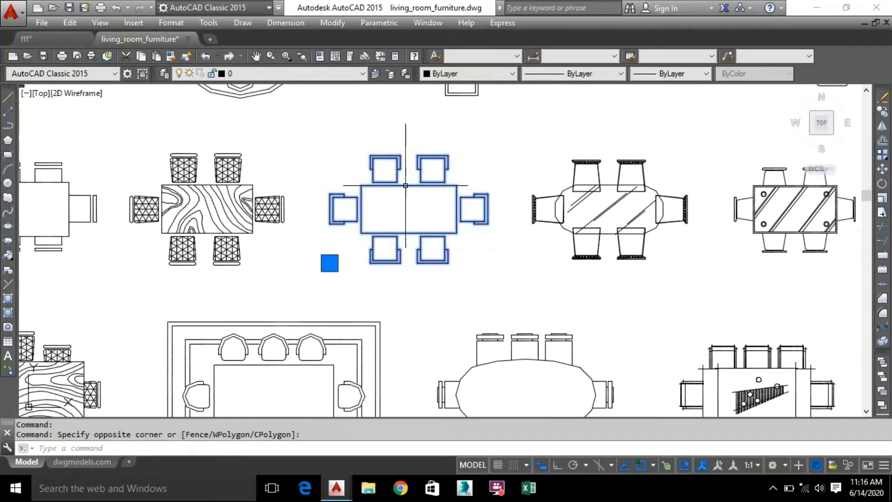
{"action": "key", "text": "ctrl+c"}
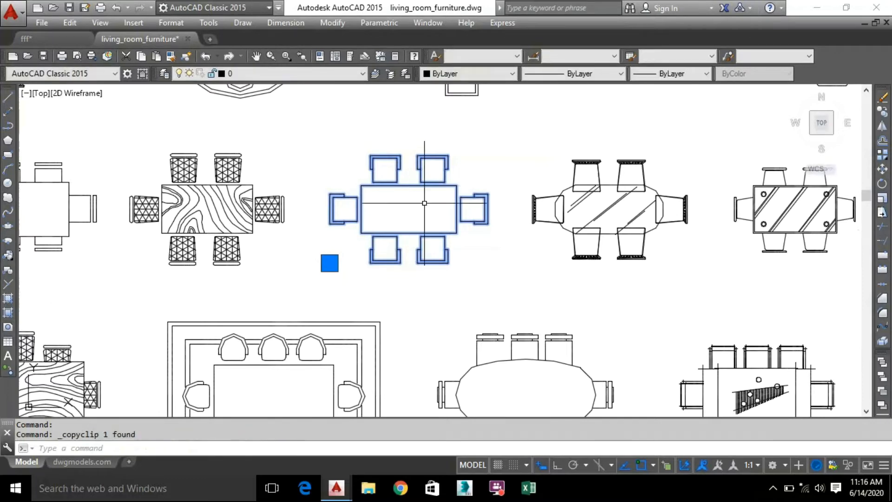
{"action": "scroll", "coordinate": [459, 222], "scroll_direction": "down", "scroll_amount": 4}
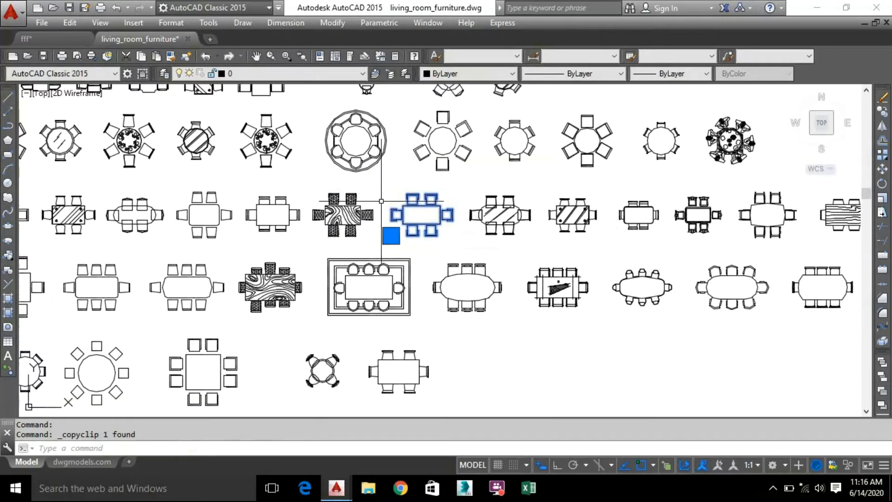
{"action": "middle_click_drag", "start_coordinate": [317, 187], "coordinate": [550, 270]}
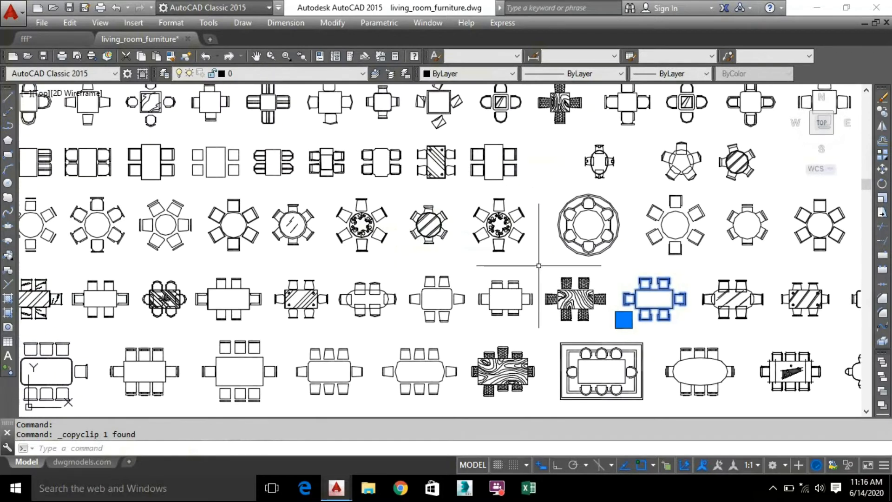
{"action": "scroll", "coordinate": [504, 252], "scroll_direction": "down", "scroll_amount": 2}
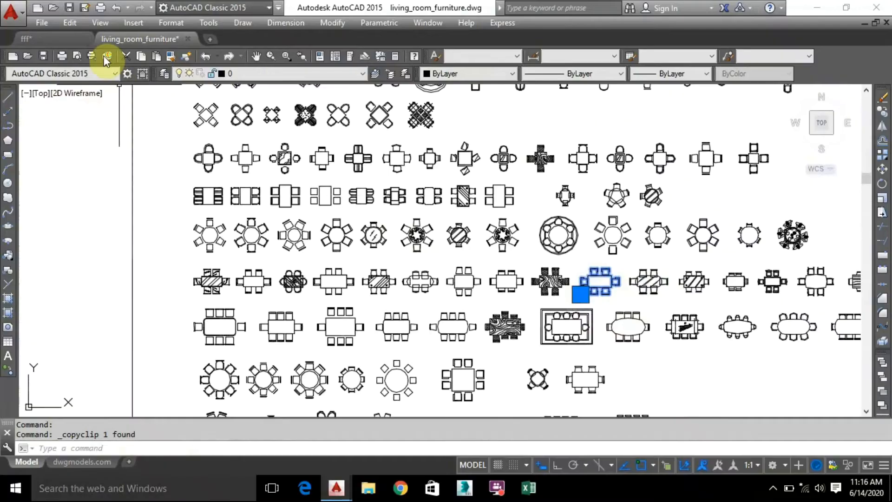
Step: Return to the fff drawing and paste the copied dining set into the empty area left of the floor plan
{"action": "mouse_move", "coordinate": [46, 39]}
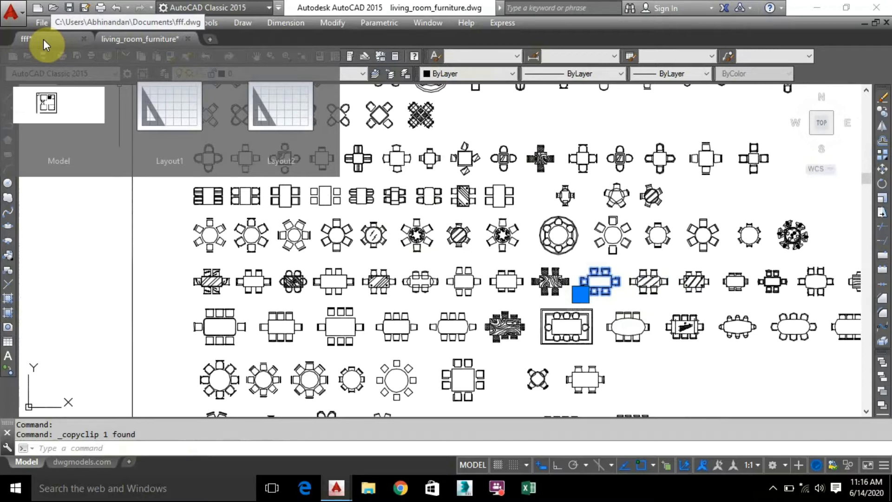
{"action": "left_click", "coordinate": [43, 39]}
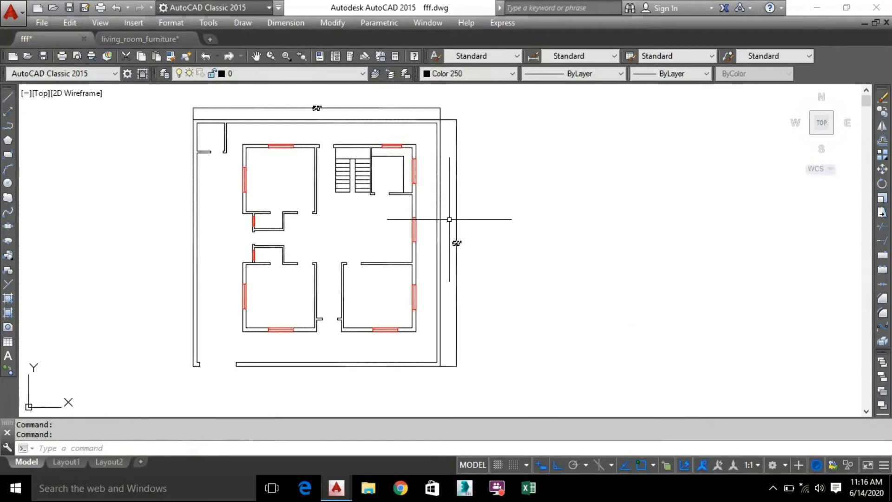
{"action": "middle_click_drag", "start_coordinate": [677, 247], "coordinate": [578, 226]}
{"action": "scroll", "coordinate": [504, 217], "scroll_direction": "down", "scroll_amount": 4}
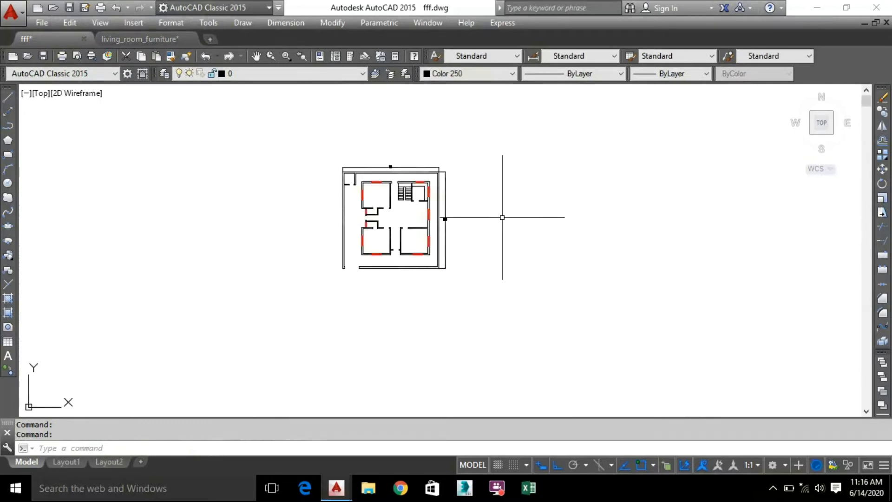
{"action": "middle_click_drag", "start_coordinate": [182, 234], "coordinate": [492, 260]}
{"action": "left_click", "coordinate": [192, 249]}
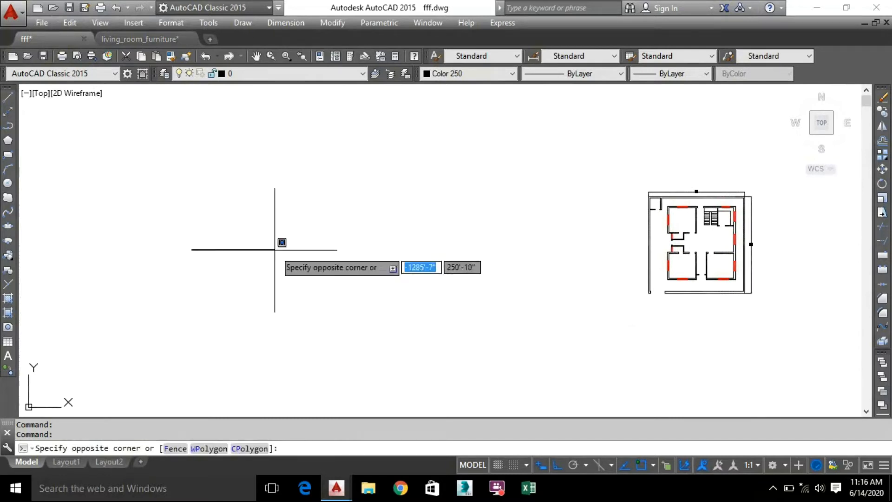
{"action": "left_click", "coordinate": [204, 246]}
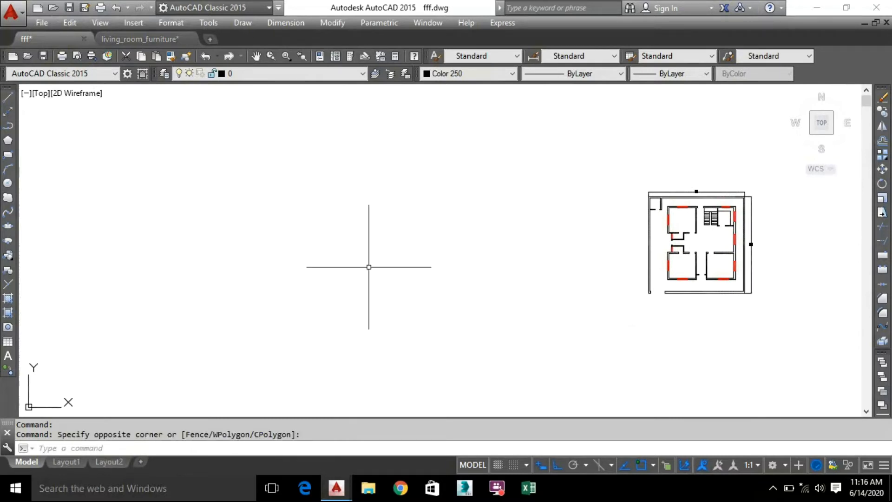
{"action": "left_click", "coordinate": [413, 269]}
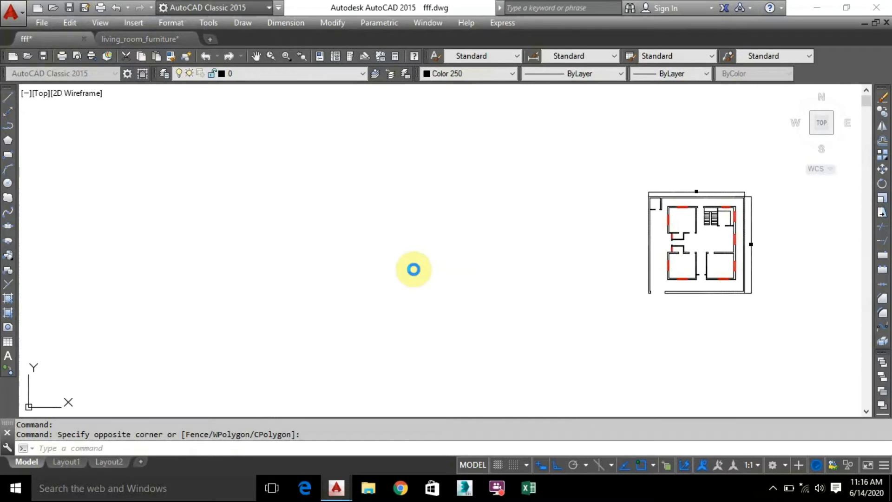
{"action": "key", "text": "ctrl+v"}
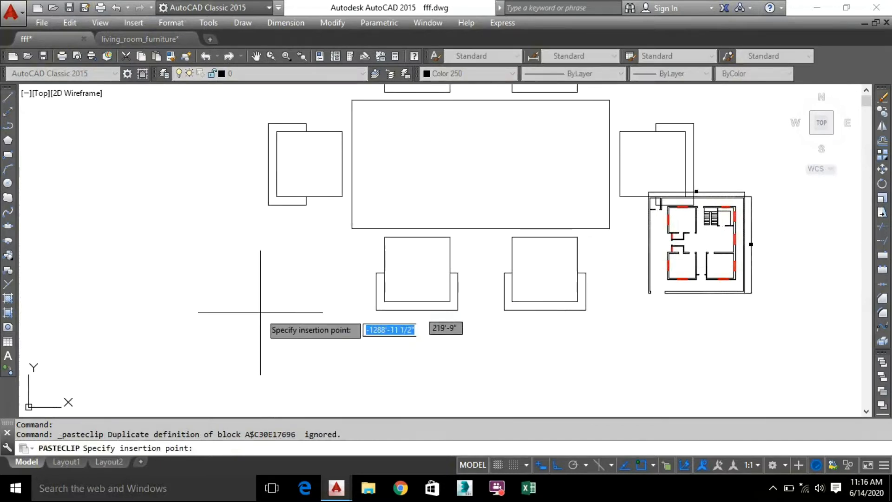
{"action": "left_click", "coordinate": [130, 391]}
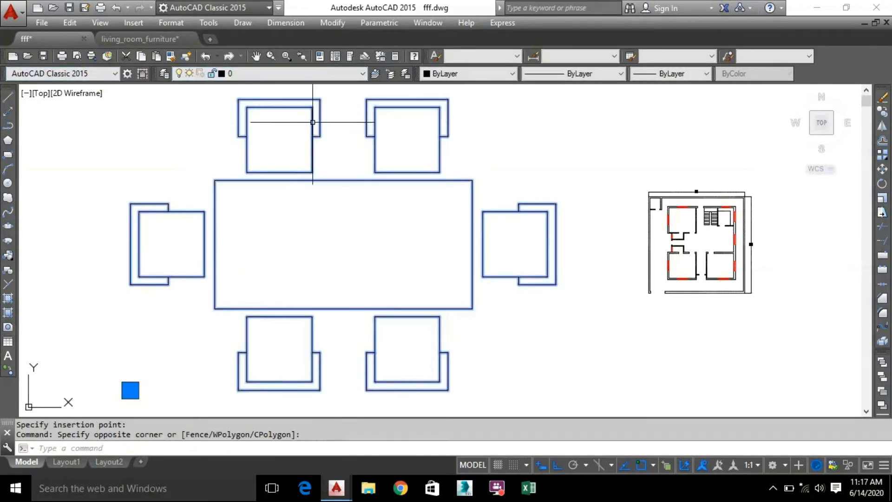
Step: Scale the pasted dining set by a factor of 0.1 from a base point inside the table
{"action": "left_click", "coordinate": [883, 200]}
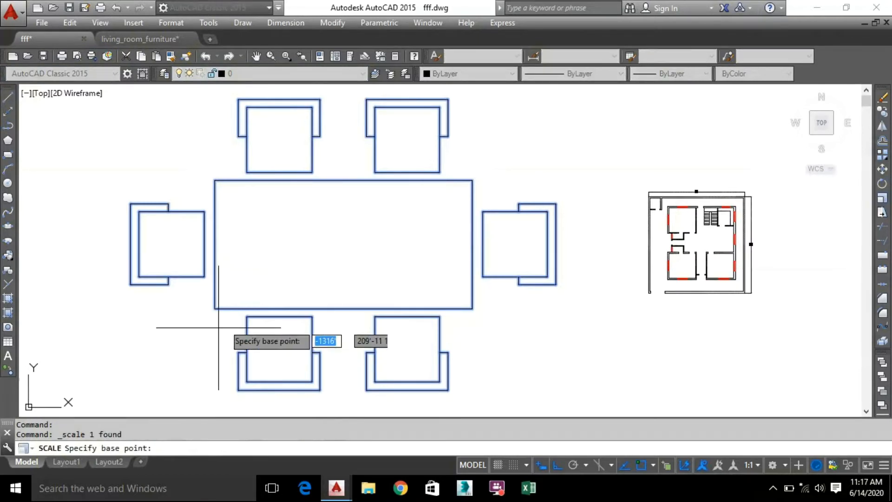
{"action": "left_click", "coordinate": [302, 275]}
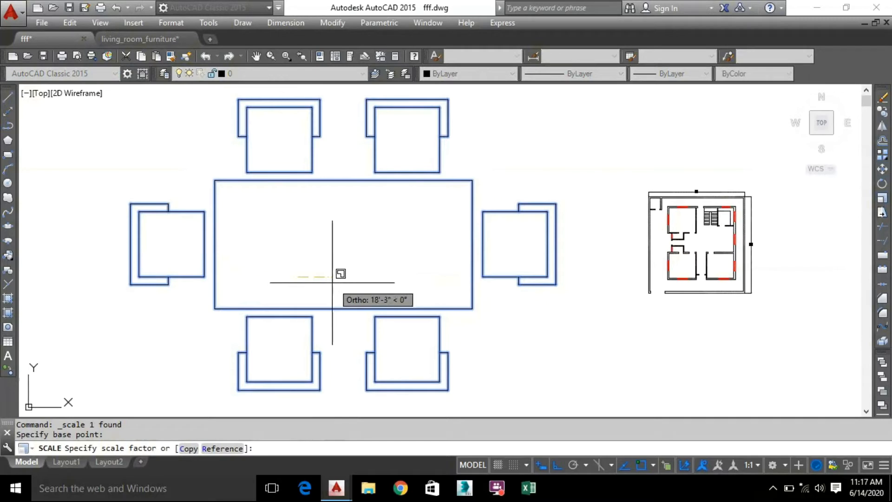
{"action": "scroll", "coordinate": [311, 277], "scroll_direction": "up", "scroll_amount": 10}
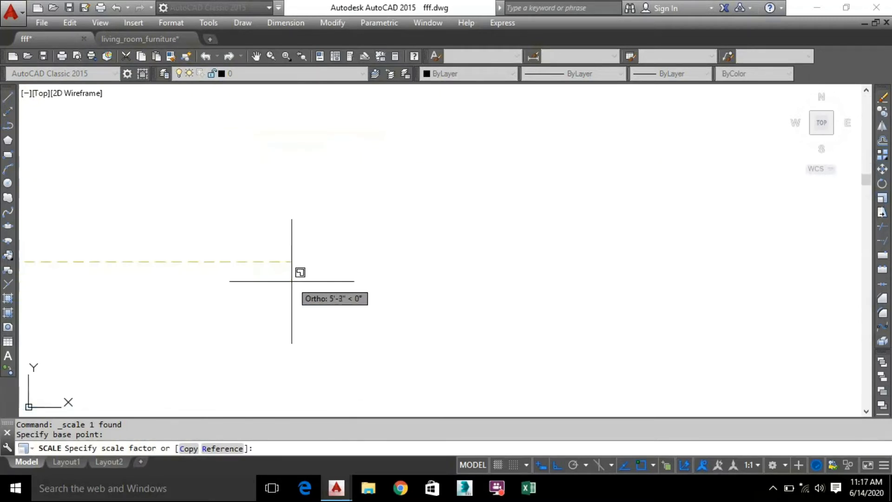
{"action": "scroll", "coordinate": [203, 259], "scroll_direction": "down", "scroll_amount": 3}
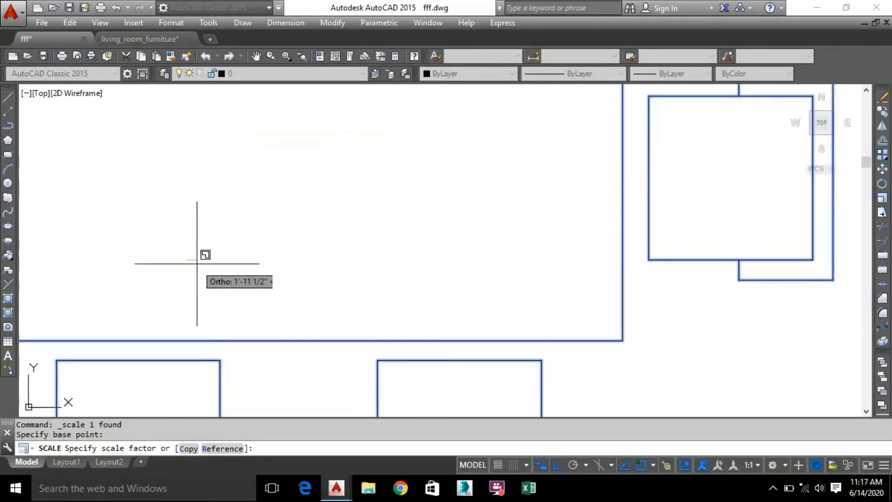
{"action": "scroll", "coordinate": [197, 261], "scroll_direction": "up", "scroll_amount": 4}
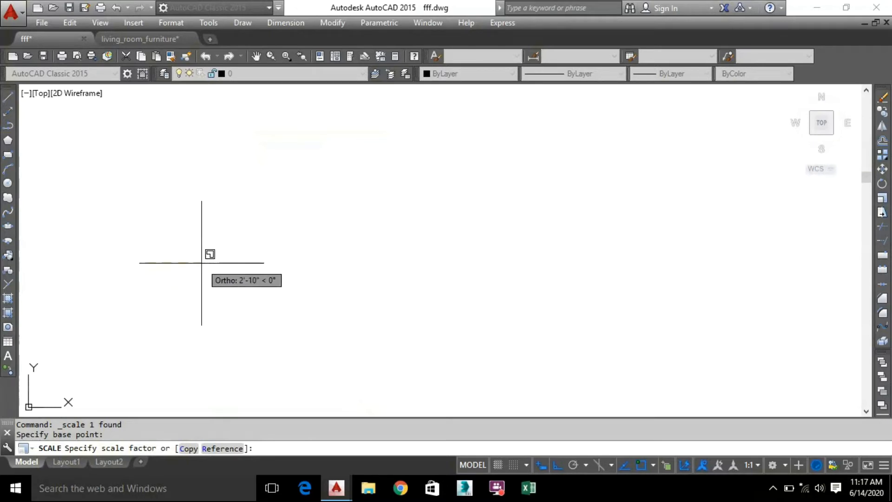
{"action": "type", "text": "0.1"}
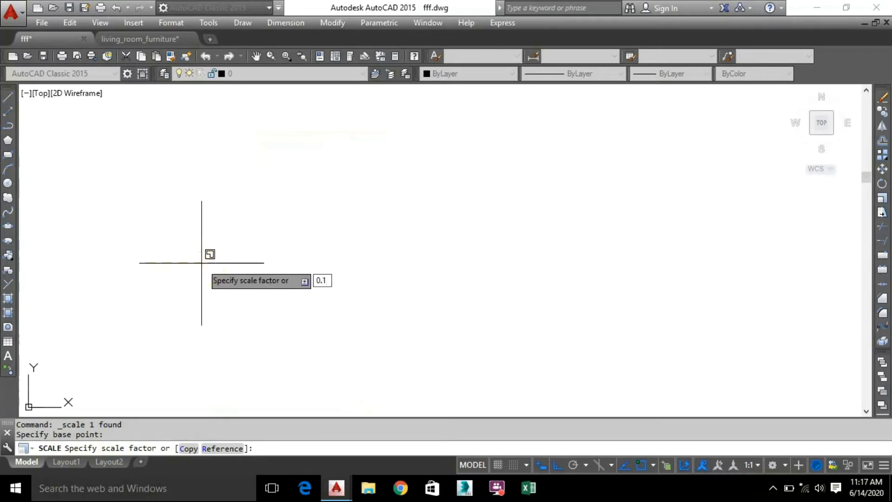
{"action": "key", "text": "Return"}
{"action": "scroll", "coordinate": [293, 256], "scroll_direction": "down", "scroll_amount": 5}
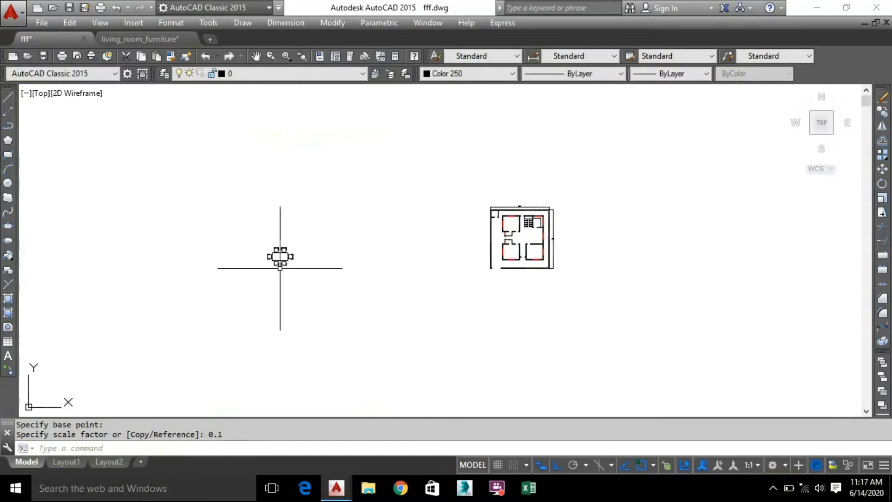
Step: Move the scaled dining set from a base point inside the table to the empty area just left of the floor plan
{"action": "scroll", "coordinate": [279, 265], "scroll_direction": "up", "scroll_amount": 3}
{"action": "left_click", "coordinate": [239, 279]}
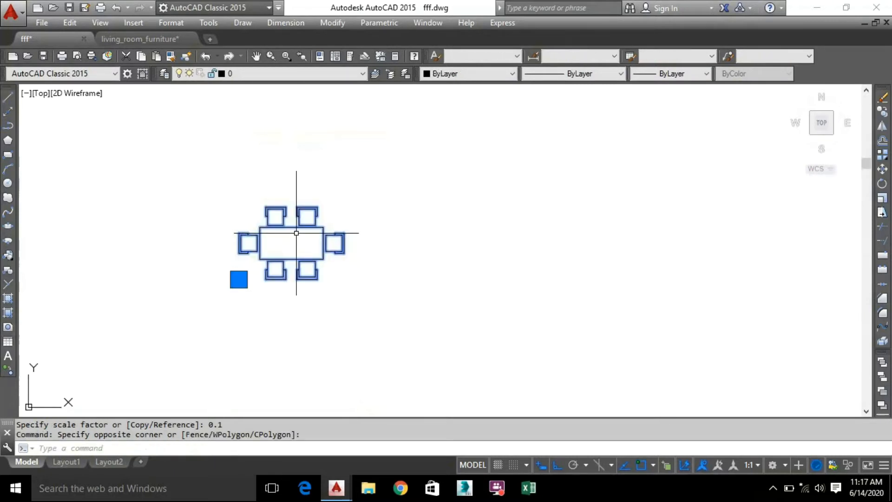
{"action": "right_click", "coordinate": [296, 233]}
{"action": "left_click", "coordinate": [342, 230]}
{"action": "left_click", "coordinate": [291, 244]}
{"action": "scroll", "coordinate": [679, 204], "scroll_direction": "down", "scroll_amount": 6}
{"action": "middle_click_drag", "start_coordinate": [656, 201], "coordinate": [325, 229]}
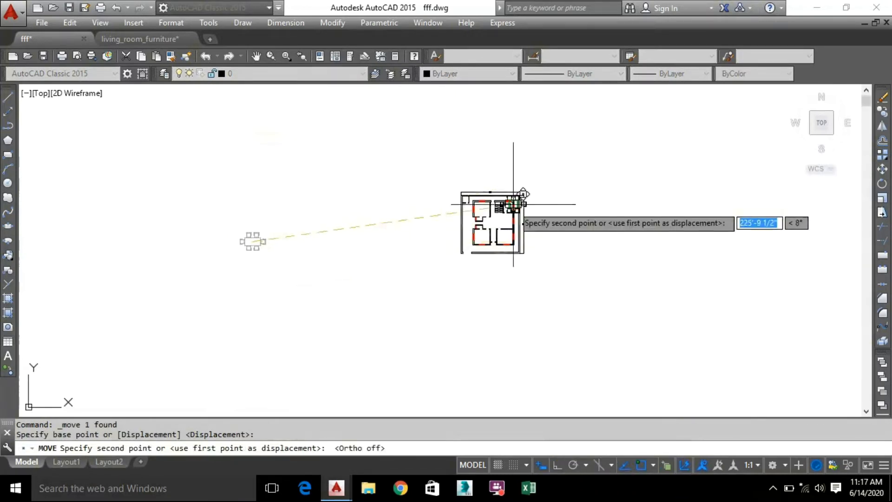
{"action": "scroll", "coordinate": [492, 226], "scroll_direction": "up", "scroll_amount": 5}
{"action": "scroll", "coordinate": [472, 227], "scroll_direction": "down", "scroll_amount": 4}
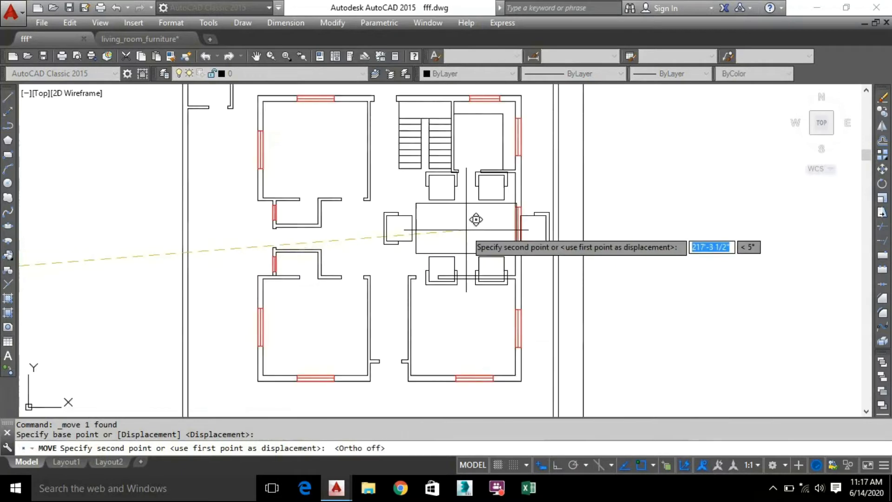
{"action": "scroll", "coordinate": [190, 235], "scroll_direction": "down", "scroll_amount": 3}
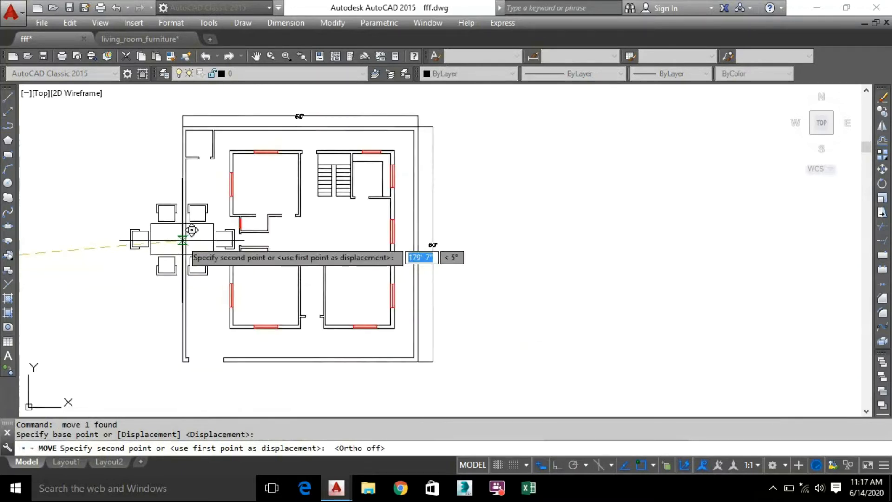
{"action": "middle_click_drag", "start_coordinate": [186, 235], "coordinate": [427, 235]}
{"action": "left_click", "coordinate": [211, 240]}
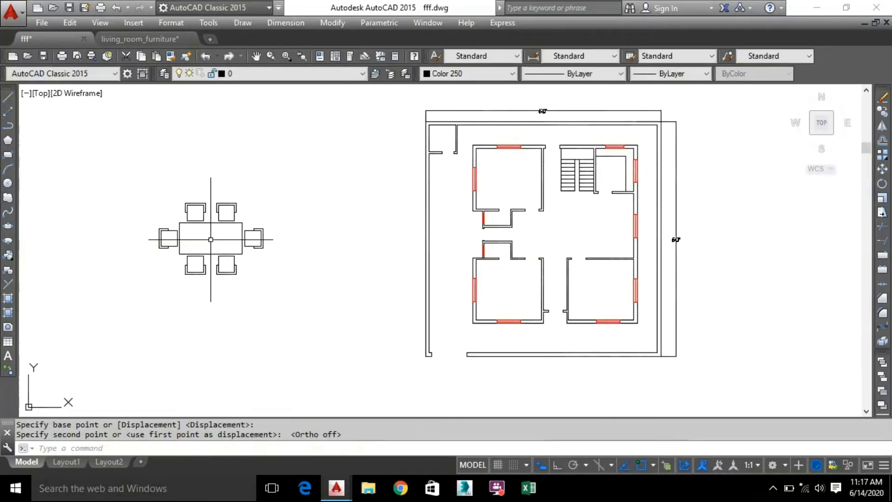
Step: Try scaling the dining set by a factor of 0.05 from a base point inside the table, and undo that scaling
{"action": "left_click", "coordinate": [277, 284]}
{"action": "left_click", "coordinate": [111, 143]}
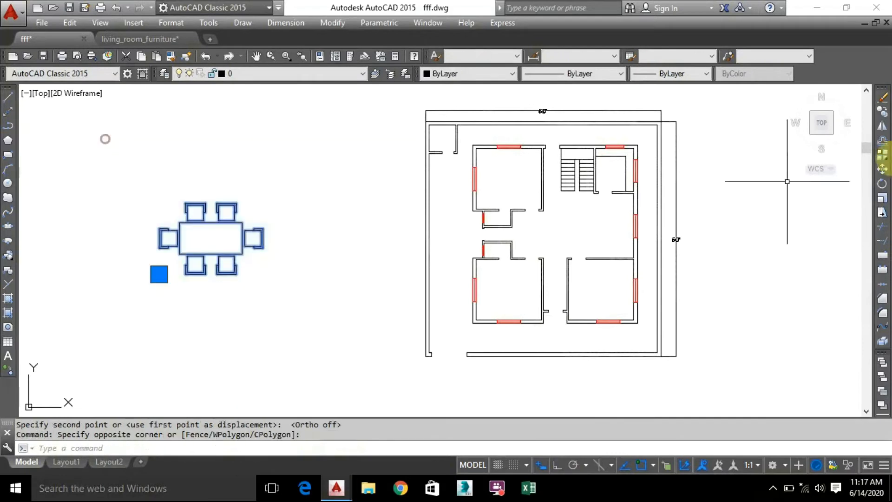
{"action": "left_click", "coordinate": [881, 202]}
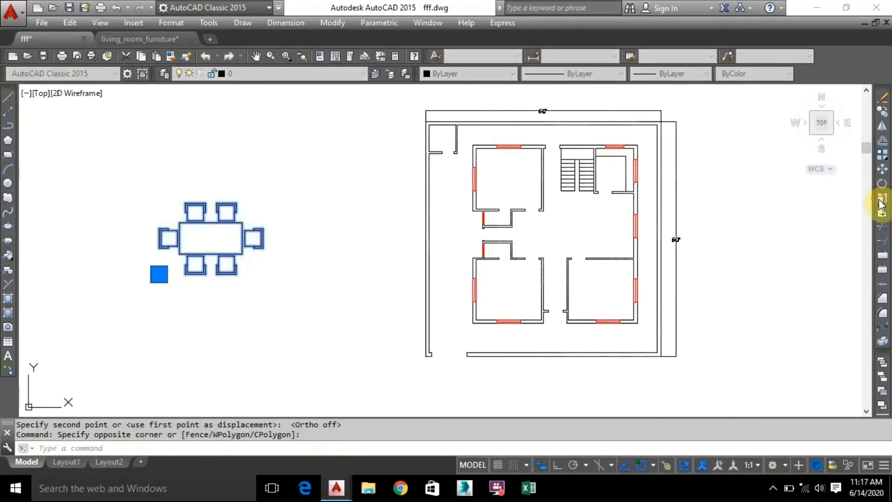
{"action": "left_click", "coordinate": [199, 246]}
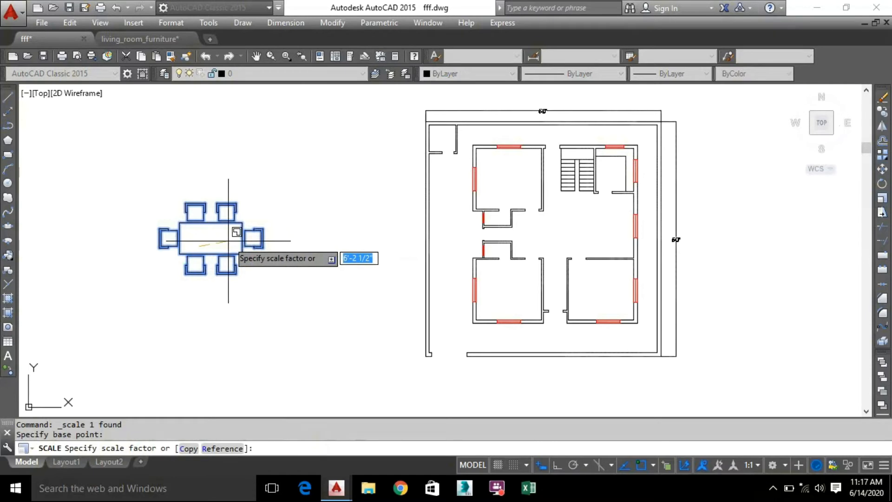
{"action": "type", "text": "0.05"}
{"action": "key", "text": "Return"}
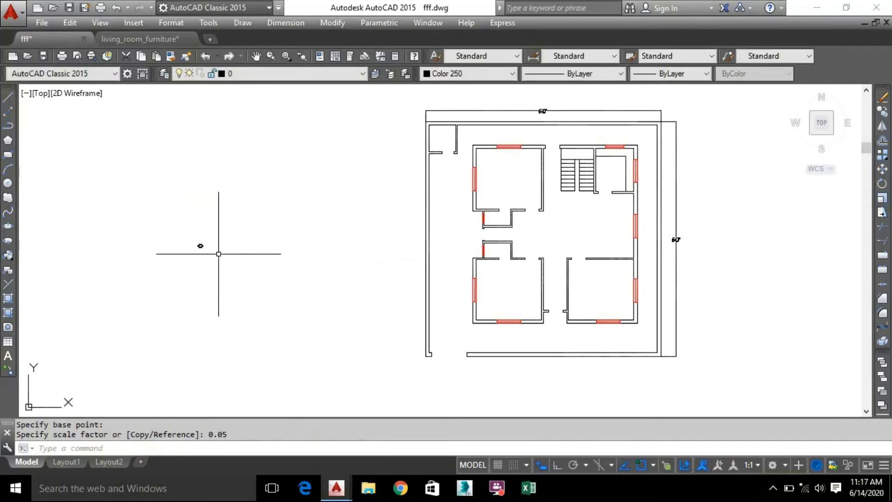
{"action": "scroll", "coordinate": [200, 248], "scroll_direction": "up", "scroll_amount": 8}
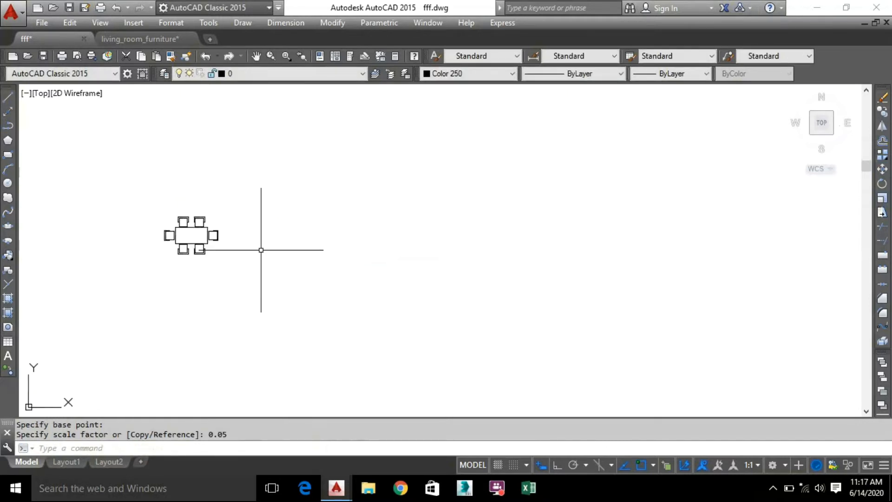
{"action": "key", "text": "ctrl+z"}
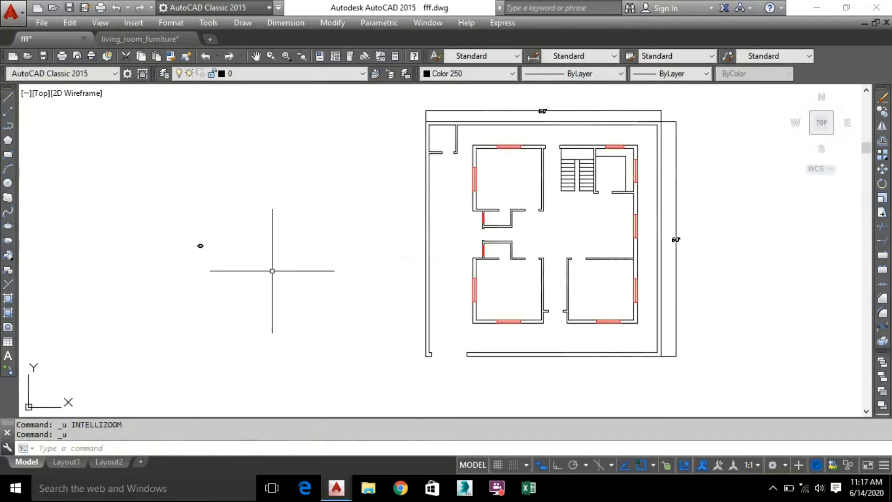
{"action": "key", "text": "ctrl+z"}
Step: Scale the dining set by a factor of 0.5 from a base point inside the table
{"action": "left_click", "coordinate": [277, 273]}
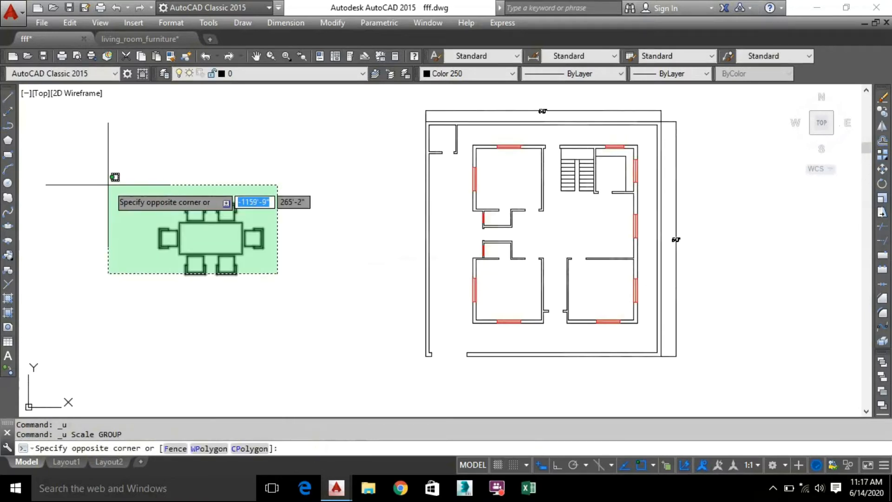
{"action": "left_click", "coordinate": [109, 185]}
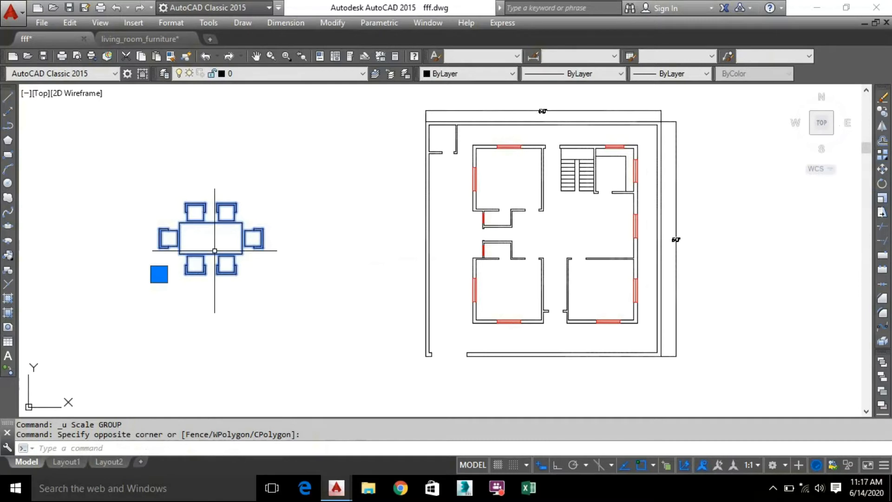
{"action": "key", "text": "Return"}
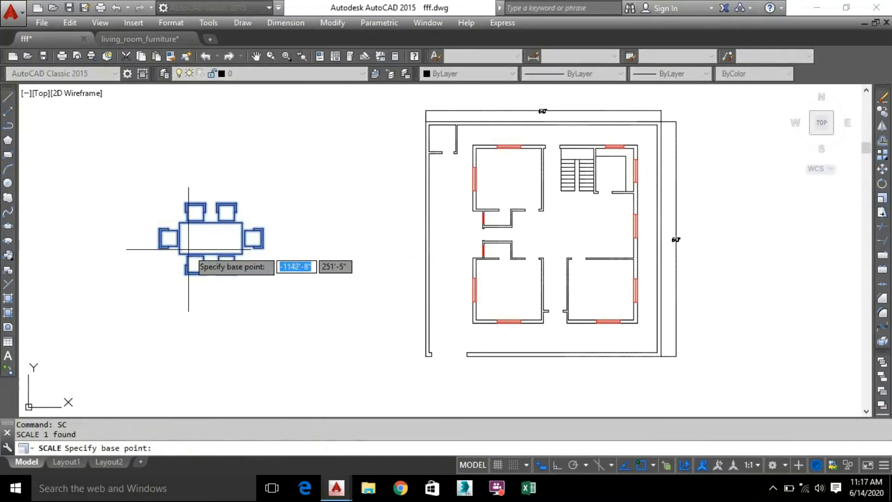
{"action": "left_click", "coordinate": [200, 235]}
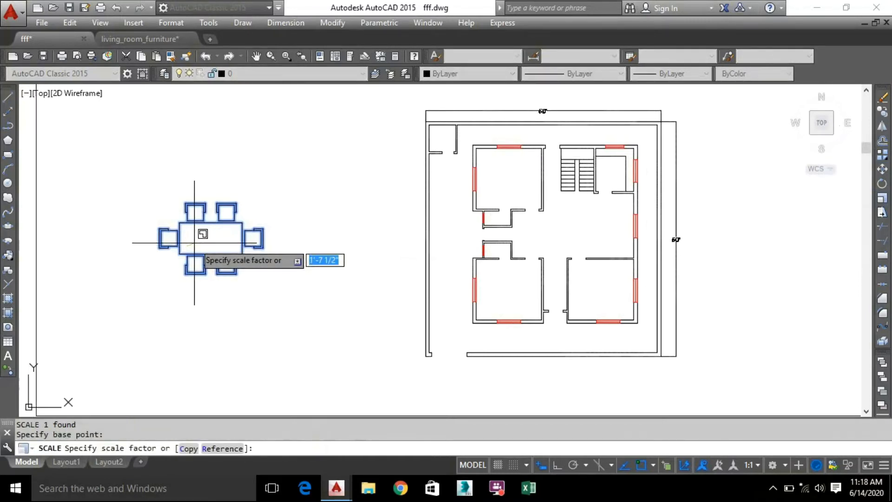
{"action": "scroll", "coordinate": [191, 244], "scroll_direction": "up", "scroll_amount": 6}
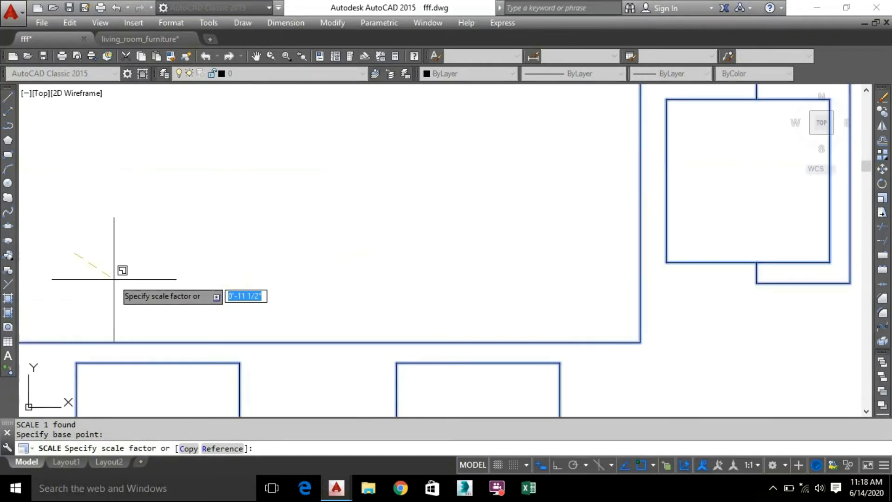
{"action": "scroll", "coordinate": [105, 269], "scroll_direction": "down", "scroll_amount": 5}
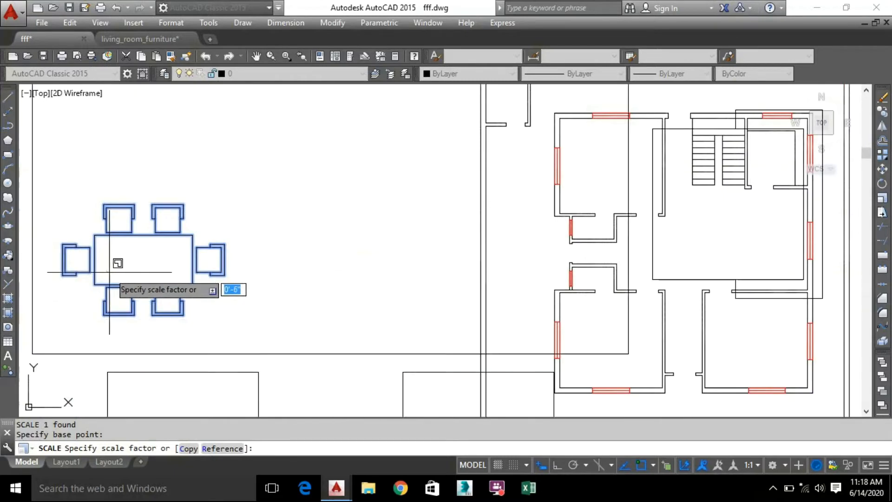
{"action": "scroll", "coordinate": [115, 263], "scroll_direction": "up", "scroll_amount": 6}
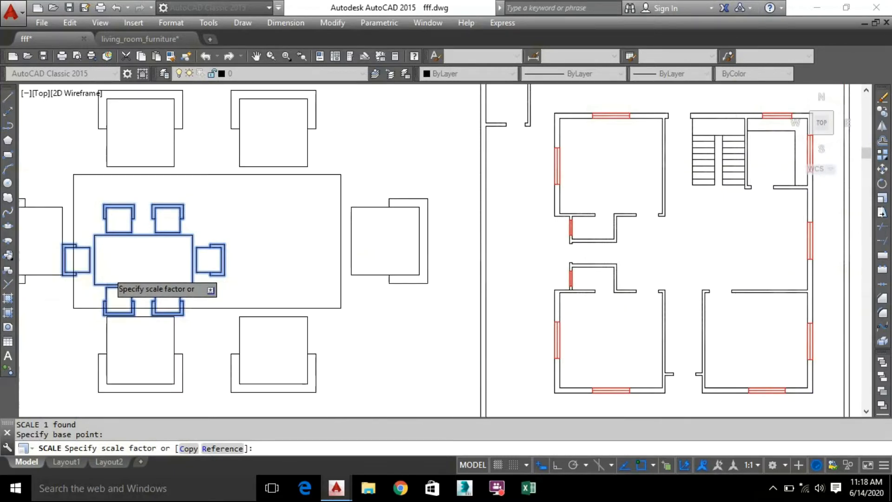
{"action": "middle_click_drag", "start_coordinate": [114, 261], "coordinate": [106, 273]}
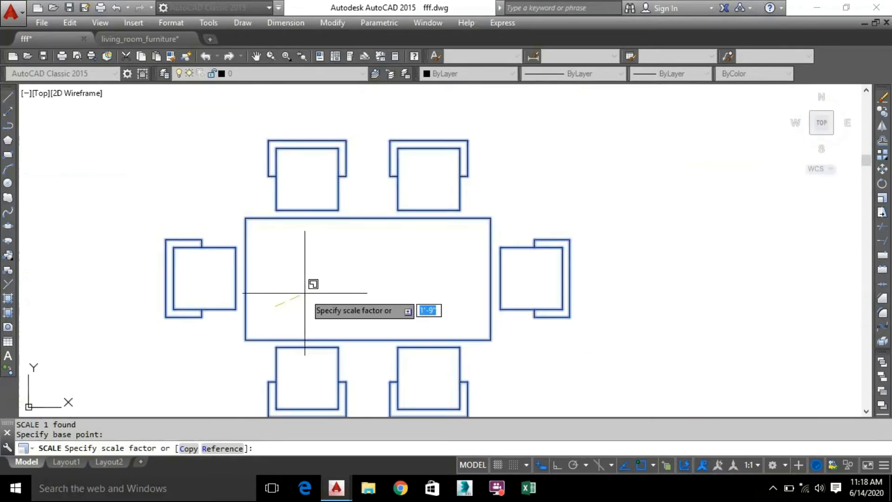
{"action": "type", "text": ".7"}
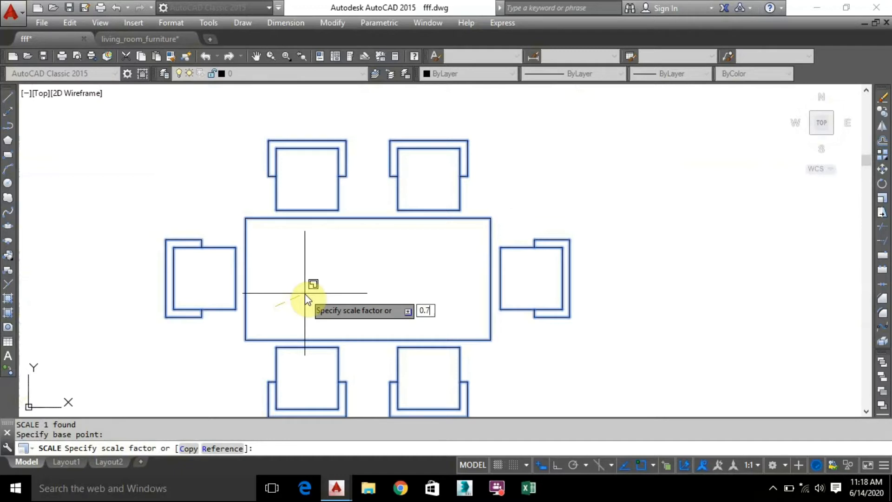
{"action": "key", "text": "BackSpace"}
{"action": "type", "text": "5"}
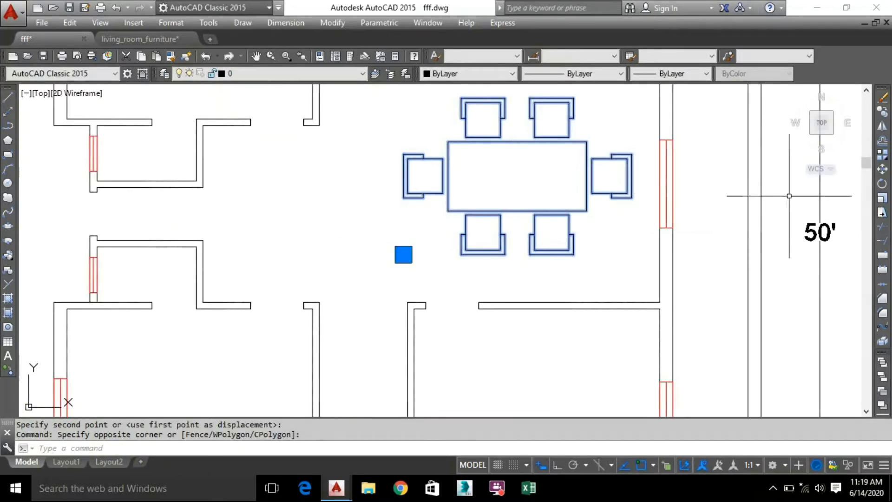
Step: Scale the dining set down by eye, using the table's lower-left corner as base point and picking the factor in the drawing
{"action": "left_click", "coordinate": [882, 205]}
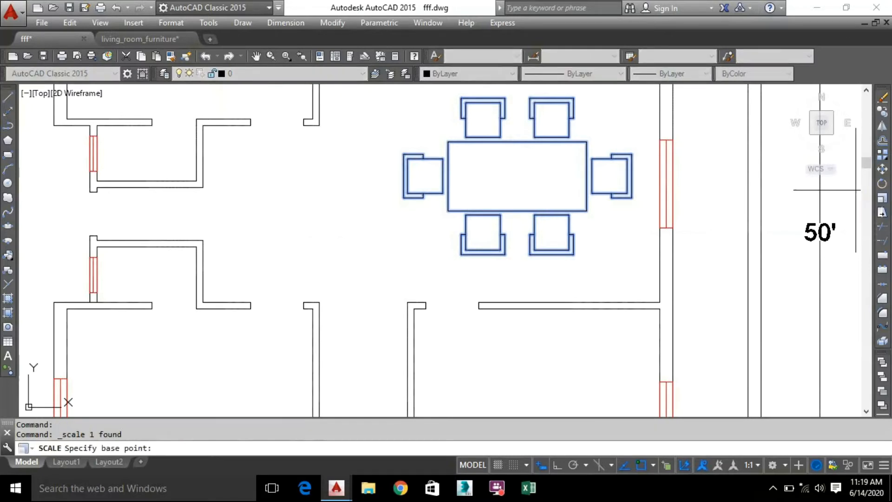
{"action": "left_click", "coordinate": [448, 211]}
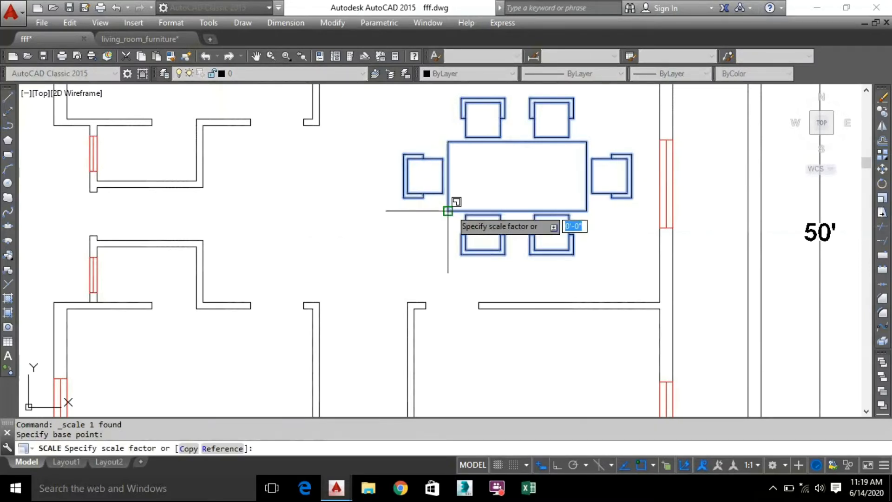
{"action": "scroll", "coordinate": [452, 210], "scroll_direction": "up", "scroll_amount": 5}
{"action": "scroll", "coordinate": [452, 211], "scroll_direction": "up", "scroll_amount": 2}
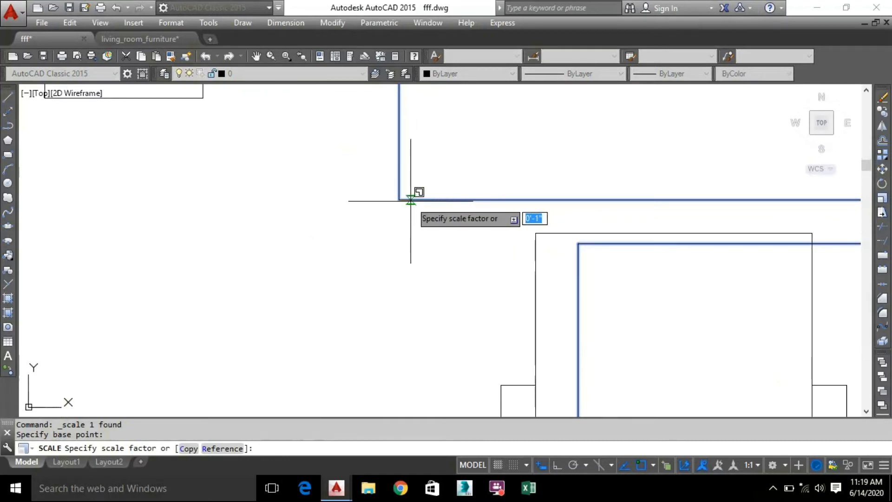
{"action": "left_click", "coordinate": [422, 206]}
{"action": "scroll", "coordinate": [418, 200], "scroll_direction": "down", "scroll_amount": 5}
{"action": "scroll", "coordinate": [418, 201], "scroll_direction": "down", "scroll_amount": 6}
Step: Move the reduced dining set slightly to the right within the open hall below the staircase
{"action": "left_click", "coordinate": [426, 231]}
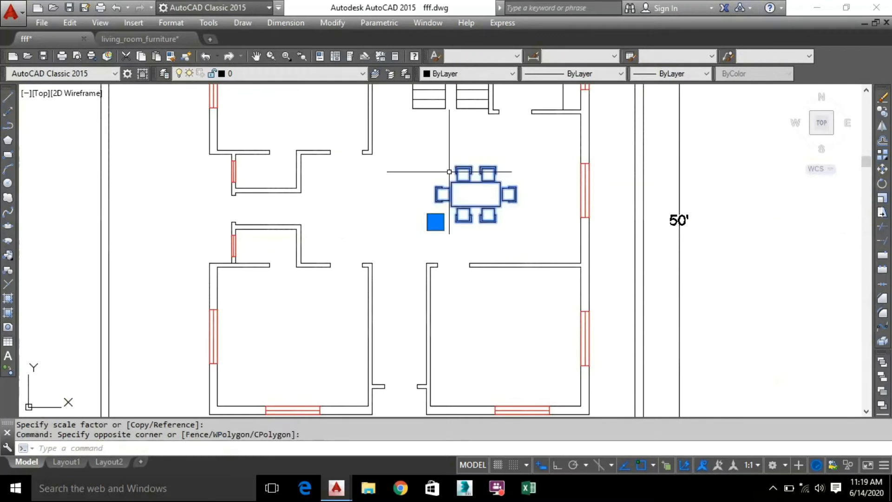
{"action": "right_click", "coordinate": [478, 184]}
{"action": "left_click", "coordinate": [514, 231]}
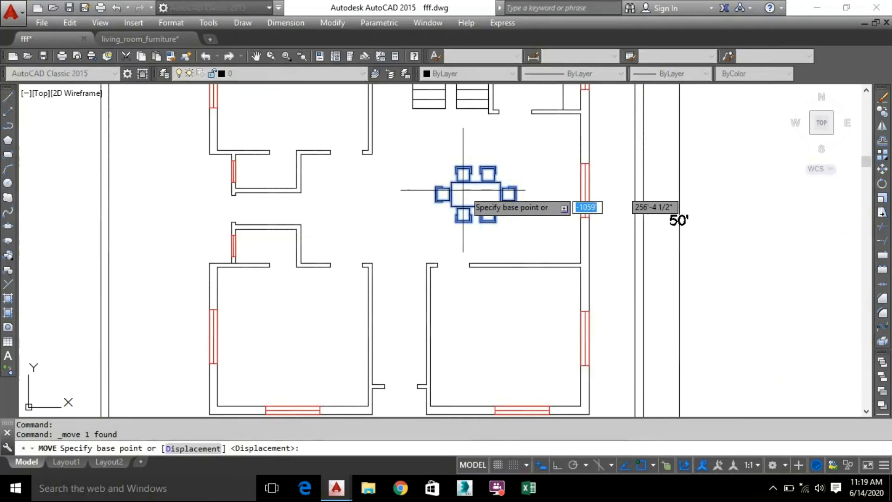
{"action": "left_click", "coordinate": [487, 191]}
{"action": "left_click", "coordinate": [507, 189]}
{"action": "left_click", "coordinate": [418, 207]}
{"action": "scroll", "coordinate": [389, 209], "scroll_direction": "down", "scroll_amount": 4}
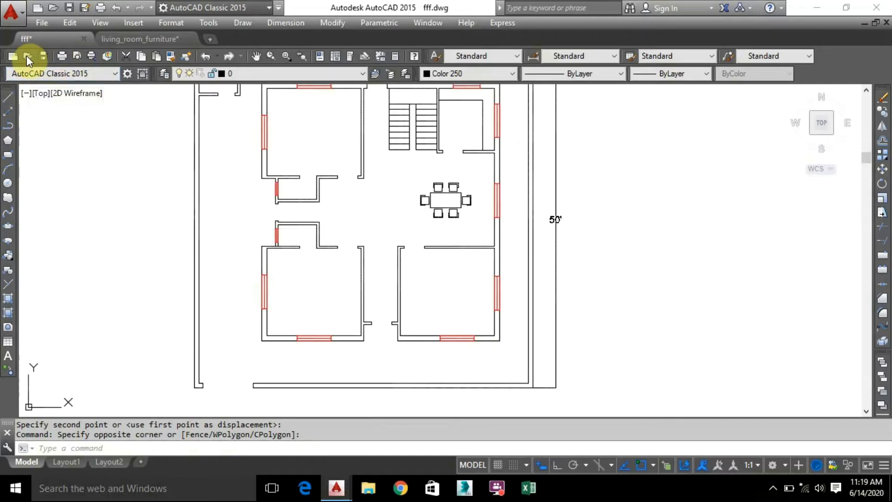
Step: Copy the two-handle faucet block from the bathroom fixtures group of the living_room_furniture drawing and return to the fff drawing
{"action": "left_click", "coordinate": [130, 39]}
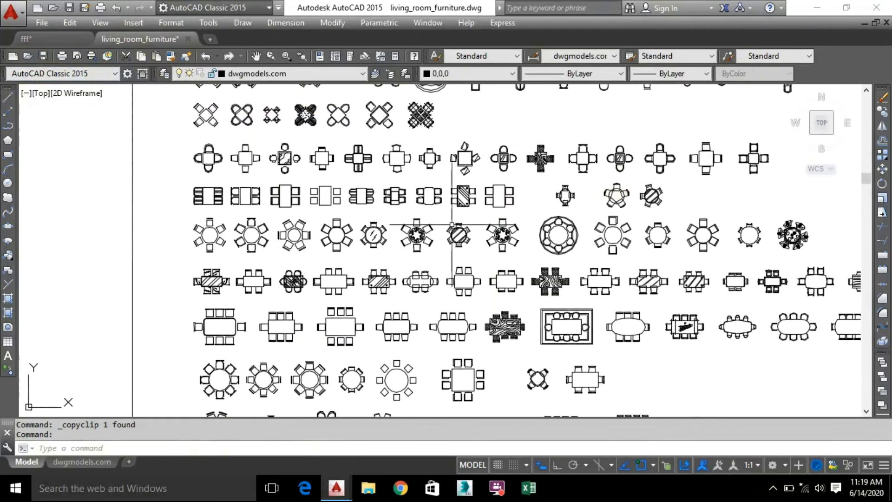
{"action": "scroll", "coordinate": [712, 251], "scroll_direction": "down", "scroll_amount": 4}
{"action": "mouse_move", "coordinate": [549, 245]}
{"action": "middle_mouse_down"}
{"action": "mouse_move", "coordinate": [398, 131]}
{"action": "mouse_move", "coordinate": [442, 141]}
{"action": "middle_mouse_up"}
{"action": "scroll", "coordinate": [769, 321], "scroll_direction": "down", "scroll_amount": 3}
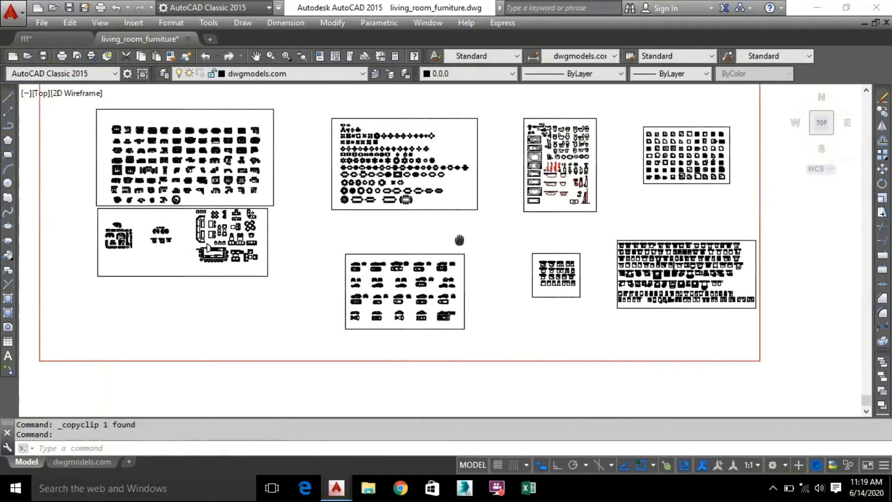
{"action": "scroll", "coordinate": [561, 148], "scroll_direction": "up", "scroll_amount": 8}
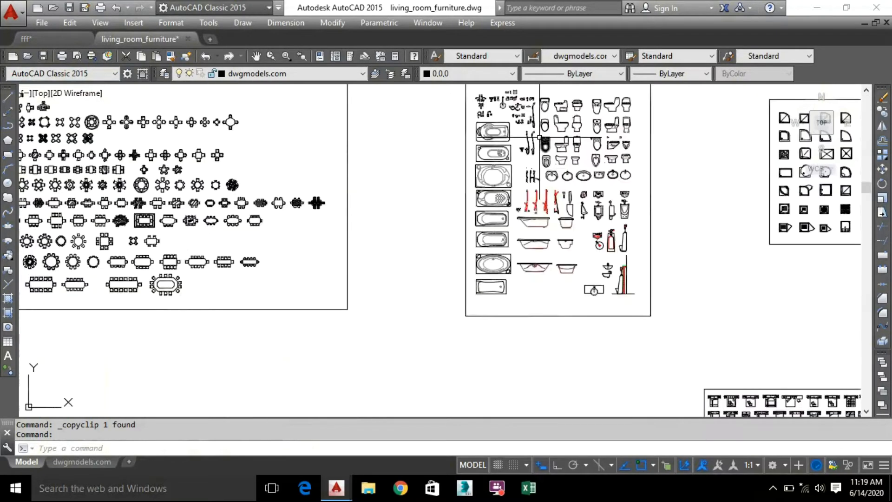
{"action": "middle_click_drag", "start_coordinate": [489, 146], "coordinate": [499, 165]}
{"action": "scroll", "coordinate": [498, 165], "scroll_direction": "down", "scroll_amount": 2}
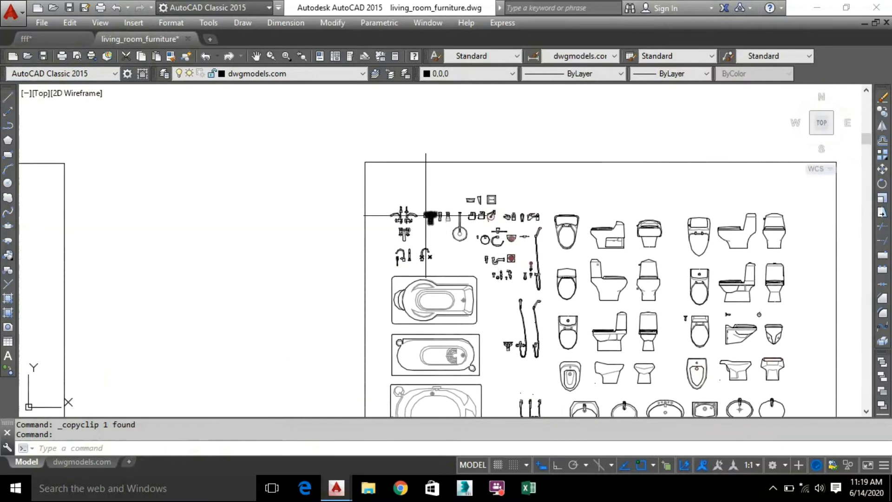
{"action": "scroll", "coordinate": [419, 215], "scroll_direction": "up", "scroll_amount": 5}
{"action": "scroll", "coordinate": [418, 280], "scroll_direction": "up", "scroll_amount": 3}
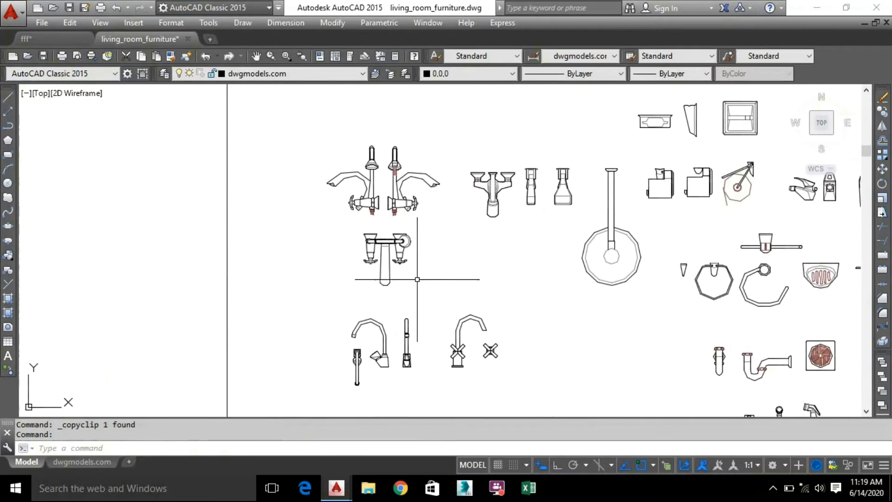
{"action": "left_click", "coordinate": [438, 296]}
{"action": "left_click", "coordinate": [337, 227]}
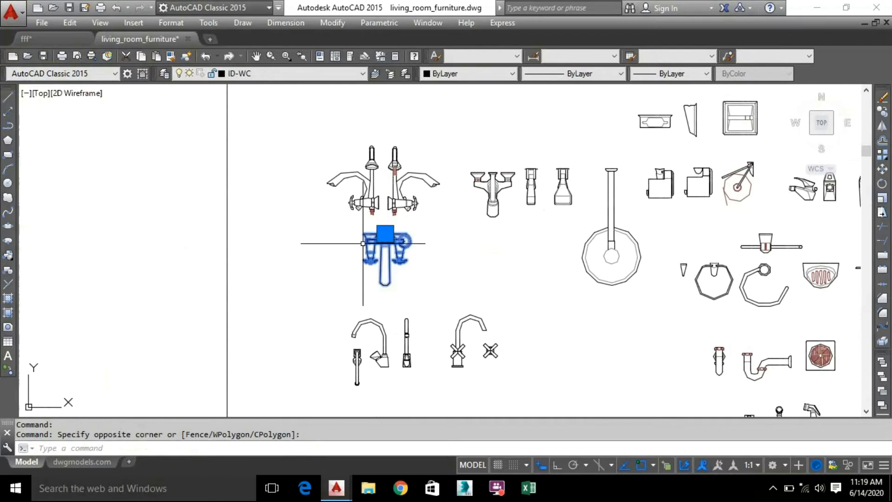
{"action": "key", "text": "ctrl+c"}
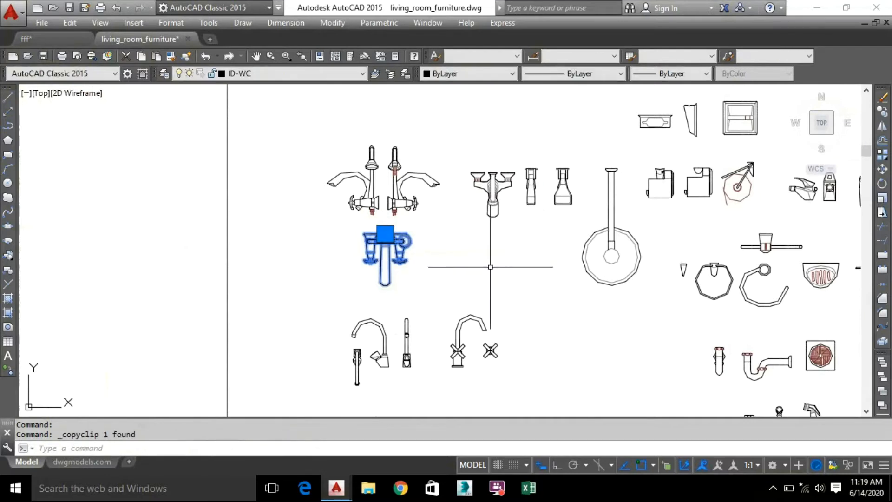
{"action": "left_click", "coordinate": [63, 41]}
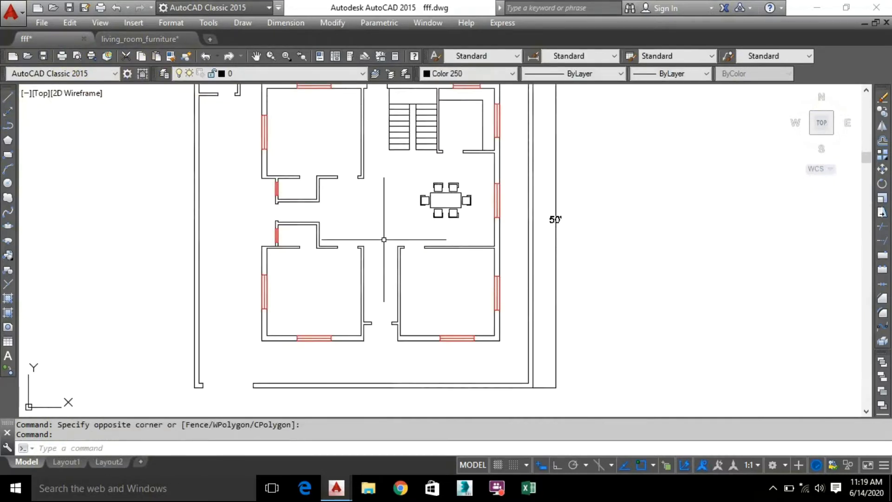
Step: Paste the copied two-handle faucet block into the empty area beside the left edge of the floor plan
{"action": "middle_click_drag", "start_coordinate": [163, 208], "coordinate": [671, 250]}
{"action": "scroll", "coordinate": [442, 252], "scroll_direction": "down", "scroll_amount": 2}
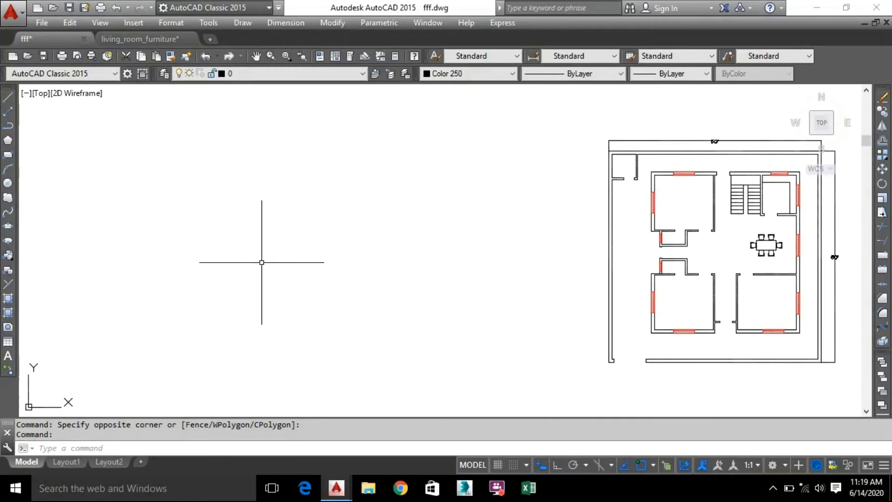
{"action": "key", "text": "ctrl+v"}
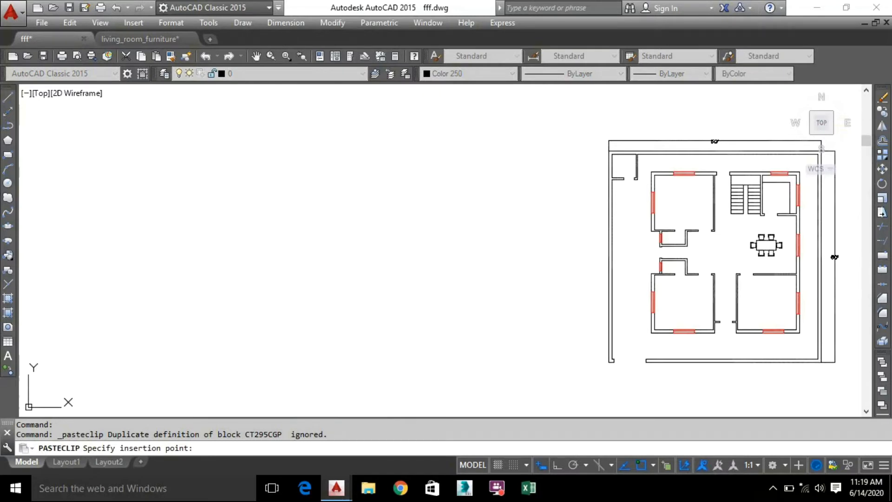
{"action": "left_click", "coordinate": [187, 392]}
Step: Scale the oversized faucet far down by eye, with a base point on its spout and the factor picked in the drawing
{"action": "scroll", "coordinate": [286, 308], "scroll_direction": "down", "scroll_amount": 3}
{"action": "left_click", "coordinate": [319, 335]}
{"action": "left_click", "coordinate": [259, 253]}
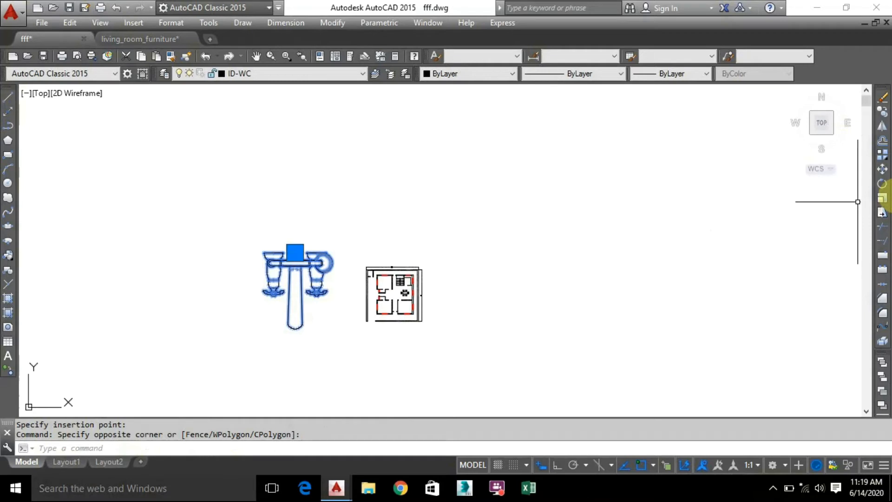
{"action": "left_click", "coordinate": [883, 199]}
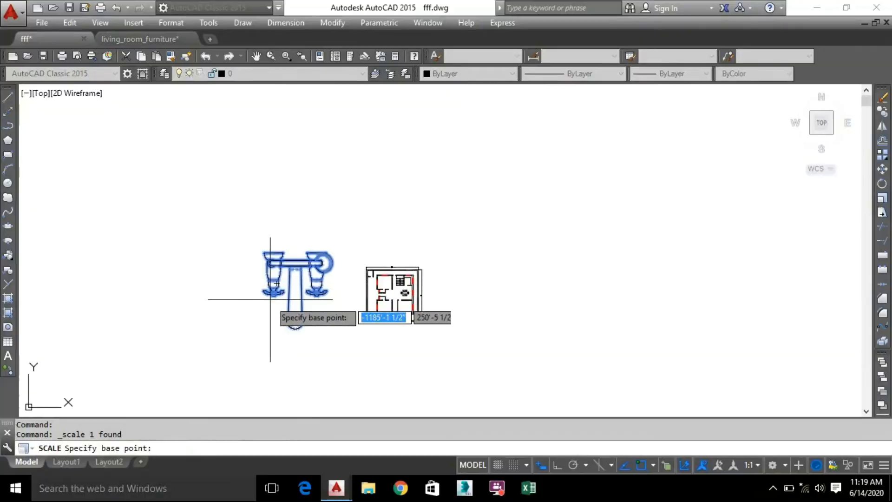
{"action": "left_click", "coordinate": [298, 311]}
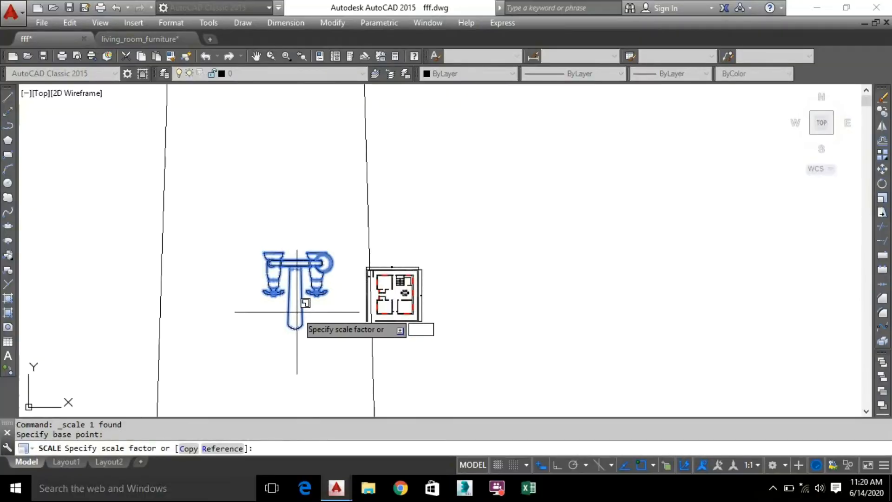
{"action": "scroll", "coordinate": [297, 320], "scroll_direction": "up", "scroll_amount": 6}
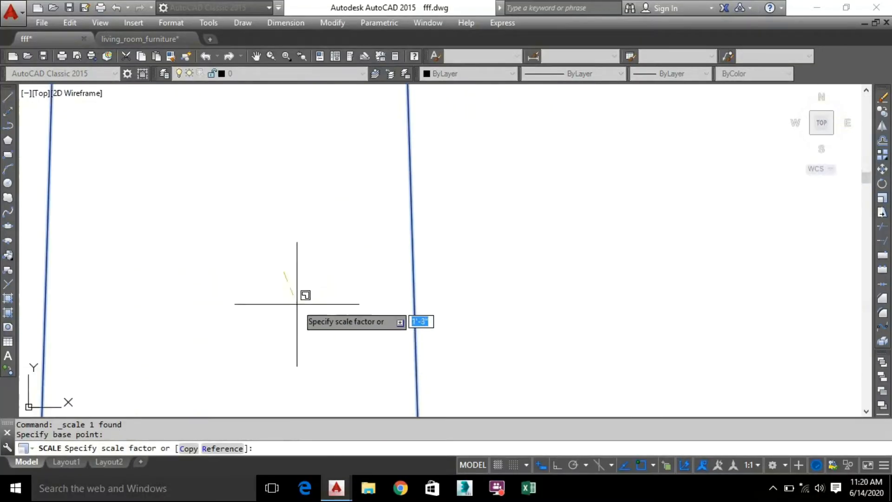
{"action": "scroll", "coordinate": [289, 286], "scroll_direction": "up", "scroll_amount": 5}
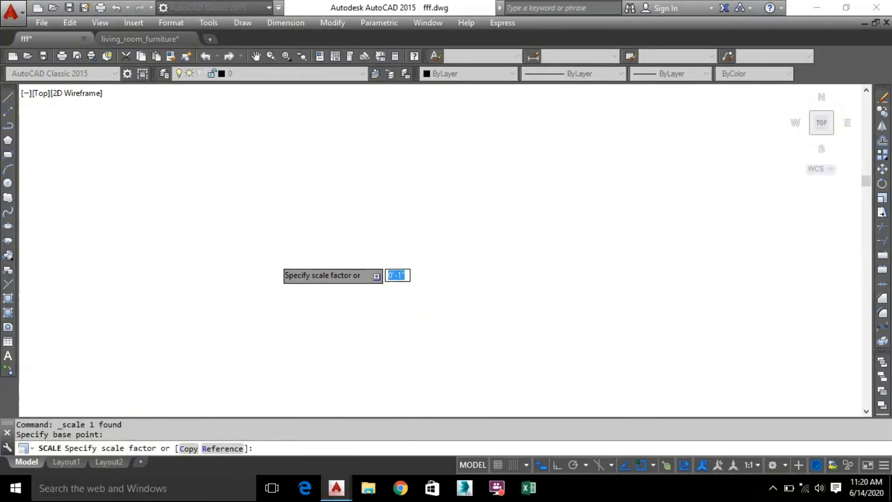
{"action": "middle_click_drag", "start_coordinate": [212, 149], "coordinate": [259, 339]}
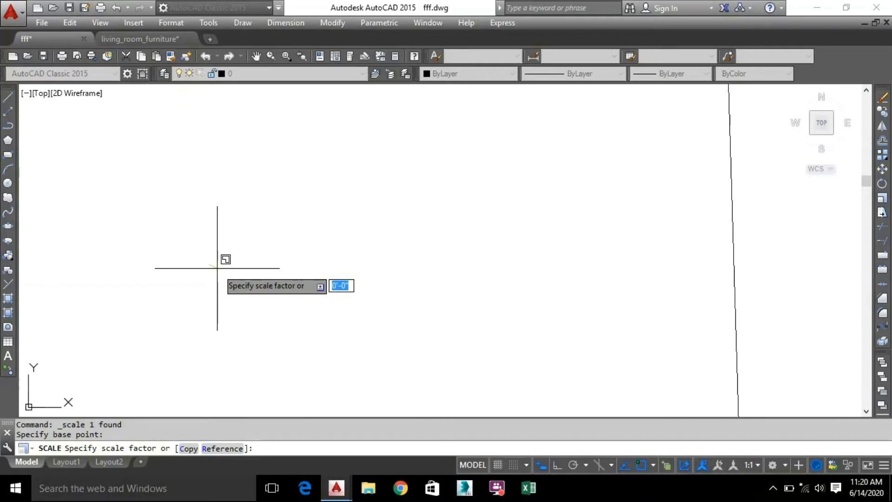
{"action": "left_click", "coordinate": [183, 256]}
Step: Enlarge the shrunken faucet by eye from a base point on the fixture, picking the scale factor in the drawing
{"action": "scroll", "coordinate": [326, 289], "scroll_direction": "down", "scroll_amount": 8}
{"action": "scroll", "coordinate": [576, 301], "scroll_direction": "down", "scroll_amount": 10}
{"action": "scroll", "coordinate": [574, 312], "scroll_direction": "up", "scroll_amount": 4}
{"action": "left_click", "coordinate": [564, 304]}
{"action": "left_click", "coordinate": [409, 216]}
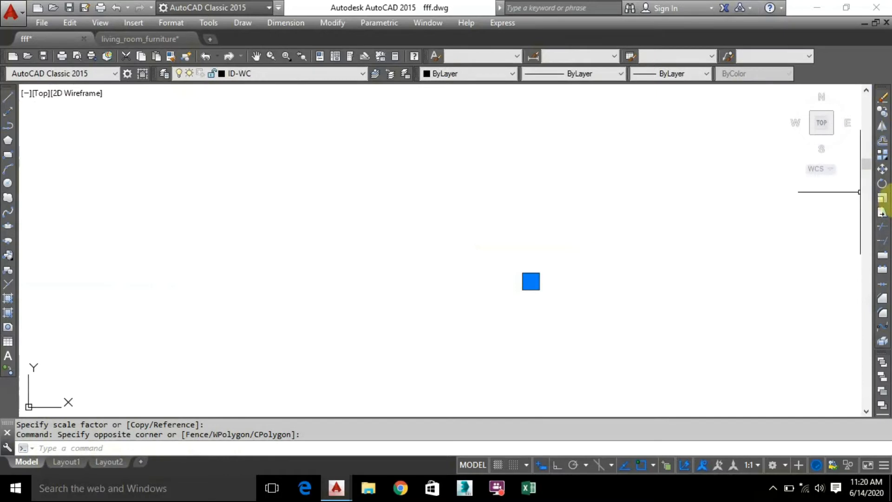
{"action": "left_click", "coordinate": [883, 199]}
{"action": "scroll", "coordinate": [564, 273], "scroll_direction": "up", "scroll_amount": 6}
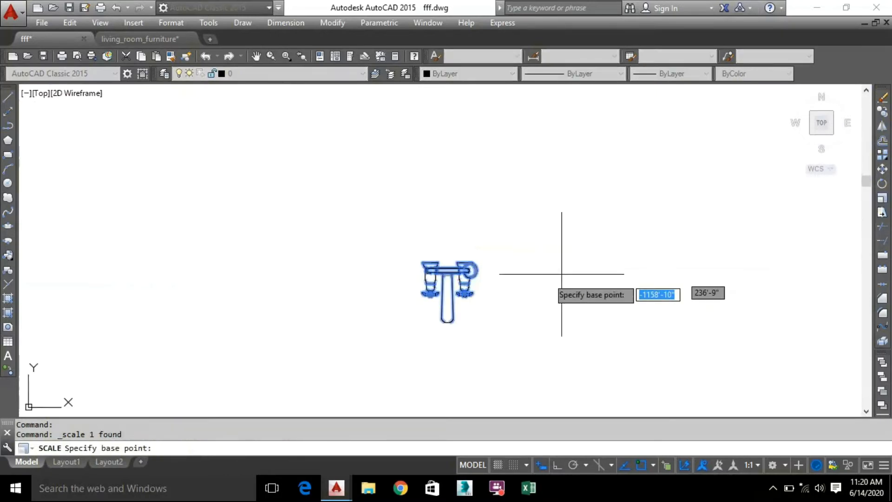
{"action": "left_click", "coordinate": [471, 296]}
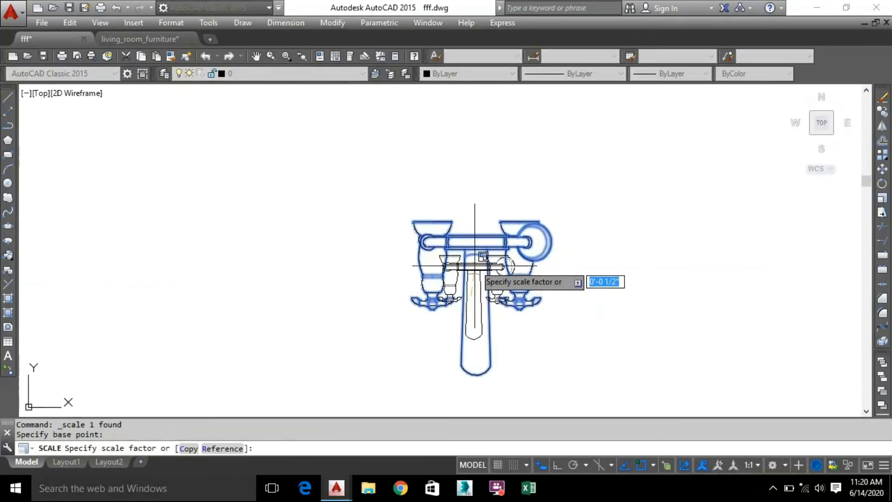
{"action": "left_click", "coordinate": [481, 184]}
Step: Move the faucet from the empty area into the lower of the two small bathrooms on the plan's left side
{"action": "scroll", "coordinate": [512, 229], "scroll_direction": "down", "scroll_amount": 7}
{"action": "scroll", "coordinate": [583, 251], "scroll_direction": "down", "scroll_amount": 4}
{"action": "left_click", "coordinate": [607, 295]}
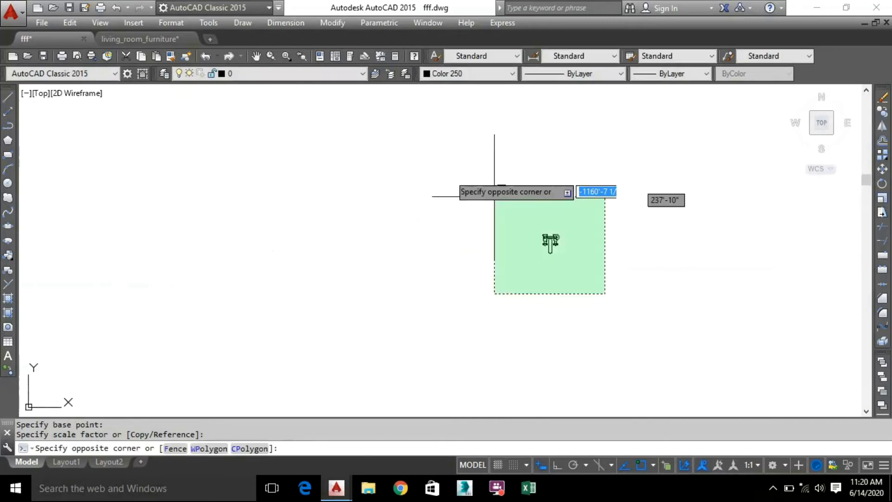
{"action": "left_click", "coordinate": [478, 195]}
{"action": "right_click", "coordinate": [477, 195]}
{"action": "left_click", "coordinate": [522, 231]}
{"action": "left_click", "coordinate": [559, 244]}
{"action": "scroll", "coordinate": [799, 216], "scroll_direction": "down", "scroll_amount": 5}
{"action": "middle_click_drag", "start_coordinate": [794, 216], "coordinate": [79, 243]}
{"action": "scroll", "coordinate": [525, 246], "scroll_direction": "down", "scroll_amount": 5}
{"action": "scroll", "coordinate": [574, 229], "scroll_direction": "up", "scroll_amount": 6}
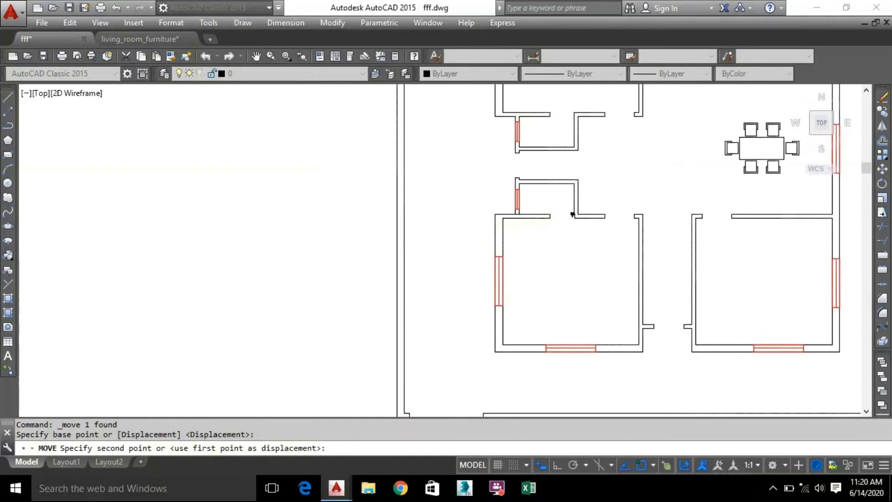
{"action": "left_click", "coordinate": [398, 332]}
Step: Scale the faucet up once more inside the lower bathroom, using a base point on the faucet and picking the factor by eye
{"action": "scroll", "coordinate": [486, 306], "scroll_direction": "down", "scroll_amount": 4}
{"action": "scroll", "coordinate": [484, 305], "scroll_direction": "up", "scroll_amount": 2}
{"action": "left_click", "coordinate": [472, 338]}
{"action": "left_click", "coordinate": [430, 305]}
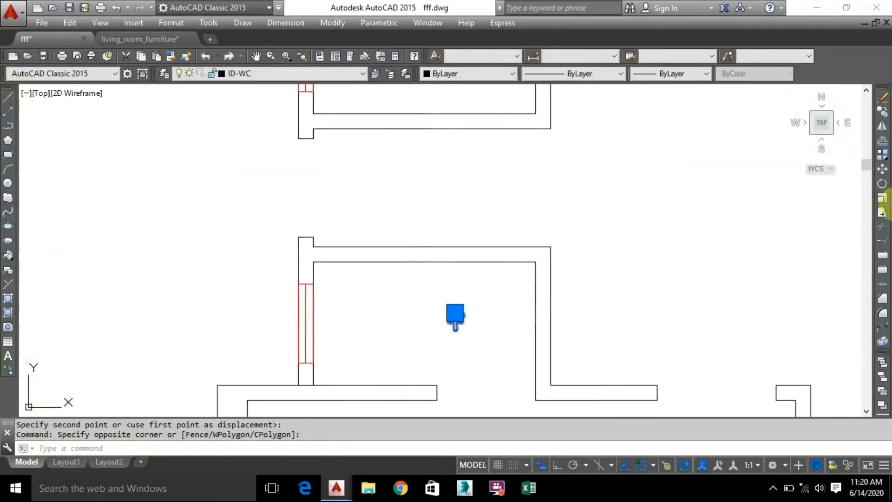
{"action": "left_click", "coordinate": [883, 201]}
{"action": "left_click", "coordinate": [457, 315]}
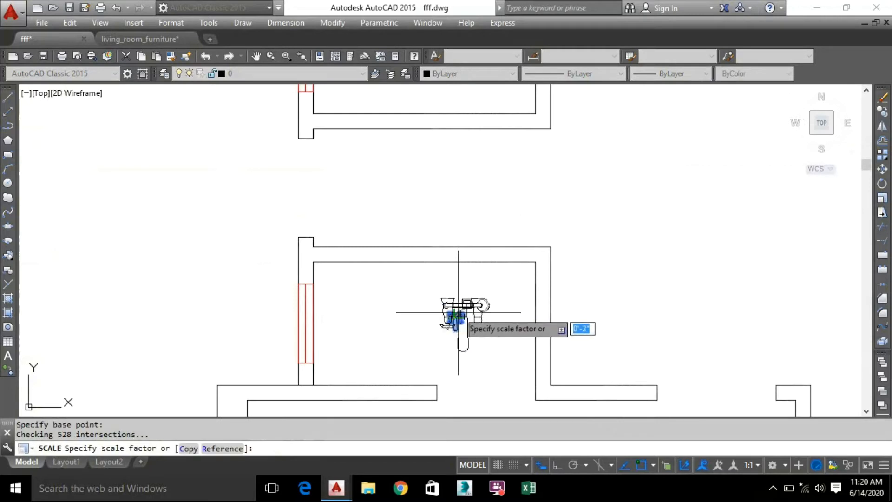
{"action": "scroll", "coordinate": [459, 312], "scroll_direction": "up", "scroll_amount": 4}
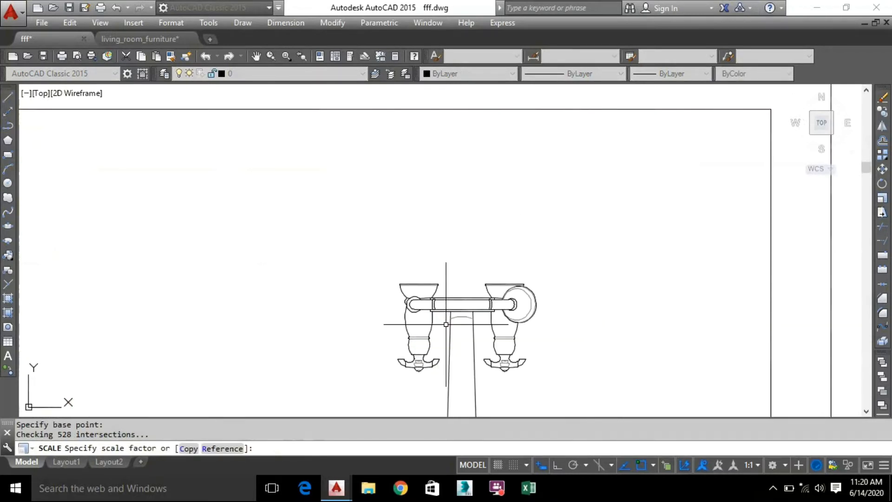
{"action": "left_click", "coordinate": [445, 324]}
Step: Move the faucet up against the inner face of the lower bathroom's upper wall
{"action": "scroll", "coordinate": [485, 301], "scroll_direction": "down", "scroll_amount": 4}
{"action": "left_click", "coordinate": [492, 304]}
{"action": "left_click", "coordinate": [437, 299]}
{"action": "right_click", "coordinate": [448, 303]}
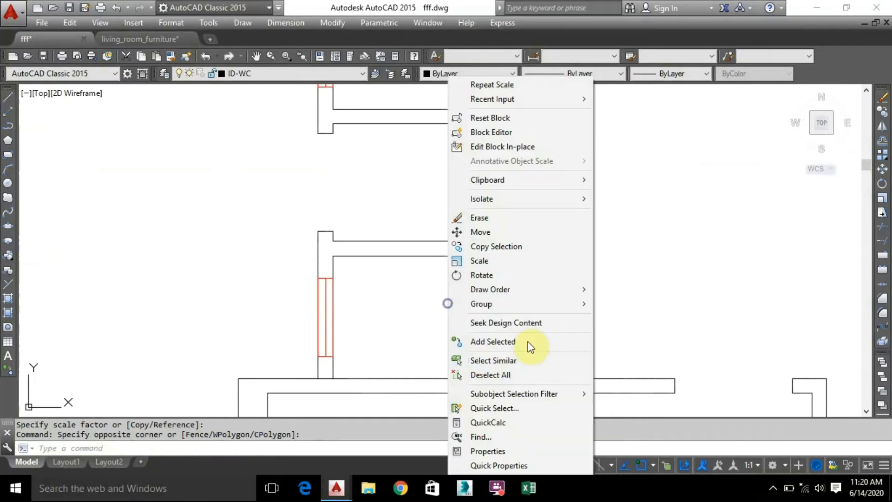
{"action": "left_click", "coordinate": [488, 230]}
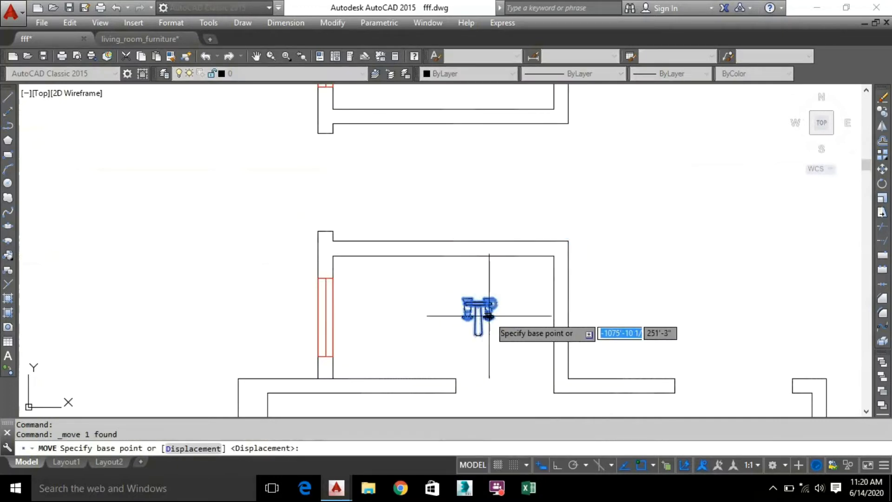
{"action": "scroll", "coordinate": [471, 301], "scroll_direction": "up", "scroll_amount": 4}
{"action": "left_click", "coordinate": [469, 298]}
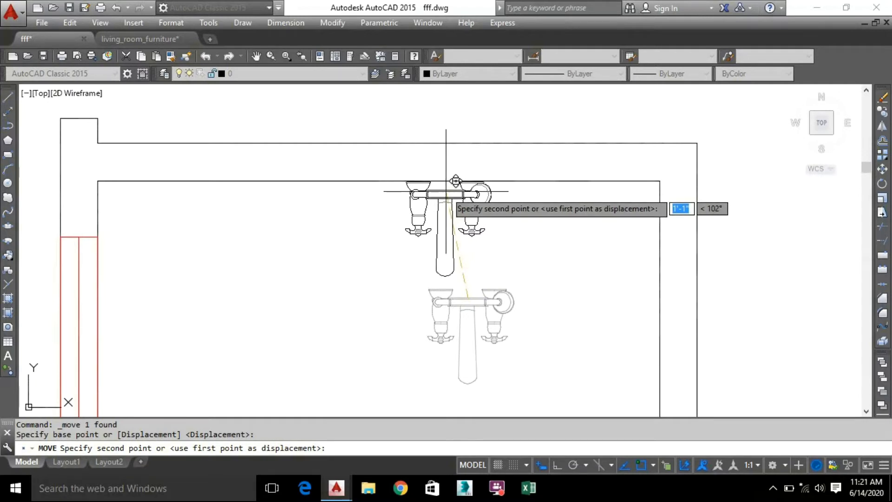
{"action": "left_click", "coordinate": [446, 191]}
Step: Move the faucet slightly to the right along the upper wall of the lower bathroom
{"action": "scroll", "coordinate": [572, 262], "scroll_direction": "down", "scroll_amount": 4}
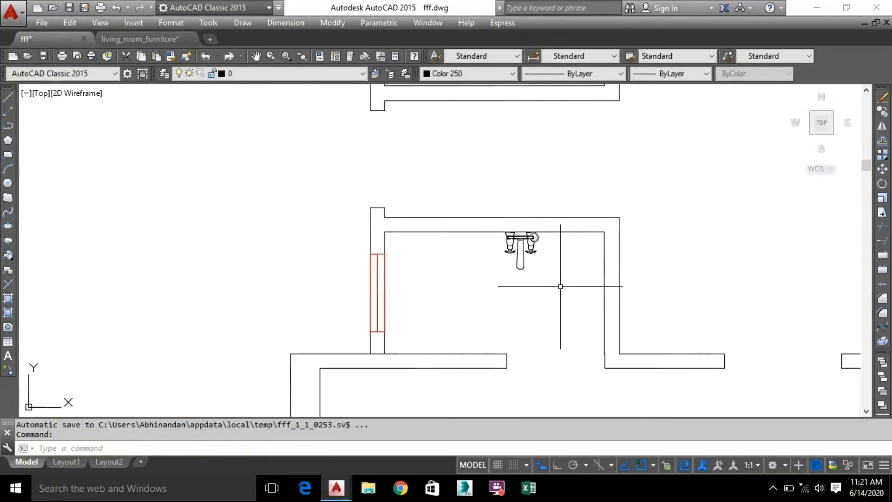
{"action": "middle_click_drag", "start_coordinate": [558, 285], "coordinate": [461, 285]}
{"action": "left_click", "coordinate": [460, 282]}
{"action": "left_click", "coordinate": [364, 235]}
{"action": "right_click", "coordinate": [324, 281]}
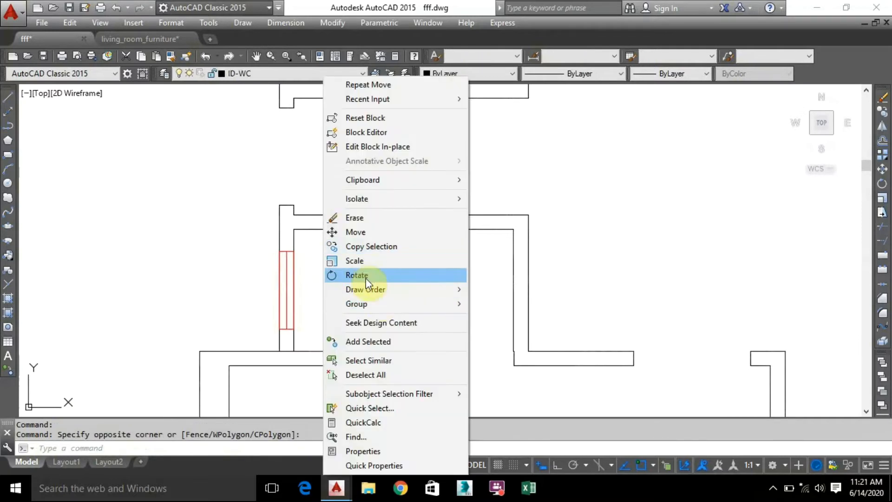
{"action": "left_click", "coordinate": [377, 232]}
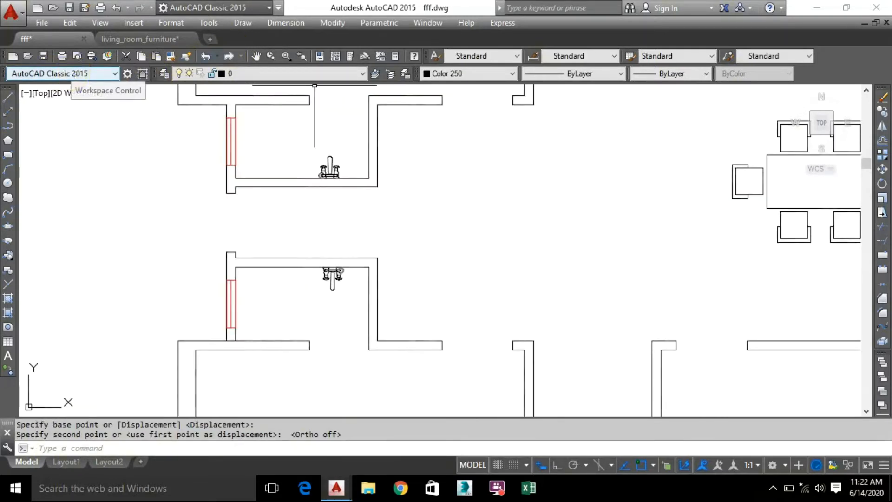
Step: Copy the top-view toilet block in the third row of the living_room_furniture drawing's toilets and return to the fff drawing
{"action": "left_click", "coordinate": [128, 40]}
{"action": "scroll", "coordinate": [442, 191], "scroll_direction": "down", "scroll_amount": 4}
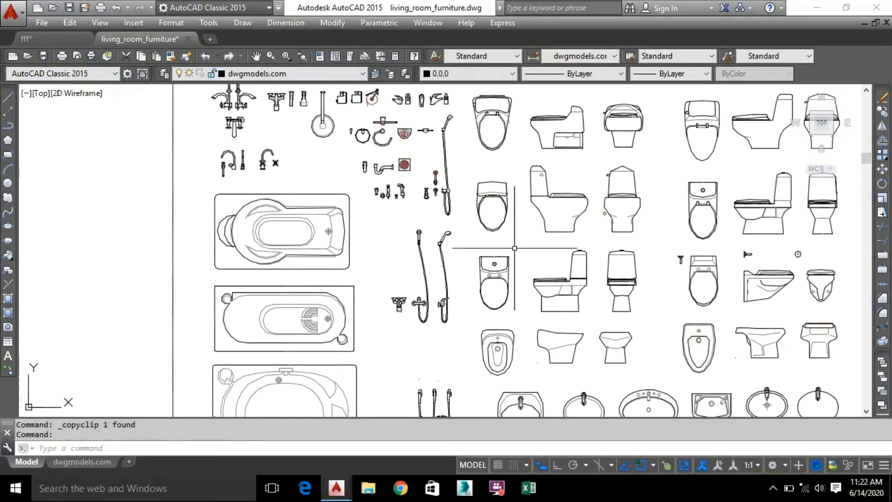
{"action": "left_click", "coordinate": [516, 314]}
{"action": "left_click", "coordinate": [472, 246]}
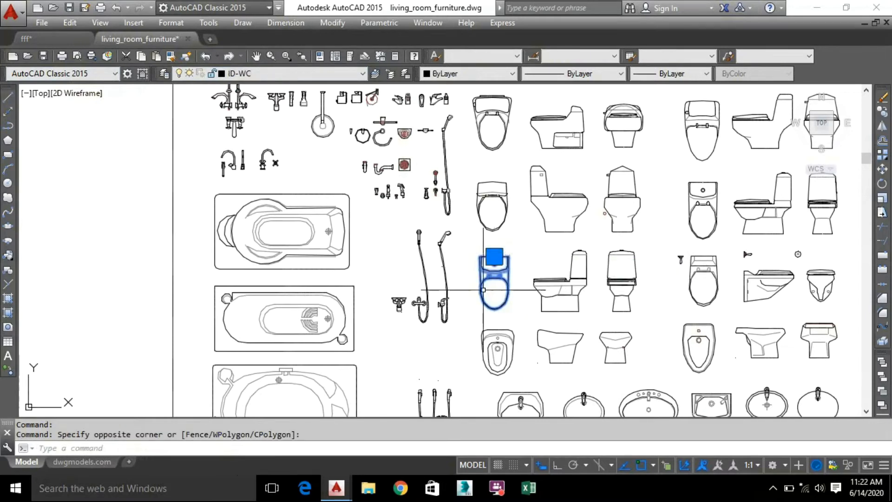
{"action": "key", "text": "ctrl+c"}
{"action": "left_click", "coordinate": [26, 39]}
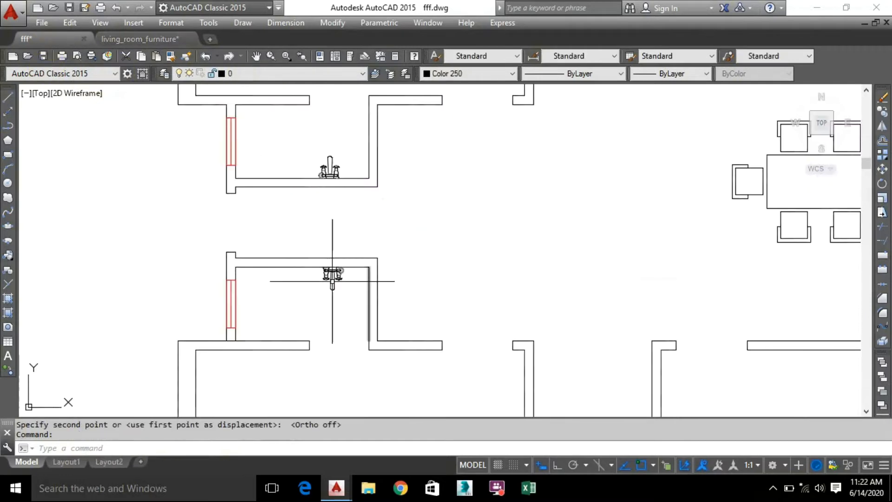
Step: Paste the toilet block into the empty area to the left of the floor plan
{"action": "middle_click_drag", "start_coordinate": [101, 262], "coordinate": [582, 280]}
{"action": "scroll", "coordinate": [187, 304], "scroll_direction": "down", "scroll_amount": 4}
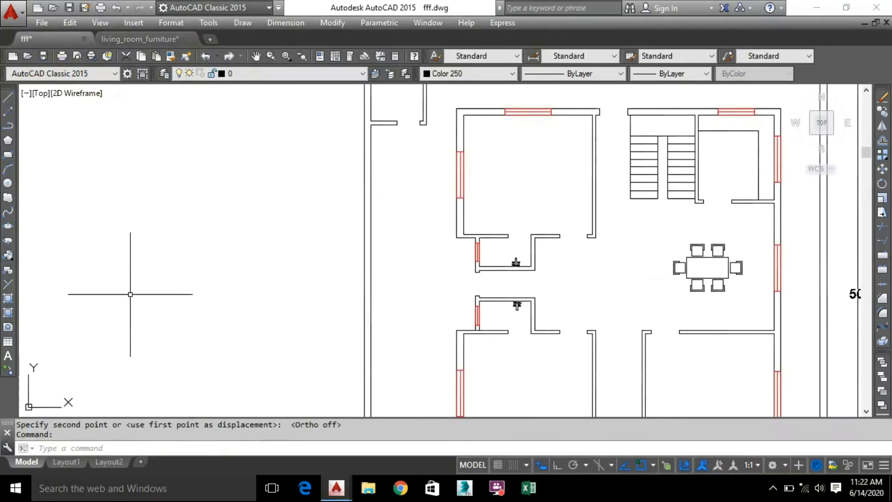
{"action": "middle_click_drag", "start_coordinate": [187, 305], "coordinate": [401, 287]}
{"action": "key", "text": "ctrl+v"}
{"action": "scroll", "coordinate": [125, 282], "scroll_direction": "down", "scroll_amount": 6}
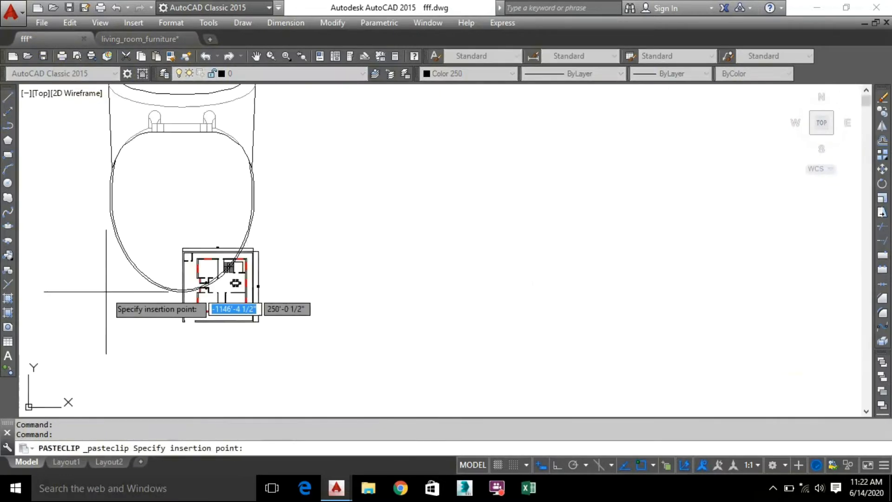
{"action": "scroll", "coordinate": [189, 335], "scroll_direction": "up", "scroll_amount": 3}
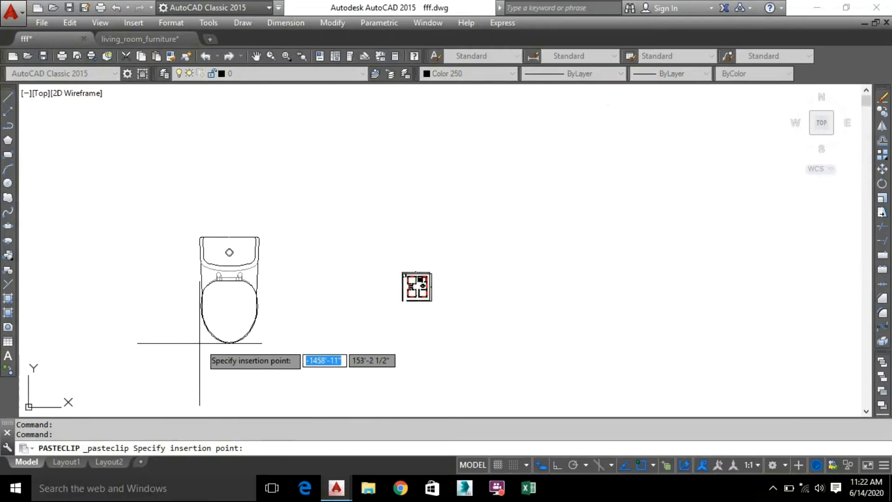
{"action": "left_click", "coordinate": [246, 333]}
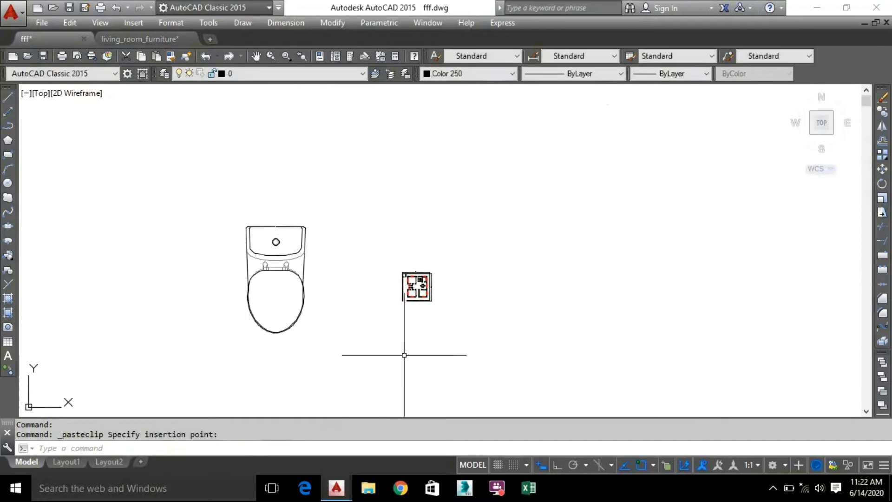
Step: Scale the toilet block down by eye, using a base point inside the seat and picking the factor in the drawing
{"action": "scroll", "coordinate": [313, 313], "scroll_direction": "up", "scroll_amount": 6}
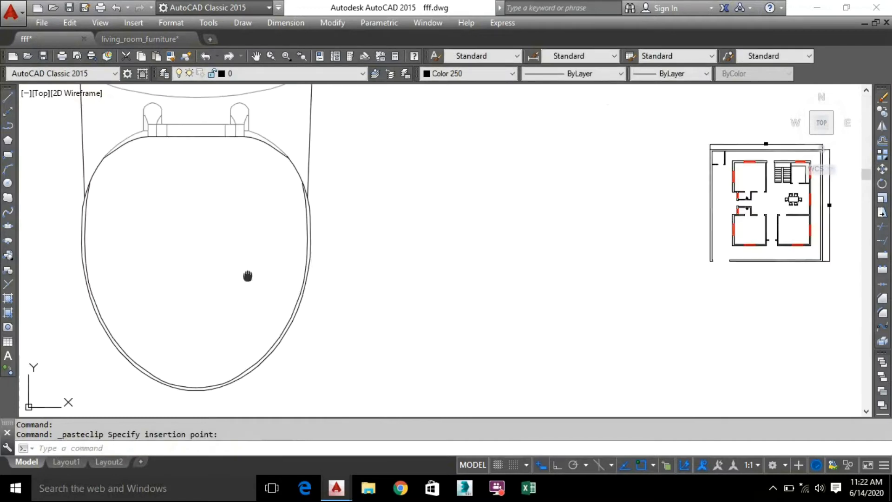
{"action": "scroll", "coordinate": [355, 312], "scroll_direction": "down", "scroll_amount": 4}
{"action": "left_click", "coordinate": [382, 358]}
{"action": "left_click", "coordinate": [221, 108]}
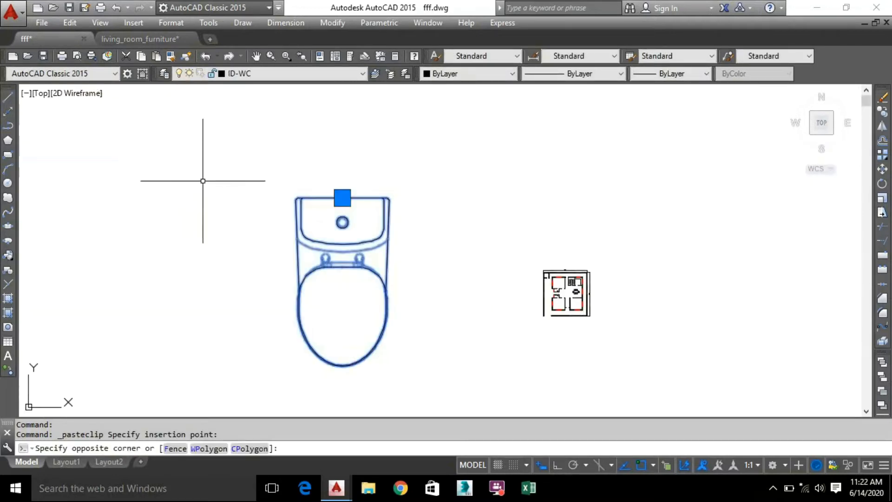
{"action": "left_click", "coordinate": [882, 198]}
{"action": "left_click", "coordinate": [352, 316]}
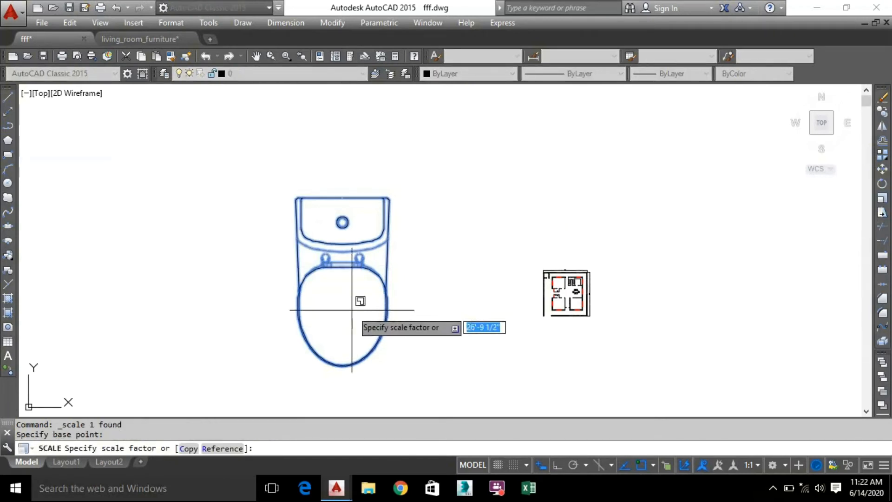
{"action": "scroll", "coordinate": [355, 318], "scroll_direction": "up", "scroll_amount": 5}
{"action": "scroll", "coordinate": [350, 348], "scroll_direction": "up", "scroll_amount": 5}
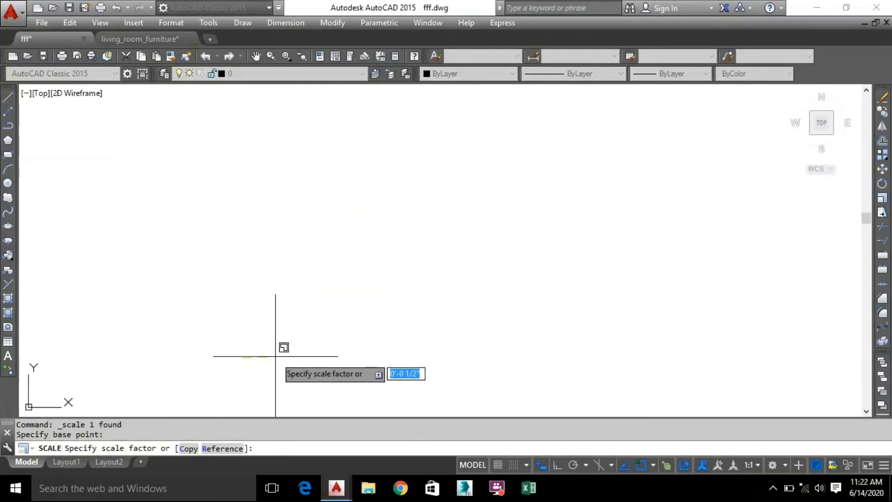
{"action": "scroll", "coordinate": [395, 281], "scroll_direction": "down", "scroll_amount": 5}
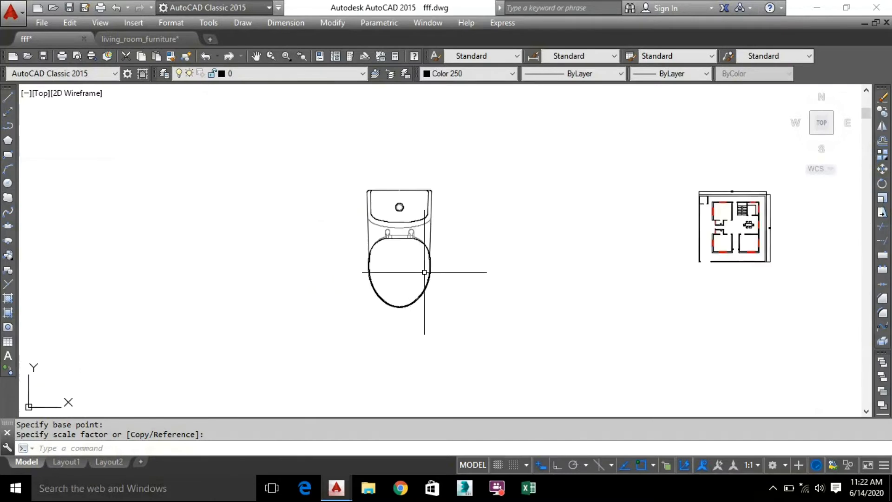
Step: Rotate the toilet block 90° counterclockwise so its tank faces left, and scale it down by eye
{"action": "left_click", "coordinate": [346, 261]}
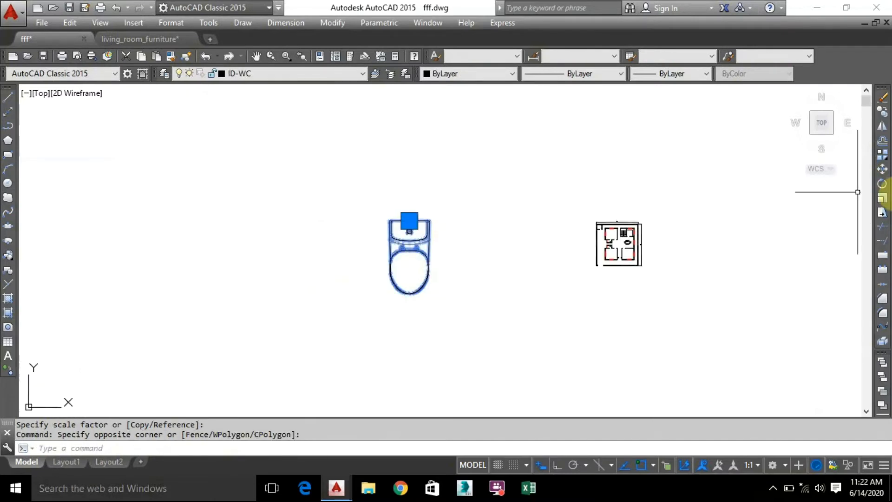
{"action": "left_click", "coordinate": [884, 187]}
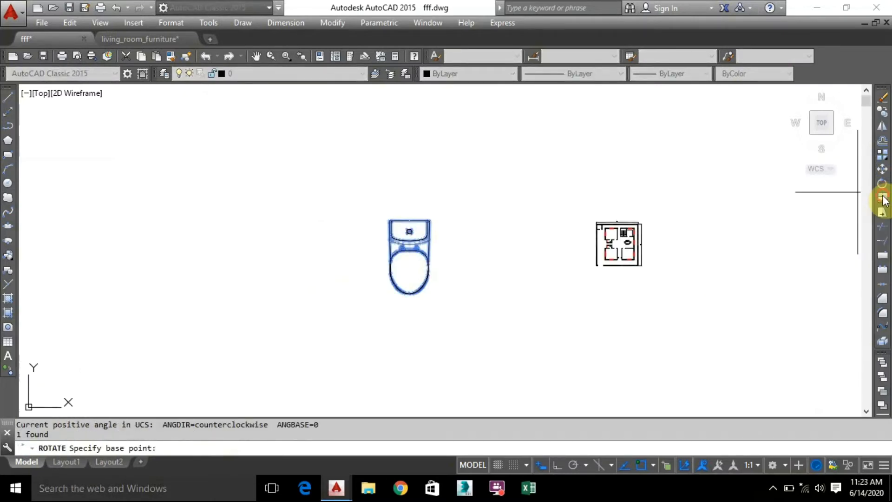
{"action": "left_click", "coordinate": [883, 199]}
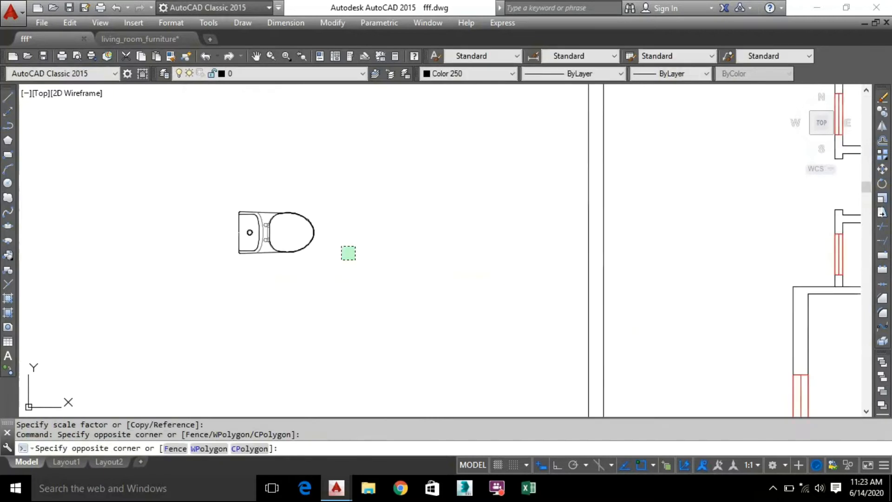
Step: Scale the rotated toilet block down further by eye, using a base point at the seat's hinge edge
{"action": "left_click", "coordinate": [297, 233]}
{"action": "right_click", "coordinate": [297, 235]}
{"action": "left_click", "coordinate": [304, 260]}
{"action": "scroll", "coordinate": [244, 216], "scroll_direction": "up", "scroll_amount": 3}
{"action": "left_click", "coordinate": [244, 217]}
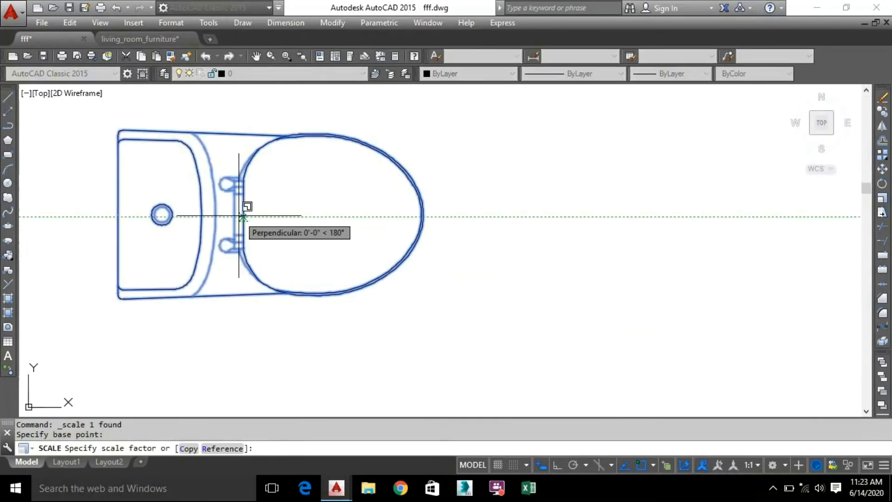
{"action": "scroll", "coordinate": [244, 215], "scroll_direction": "up", "scroll_amount": 5}
{"action": "left_click", "coordinate": [248, 215]}
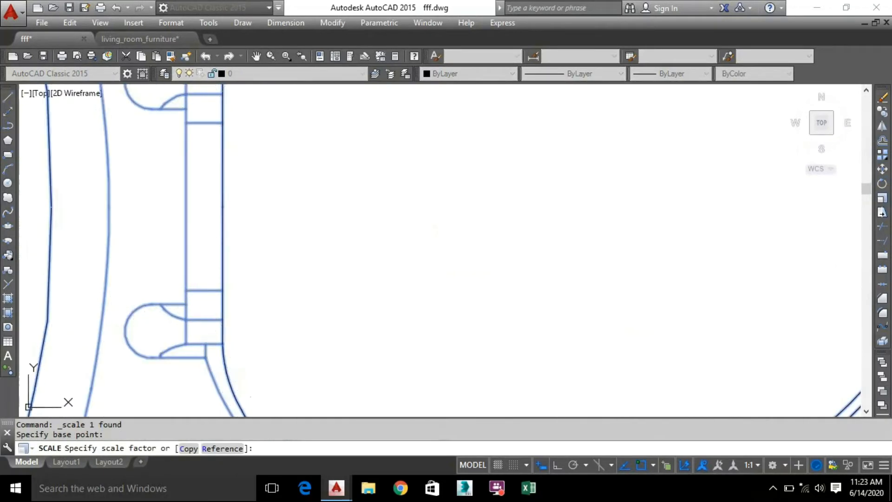
Step: Move the toilet into the lower bathroom, with its tank just inside the red window on the left wall
{"action": "scroll", "coordinate": [311, 221], "scroll_direction": "down", "scroll_amount": 10}
{"action": "left_click", "coordinate": [362, 241]}
{"action": "left_click", "coordinate": [228, 170]}
{"action": "right_click", "coordinate": [226, 169]}
{"action": "left_click", "coordinate": [289, 228]}
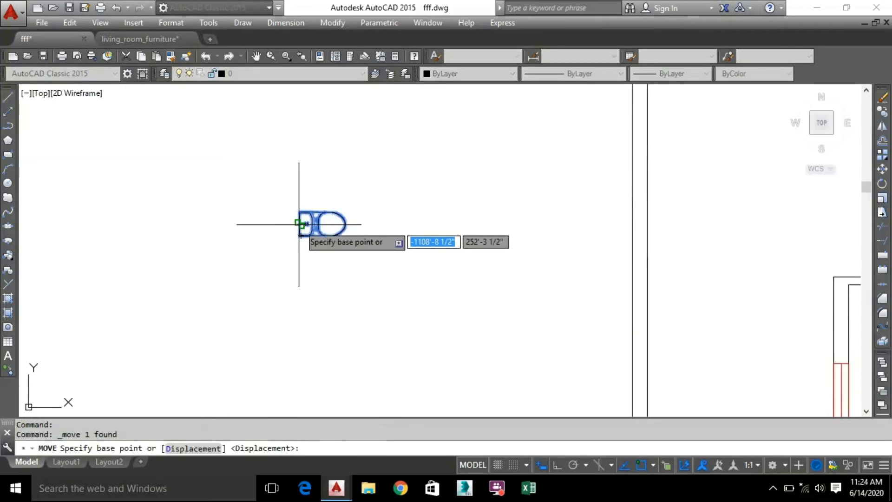
{"action": "left_click", "coordinate": [303, 224]}
{"action": "scroll", "coordinate": [533, 223], "scroll_direction": "down", "scroll_amount": 6}
{"action": "scroll", "coordinate": [496, 244], "scroll_direction": "up", "scroll_amount": 10}
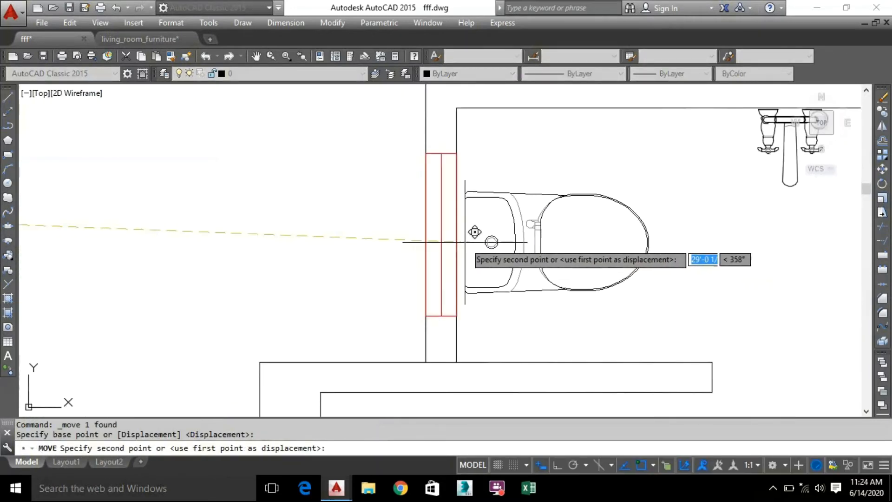
{"action": "left_click", "coordinate": [475, 242]}
{"action": "scroll", "coordinate": [357, 181], "scroll_direction": "down", "scroll_amount": 3}
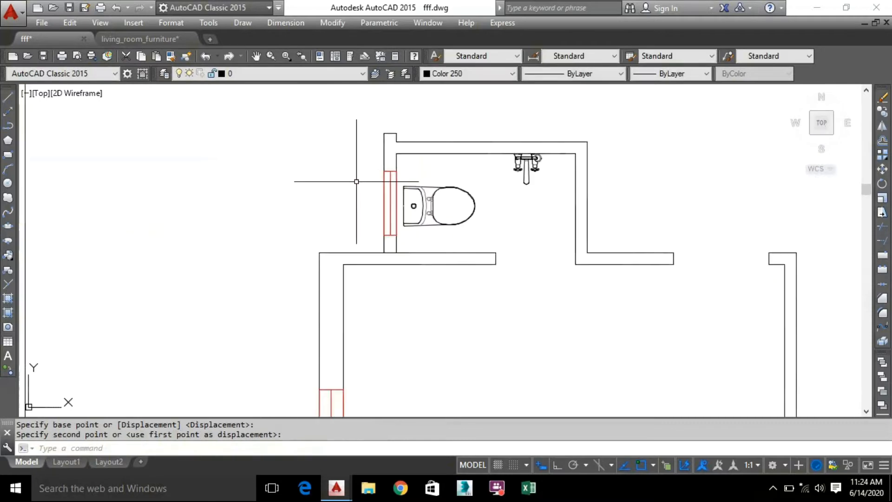
Step: Copy the lower bathroom's toilet straight up into the upper bathroom, beside its red window
{"action": "middle_click_drag", "start_coordinate": [568, 268], "coordinate": [407, 204]}
{"action": "left_click", "coordinate": [445, 173]}
{"action": "left_click", "coordinate": [337, 149]}
{"action": "right_click", "coordinate": [341, 149]}
{"action": "left_click", "coordinate": [382, 246]}
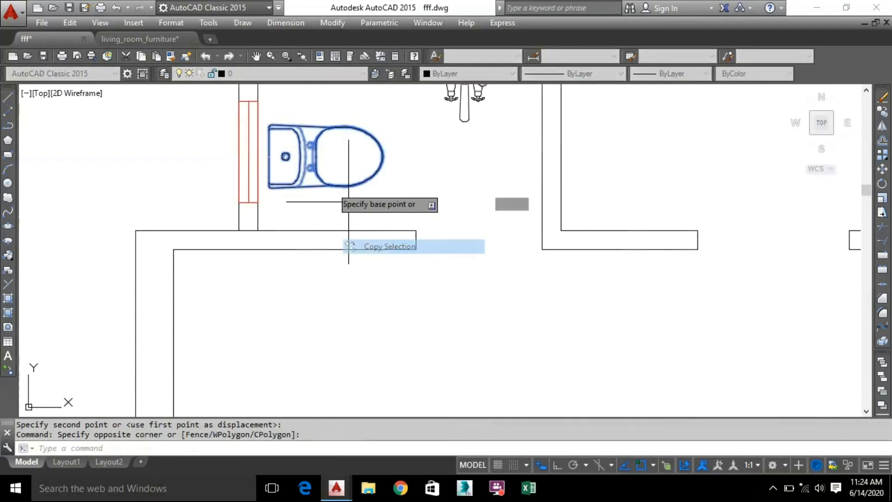
{"action": "left_click", "coordinate": [311, 157]}
{"action": "scroll", "coordinate": [311, 157], "scroll_direction": "down", "scroll_amount": 4}
{"action": "middle_click_drag", "start_coordinate": [311, 157], "coordinate": [283, 285]}
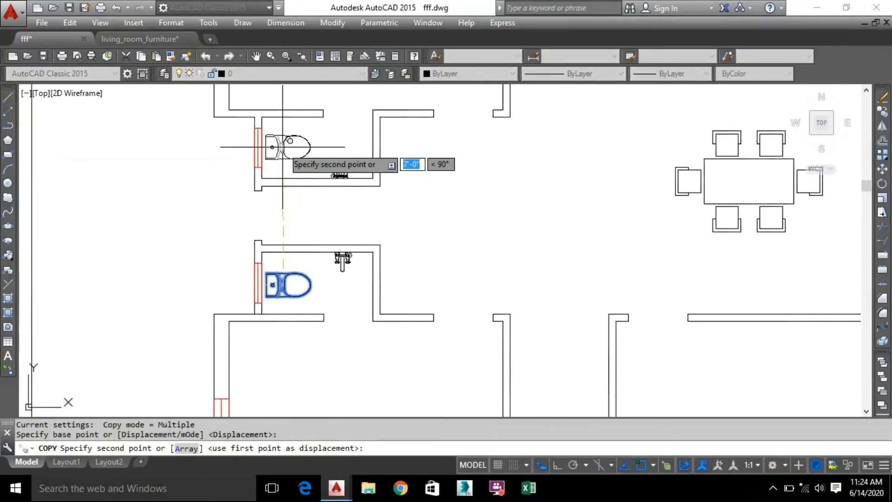
{"action": "scroll", "coordinate": [278, 147], "scroll_direction": "up", "scroll_amount": 5}
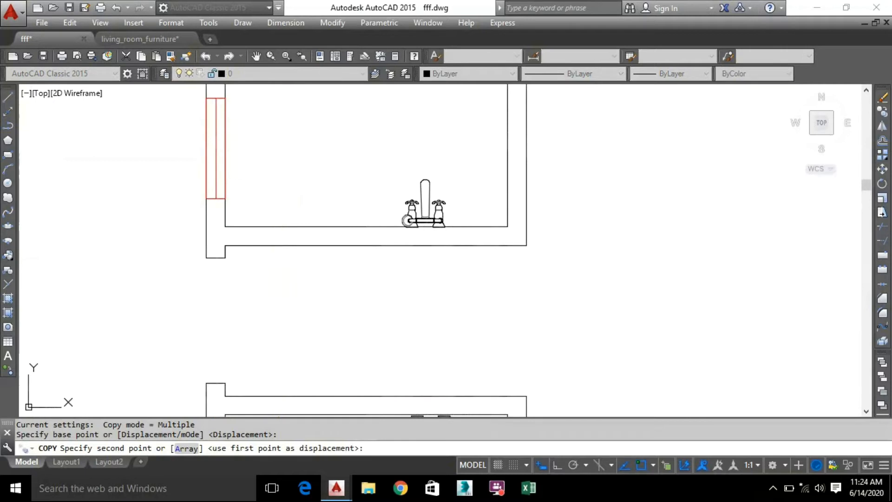
{"action": "left_click", "coordinate": [276, 146]}
{"action": "scroll", "coordinate": [389, 176], "scroll_direction": "down", "scroll_amount": 4}
{"action": "key", "text": "Escape"}
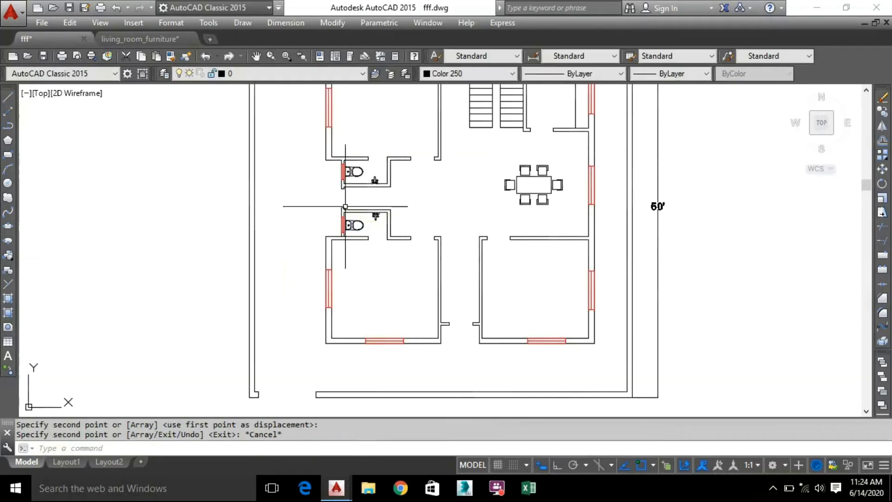
Step: Switch to the living_room_furniture drawing and look through its bed collections for a suitable double bed
{"action": "scroll", "coordinate": [339, 216], "scroll_direction": "up", "scroll_amount": 5}
{"action": "middle_click_drag", "start_coordinate": [296, 187], "coordinate": [242, 298]}
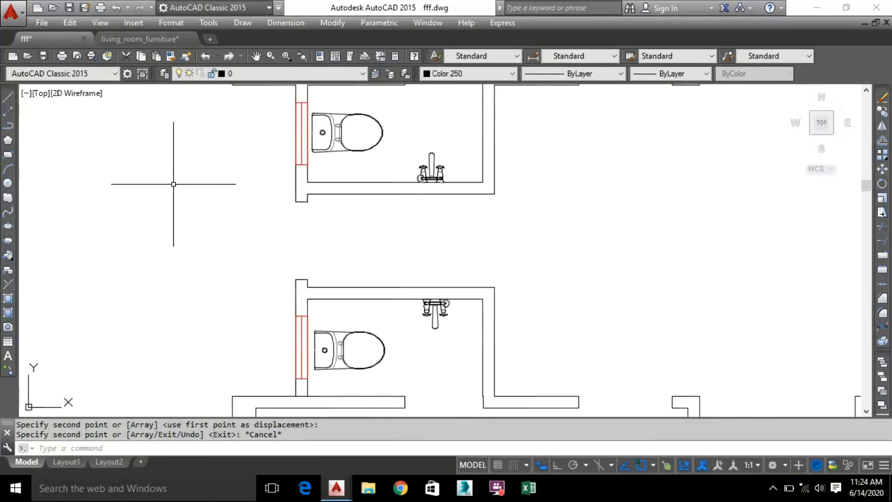
{"action": "middle_click_drag", "start_coordinate": [237, 104], "coordinate": [209, 278]}
{"action": "scroll", "coordinate": [221, 245], "scroll_direction": "down", "scroll_amount": 3}
{"action": "middle_click_drag", "start_coordinate": [299, 229], "coordinate": [259, 314]}
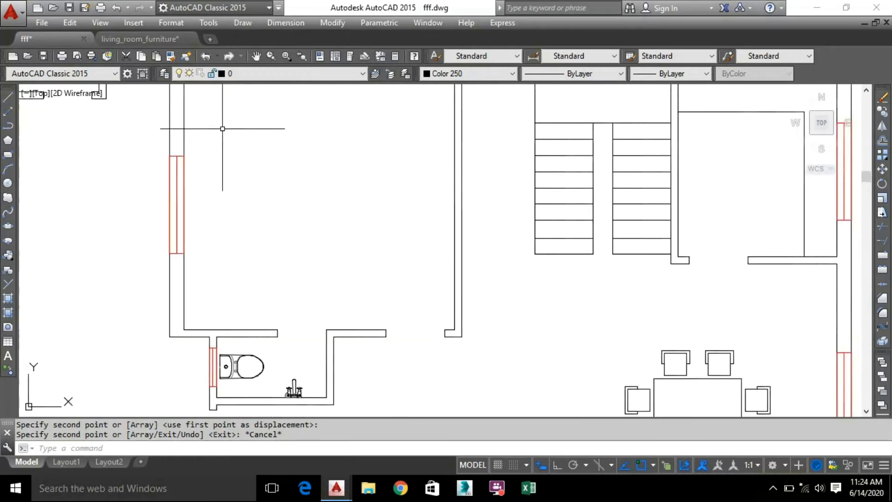
{"action": "left_click", "coordinate": [122, 42]}
{"action": "scroll", "coordinate": [396, 224], "scroll_direction": "down", "scroll_amount": 5}
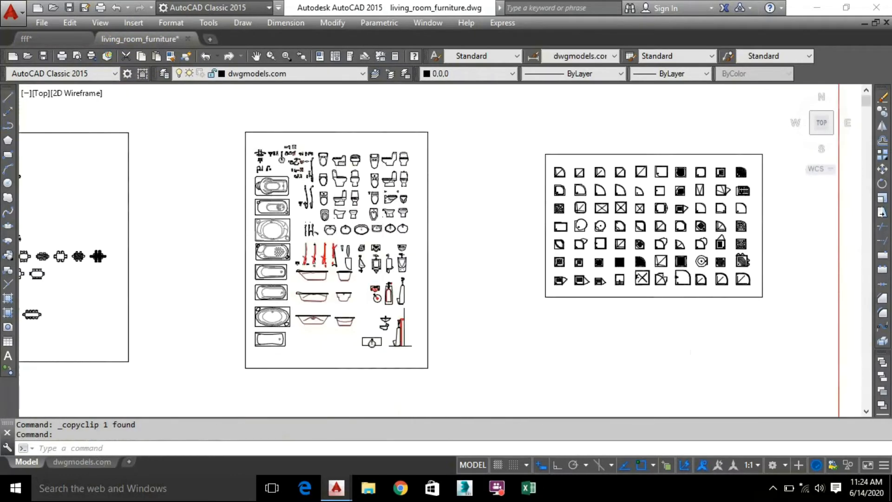
{"action": "middle_click_drag", "start_coordinate": [350, 159], "coordinate": [331, 124]}
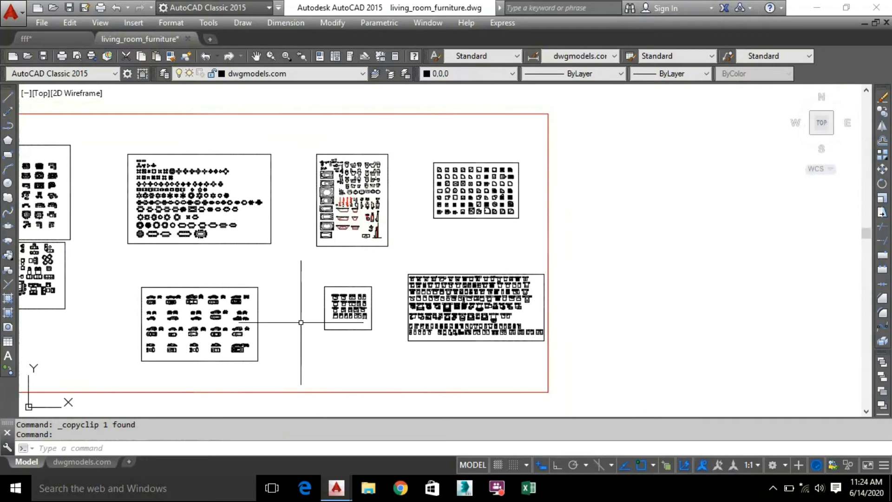
{"action": "scroll", "coordinate": [260, 323], "scroll_direction": "up", "scroll_amount": 5}
{"action": "scroll", "coordinate": [545, 255], "scroll_direction": "up", "scroll_amount": 4}
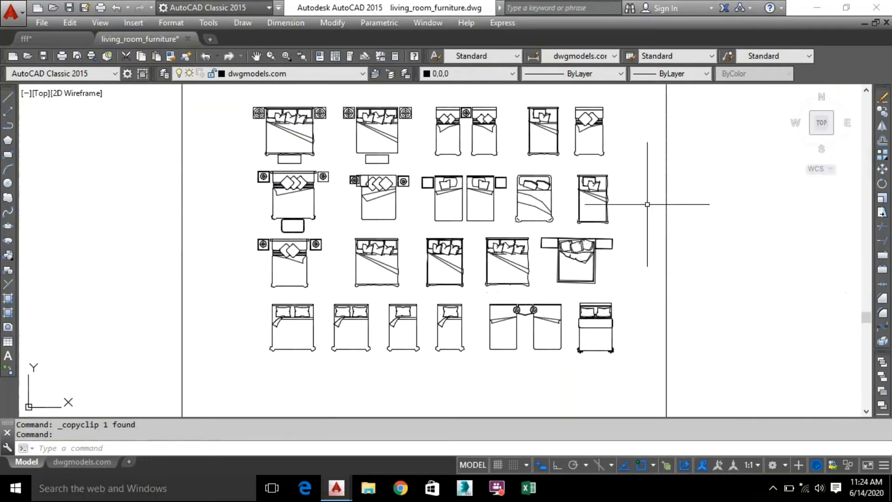
{"action": "middle_click_drag", "start_coordinate": [472, 234], "coordinate": [320, 235]}
{"action": "scroll", "coordinate": [321, 240], "scroll_direction": "down", "scroll_amount": 4}
{"action": "middle_click_drag", "start_coordinate": [446, 248], "coordinate": [156, 230]}
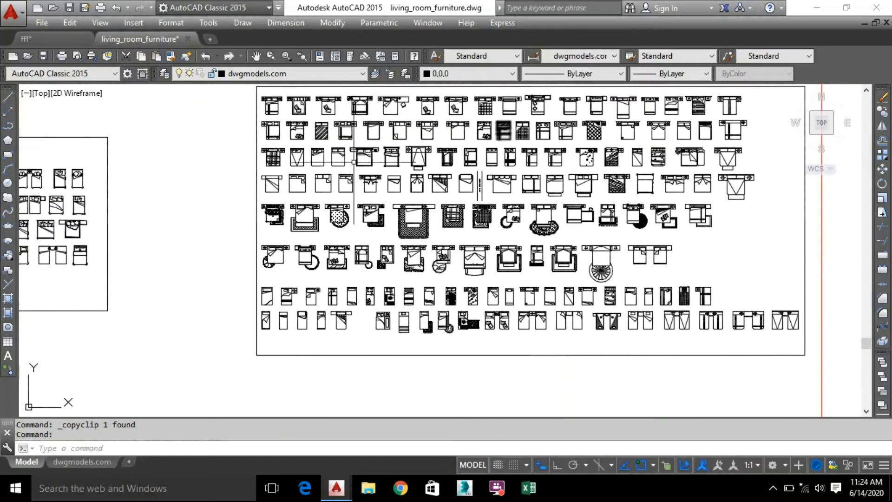
{"action": "scroll", "coordinate": [398, 172], "scroll_direction": "up", "scroll_amount": 4}
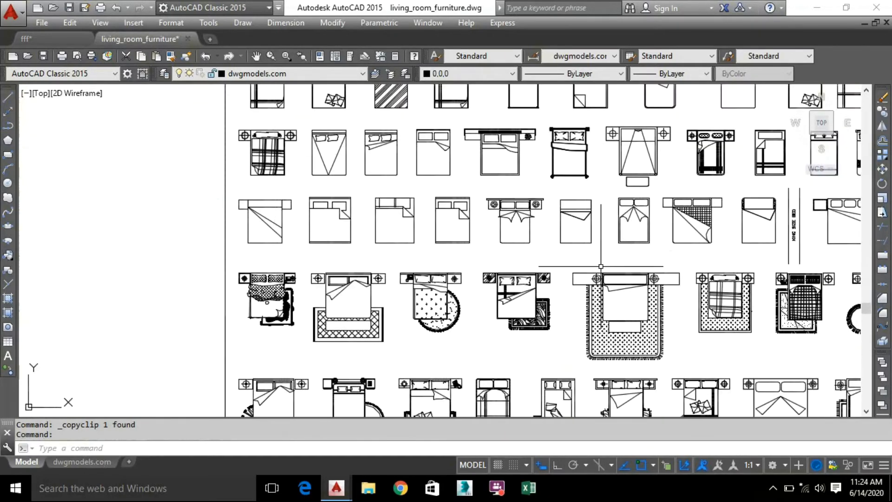
{"action": "middle_click_drag", "start_coordinate": [601, 266], "coordinate": [277, 184]}
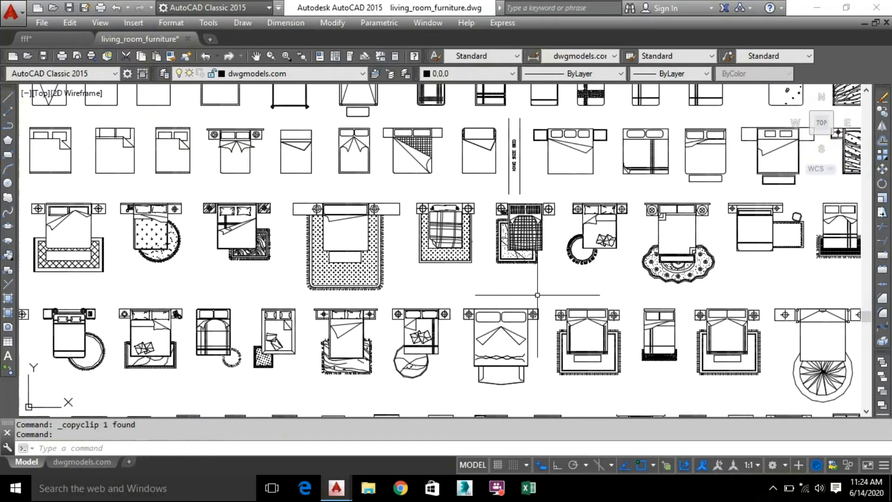
{"action": "middle_click_drag", "start_coordinate": [541, 290], "coordinate": [268, 331]}
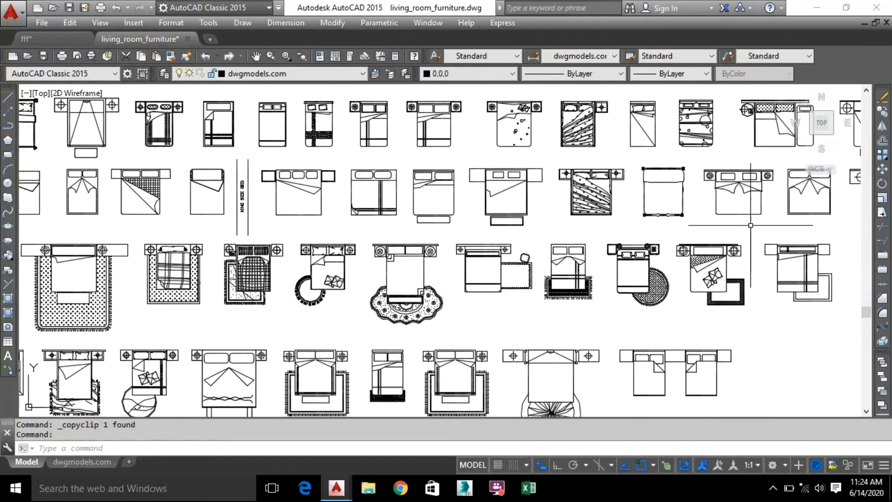
Step: Copy the double bed with two nightstands in the fourth row of the large bed collection
{"action": "middle_click_drag", "start_coordinate": [750, 224], "coordinate": [637, 240]}
{"action": "left_click", "coordinate": [643, 238]}
{"action": "left_click", "coordinate": [640, 227]}
{"action": "right_click", "coordinate": [640, 226]}
{"action": "left_click", "coordinate": [604, 230]}
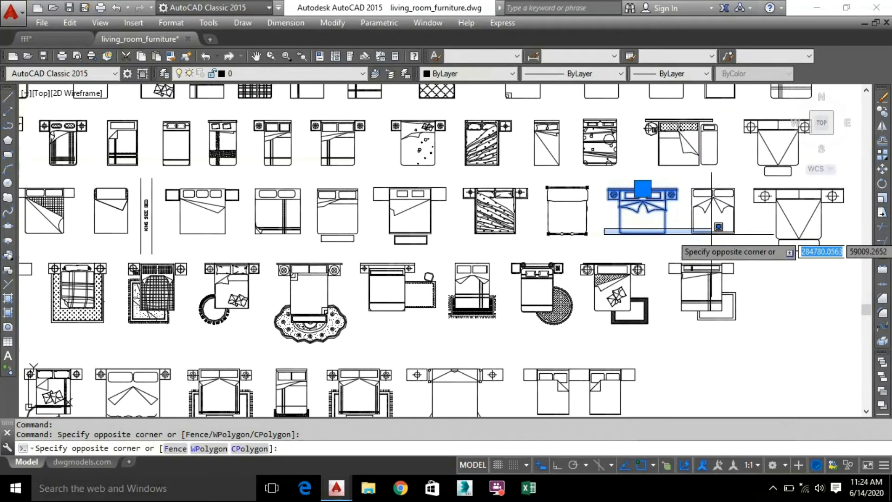
Step: Copy the double bed without nightstands near the right end of the fourth row and return to the fff drawing
{"action": "left_click", "coordinate": [735, 239]}
{"action": "left_click", "coordinate": [735, 241]}
{"action": "left_click", "coordinate": [706, 218]}
{"action": "right_click", "coordinate": [706, 217]}
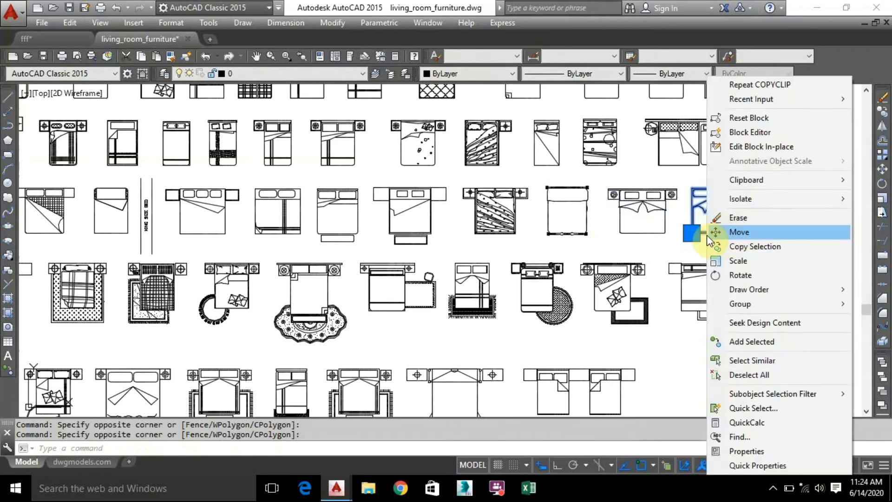
{"action": "left_click", "coordinate": [685, 211]}
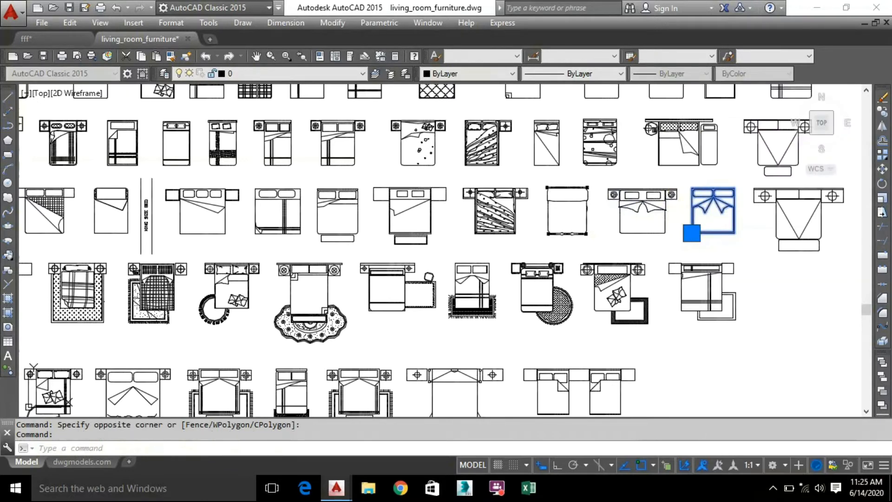
{"action": "key", "text": "ctrl+c"}
{"action": "left_click", "coordinate": [26, 39]}
Step: Paste the double bed block into the empty area to the left of the floor plan
{"action": "scroll", "coordinate": [402, 210], "scroll_direction": "down", "scroll_amount": 5}
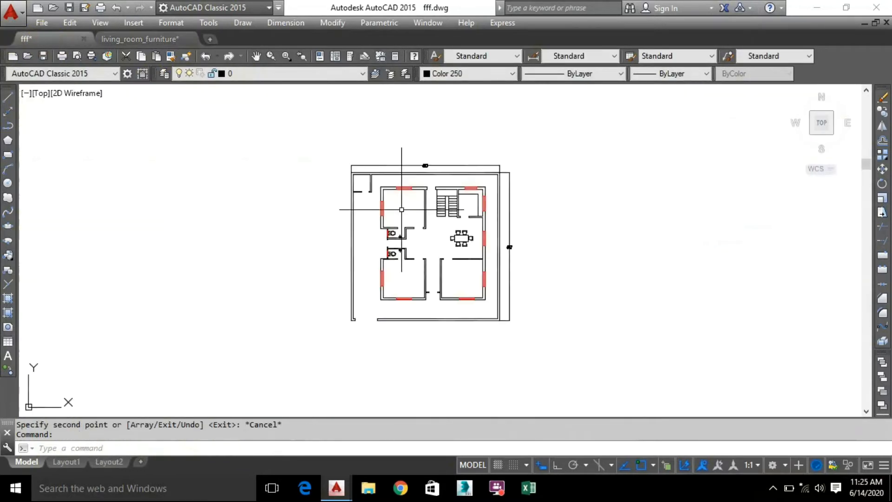
{"action": "middle_click_drag", "start_coordinate": [314, 203], "coordinate": [507, 215]}
{"action": "right_click", "coordinate": [226, 221]}
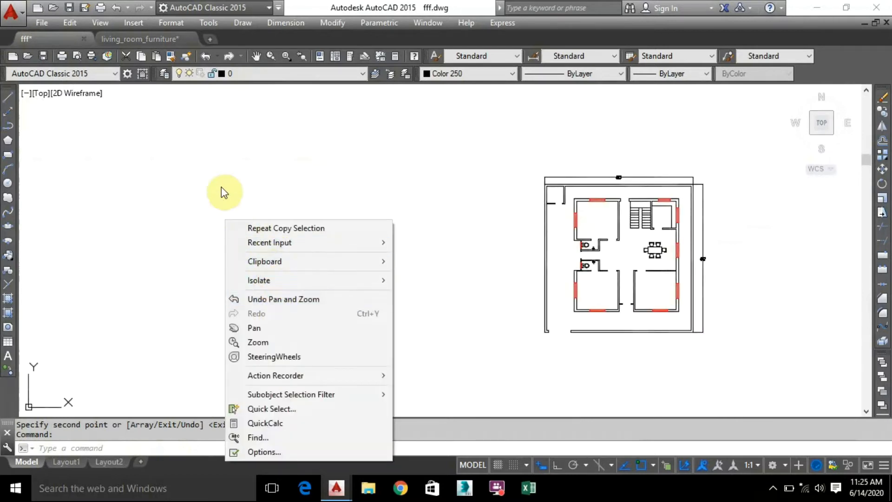
{"action": "left_click", "coordinate": [219, 186]}
{"action": "key", "text": "ctrl+v"}
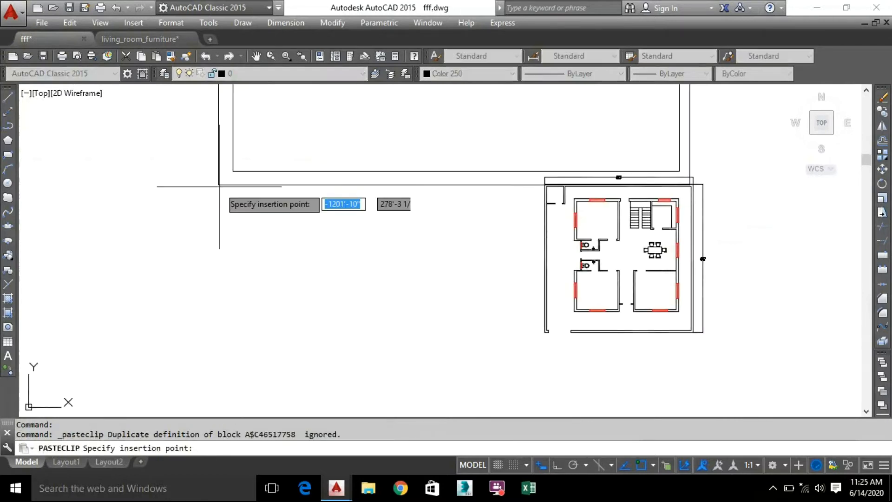
{"action": "scroll", "coordinate": [93, 297], "scroll_direction": "down", "scroll_amount": 3}
{"action": "left_click", "coordinate": [74, 308]}
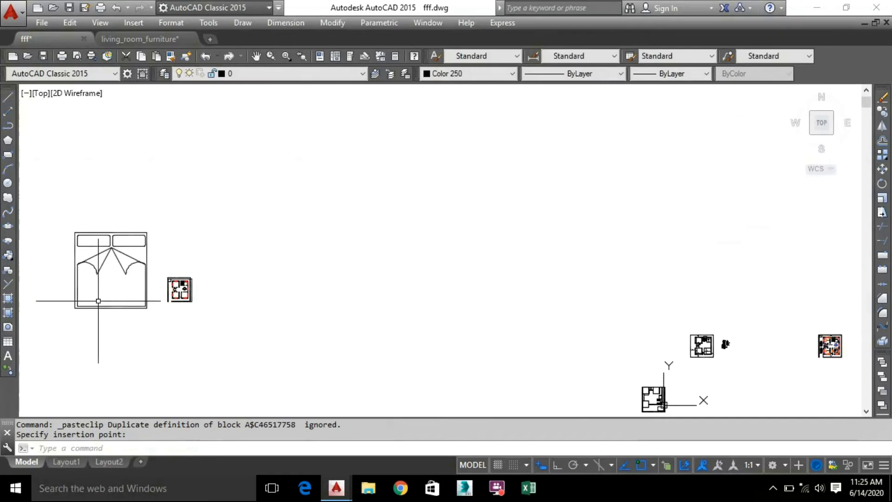
Step: Scale the pasted bed block by a factor of 0.1
{"action": "scroll", "coordinate": [98, 299], "scroll_direction": "up", "scroll_amount": 4}
{"action": "left_click", "coordinate": [312, 357]}
{"action": "left_click", "coordinate": [236, 284]}
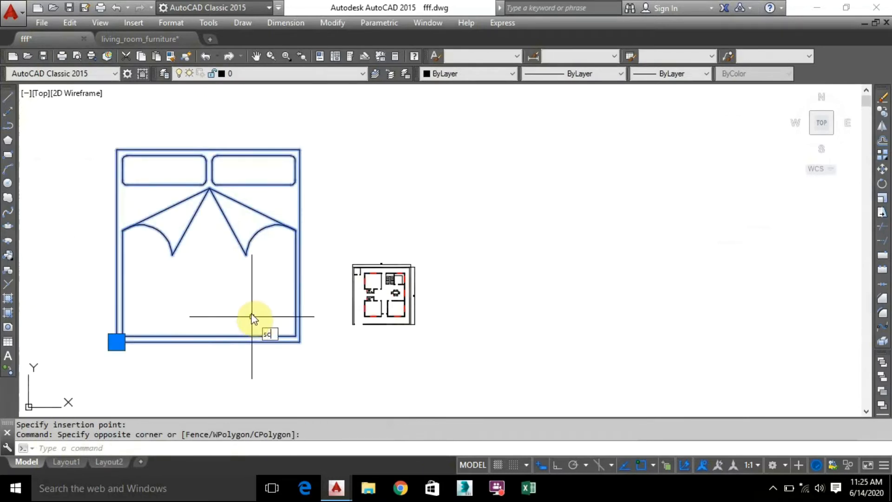
{"action": "key", "text": "Return"}
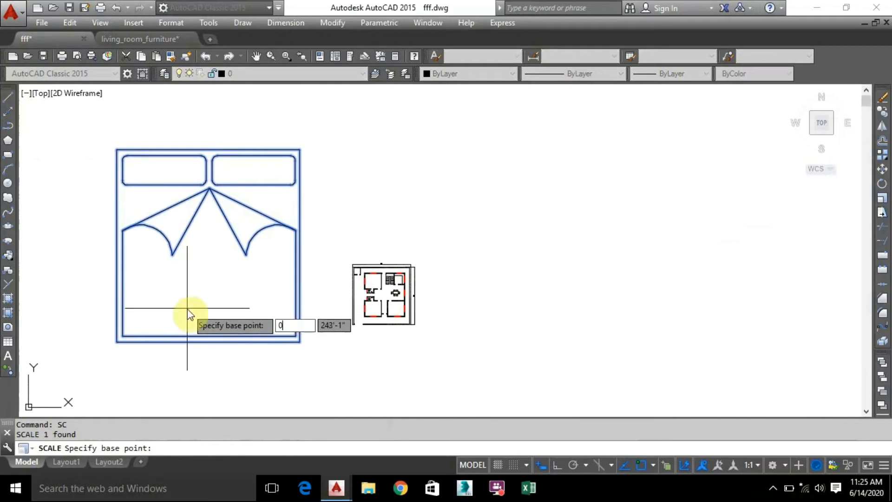
{"action": "key", "text": "Return"}
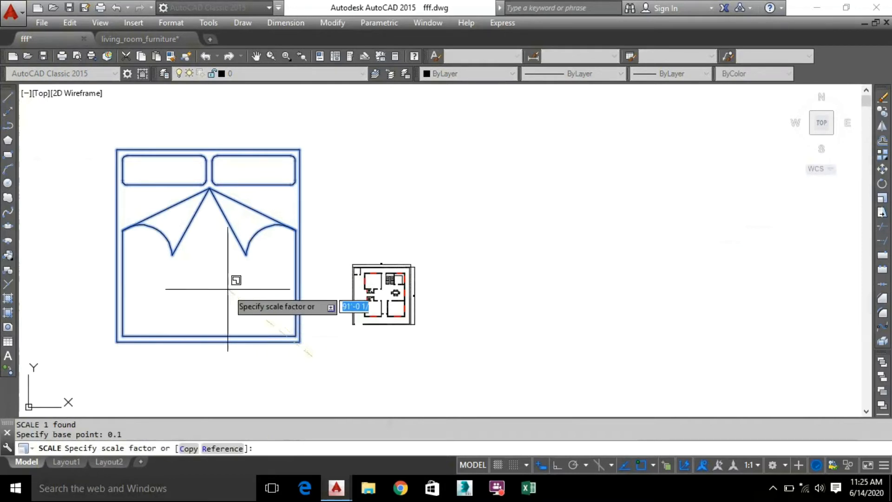
{"action": "type", "text": "0."}
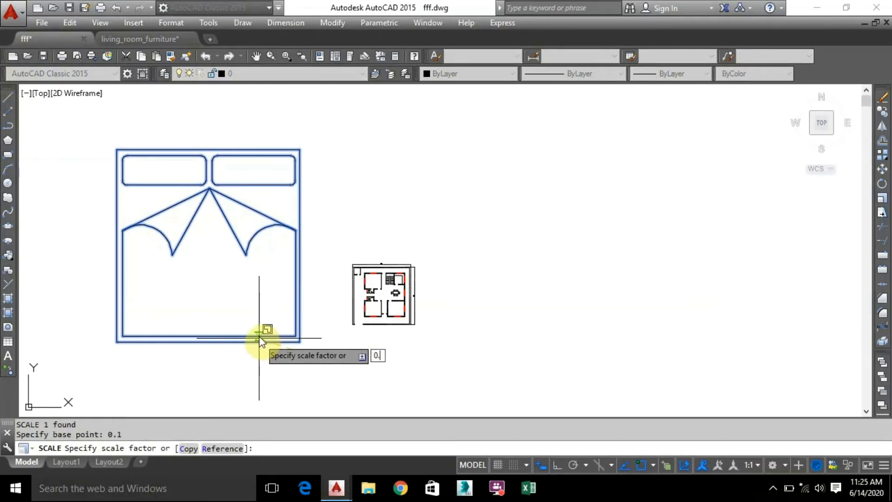
{"action": "type", "text": "1"}
{"action": "key", "text": "Return"}
{"action": "scroll", "coordinate": [310, 352], "scroll_direction": "up", "scroll_amount": 5}
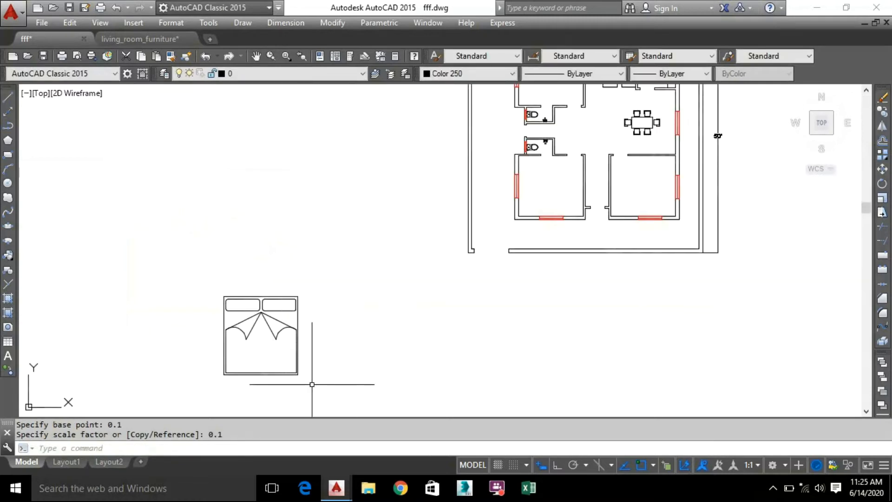
Step: Scale the pasted bed block down further by eye, using a base point inside the bed
{"action": "left_click", "coordinate": [312, 384]}
{"action": "left_click", "coordinate": [134, 236]}
{"action": "left_click", "coordinate": [884, 201]}
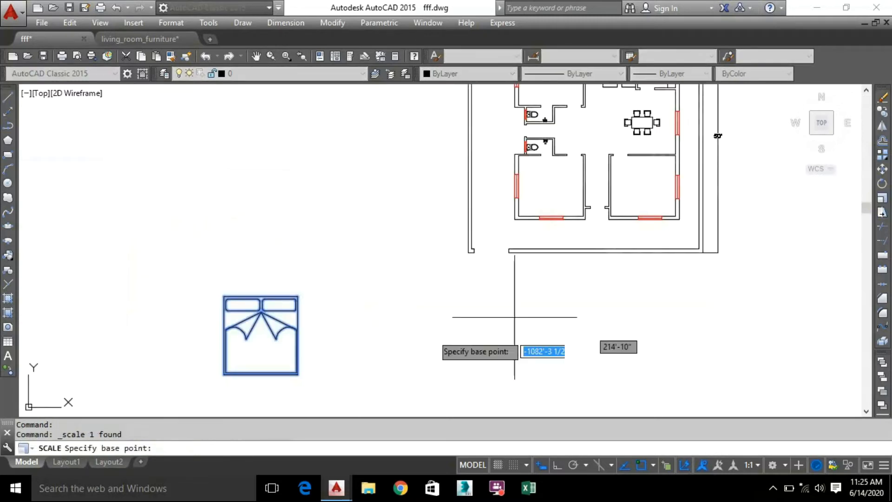
{"action": "left_click", "coordinate": [256, 358]}
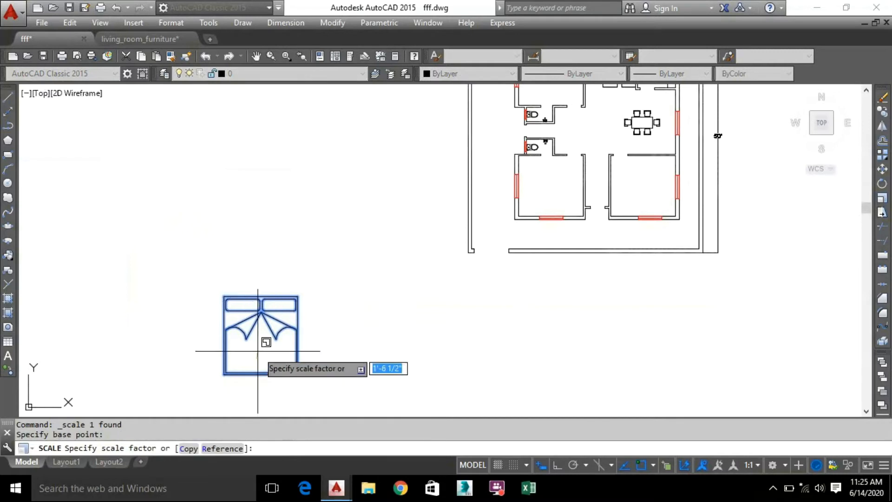
{"action": "scroll", "coordinate": [251, 358], "scroll_direction": "up", "scroll_amount": 5}
{"action": "scroll", "coordinate": [250, 359], "scroll_direction": "up", "scroll_amount": 5}
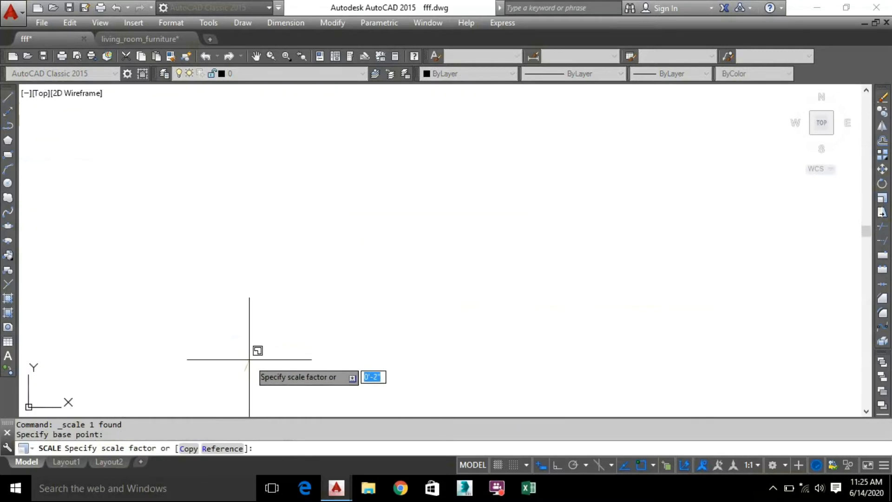
{"action": "scroll", "coordinate": [248, 366], "scroll_direction": "up", "scroll_amount": 5}
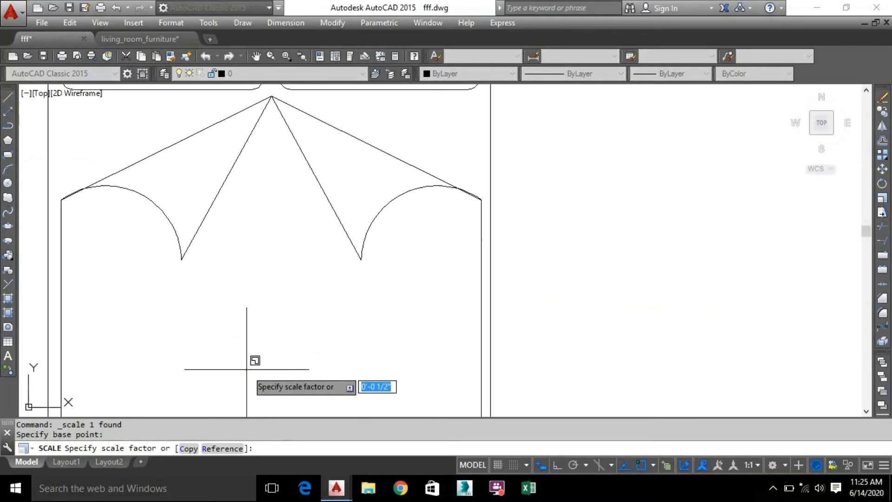
{"action": "left_click", "coordinate": [246, 369]}
{"action": "scroll", "coordinate": [251, 360], "scroll_direction": "down", "scroll_amount": 10}
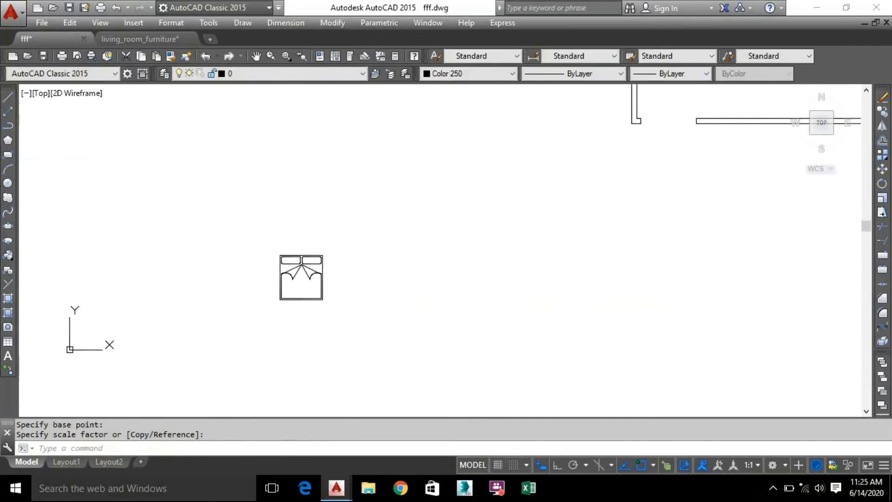
Step: Copy the reduced bed block into the lower-left and upper-left bedrooms of the floor plan
{"action": "left_click", "coordinate": [334, 262]}
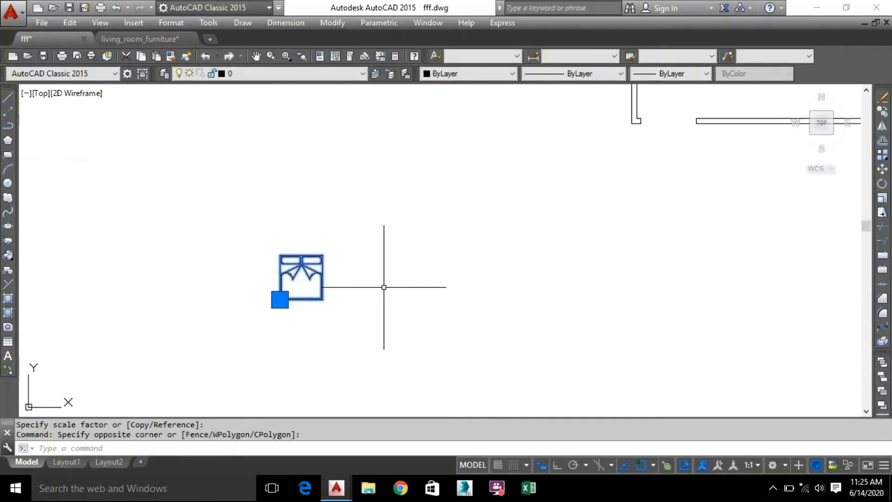
{"action": "right_click", "coordinate": [328, 282]}
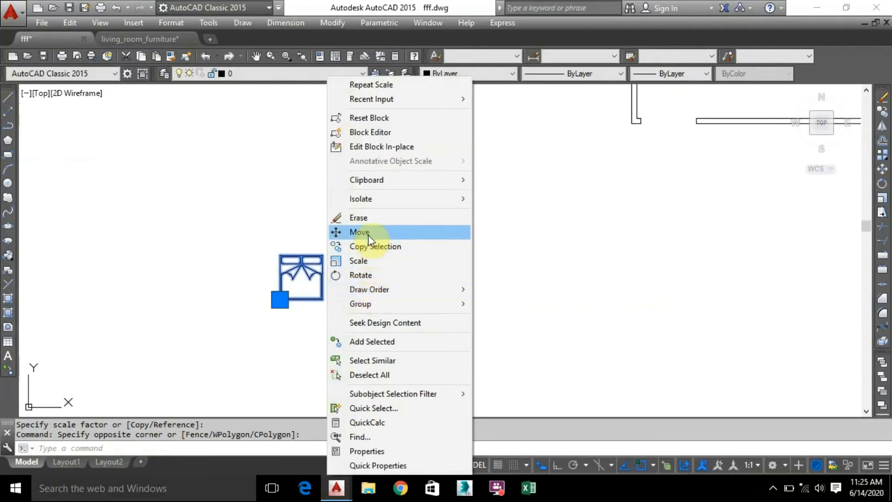
{"action": "left_click", "coordinate": [370, 246]}
{"action": "scroll", "coordinate": [598, 175], "scroll_direction": "down", "scroll_amount": 4}
{"action": "middle_click_drag", "start_coordinate": [512, 217], "coordinate": [416, 273]}
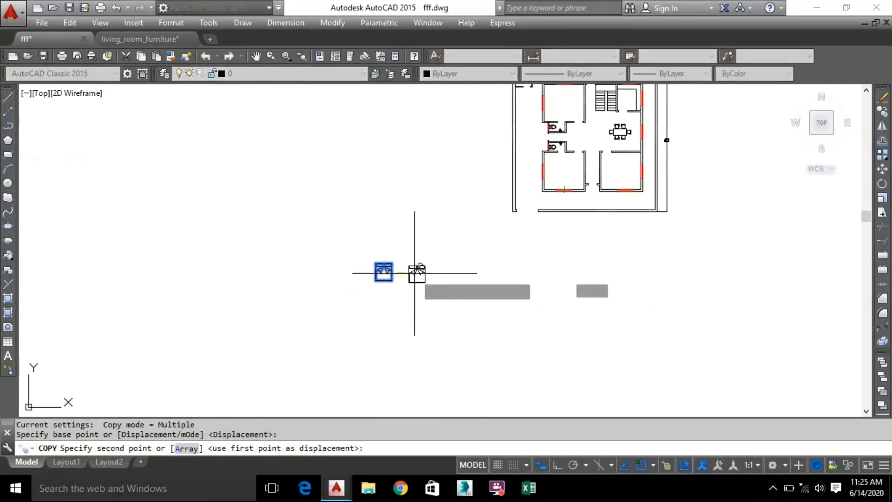
{"action": "scroll", "coordinate": [562, 171], "scroll_direction": "up", "scroll_amount": 6}
{"action": "scroll", "coordinate": [559, 171], "scroll_direction": "up", "scroll_amount": 3}
{"action": "scroll", "coordinate": [548, 175], "scroll_direction": "down", "scroll_amount": 3}
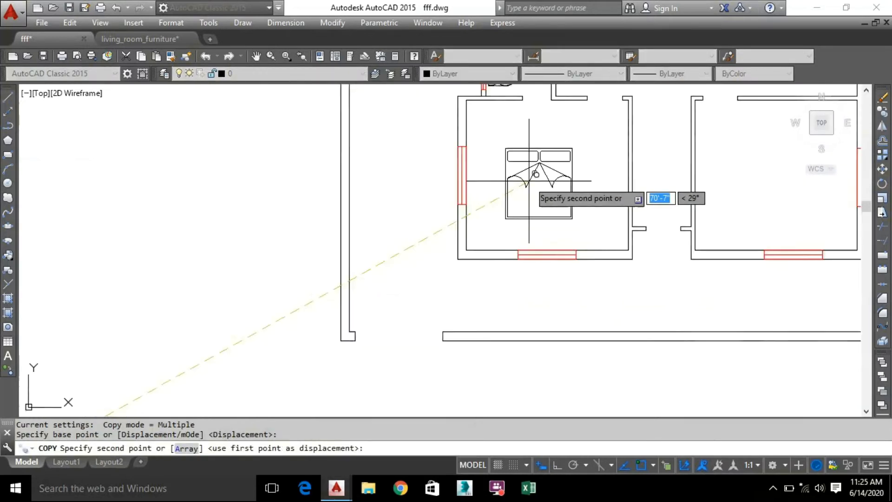
{"action": "left_click", "coordinate": [535, 176]}
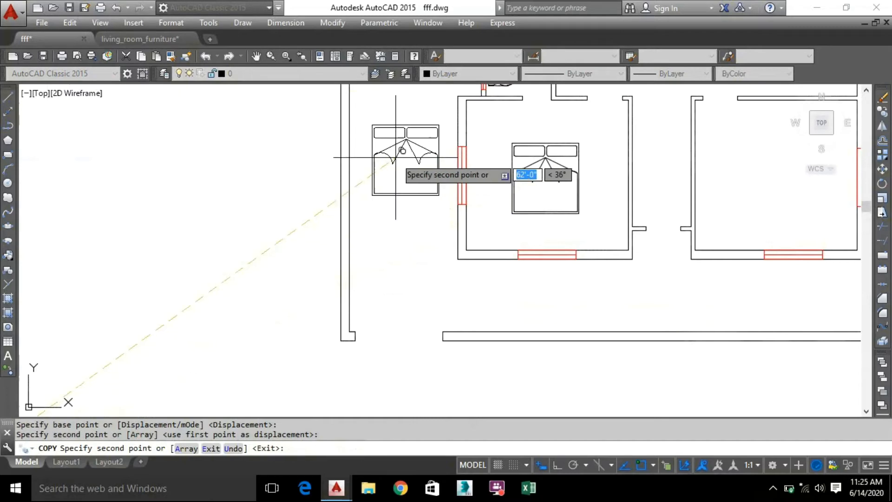
{"action": "middle_click_drag", "start_coordinate": [395, 158], "coordinate": [302, 378]}
{"action": "scroll", "coordinate": [439, 132], "scroll_direction": "down", "scroll_amount": 2}
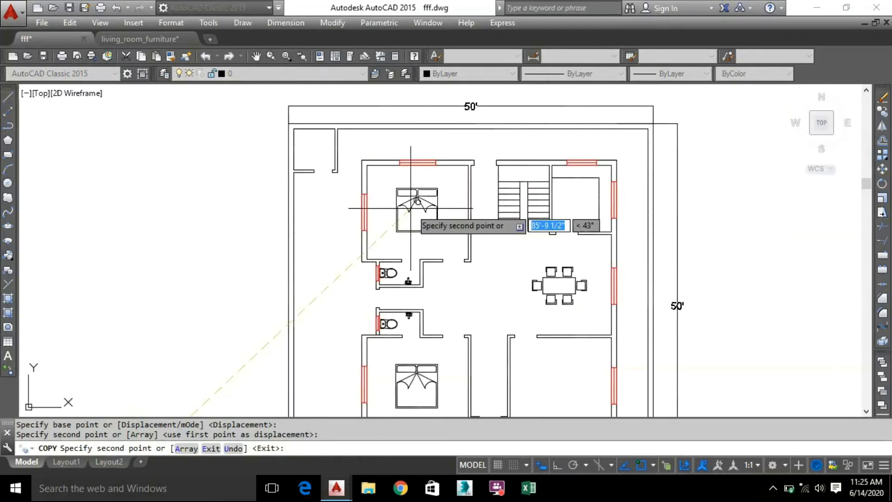
{"action": "key", "text": "Escape"}
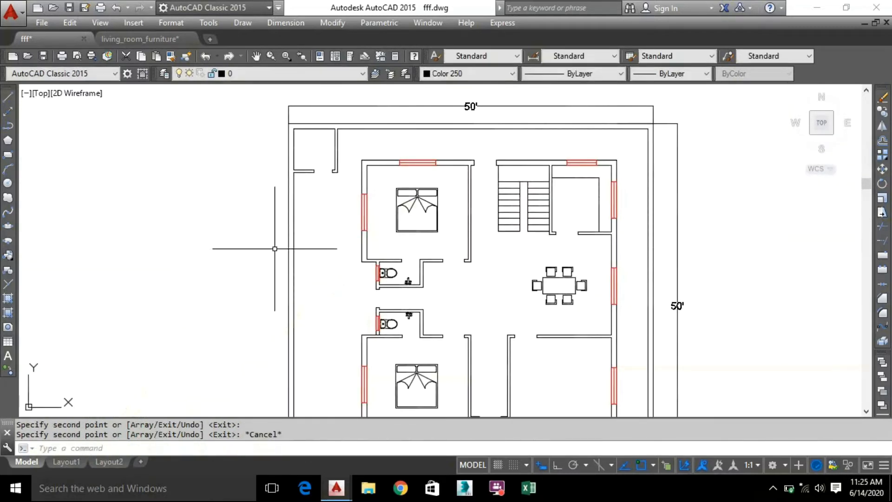
Step: Rotate the bed in the upper-left bedroom by 90 degrees about its lower-right corner
{"action": "left_click", "coordinate": [403, 188]}
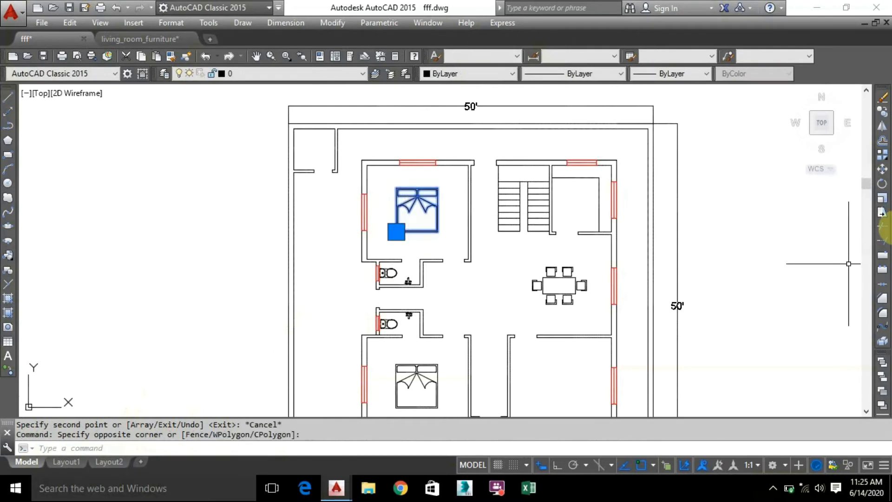
{"action": "left_click", "coordinate": [881, 183]}
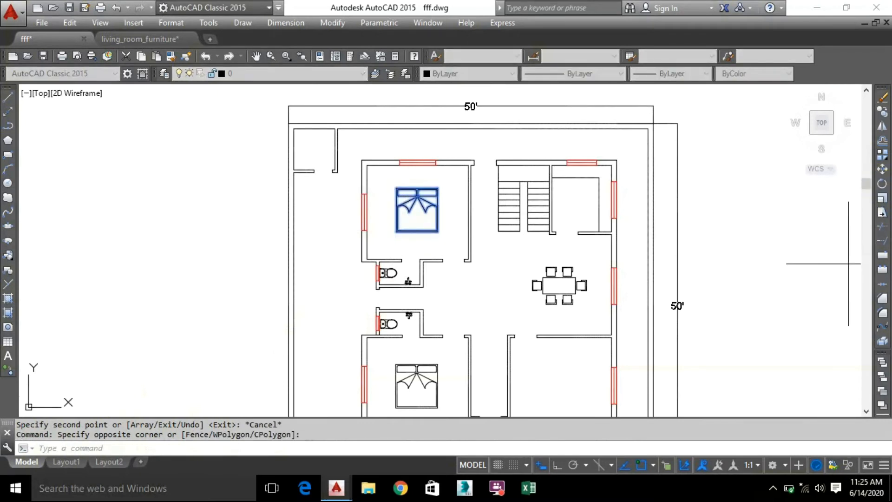
{"action": "left_click", "coordinate": [438, 231]}
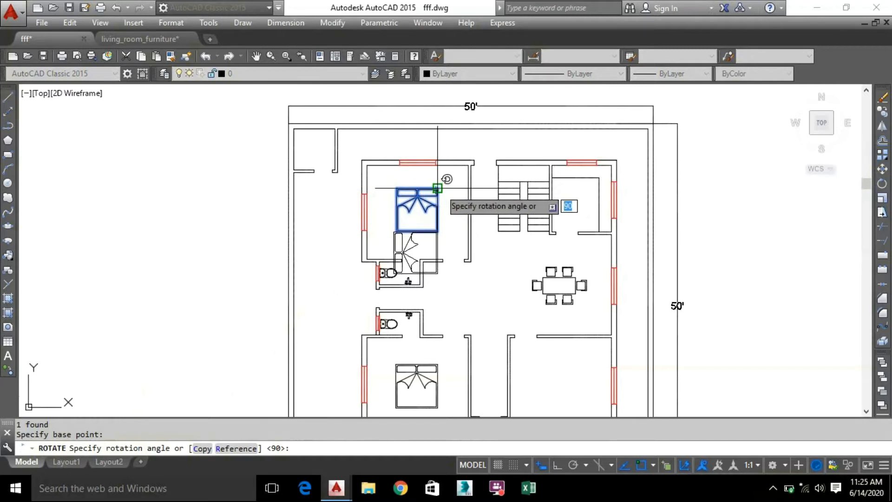
{"action": "left_click", "coordinate": [438, 192]}
Step: Move the rotated bed into the upper-left bedroom so its headboard sits against the left wall window
{"action": "left_click", "coordinate": [450, 245]}
{"action": "left_click", "coordinate": [436, 234]}
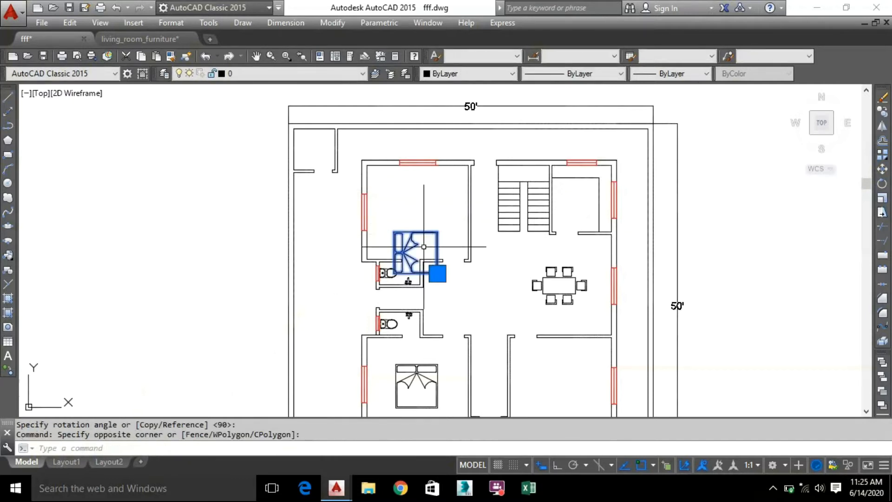
{"action": "scroll", "coordinate": [420, 260], "scroll_direction": "up", "scroll_amount": 3}
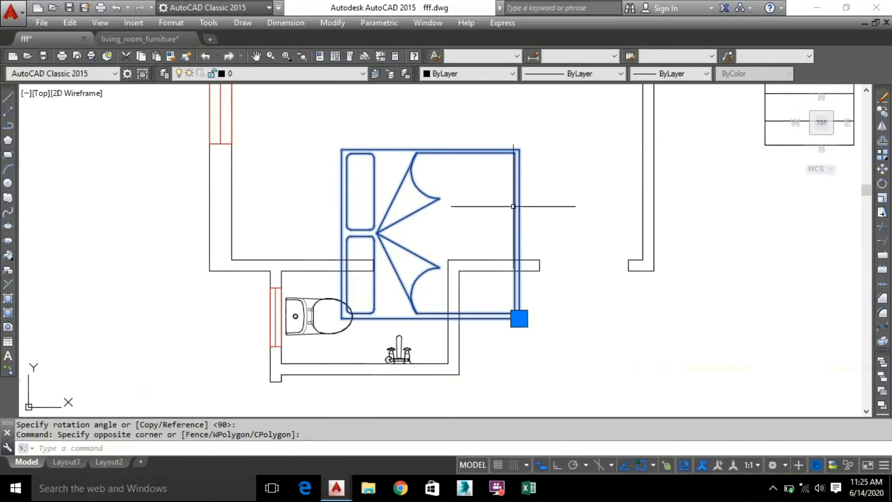
{"action": "right_click", "coordinate": [431, 204]}
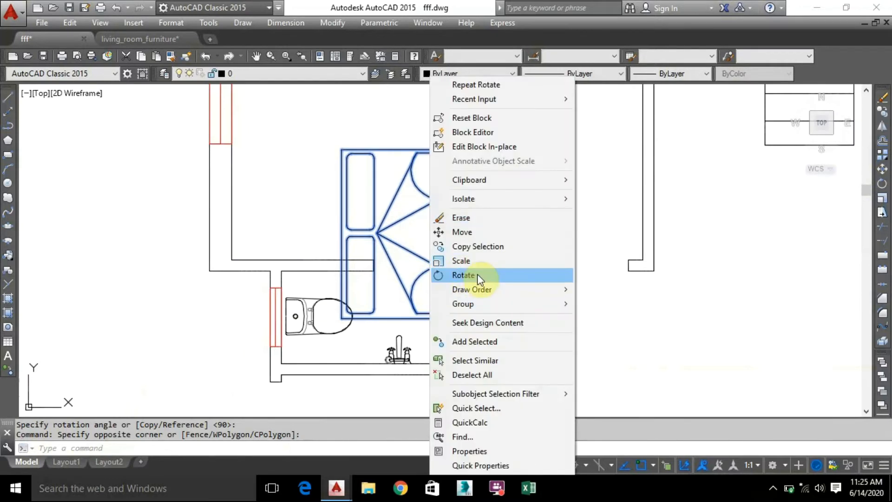
{"action": "left_click", "coordinate": [463, 232]}
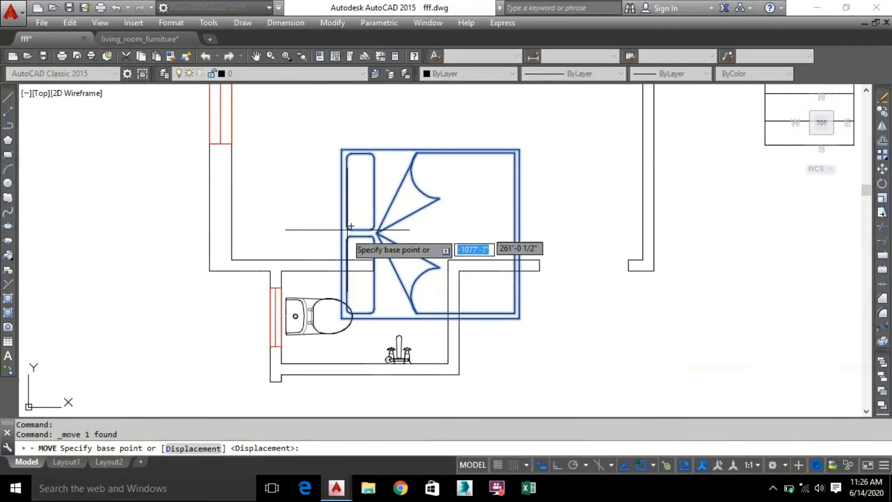
{"action": "left_click", "coordinate": [351, 226]}
{"action": "scroll", "coordinate": [353, 223], "scroll_direction": "down", "scroll_amount": 2}
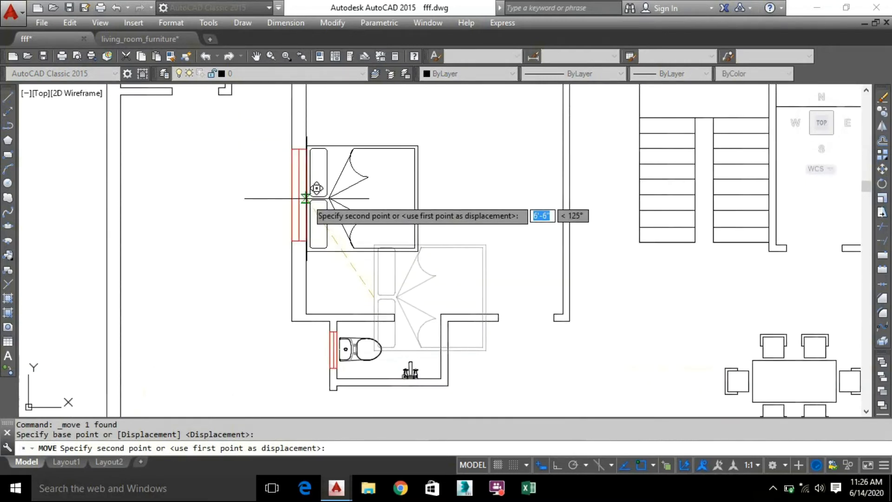
{"action": "scroll", "coordinate": [338, 149], "scroll_direction": "down", "scroll_amount": 4}
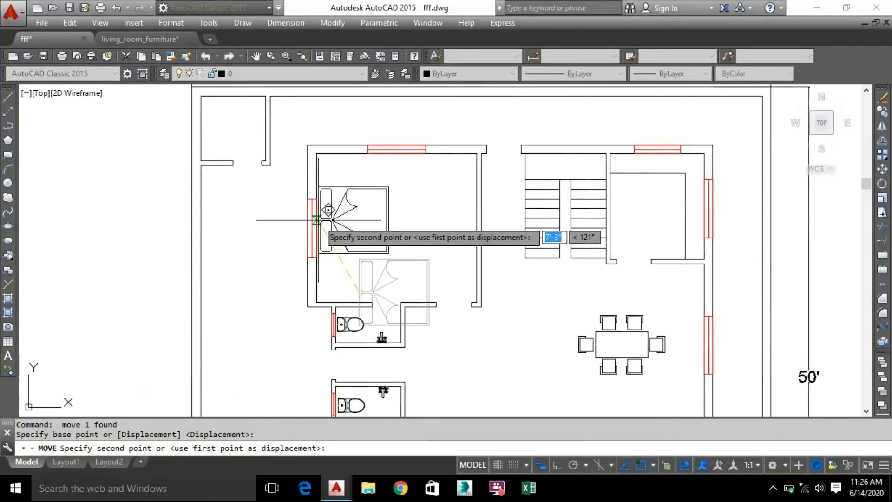
{"action": "scroll", "coordinate": [325, 259], "scroll_direction": "up", "scroll_amount": 7}
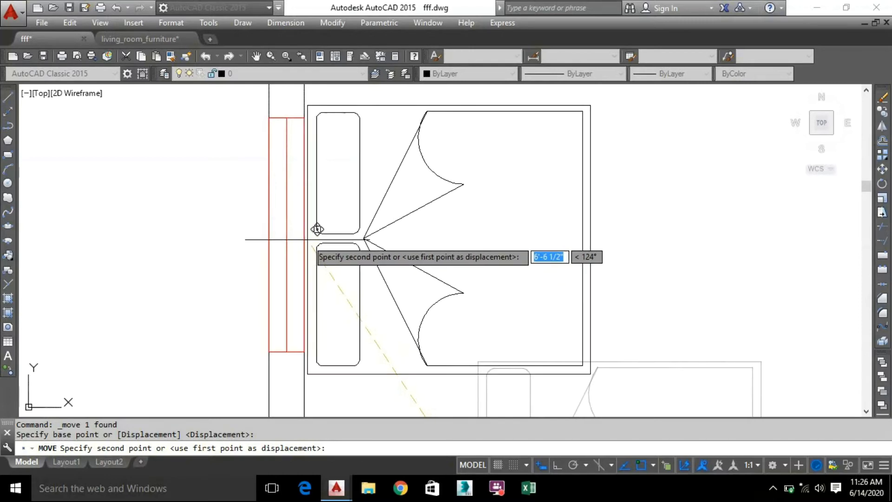
{"action": "left_click", "coordinate": [317, 229]}
{"action": "scroll", "coordinate": [418, 195], "scroll_direction": "down", "scroll_amount": 5}
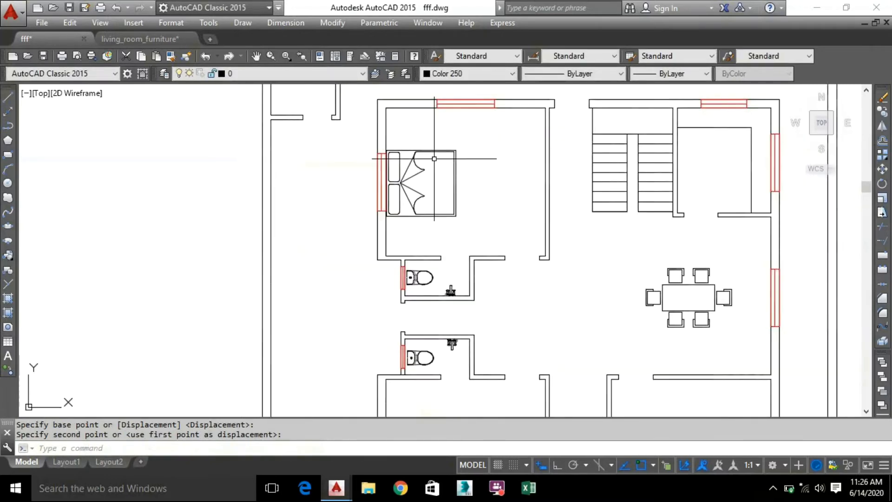
Step: Erase the unrotated bed from the lower-left bedroom
{"action": "scroll", "coordinate": [471, 221], "scroll_direction": "down", "scroll_amount": 2}
{"action": "middle_click_drag", "start_coordinate": [499, 345], "coordinate": [443, 246]}
{"action": "left_click", "coordinate": [444, 271]}
{"action": "left_click", "coordinate": [406, 243]}
{"action": "key", "text": "Delete"}
Step: Copy the rotated bed from the upper-left bedroom to the lower-left bedroom, headboard against the left wall window
{"action": "middle_click_drag", "start_coordinate": [402, 113], "coordinate": [424, 189]}
{"action": "left_click", "coordinate": [437, 194]}
{"action": "left_click", "coordinate": [410, 171]}
{"action": "right_click", "coordinate": [415, 172]}
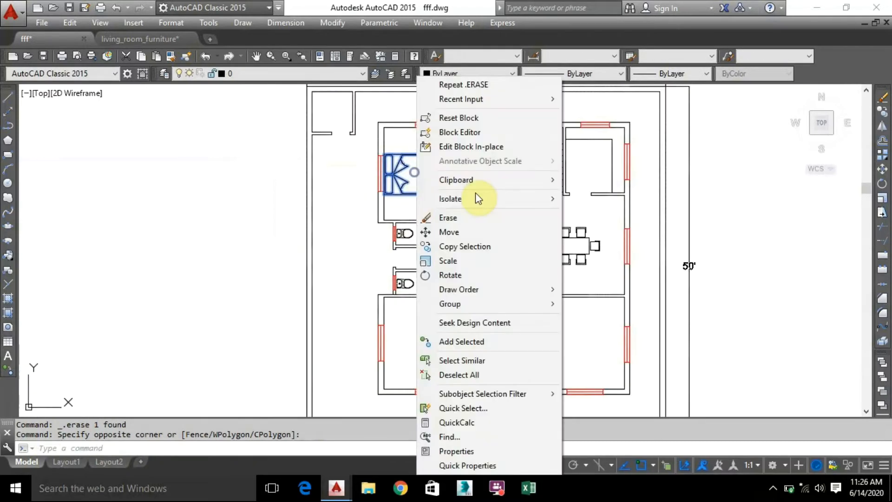
{"action": "left_click", "coordinate": [455, 241]}
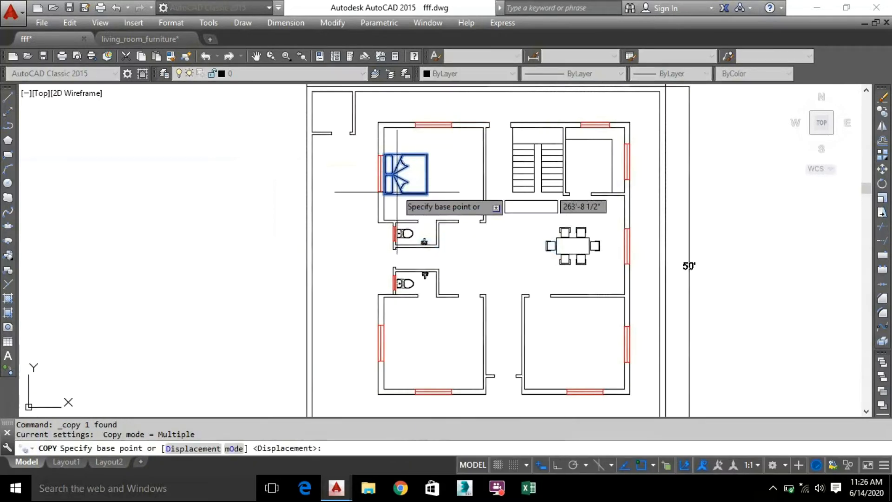
{"action": "scroll", "coordinate": [361, 176], "scroll_direction": "up", "scroll_amount": 5}
{"action": "left_click", "coordinate": [384, 172]}
{"action": "scroll", "coordinate": [422, 255], "scroll_direction": "down", "scroll_amount": 4}
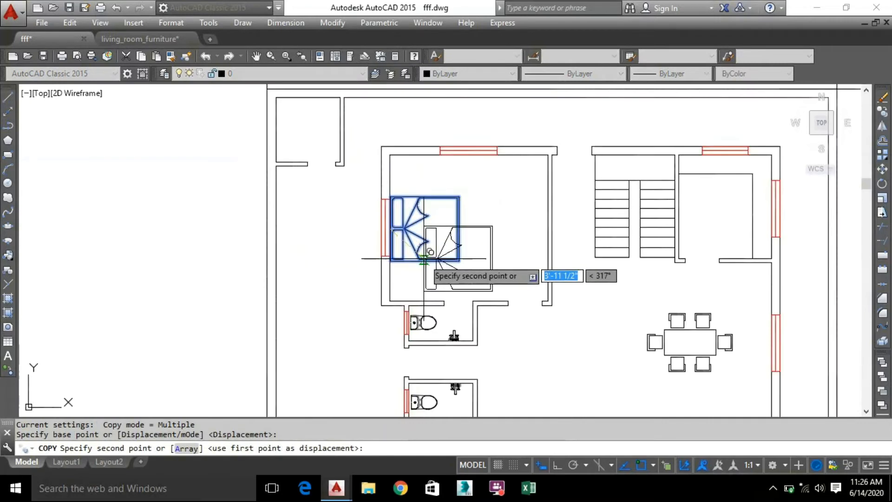
{"action": "middle_click_drag", "start_coordinate": [388, 372], "coordinate": [375, 305]}
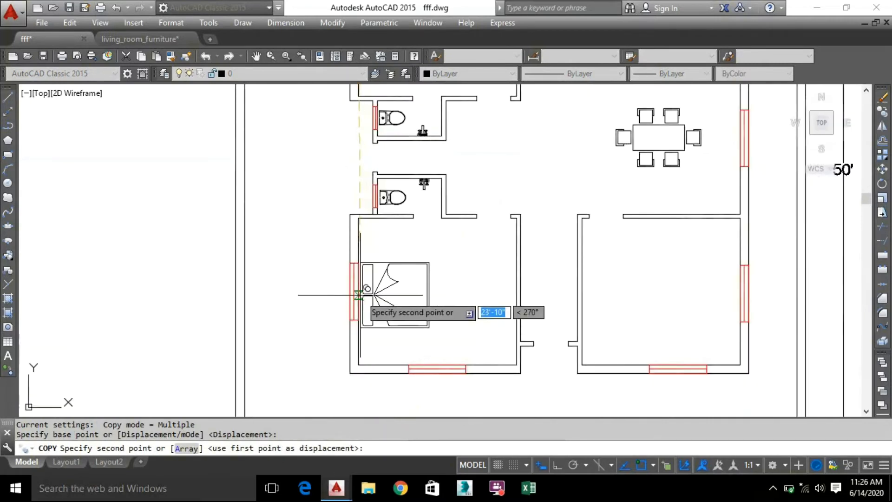
{"action": "scroll", "coordinate": [361, 295], "scroll_direction": "up", "scroll_amount": 3}
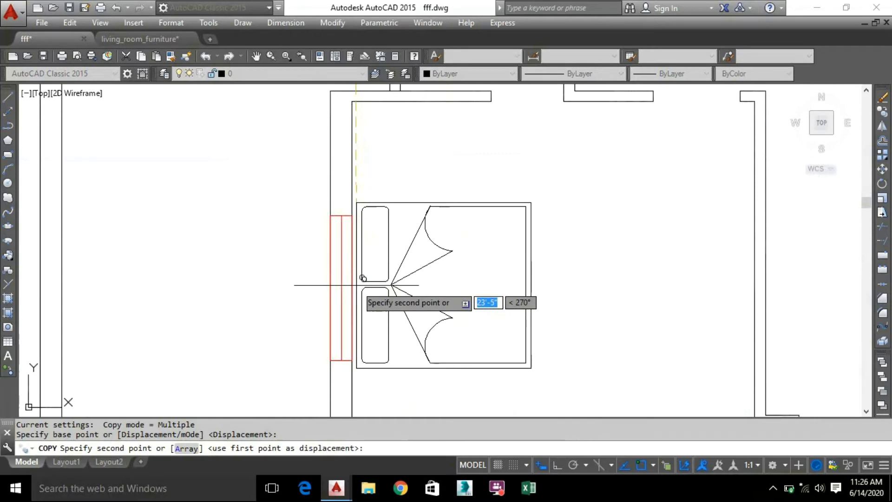
{"action": "left_click", "coordinate": [356, 285]}
{"action": "scroll", "coordinate": [598, 247], "scroll_direction": "down", "scroll_amount": 4}
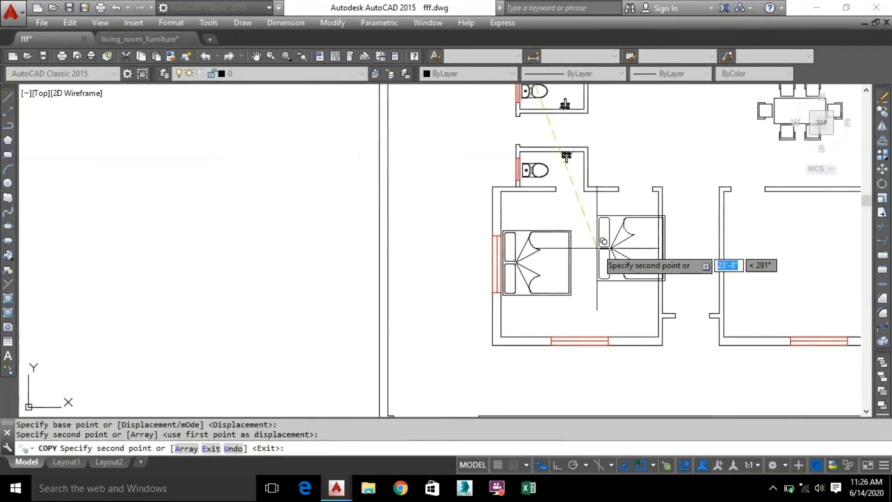
{"action": "middle_click_drag", "start_coordinate": [597, 247], "coordinate": [367, 324]}
{"action": "key", "text": "Escape"}
{"action": "scroll", "coordinate": [446, 211], "scroll_direction": "down", "scroll_amount": 2}
{"action": "middle_click_drag", "start_coordinate": [446, 211], "coordinate": [420, 246]}
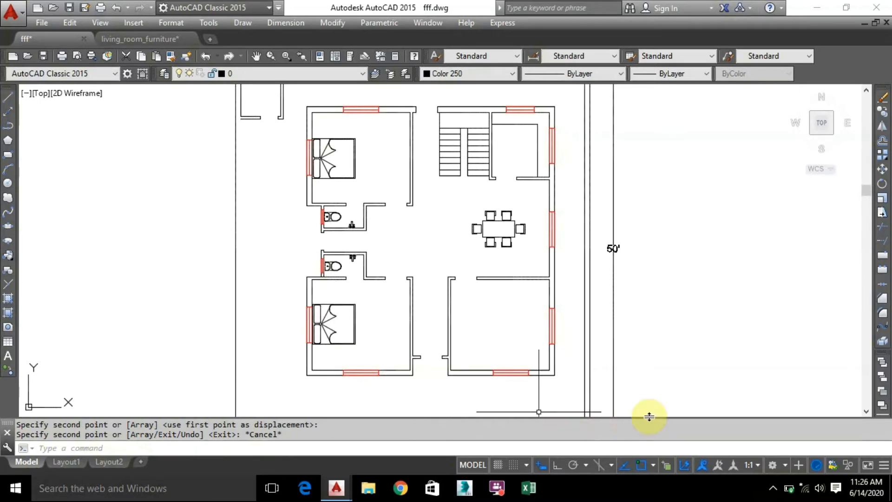
{"action": "scroll", "coordinate": [450, 327], "scroll_direction": "down", "scroll_amount": 2}
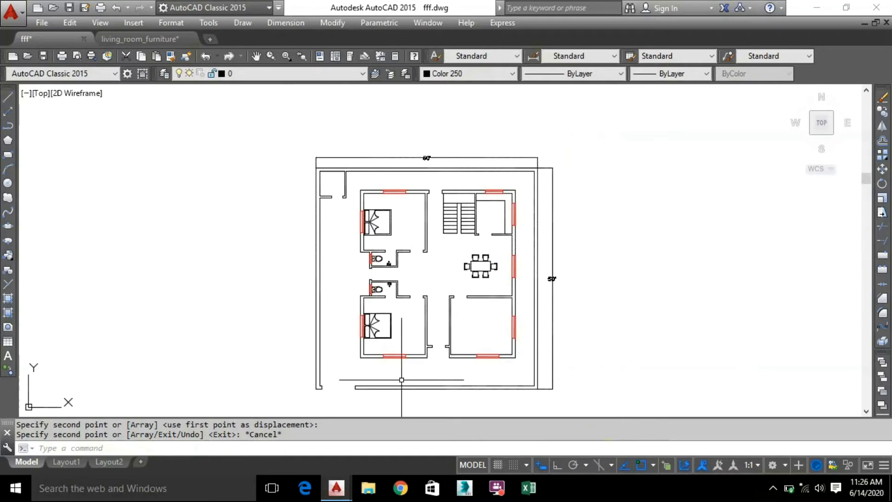
Step: In the living_room_furniture drawing, copy the leftmost sofa set with its coffee table and rug to the clipboard
{"action": "left_click", "coordinate": [128, 42]}
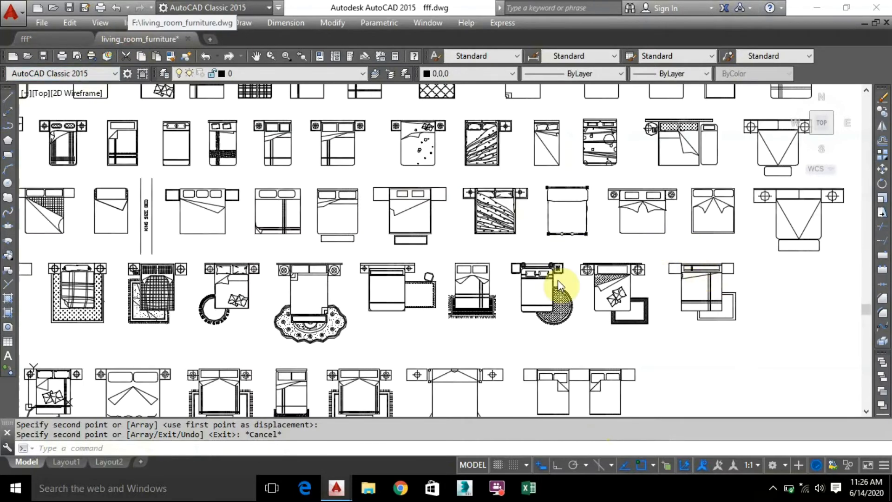
{"action": "scroll", "coordinate": [630, 322], "scroll_direction": "down", "scroll_amount": 2}
{"action": "left_click", "coordinate": [651, 330]}
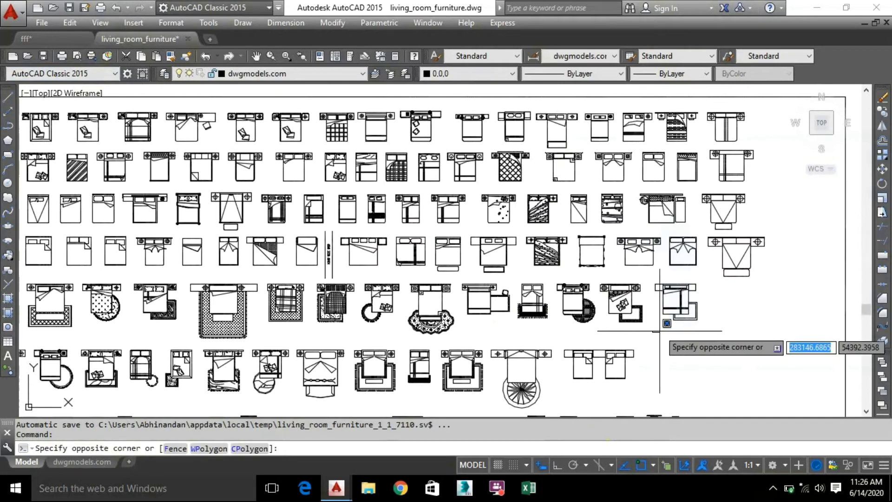
{"action": "scroll", "coordinate": [611, 336], "scroll_direction": "down", "scroll_amount": 4}
{"action": "middle_click_drag", "start_coordinate": [256, 231], "coordinate": [482, 408]}
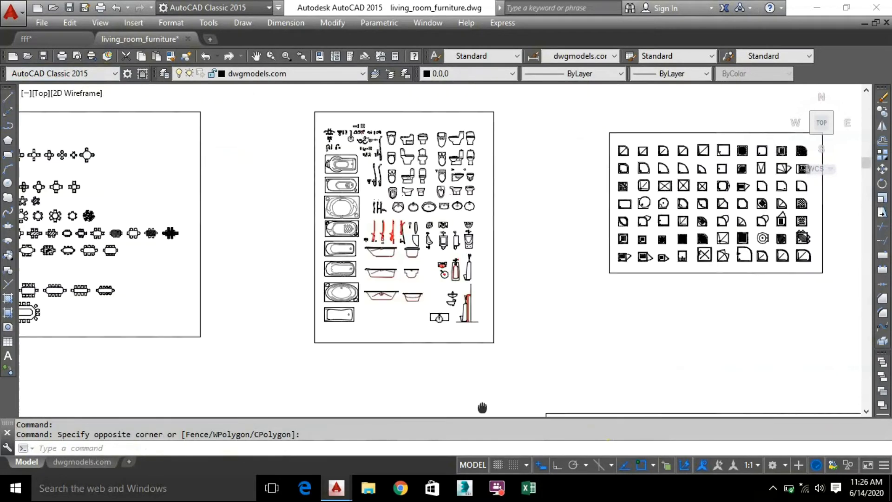
{"action": "middle_click_drag", "start_coordinate": [531, 299], "coordinate": [798, 263]}
{"action": "scroll", "coordinate": [432, 294], "scroll_direction": "down", "scroll_amount": 2}
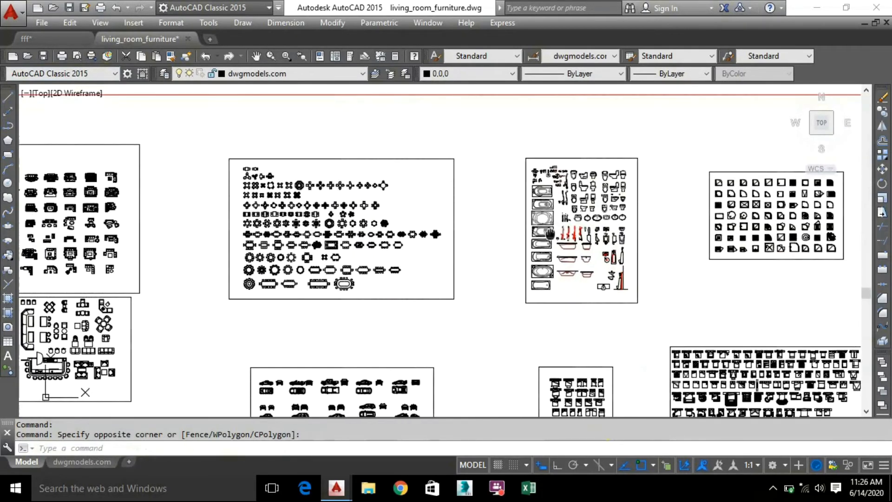
{"action": "middle_click_drag", "start_coordinate": [552, 233], "coordinate": [730, 121]}
{"action": "middle_click_drag", "start_coordinate": [177, 198], "coordinate": [202, 238]}
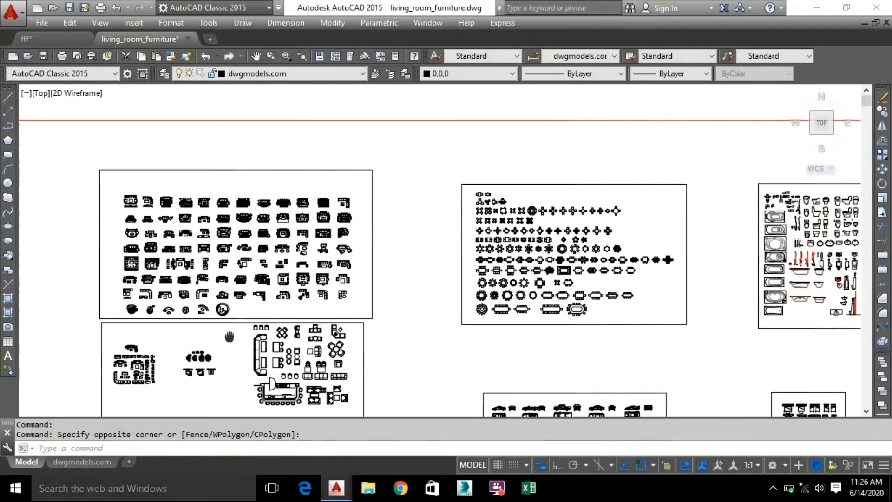
{"action": "scroll", "coordinate": [231, 353], "scroll_direction": "up", "scroll_amount": 6}
{"action": "middle_click_drag", "start_coordinate": [290, 348], "coordinate": [343, 288]}
{"action": "scroll", "coordinate": [241, 324], "scroll_direction": "up", "scroll_amount": 6}
{"action": "middle_click_drag", "start_coordinate": [275, 283], "coordinate": [355, 360]}
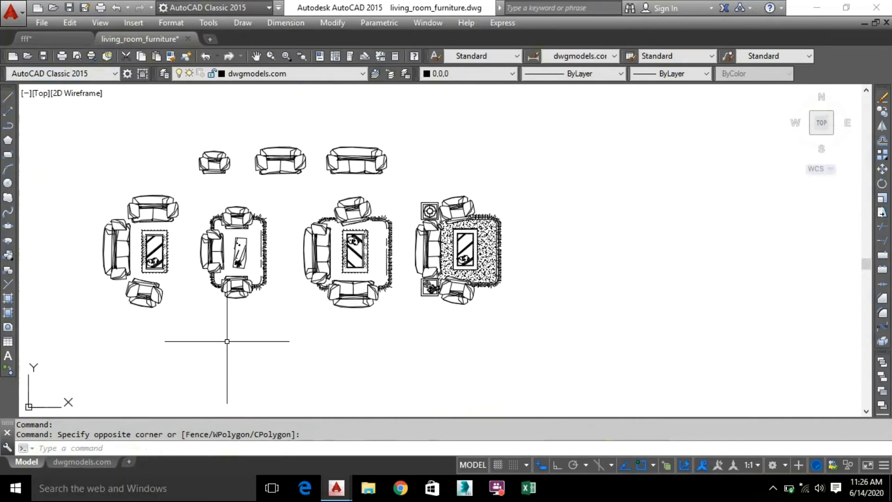
{"action": "left_click", "coordinate": [183, 320]}
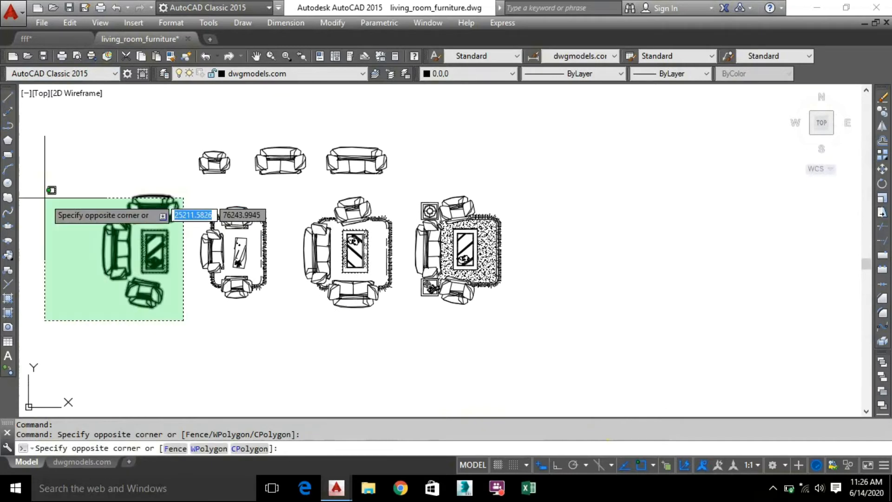
{"action": "left_click", "coordinate": [47, 193]}
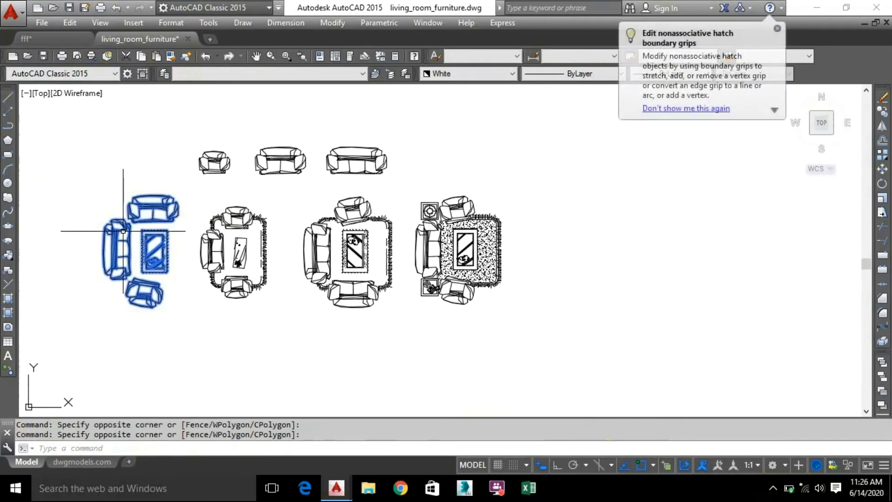
{"action": "key", "text": "ctrl+c"}
Step: Paste the copied sofa set into the empty area to the left of the fff floor plan
{"action": "left_click", "coordinate": [56, 38]}
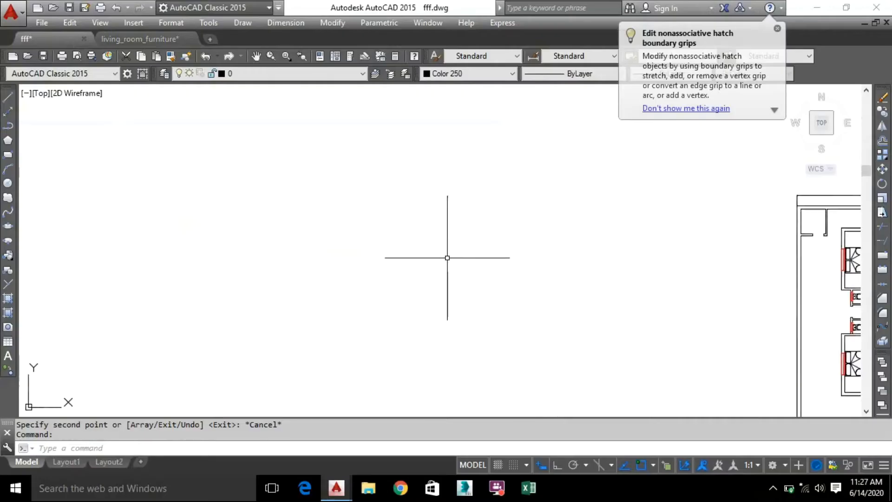
{"action": "scroll", "coordinate": [448, 255], "scroll_direction": "down", "scroll_amount": 2}
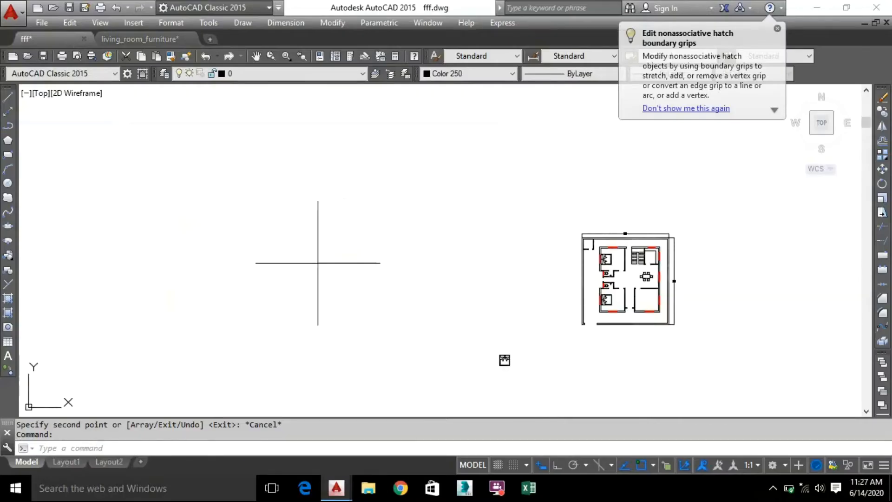
{"action": "left_click", "coordinate": [274, 232]}
{"action": "key", "text": "ctrl+v"}
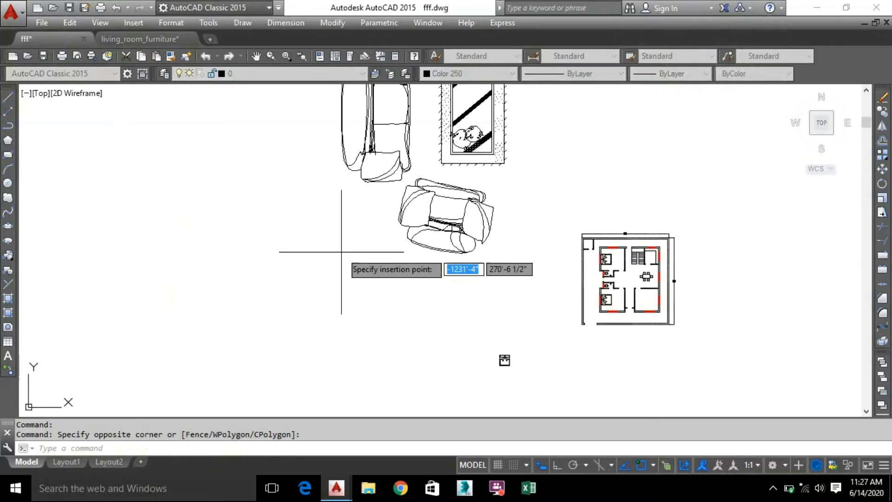
{"action": "left_click", "coordinate": [302, 361]}
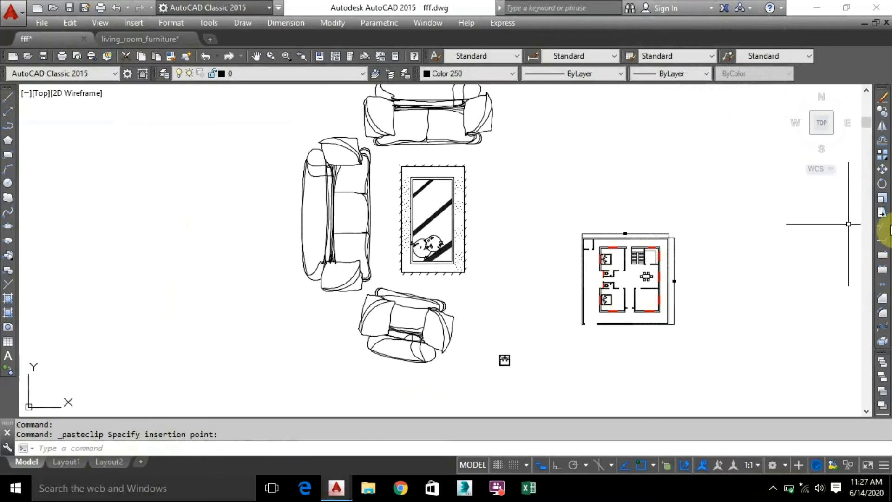
Step: Erase the small leftover bed lying between the pasted sofa set and the floor plan
{"action": "left_click", "coordinate": [481, 377]}
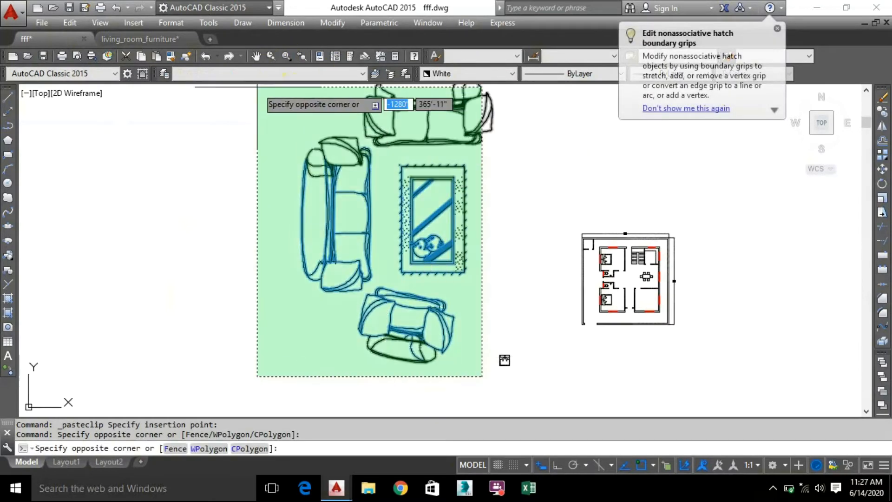
{"action": "middle_click_drag", "start_coordinate": [259, 89], "coordinate": [237, 169]}
{"action": "left_click", "coordinate": [249, 149]}
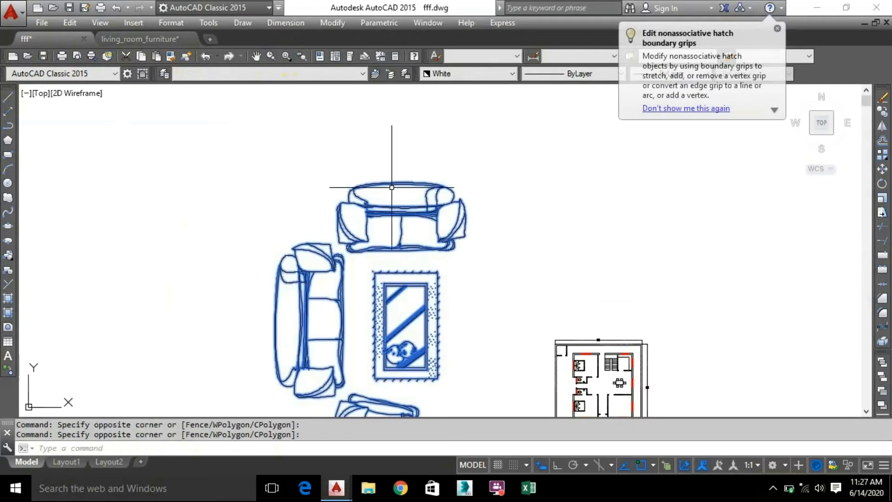
{"action": "middle_click_drag", "start_coordinate": [486, 241], "coordinate": [415, 175]}
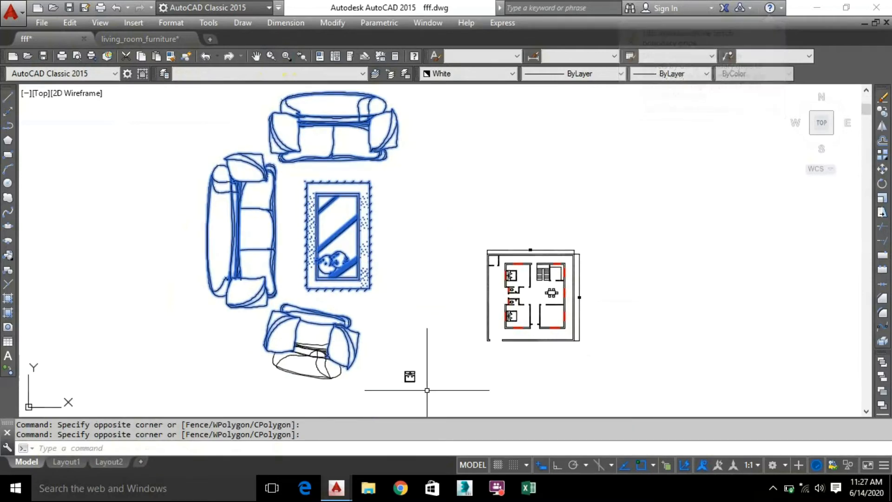
{"action": "key", "text": "Escape"}
{"action": "key", "text": "Delete"}
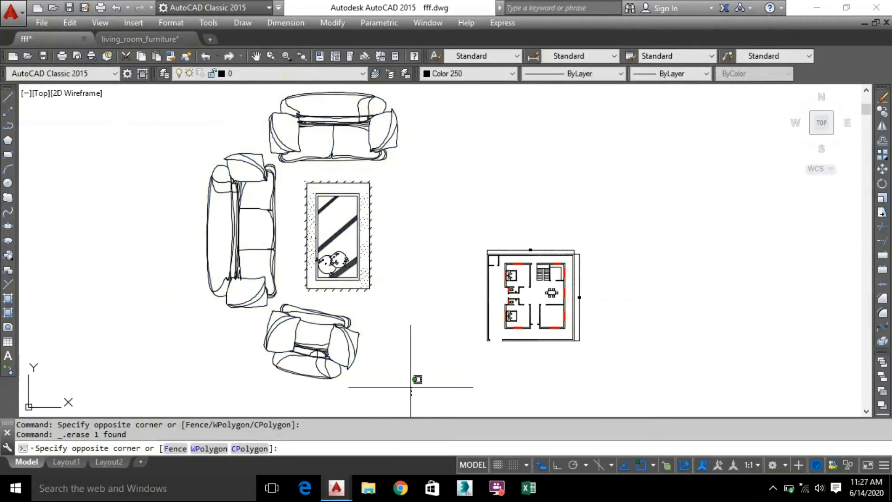
Step: Scale the whole pasted sofa set by a factor of 0.1
{"action": "left_click", "coordinate": [158, 88]}
{"action": "left_click", "coordinate": [882, 205]}
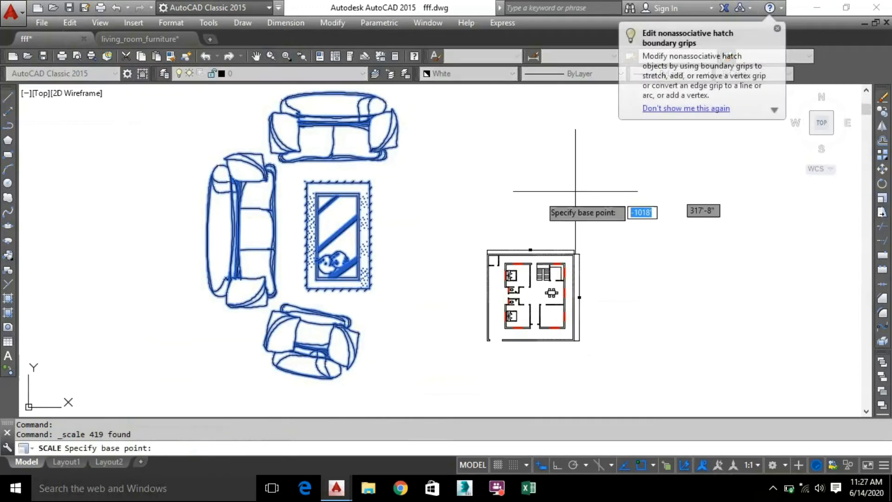
{"action": "type", "text": "0.1"}
{"action": "left_click", "coordinate": [322, 277]}
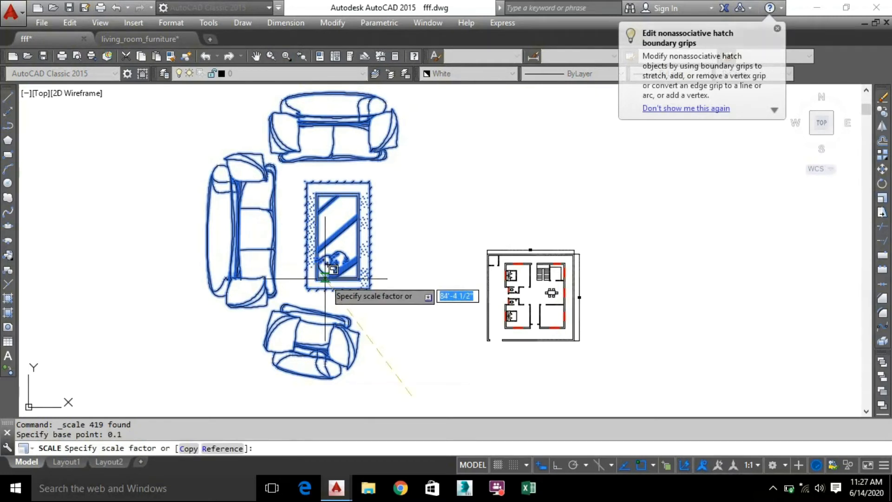
{"action": "type", "text": "0.1"}
{"action": "key", "text": "Return"}
Step: Move the scaled sofa set close to the floor plan, just outside its left boundary wall
{"action": "middle_click_drag", "start_coordinate": [419, 317], "coordinate": [390, 191]}
{"action": "scroll", "coordinate": [384, 263], "scroll_direction": "up", "scroll_amount": 8}
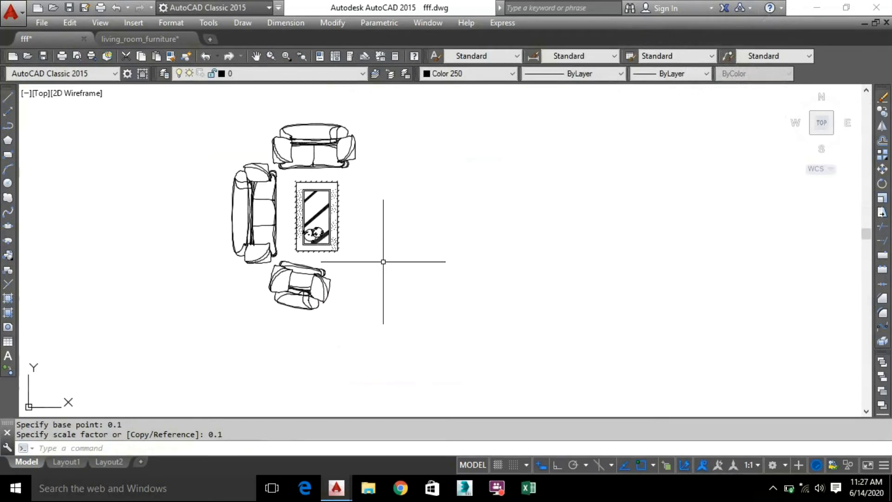
{"action": "left_click", "coordinate": [408, 344]}
{"action": "left_click", "coordinate": [220, 120]}
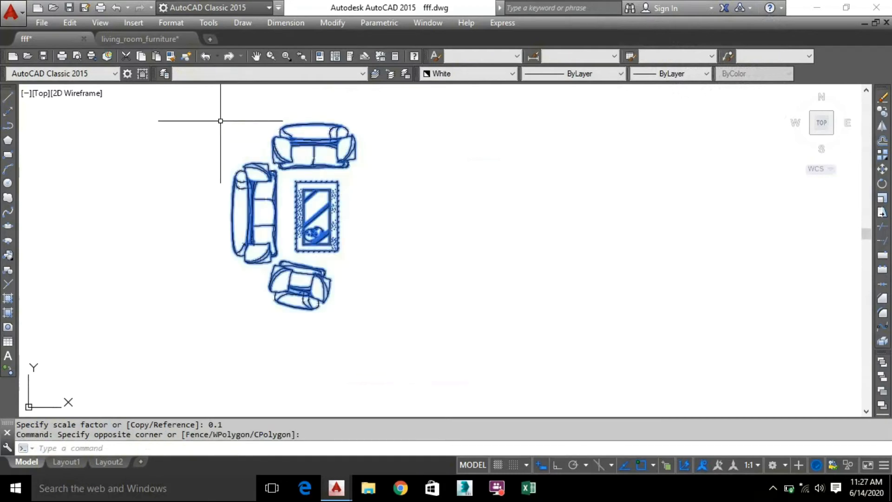
{"action": "right_click", "coordinate": [234, 177]}
{"action": "left_click", "coordinate": [268, 270]}
{"action": "left_click", "coordinate": [294, 227]}
{"action": "scroll", "coordinate": [525, 238], "scroll_direction": "down", "scroll_amount": 6}
{"action": "middle_click_drag", "start_coordinate": [616, 205], "coordinate": [319, 406]}
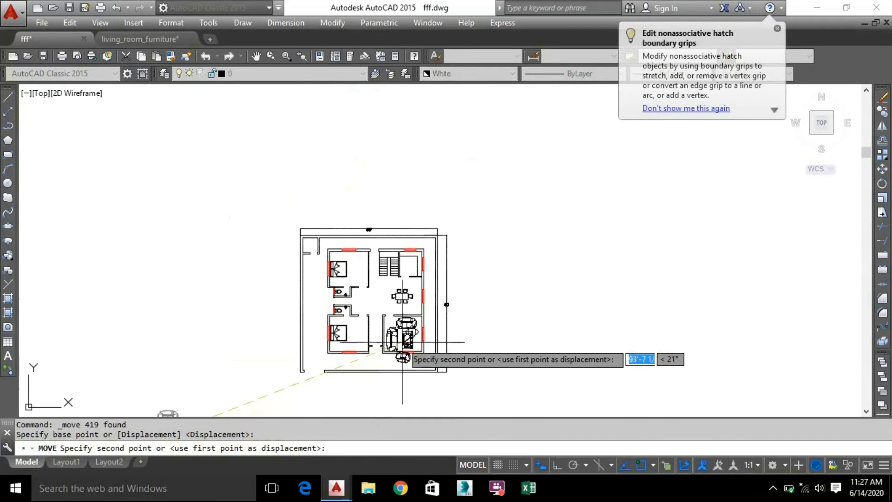
{"action": "scroll", "coordinate": [400, 368], "scroll_direction": "up", "scroll_amount": 6}
{"action": "scroll", "coordinate": [411, 332], "scroll_direction": "down", "scroll_amount": 4}
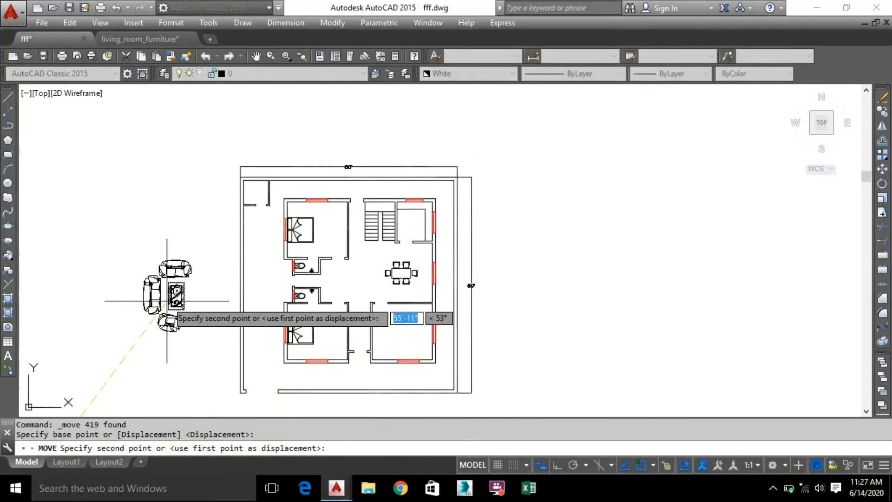
{"action": "middle_click_drag", "start_coordinate": [173, 303], "coordinate": [281, 292]}
{"action": "left_click", "coordinate": [187, 296]}
Step: Scale the sofa set down freehand about a base point on its coffee table
{"action": "left_click", "coordinate": [299, 398]}
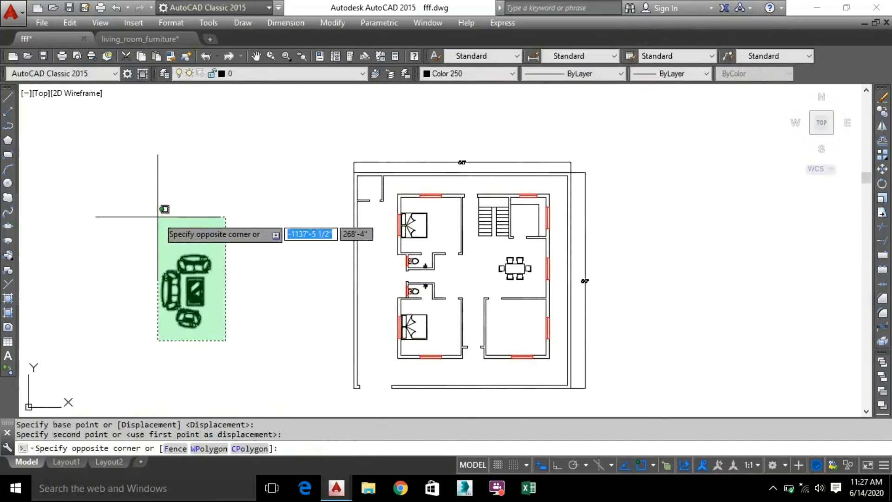
{"action": "left_click", "coordinate": [159, 200]}
{"action": "left_click", "coordinate": [883, 200]}
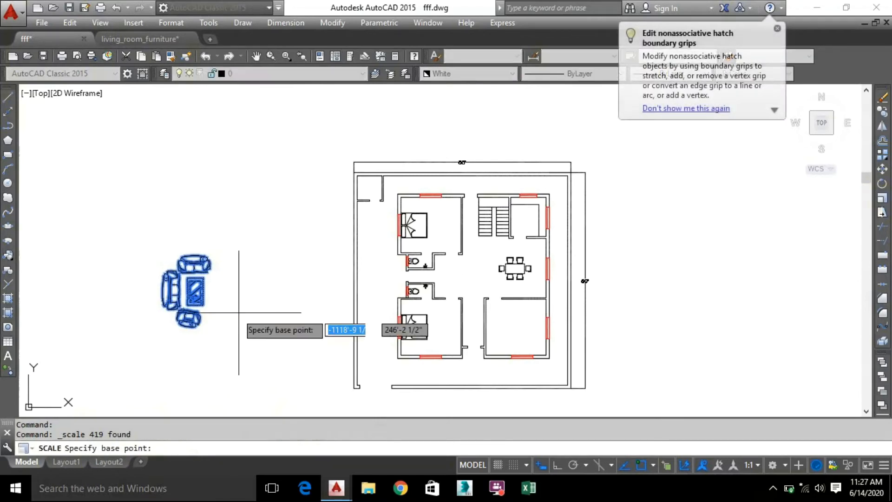
{"action": "left_click", "coordinate": [193, 299]}
{"action": "scroll", "coordinate": [200, 291], "scroll_direction": "up", "scroll_amount": 8}
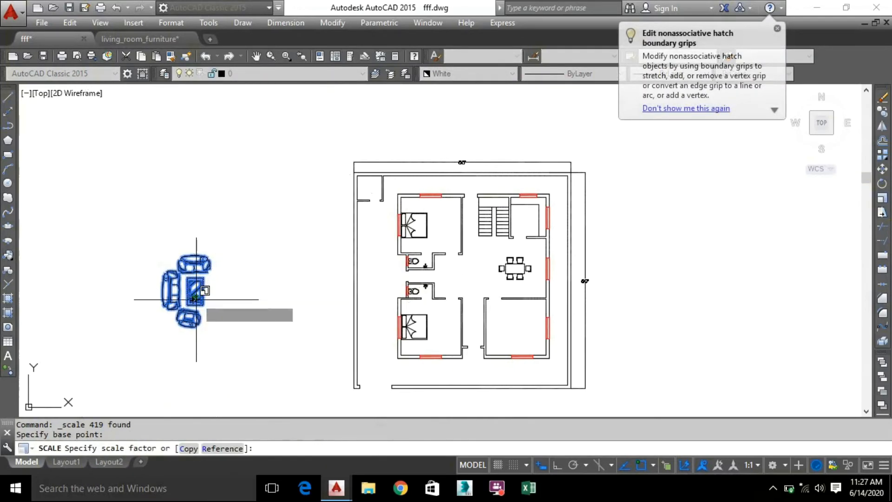
{"action": "scroll", "coordinate": [169, 323], "scroll_direction": "up", "scroll_amount": 4}
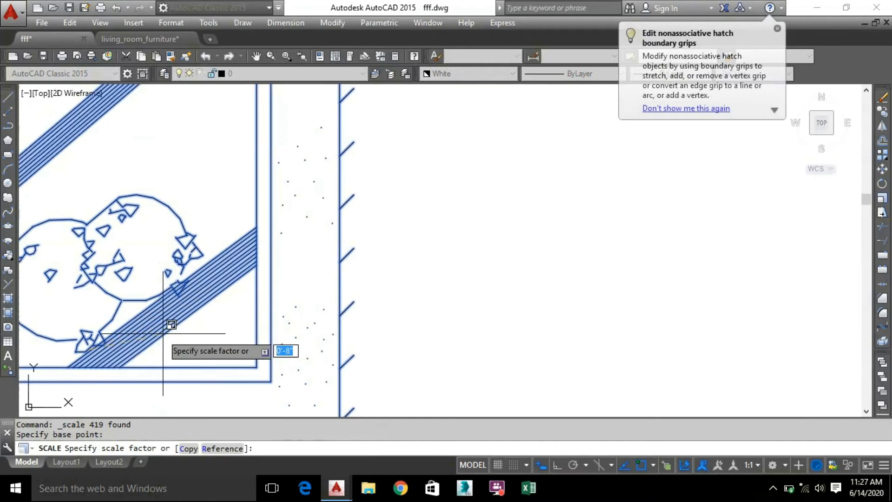
{"action": "left_click", "coordinate": [85, 351]}
Step: Move the reduced sofa set by its coffee table into the lower-right room of the floor plan
{"action": "scroll", "coordinate": [85, 352], "scroll_direction": "down", "scroll_amount": 14}
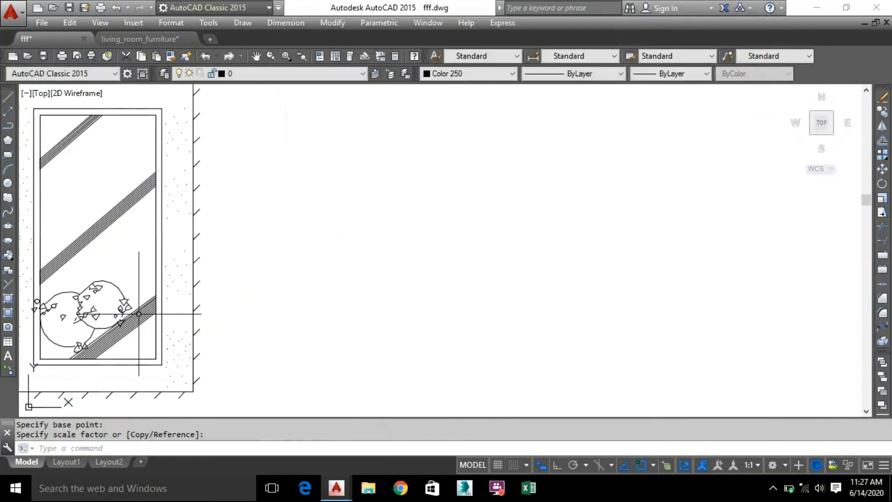
{"action": "middle_click_drag", "start_coordinate": [249, 289], "coordinate": [348, 254]}
{"action": "left_click", "coordinate": [323, 363]}
{"action": "left_click", "coordinate": [243, 206]}
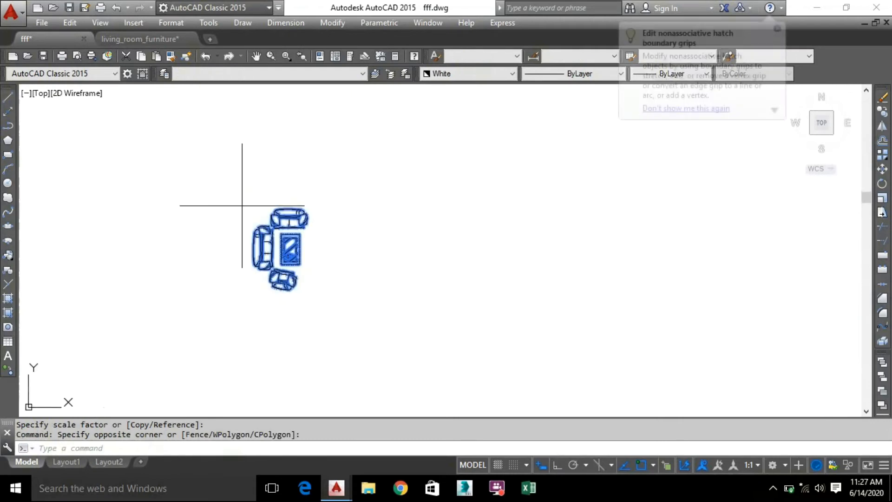
{"action": "left_click", "coordinate": [241, 206]}
{"action": "right_click", "coordinate": [315, 227]}
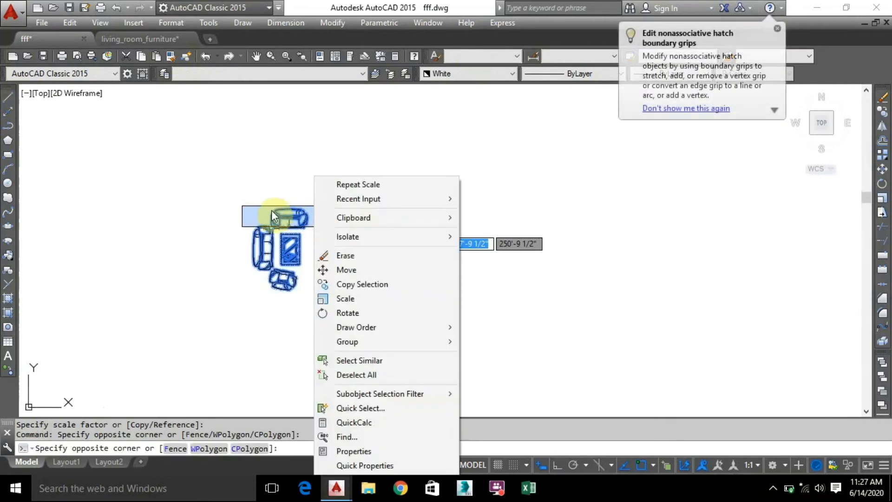
{"action": "left_click", "coordinate": [357, 271]}
{"action": "left_click", "coordinate": [285, 249]}
{"action": "scroll", "coordinate": [558, 268], "scroll_direction": "down", "scroll_amount": 2}
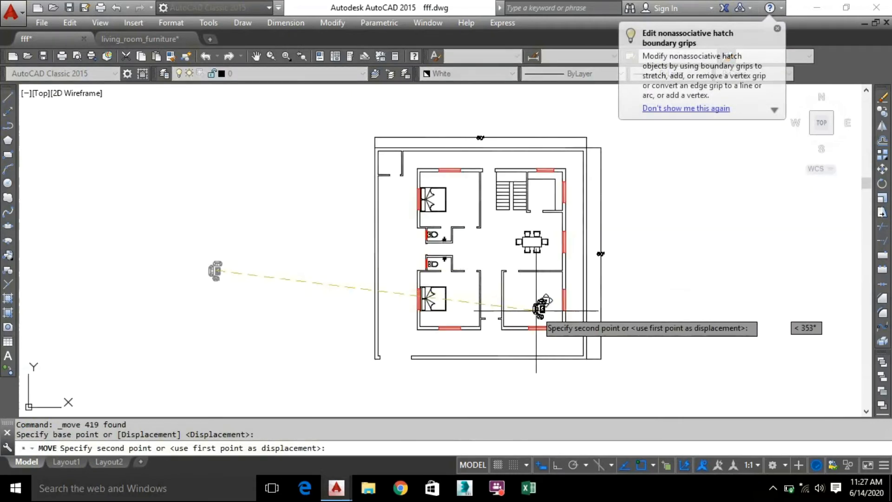
{"action": "scroll", "coordinate": [542, 309], "scroll_direction": "up", "scroll_amount": 5}
{"action": "scroll", "coordinate": [523, 321], "scroll_direction": "down", "scroll_amount": 5}
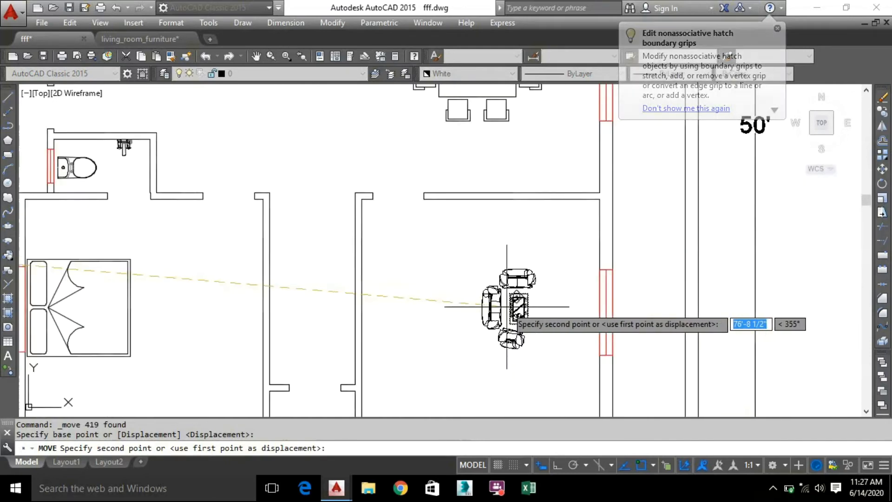
{"action": "scroll", "coordinate": [498, 302], "scroll_direction": "up", "scroll_amount": 2}
{"action": "left_click", "coordinate": [458, 274]}
Step: Move the enlarged, turned sofa set into the lower-right room with its long sofa against the right wall window
{"action": "left_click", "coordinate": [534, 378]}
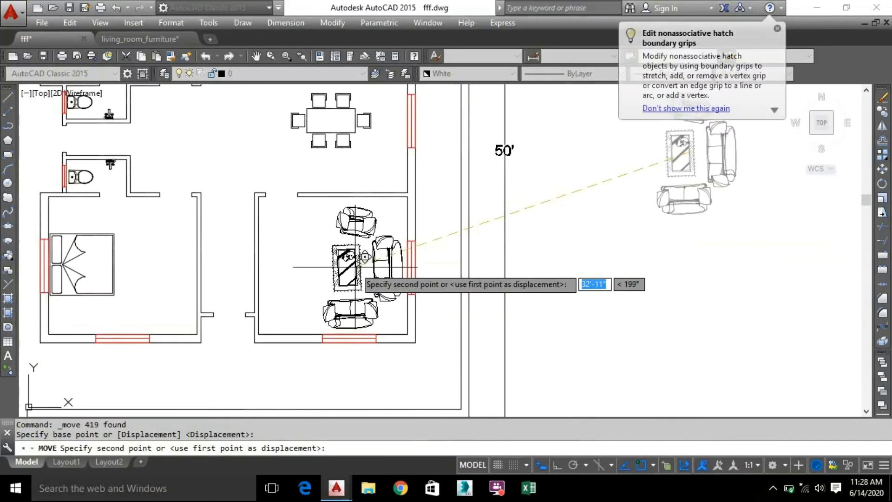
{"action": "scroll", "coordinate": [356, 267], "scroll_direction": "up", "scroll_amount": 2}
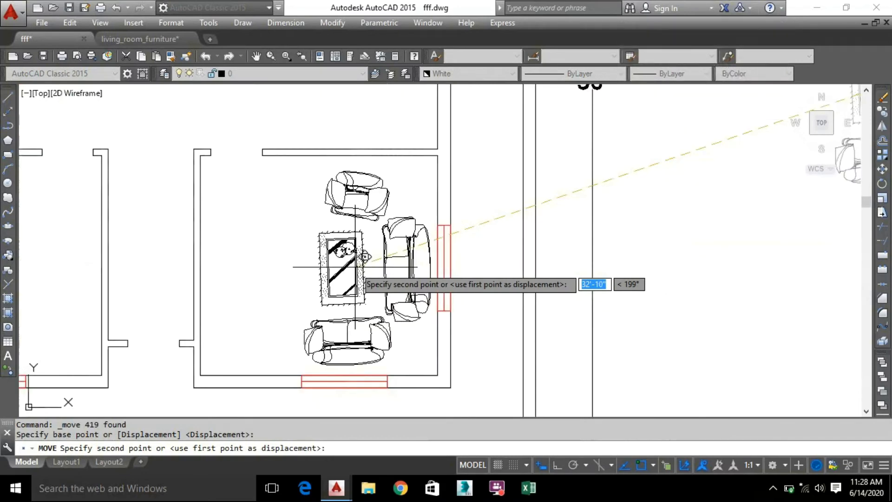
{"action": "left_click", "coordinate": [357, 264]}
{"action": "scroll", "coordinate": [659, 280], "scroll_direction": "down", "scroll_amount": 2}
{"action": "scroll", "coordinate": [618, 255], "scroll_direction": "down", "scroll_amount": 5}
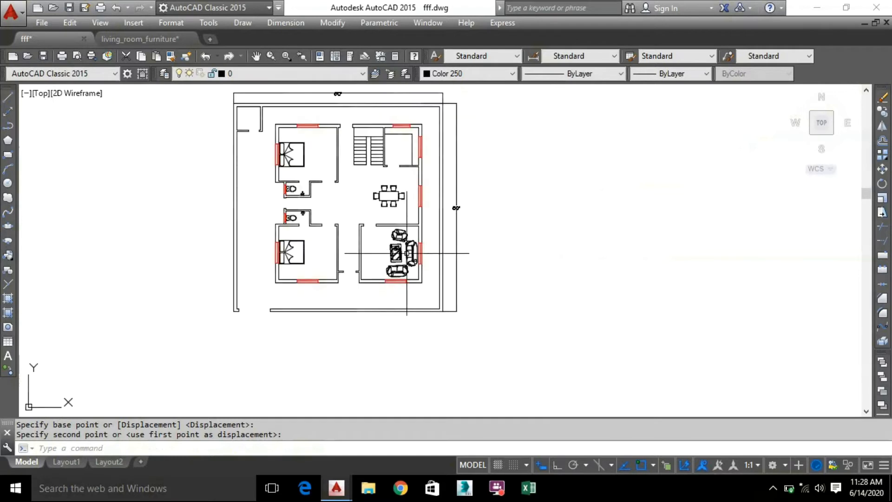
{"action": "scroll", "coordinate": [374, 242], "scroll_direction": "up", "scroll_amount": 4}
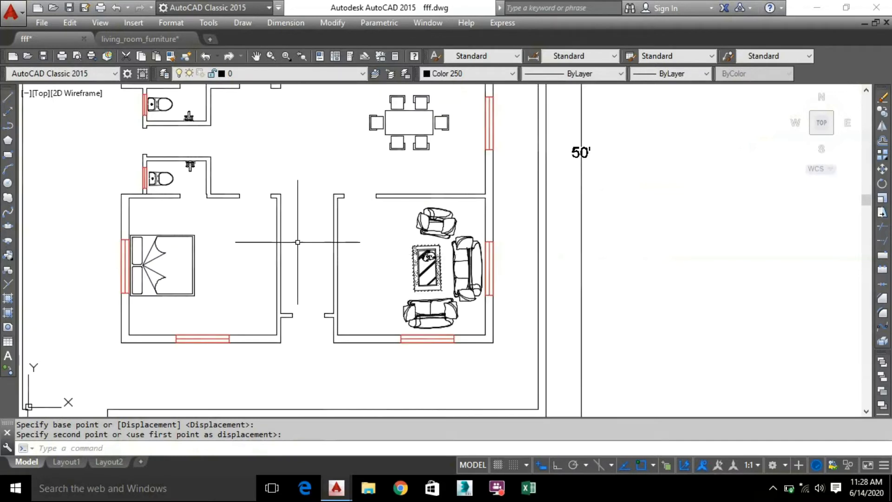
Step: Move the armchair beside the living room's left wall straight up, roughly level with the coffee table
{"action": "scroll", "coordinate": [297, 242], "scroll_direction": "down", "scroll_amount": 1}
{"action": "scroll", "coordinate": [658, 271], "scroll_direction": "down", "scroll_amount": 1}
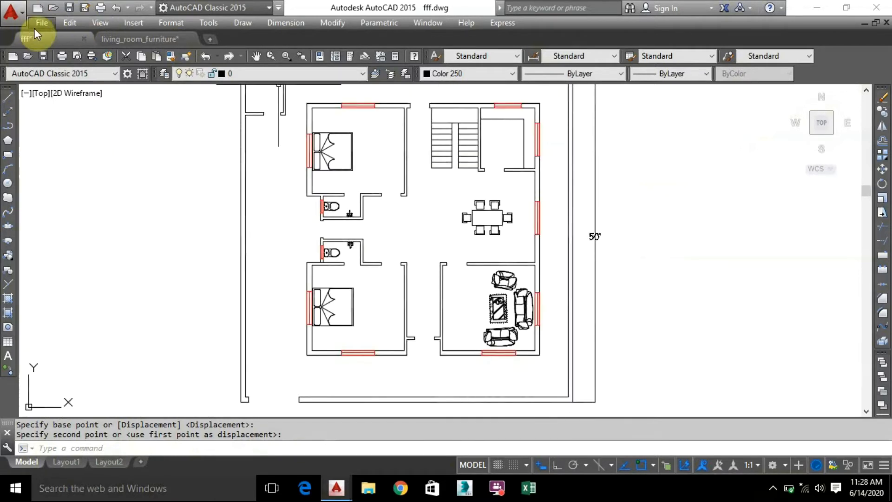
{"action": "left_click", "coordinate": [597, 354]}
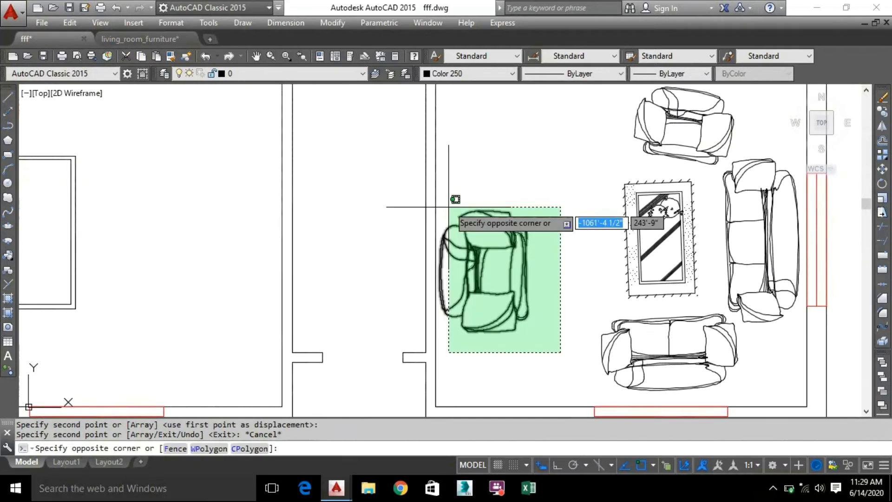
{"action": "left_click", "coordinate": [448, 191]}
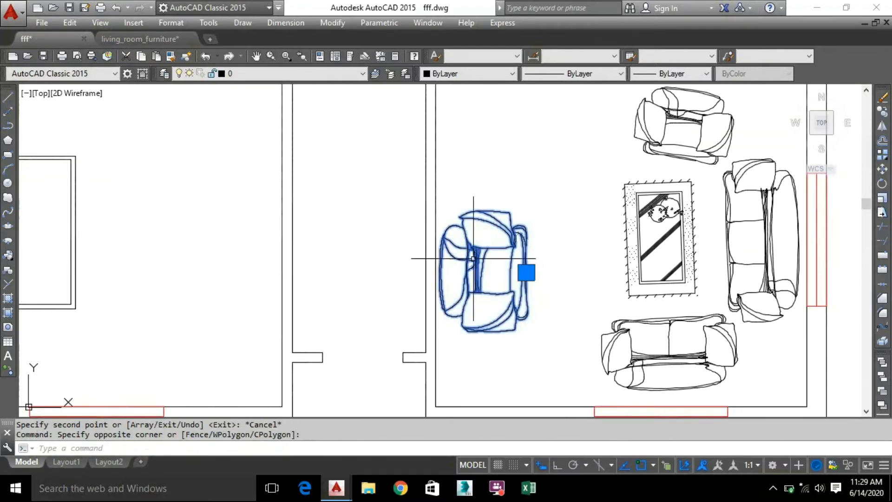
{"action": "right_click", "coordinate": [473, 258]}
{"action": "left_click", "coordinate": [502, 230]}
{"action": "left_click", "coordinate": [493, 269]}
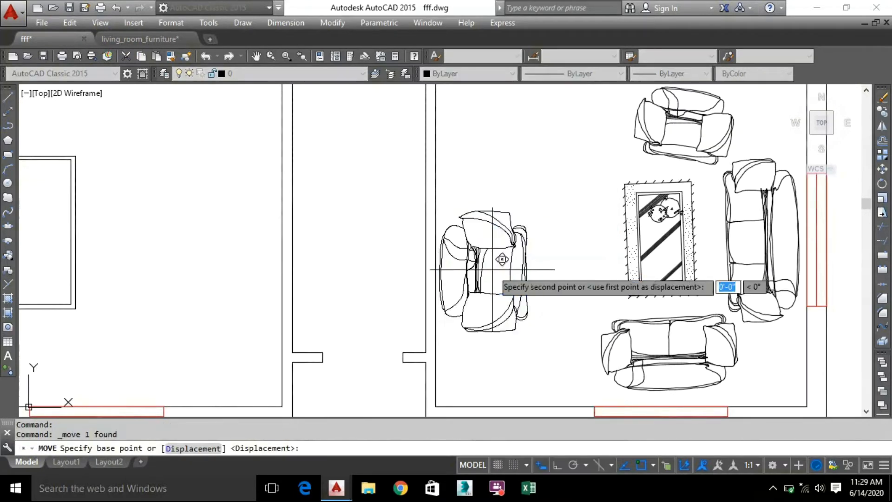
{"action": "left_click", "coordinate": [507, 231]}
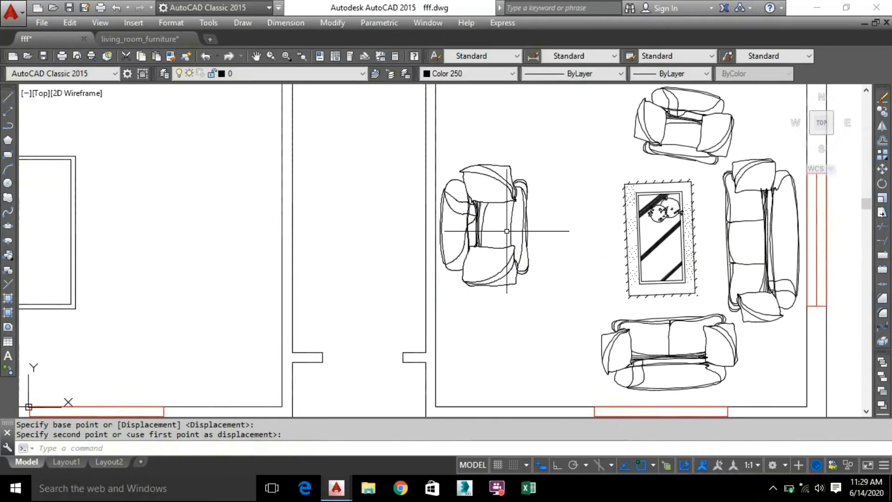
{"action": "left_click", "coordinate": [571, 290]}
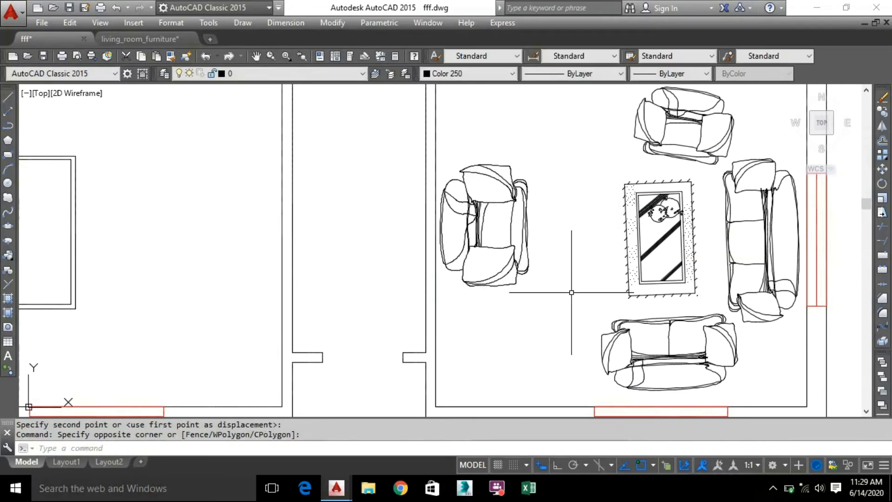
Step: Review the furnished floor plan, including the bedrooms, bathrooms, dining area, living room and parked cars
{"action": "scroll", "coordinate": [571, 292], "scroll_direction": "down", "scroll_amount": 4}
{"action": "middle_click_drag", "start_coordinate": [697, 241], "coordinate": [659, 328]}
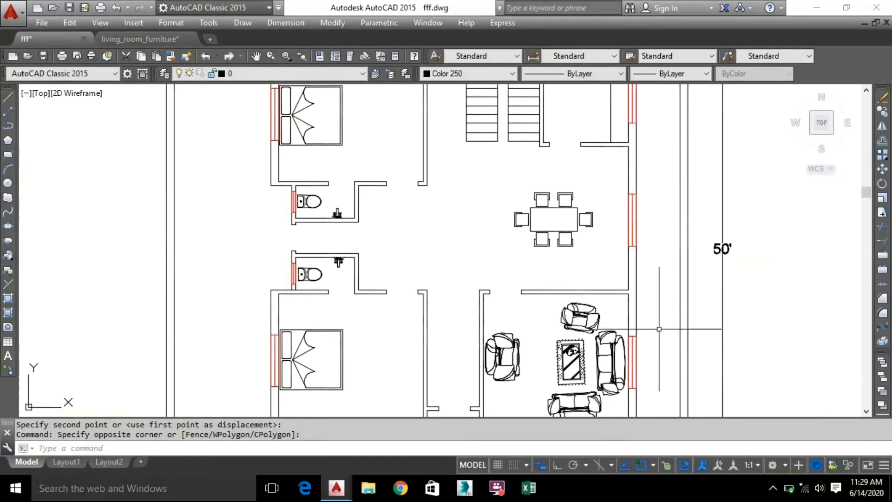
{"action": "scroll", "coordinate": [465, 309], "scroll_direction": "down", "scroll_amount": 2}
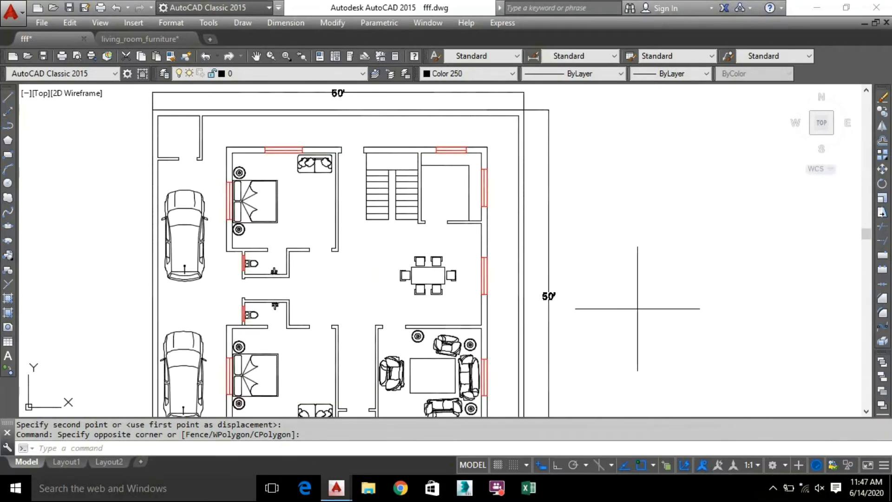
{"action": "left_click", "coordinate": [678, 297]}
{"action": "middle_click_drag", "start_coordinate": [679, 324], "coordinate": [755, 292]}
{"action": "scroll", "coordinate": [512, 288], "scroll_direction": "down", "scroll_amount": 3}
{"action": "scroll", "coordinate": [413, 275], "scroll_direction": "up", "scroll_amount": 3}
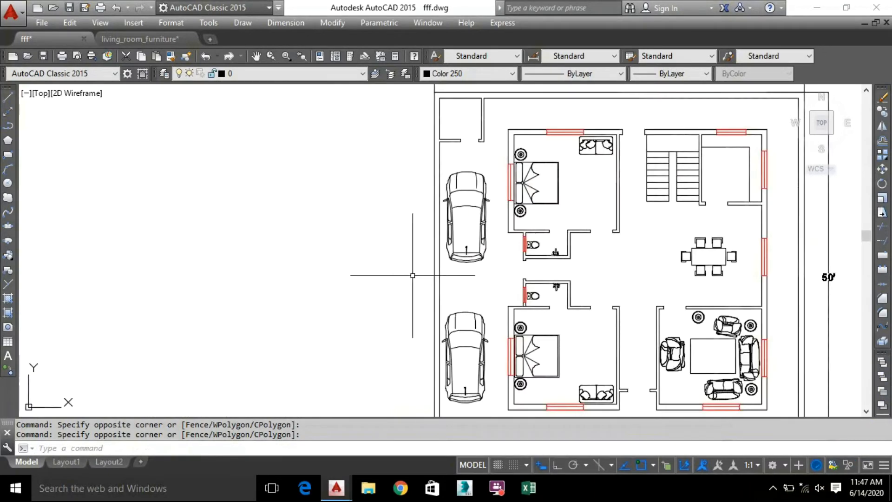
{"action": "middle_click_drag", "start_coordinate": [728, 323], "coordinate": [638, 282]}
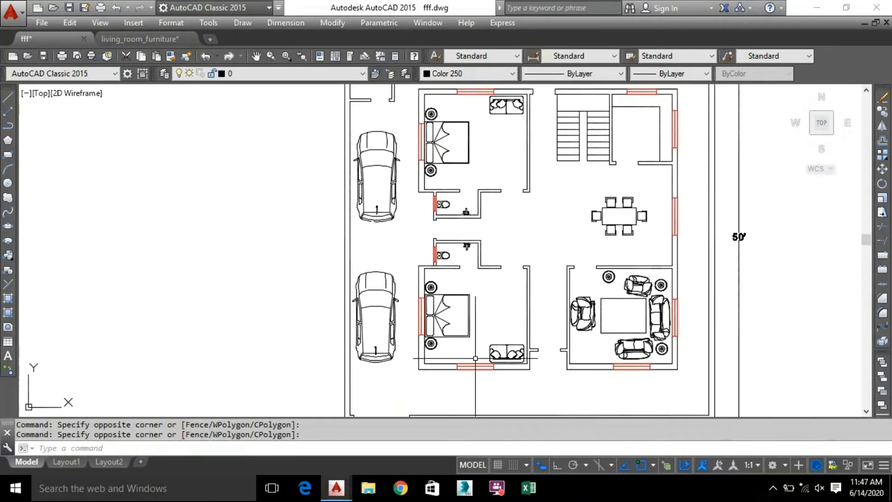
Step: Examine the furnished floor plan, including both bedrooms, the toilets, living room, dining area, staircase and parked cars
{"action": "scroll", "coordinate": [442, 316], "scroll_direction": "up", "scroll_amount": 5}
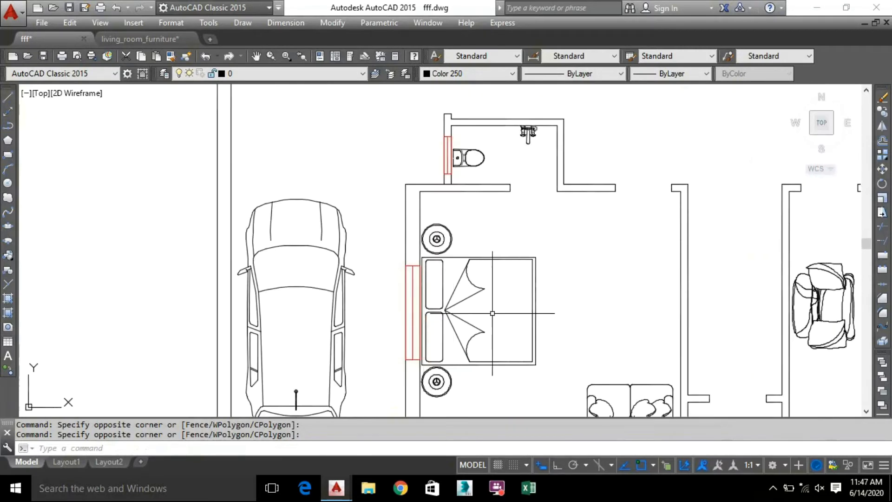
{"action": "scroll", "coordinate": [560, 219], "scroll_direction": "down", "scroll_amount": 3}
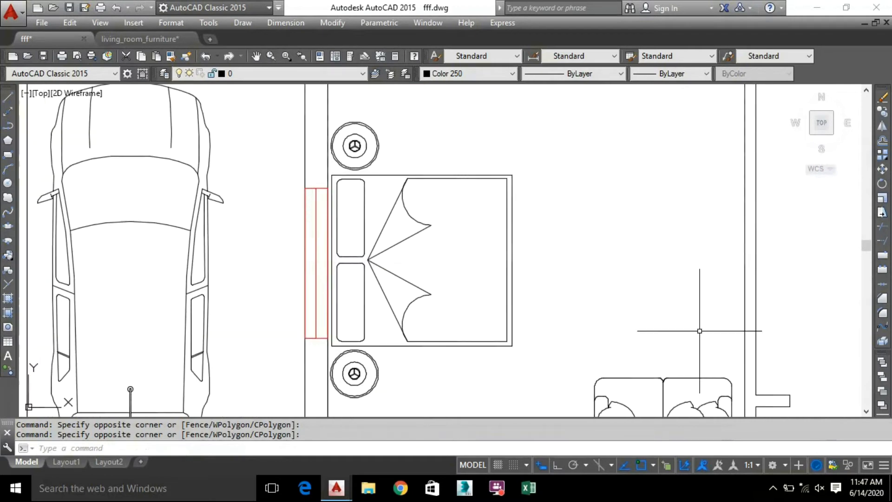
{"action": "middle_click_drag", "start_coordinate": [601, 224], "coordinate": [403, 356]}
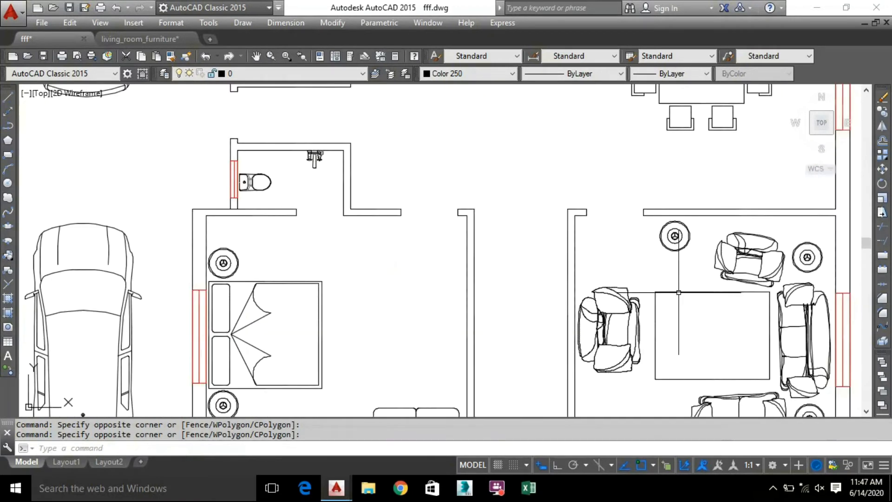
{"action": "middle_click_drag", "start_coordinate": [632, 254], "coordinate": [407, 278]}
{"action": "scroll", "coordinate": [407, 278], "scroll_direction": "down", "scroll_amount": 3}
{"action": "middle_click_drag", "start_coordinate": [483, 263], "coordinate": [501, 345]}
{"action": "middle_click_drag", "start_coordinate": [422, 237], "coordinate": [660, 284]}
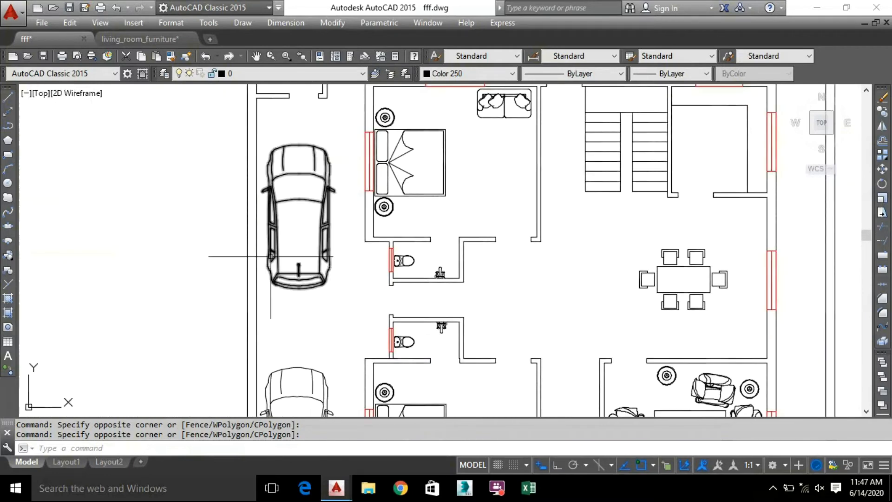
{"action": "middle_click_drag", "start_coordinate": [316, 413], "coordinate": [329, 294]}
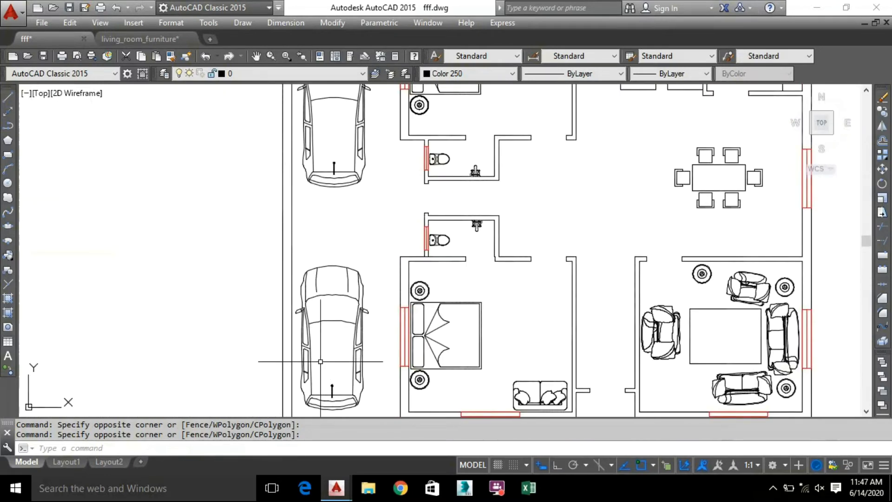
{"action": "middle_click_drag", "start_coordinate": [381, 223], "coordinate": [325, 332]}
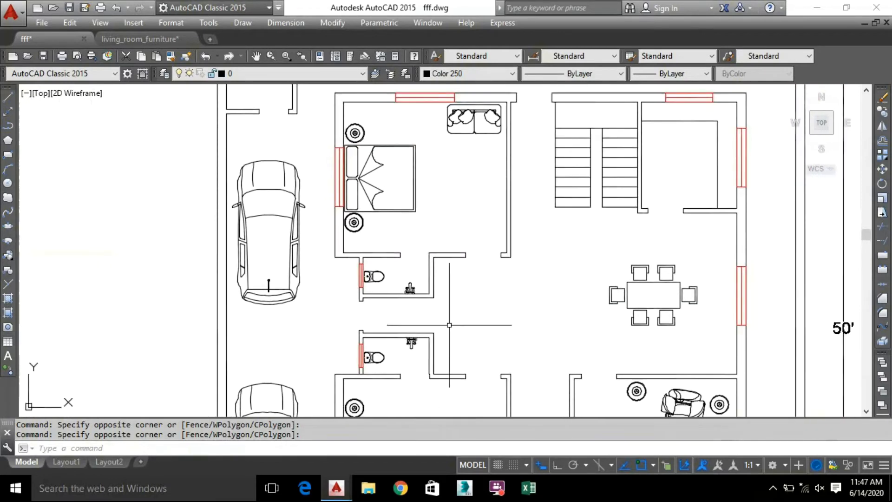
{"action": "scroll", "coordinate": [299, 332], "scroll_direction": "down", "scroll_amount": 2}
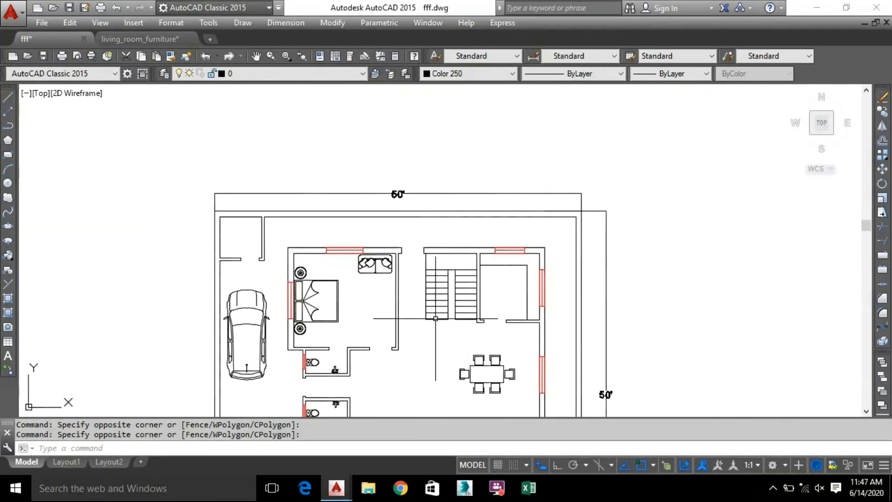
{"action": "middle_click_drag", "start_coordinate": [430, 345], "coordinate": [420, 311]}
Step: Try to recolour the upper bedroom's bed block with index colour 30
{"action": "scroll", "coordinate": [320, 267], "scroll_direction": "up", "scroll_amount": 4}
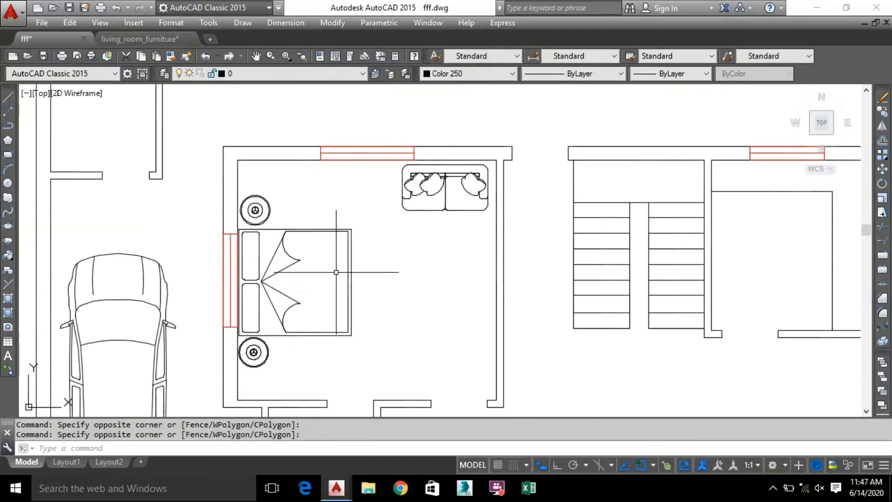
{"action": "left_click", "coordinate": [348, 270]}
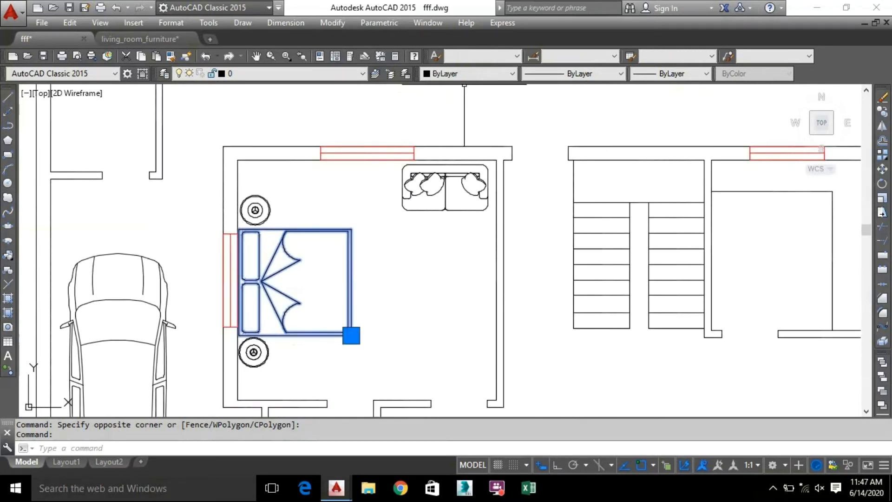
{"action": "left_click", "coordinate": [458, 75]}
{"action": "scroll", "coordinate": [456, 159], "scroll_direction": "down", "scroll_amount": 1}
{"action": "scroll", "coordinate": [460, 140], "scroll_direction": "up", "scroll_amount": 1}
{"action": "scroll", "coordinate": [470, 109], "scroll_direction": "down", "scroll_amount": 1}
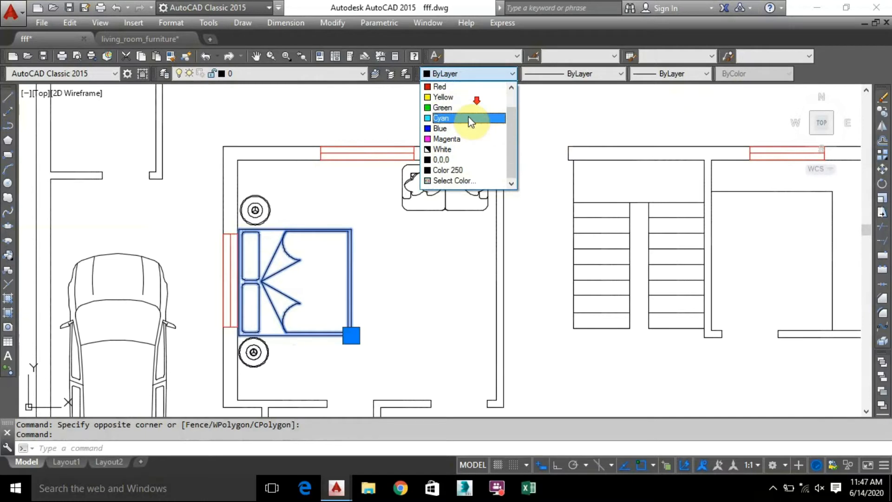
{"action": "left_click", "coordinate": [474, 180]}
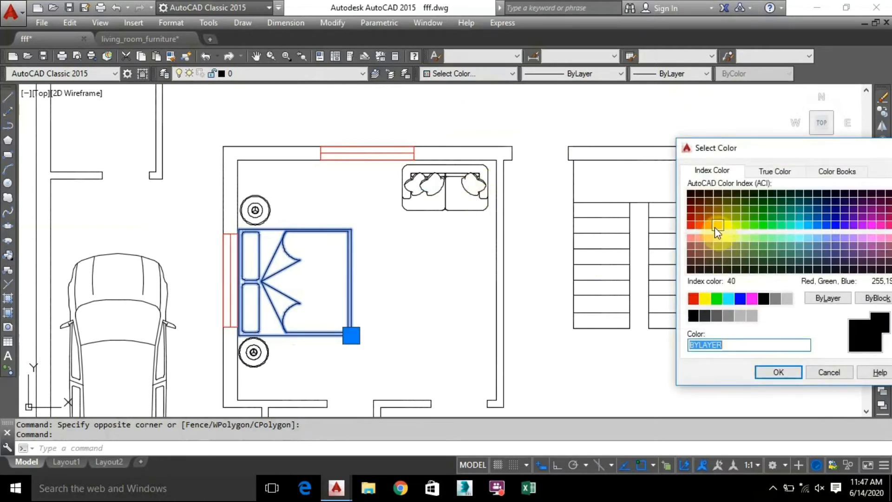
{"action": "left_click", "coordinate": [709, 226]}
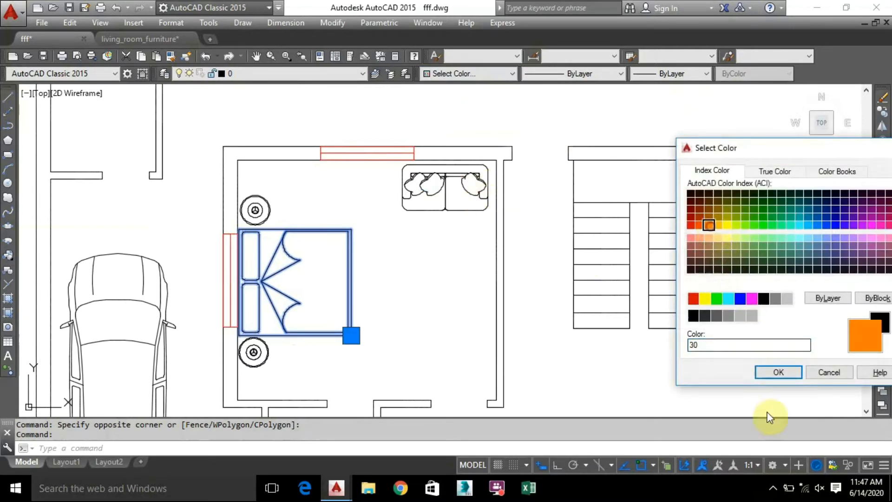
{"action": "left_click", "coordinate": [781, 373]}
{"action": "key", "text": "Escape"}
Step: Explode the upper bedroom's bed block into separate lines and arcs
{"action": "left_click", "coordinate": [392, 355]}
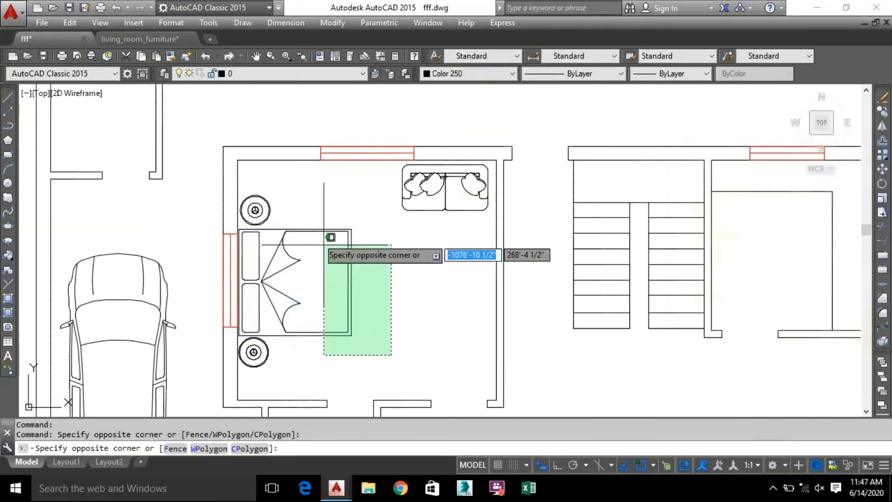
{"action": "left_click", "coordinate": [330, 237]}
{"action": "left_click", "coordinate": [510, 74]}
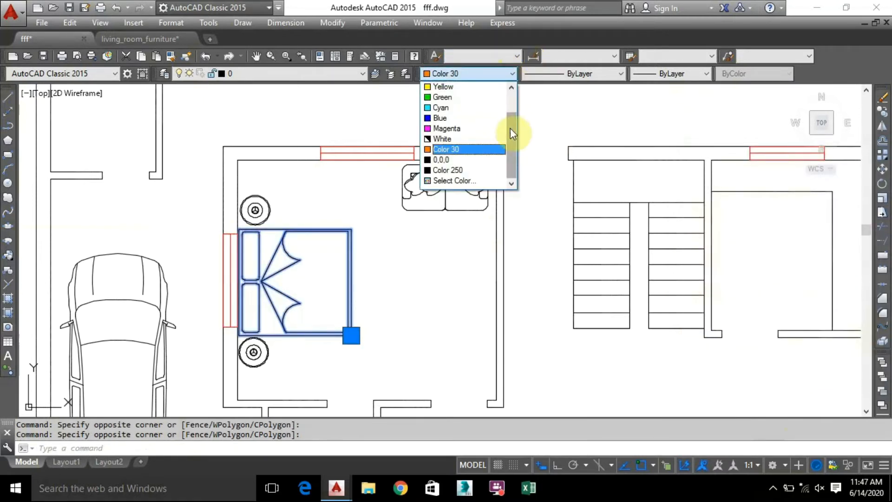
{"action": "left_click", "coordinate": [372, 309]}
{"action": "left_click", "coordinate": [370, 334]}
{"action": "left_click", "coordinate": [370, 334]}
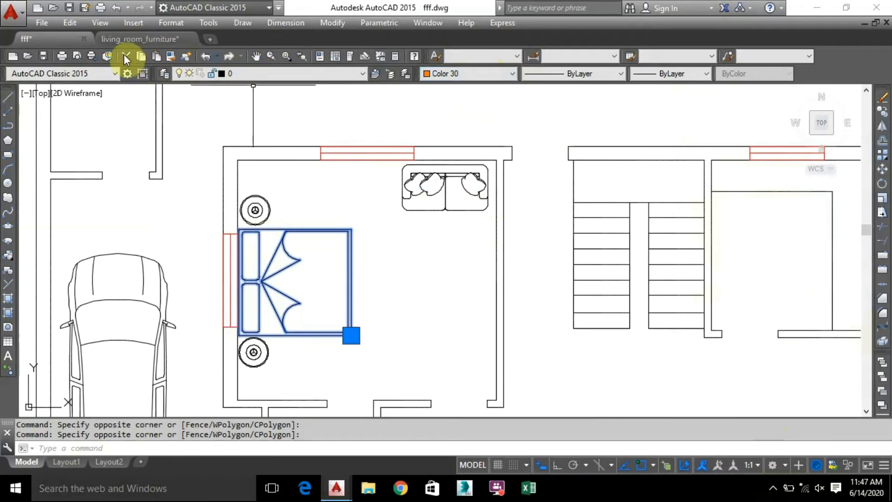
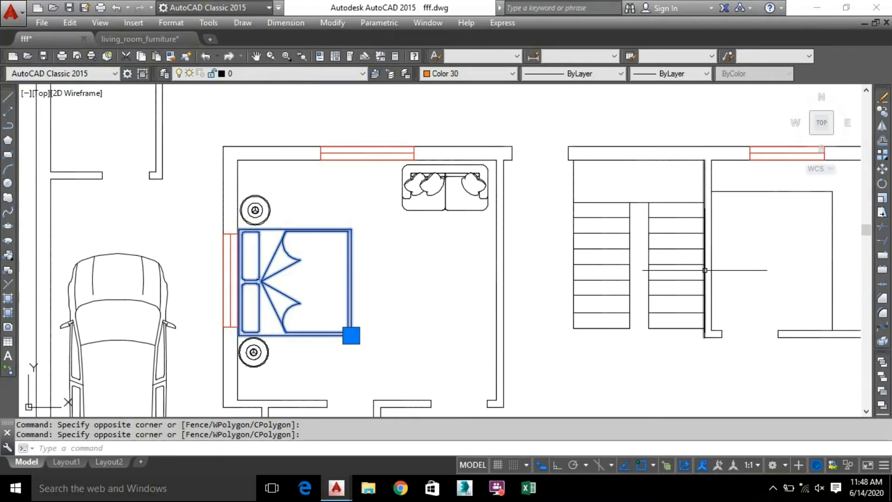
{"action": "left_click", "coordinate": [882, 342]}
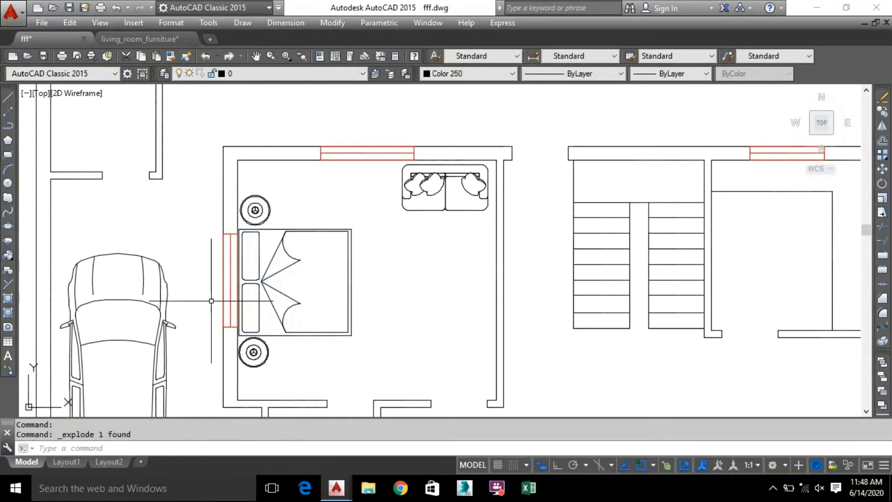
Step: Recolour all parts of the exploded bed, including the frame, blanket and both pillows, with index colour 30
{"action": "scroll", "coordinate": [286, 277], "scroll_direction": "up", "scroll_amount": 4}
{"action": "scroll", "coordinate": [279, 243], "scroll_direction": "up", "scroll_amount": 2}
{"action": "scroll", "coordinate": [231, 178], "scroll_direction": "down", "scroll_amount": 2}
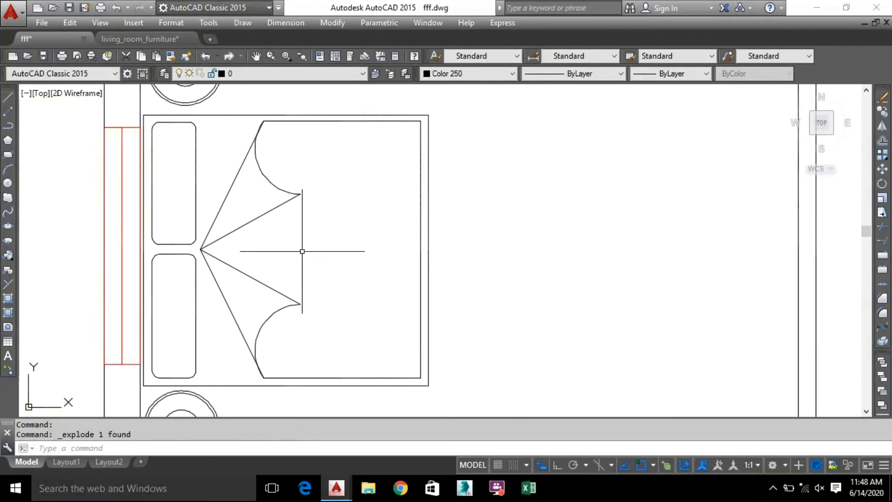
{"action": "scroll", "coordinate": [303, 251], "scroll_direction": "down", "scroll_amount": 4}
{"action": "left_click", "coordinate": [412, 333]}
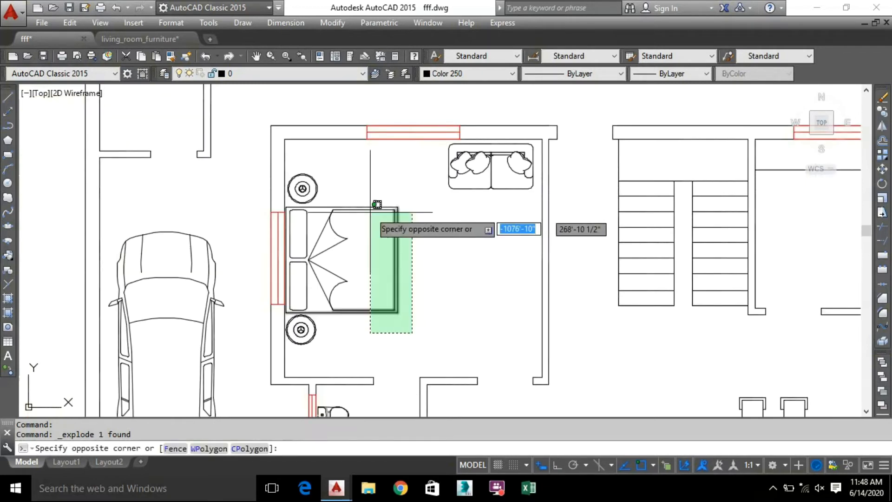
{"action": "left_click", "coordinate": [326, 198]}
{"action": "scroll", "coordinate": [308, 294], "scroll_direction": "up", "scroll_amount": 6}
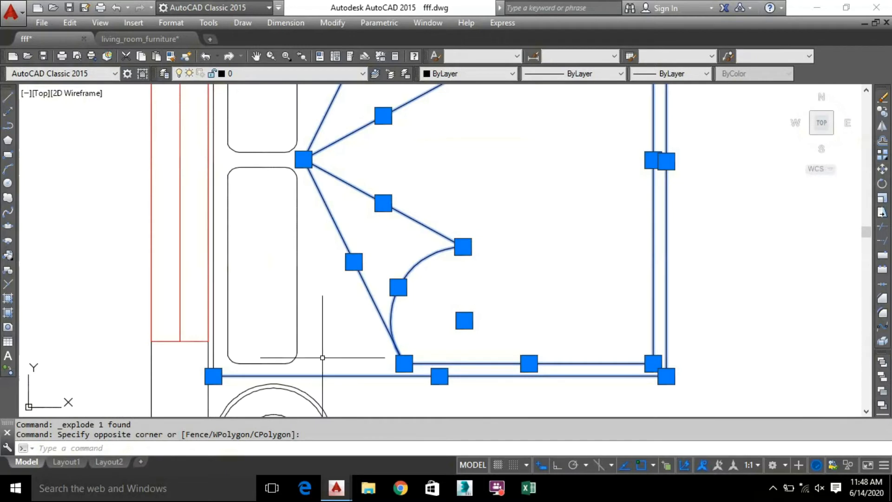
{"action": "left_click", "coordinate": [344, 361]}
{"action": "left_click", "coordinate": [213, 106]}
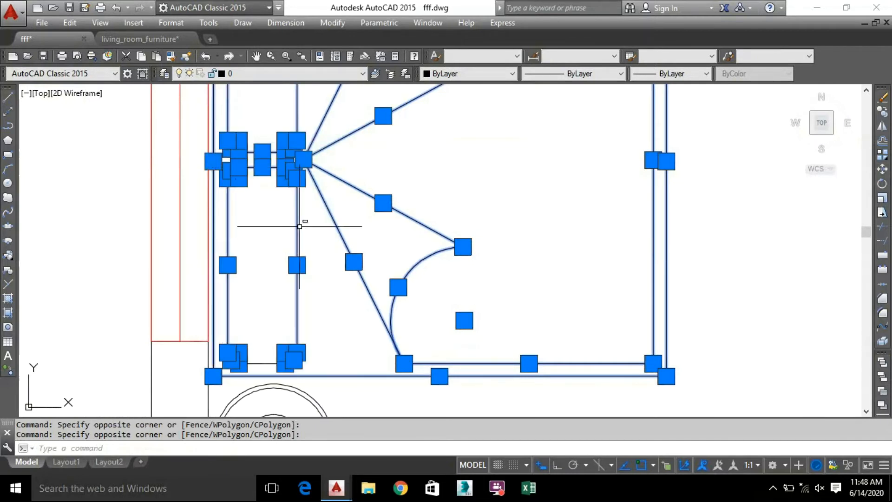
{"action": "left_click", "coordinate": [264, 362]}
{"action": "middle_click_drag", "start_coordinate": [275, 231], "coordinate": [284, 378]}
{"action": "left_click", "coordinate": [274, 103]}
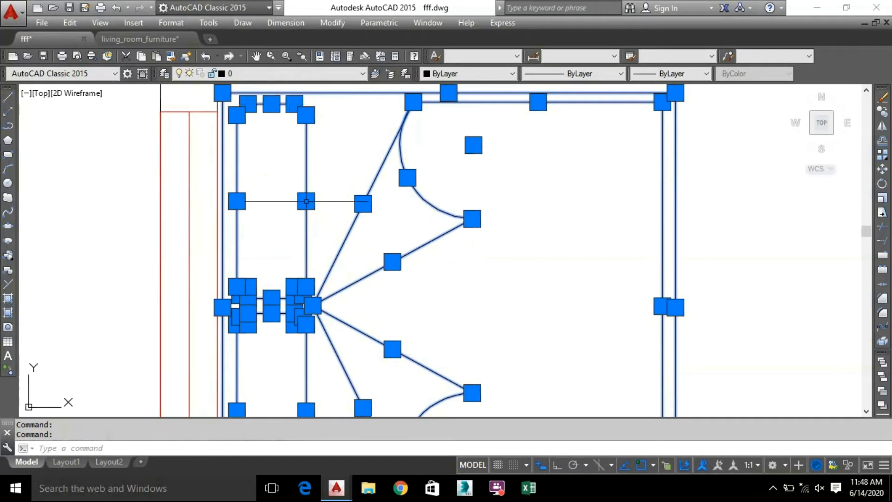
{"action": "scroll", "coordinate": [462, 205], "scroll_direction": "down", "scroll_amount": 5}
{"action": "left_click", "coordinate": [483, 74]}
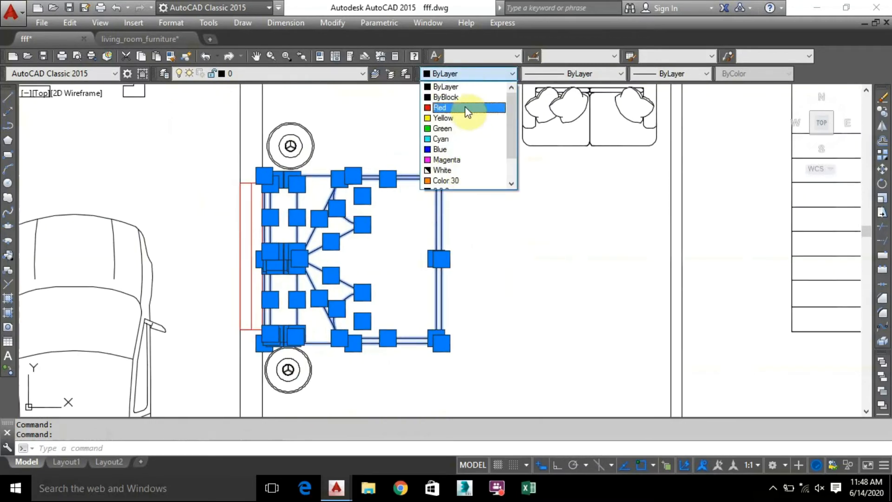
{"action": "scroll", "coordinate": [460, 140], "scroll_direction": "down", "scroll_amount": 1}
{"action": "scroll", "coordinate": [462, 145], "scroll_direction": "up", "scroll_amount": 1}
{"action": "scroll", "coordinate": [464, 139], "scroll_direction": "down", "scroll_amount": 1}
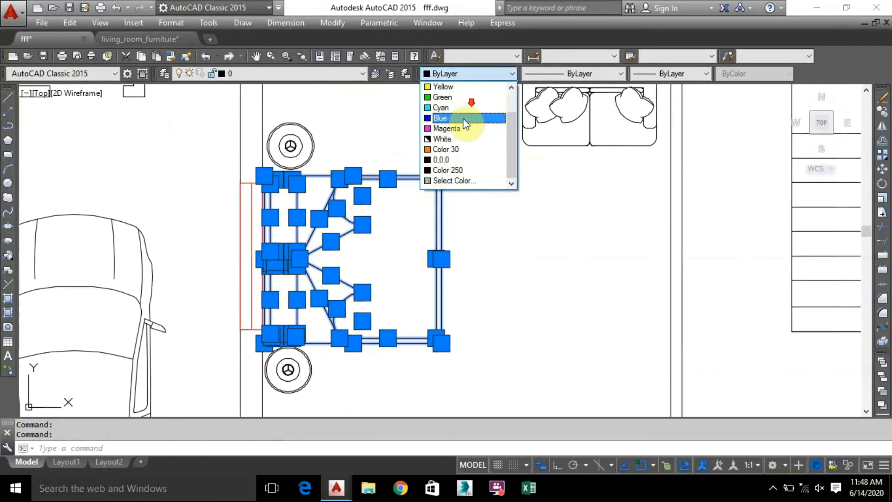
{"action": "left_click", "coordinate": [469, 181]}
{"action": "left_click", "coordinate": [711, 226]}
{"action": "left_click", "coordinate": [790, 368]}
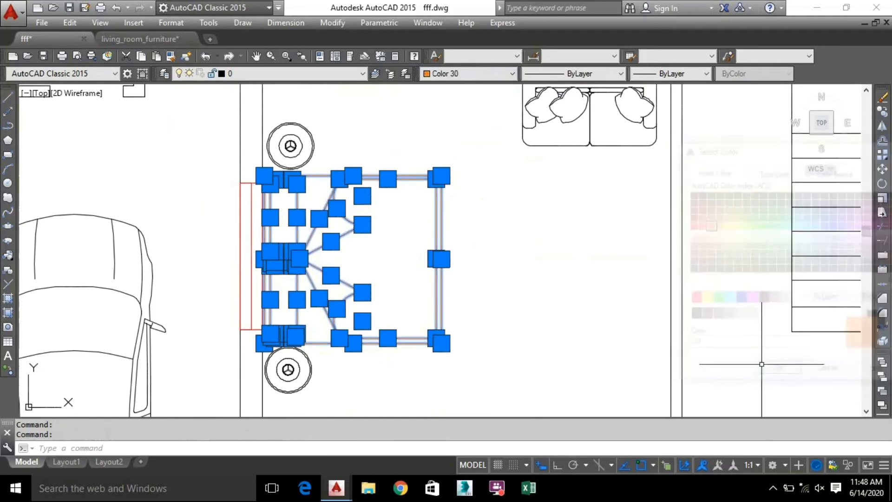
{"action": "left_click", "coordinate": [548, 261]}
{"action": "left_click", "coordinate": [545, 266]}
Step: Apply Color 30 to the remaining outline pieces at the corners of the bed's upper pillow
{"action": "scroll", "coordinate": [543, 268], "scroll_direction": "down", "scroll_amount": 2}
{"action": "middle_click_drag", "start_coordinate": [528, 256], "coordinate": [523, 223]}
{"action": "scroll", "coordinate": [390, 179], "scroll_direction": "up", "scroll_amount": 2}
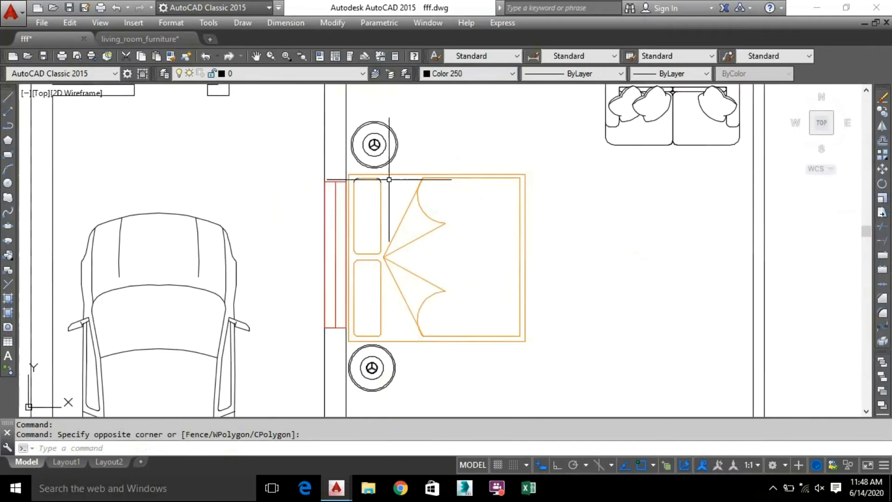
{"action": "scroll", "coordinate": [389, 179], "scroll_direction": "up", "scroll_amount": 2}
{"action": "left_click", "coordinate": [392, 199]}
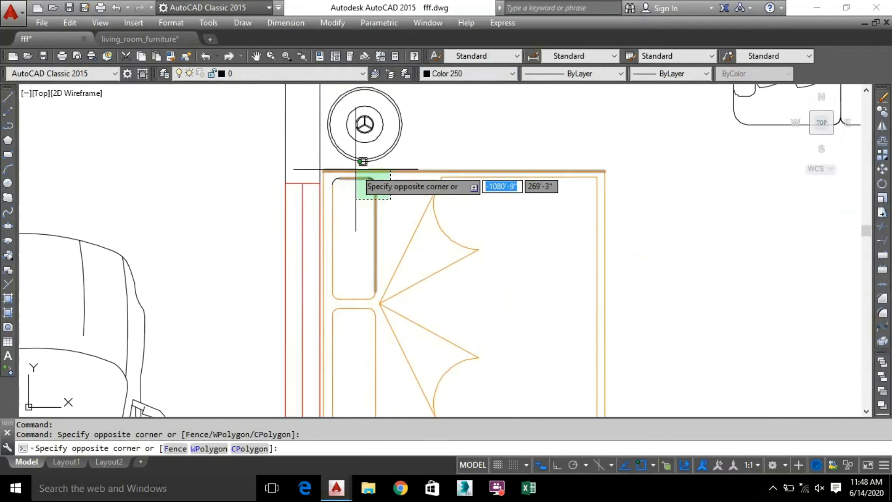
{"action": "left_click", "coordinate": [331, 176]}
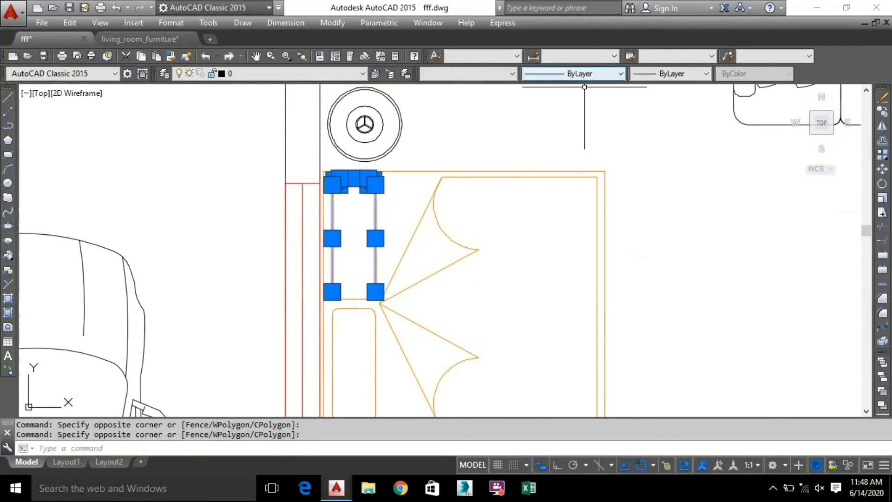
{"action": "left_click", "coordinate": [451, 75]}
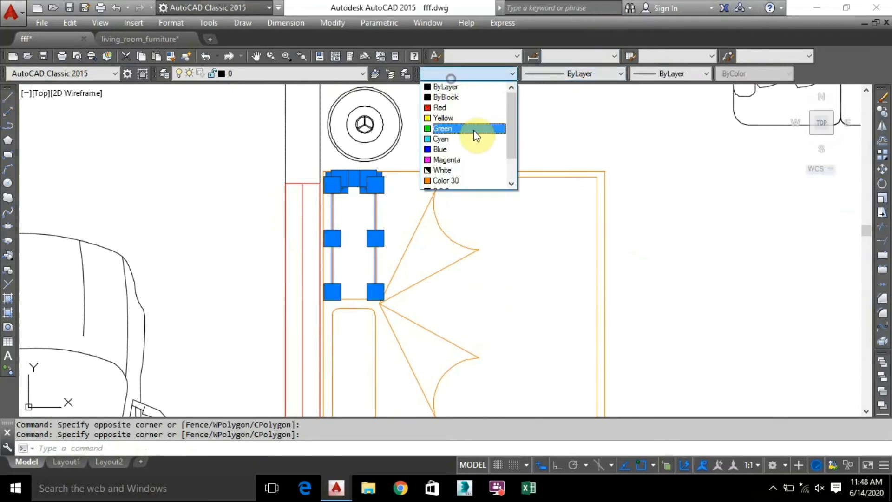
{"action": "left_click", "coordinate": [454, 181]}
{"action": "key", "text": "Escape"}
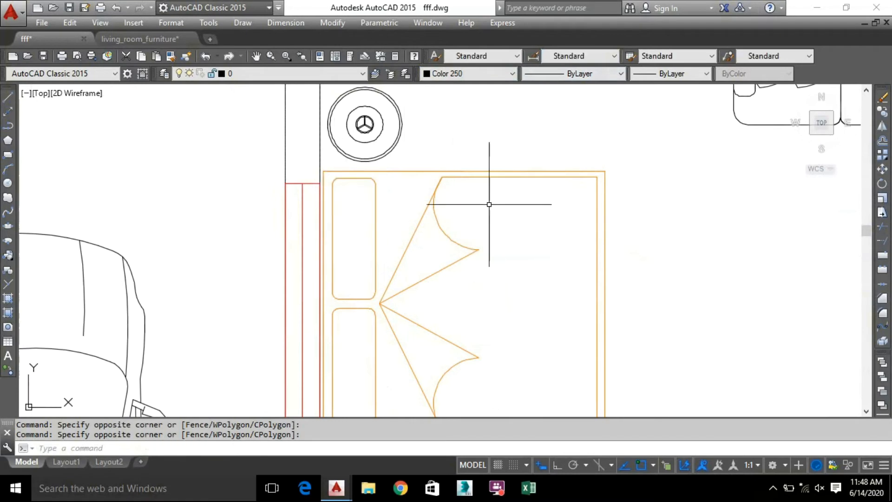
Step: Switch the workspace to Drafting & Annotation and dismiss the floating palette covering the drawing
{"action": "scroll", "coordinate": [501, 213], "scroll_direction": "down", "scroll_amount": 1}
{"action": "middle_click_drag", "start_coordinate": [501, 213], "coordinate": [401, 131]}
{"action": "scroll", "coordinate": [423, 197], "scroll_direction": "down", "scroll_amount": 2}
{"action": "middle_click_drag", "start_coordinate": [498, 208], "coordinate": [377, 224]}
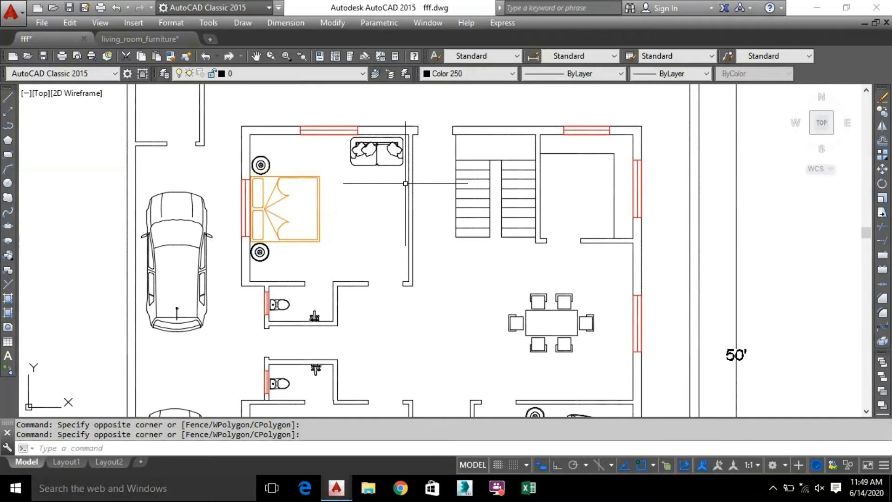
{"action": "middle_click_drag", "start_coordinate": [386, 212], "coordinate": [343, 141]}
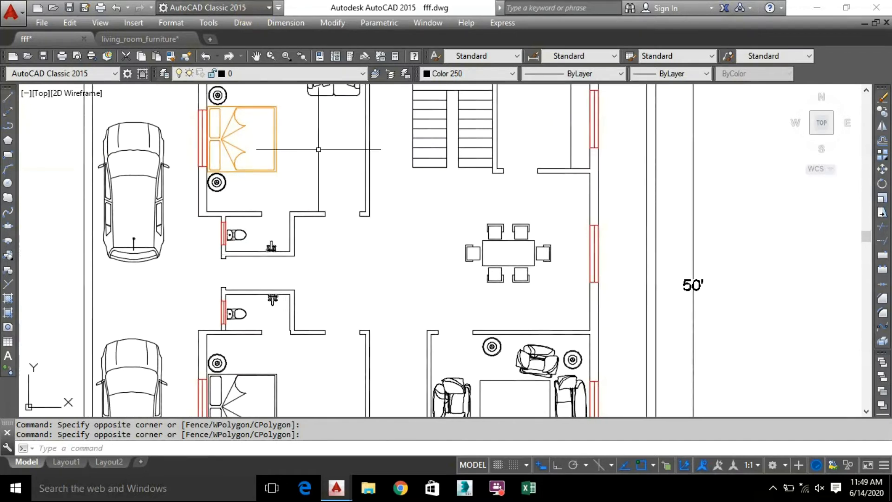
{"action": "left_click", "coordinate": [225, 12]}
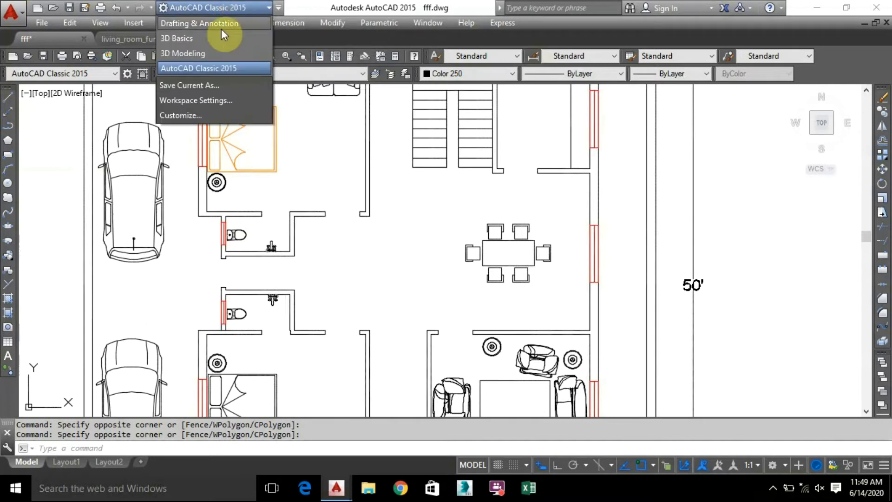
{"action": "left_click", "coordinate": [216, 24]}
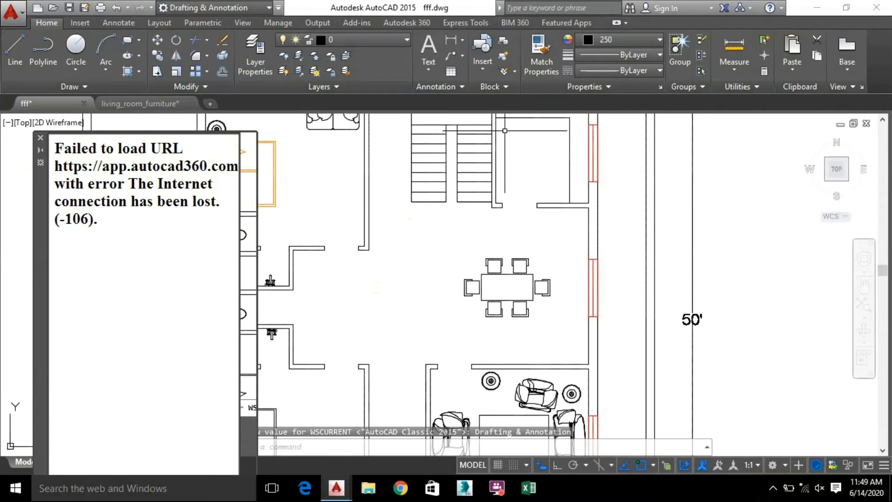
{"action": "left_click", "coordinate": [40, 138]}
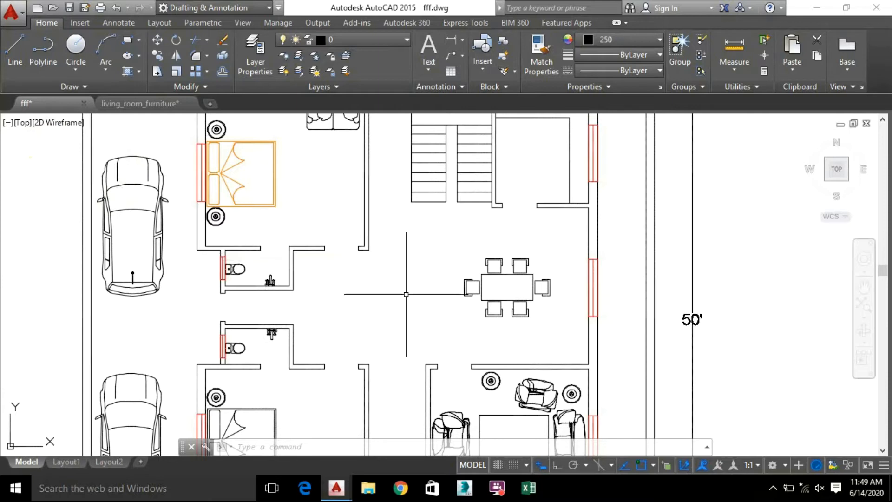
Step: Recolour the round lamp below the bed in the upper bedroom with true colour 169,83,160
{"action": "scroll", "coordinate": [406, 295], "scroll_direction": "down", "scroll_amount": 5}
{"action": "middle_click_drag", "start_coordinate": [406, 294], "coordinate": [384, 264]}
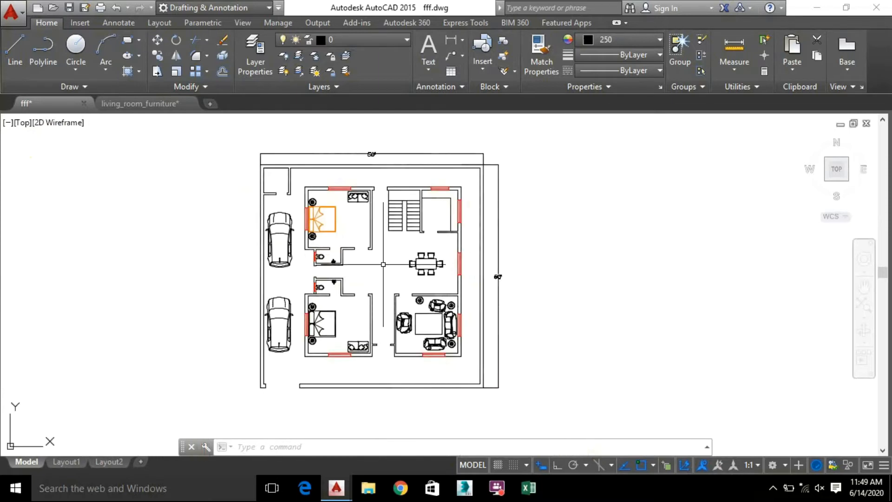
{"action": "key", "text": "Escape"}
{"action": "scroll", "coordinate": [300, 223], "scroll_direction": "up", "scroll_amount": 4}
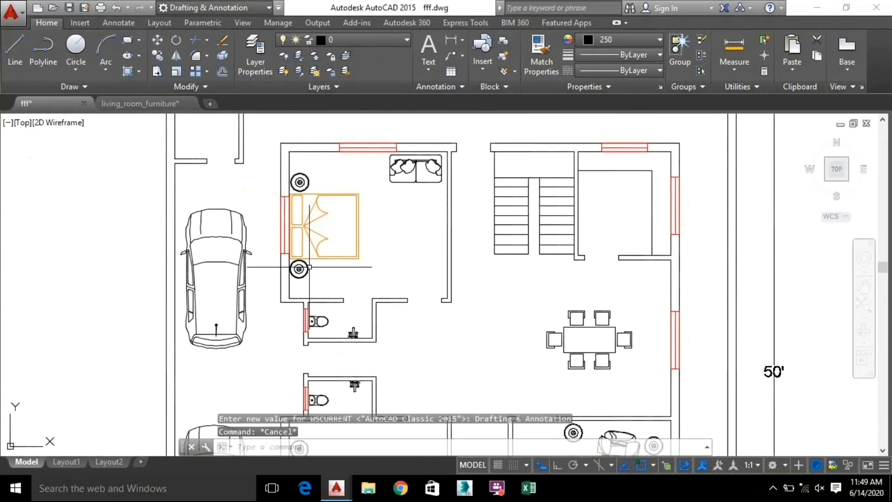
{"action": "scroll", "coordinate": [301, 273], "scroll_direction": "up", "scroll_amount": 5}
{"action": "left_click", "coordinate": [320, 292]}
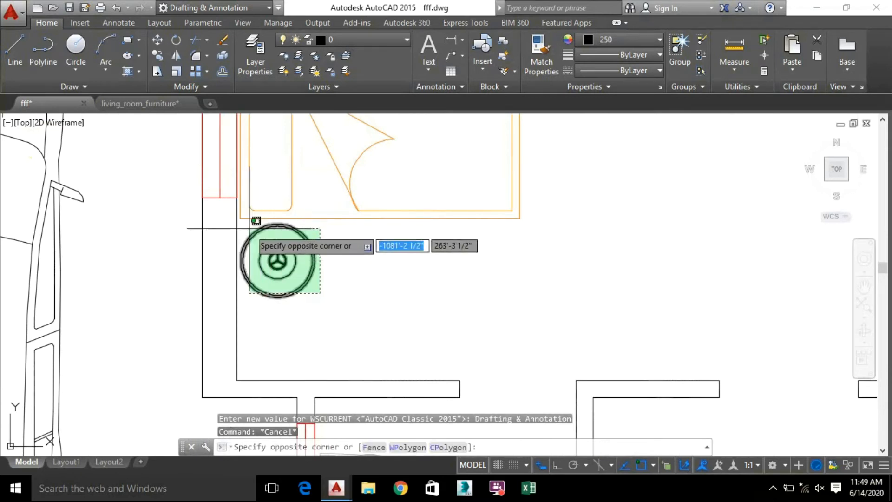
{"action": "left_click", "coordinate": [248, 228]}
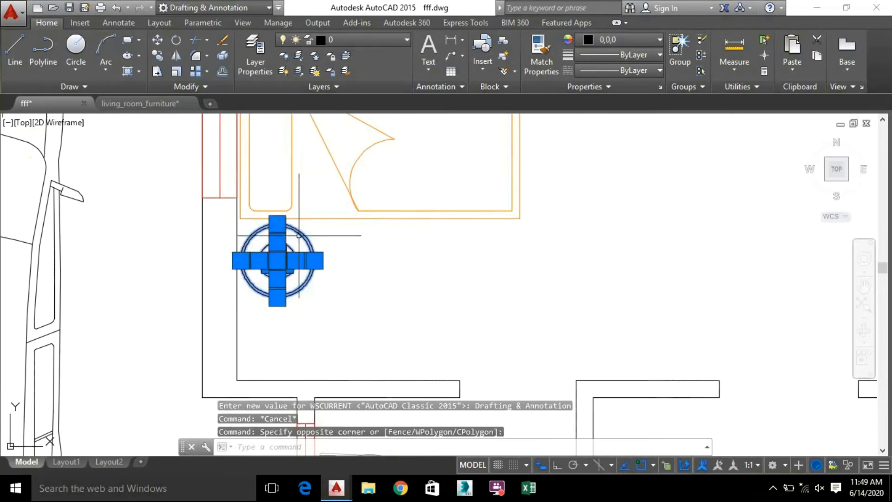
{"action": "left_click", "coordinate": [618, 40]}
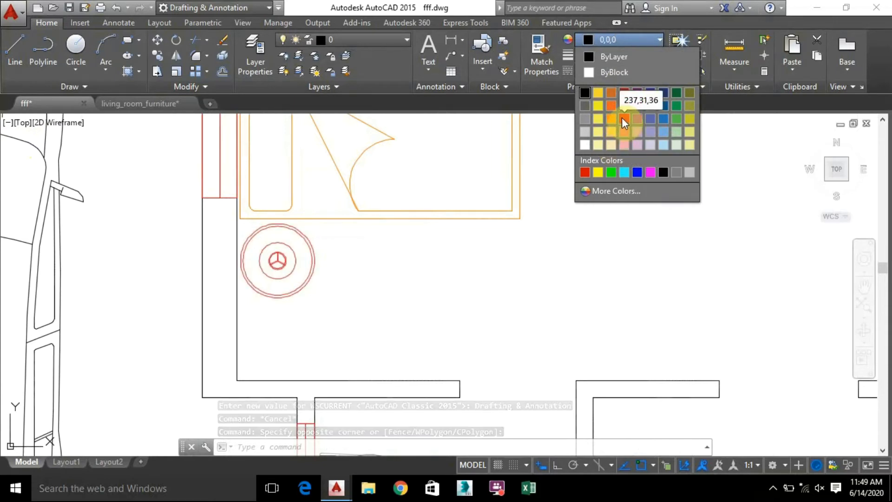
{"action": "left_click", "coordinate": [639, 119]}
{"action": "left_click", "coordinate": [510, 283]}
{"action": "key", "text": "Escape"}
Step: Apply true colour 169,83,160 to the round lamp above the upper bedroom's bed
{"action": "middle_click_drag", "start_coordinate": [452, 267], "coordinate": [417, 426]}
{"action": "scroll", "coordinate": [406, 262], "scroll_direction": "down", "scroll_amount": 2}
{"action": "middle_click_drag", "start_coordinate": [406, 262], "coordinate": [426, 383]}
{"action": "left_click", "coordinate": [378, 270]}
{"action": "left_click", "coordinate": [319, 229]}
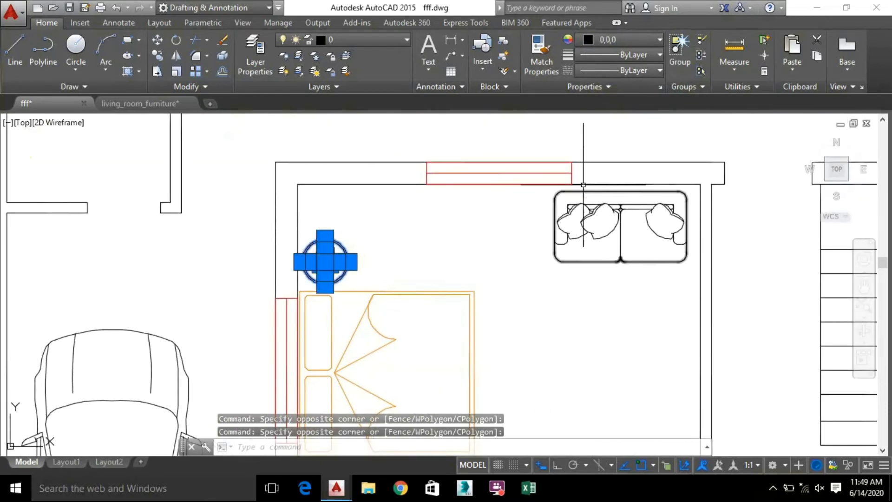
{"action": "left_click", "coordinate": [622, 43]}
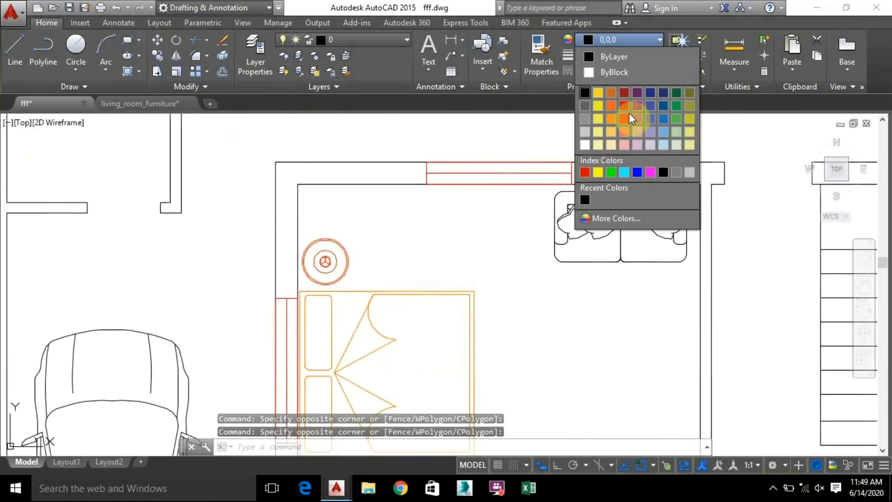
{"action": "left_click", "coordinate": [637, 105]}
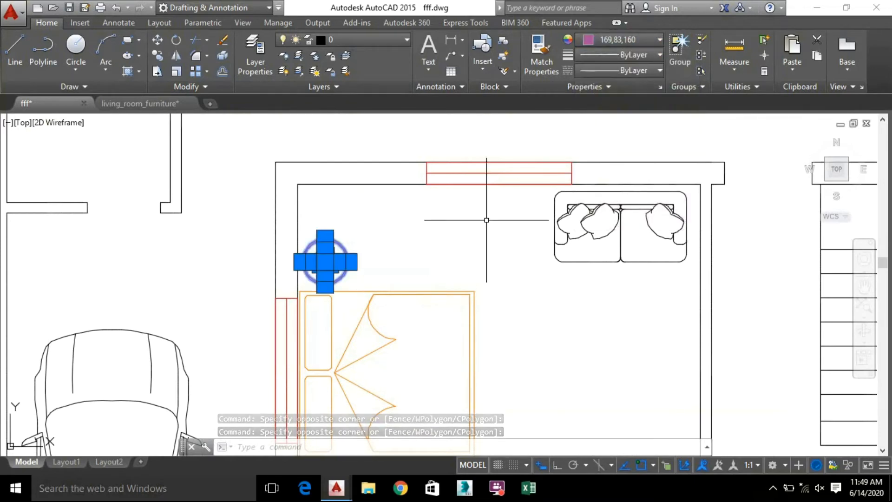
{"action": "key", "text": "Escape"}
{"action": "scroll", "coordinate": [506, 305], "scroll_direction": "down", "scroll_amount": 2}
{"action": "middle_click_drag", "start_coordinate": [504, 365], "coordinate": [436, 217]}
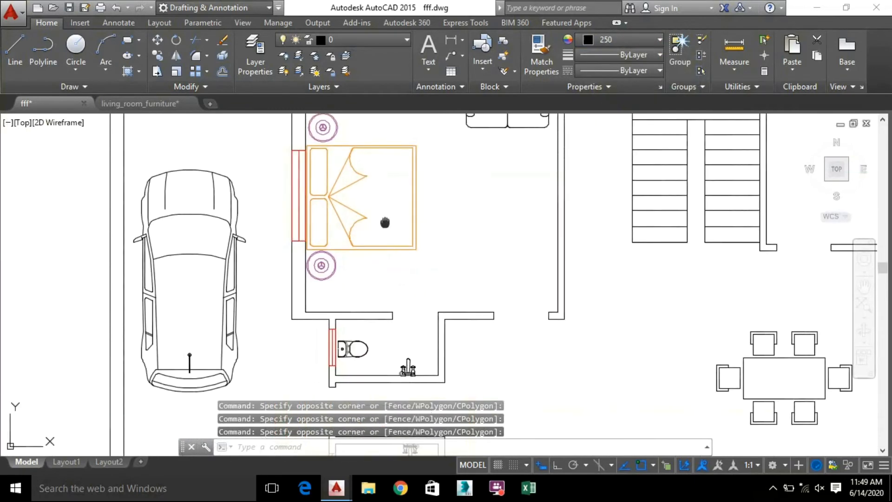
{"action": "scroll", "coordinate": [470, 294], "scroll_direction": "up", "scroll_amount": 2}
{"action": "left_click", "coordinate": [477, 288]}
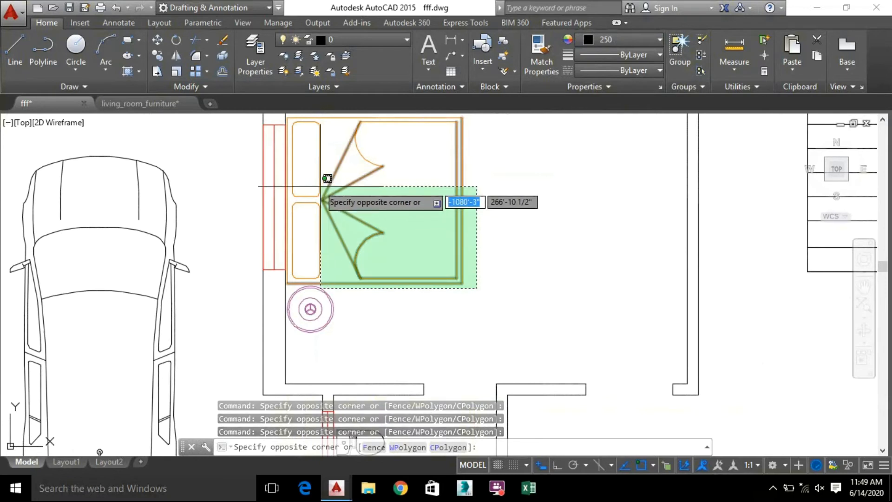
{"action": "left_click", "coordinate": [327, 179]}
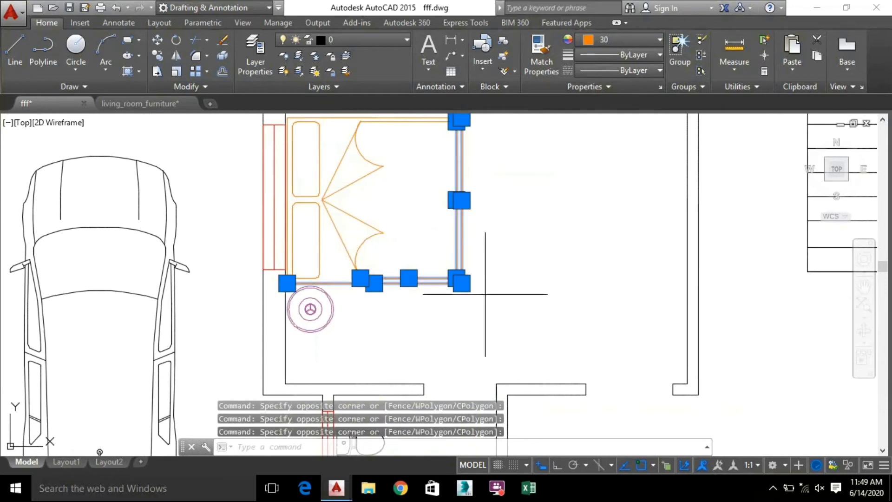
{"action": "key", "text": "Escape"}
Step: Change the main part of the upper bedroom's bed, with its blanket and pillow outlines, to true colour 205,105,40
{"action": "scroll", "coordinate": [470, 285], "scroll_direction": "up", "scroll_amount": 4}
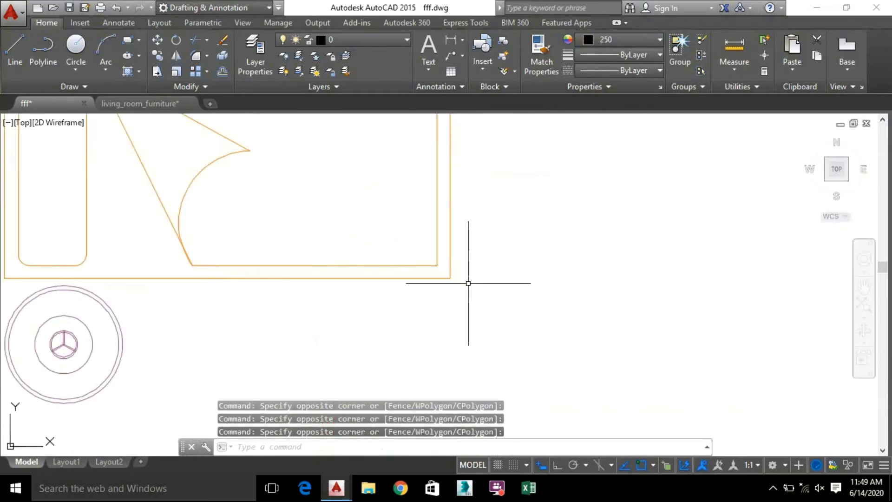
{"action": "left_click", "coordinate": [468, 283]}
{"action": "middle_click_drag", "start_coordinate": [60, 156], "coordinate": [193, 284]}
{"action": "middle_click_drag", "start_coordinate": [137, 136], "coordinate": [151, 325]}
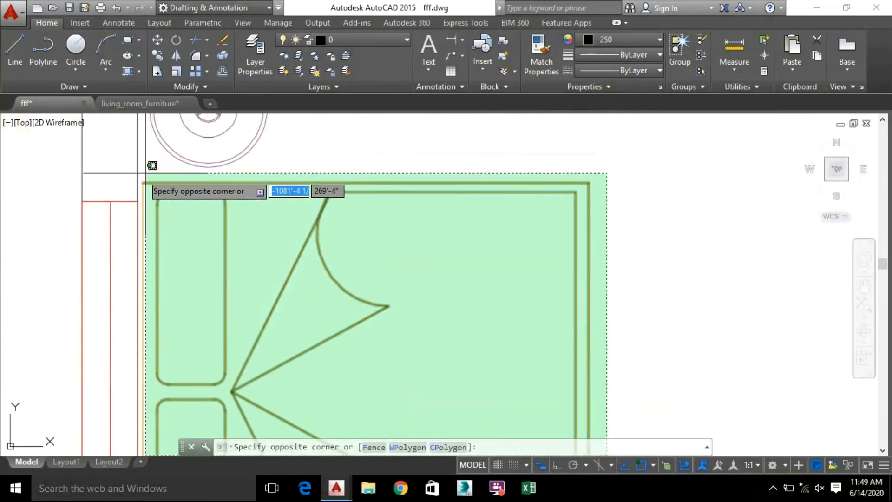
{"action": "left_click", "coordinate": [142, 175]}
{"action": "scroll", "coordinate": [410, 289], "scroll_direction": "down", "scroll_amount": 4}
{"action": "middle_click_drag", "start_coordinate": [403, 277], "coordinate": [331, 180]}
{"action": "left_click", "coordinate": [619, 44]}
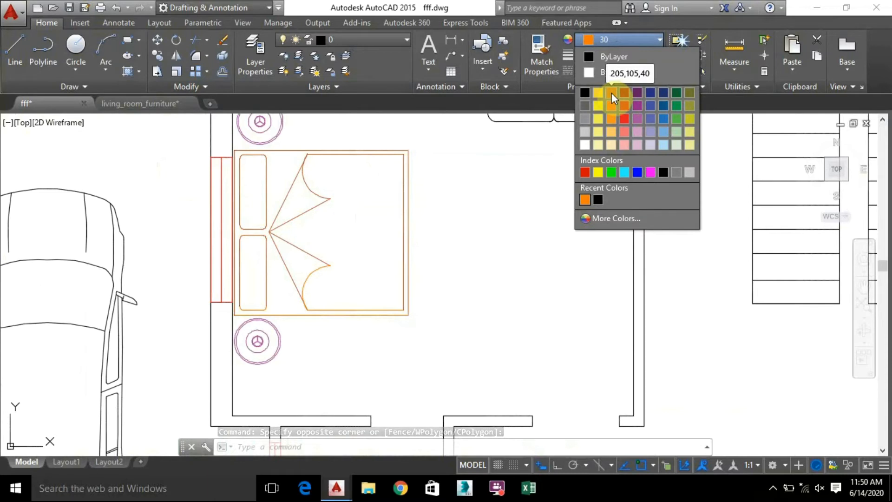
{"action": "left_click", "coordinate": [531, 317]}
{"action": "key", "text": "Escape"}
Step: Recolour the lower edge pieces of the upper bedroom's bed and its lower pillow with true colour 205,105,40
{"action": "scroll", "coordinate": [374, 322], "scroll_direction": "up", "scroll_amount": 4}
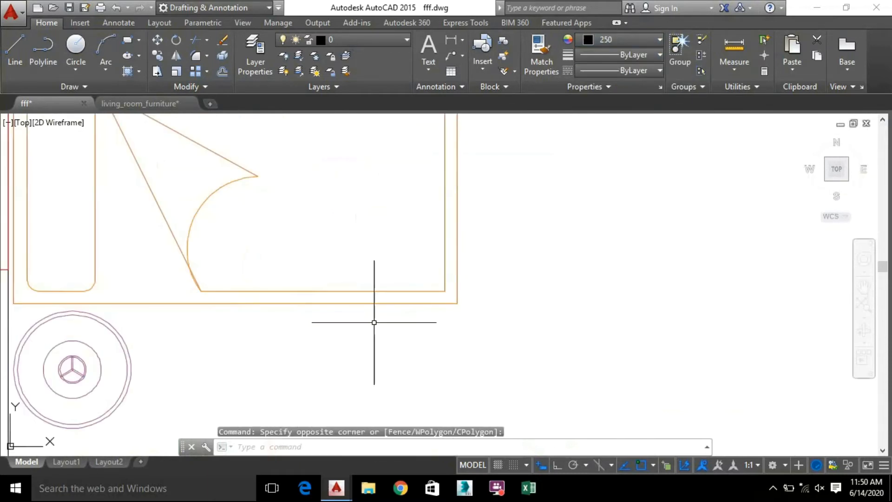
{"action": "left_click", "coordinate": [473, 306]}
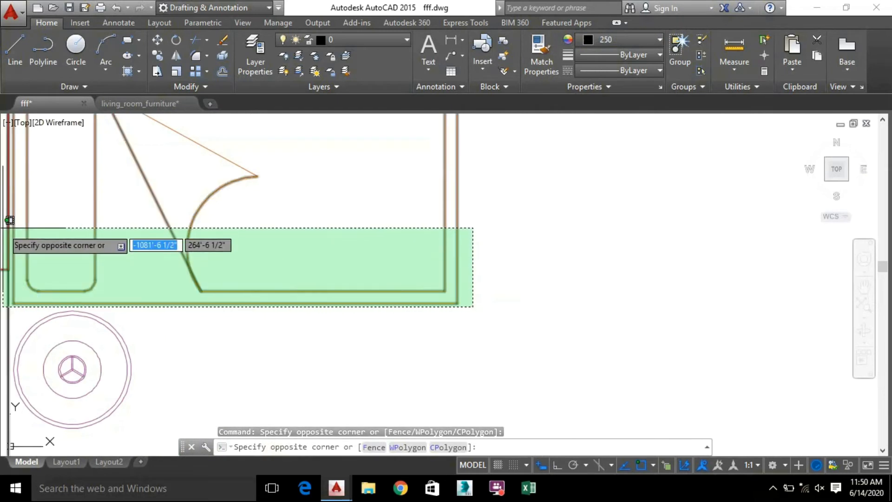
{"action": "left_click", "coordinate": [13, 231]}
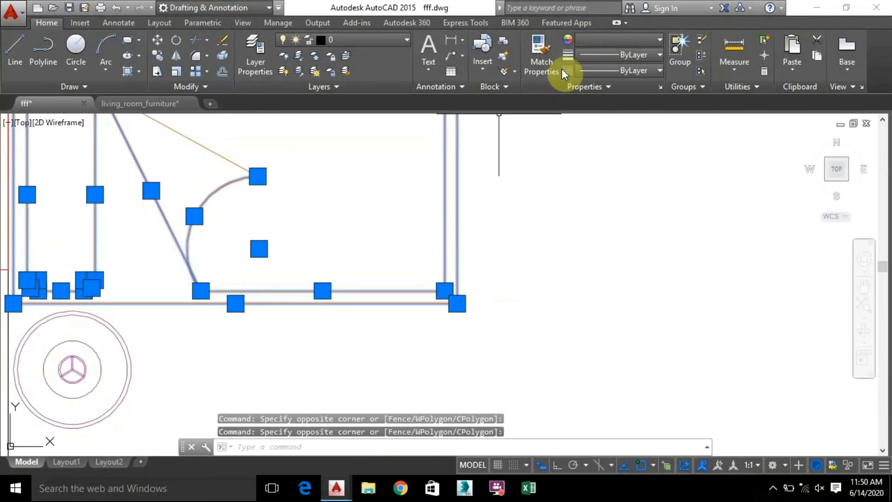
{"action": "left_click", "coordinate": [612, 39]}
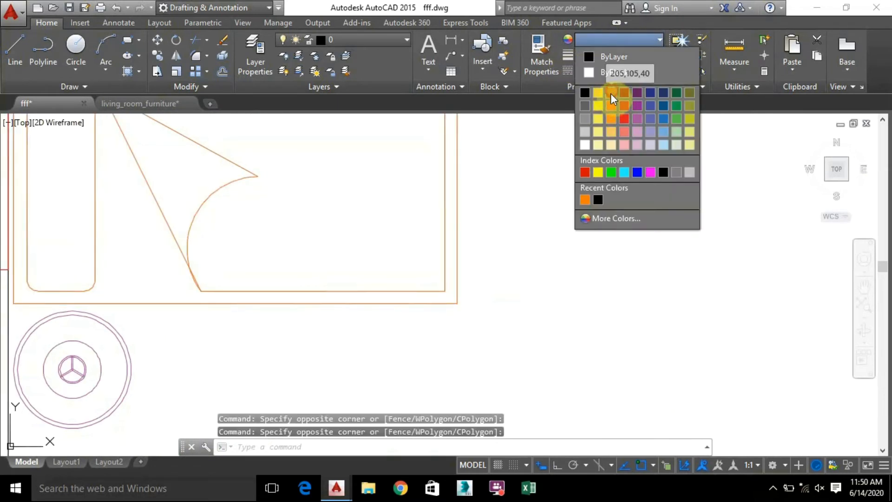
{"action": "left_click", "coordinate": [611, 93]}
{"action": "key", "text": "Escape"}
Step: Recolour the whole bed in the lower bedroom in the same brown-orange as the upper bedroom's bed
{"action": "scroll", "coordinate": [557, 249], "scroll_direction": "down", "scroll_amount": 5}
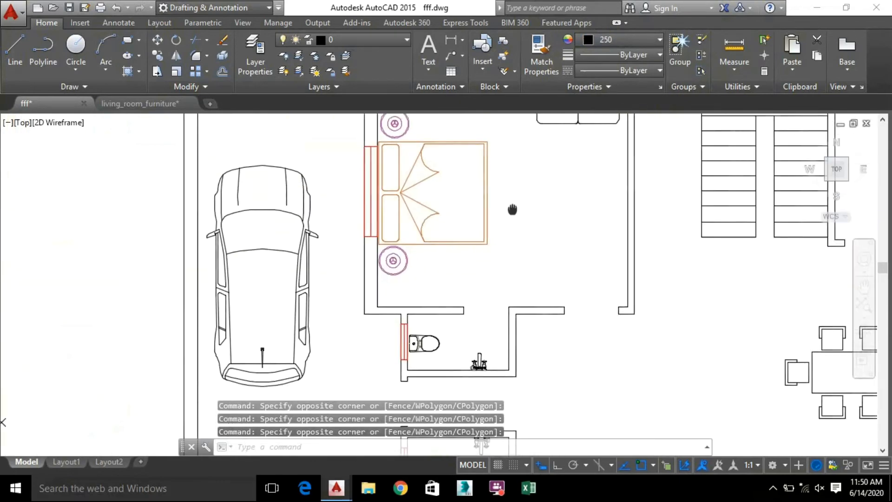
{"action": "scroll", "coordinate": [512, 207], "scroll_direction": "down", "scroll_amount": 3}
{"action": "scroll", "coordinate": [470, 354], "scroll_direction": "up", "scroll_amount": 6}
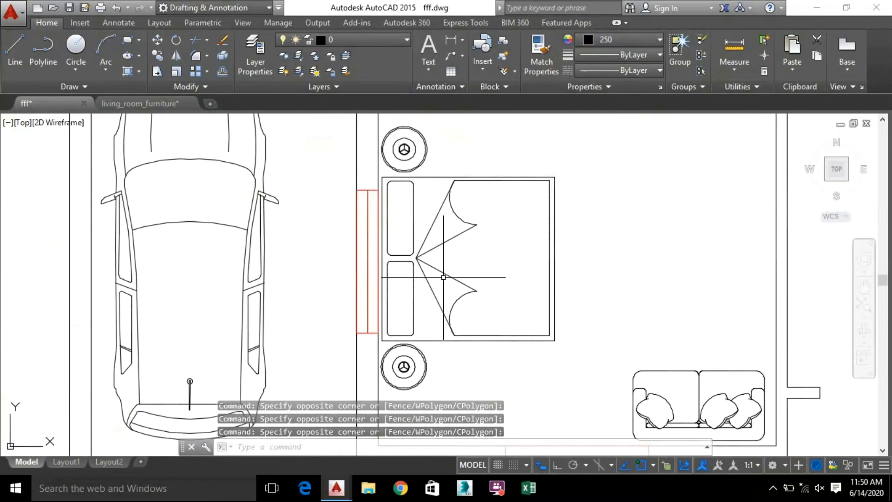
{"action": "left_click", "coordinate": [552, 195]}
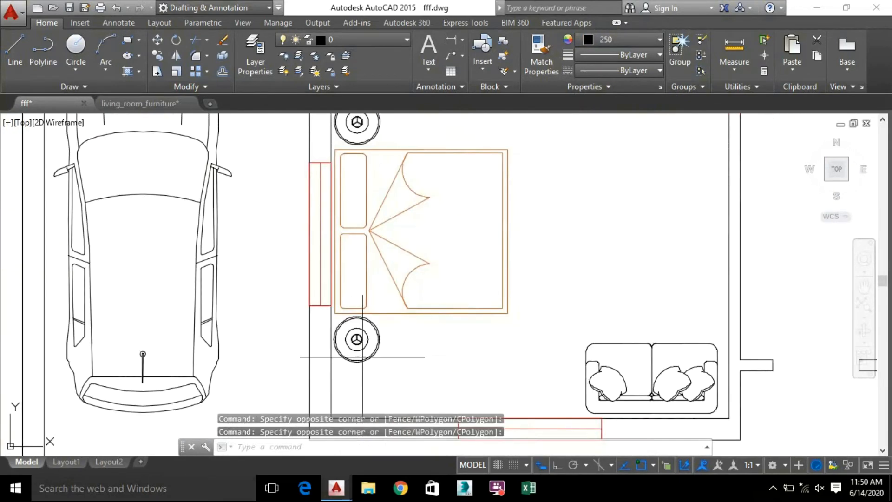
Step: Recolour the round lamp below the lower bedroom's bed with true colour 169,83,160
{"action": "left_click", "coordinate": [362, 356]}
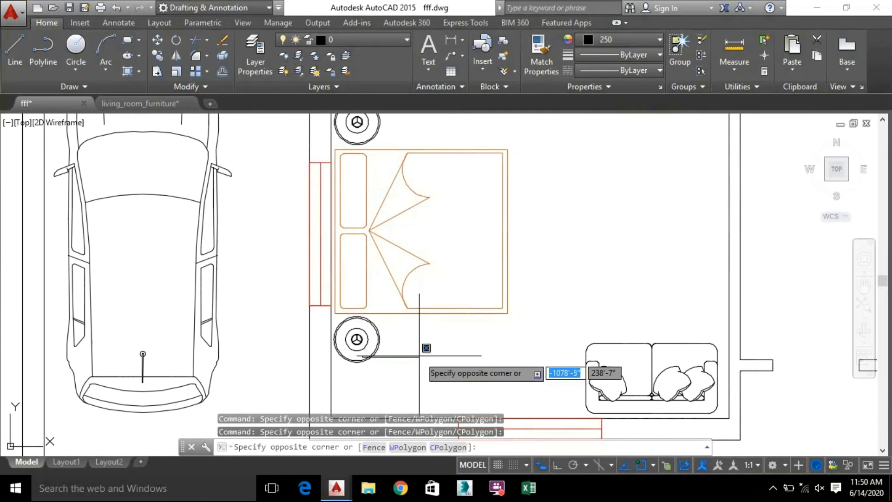
{"action": "left_click", "coordinate": [418, 356]}
{"action": "left_click", "coordinate": [401, 357]}
{"action": "left_click", "coordinate": [352, 331]}
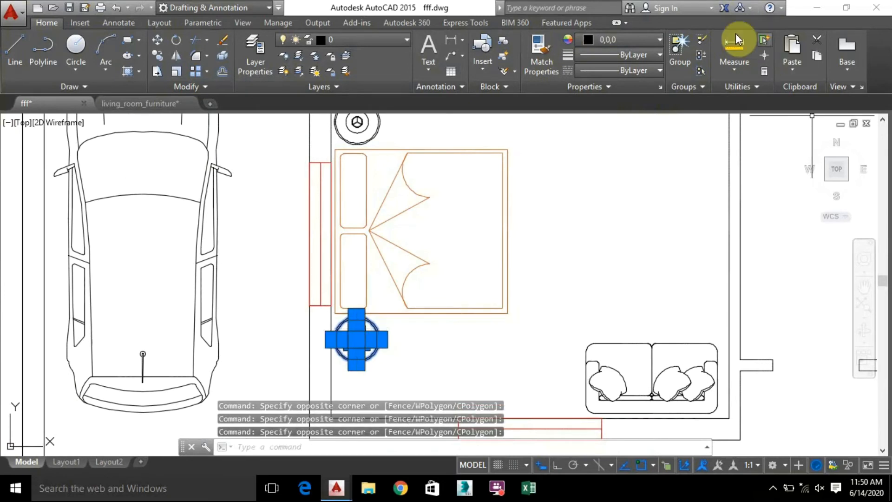
{"action": "left_click", "coordinate": [638, 42]}
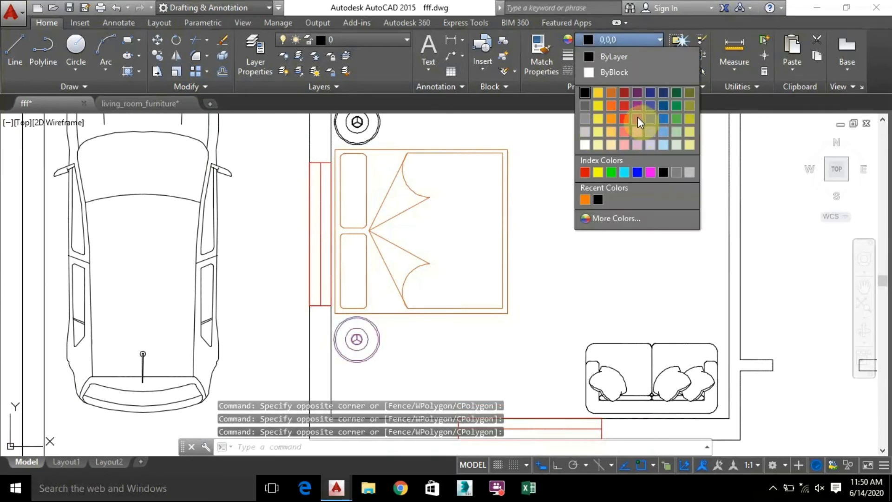
{"action": "left_click", "coordinate": [638, 119]}
Step: Give the round lamp above the lower bedroom's bed true colour 169,83,160
{"action": "middle_click_drag", "start_coordinate": [451, 191], "coordinate": [462, 346]}
{"action": "scroll", "coordinate": [386, 303], "scroll_direction": "up", "scroll_amount": 2}
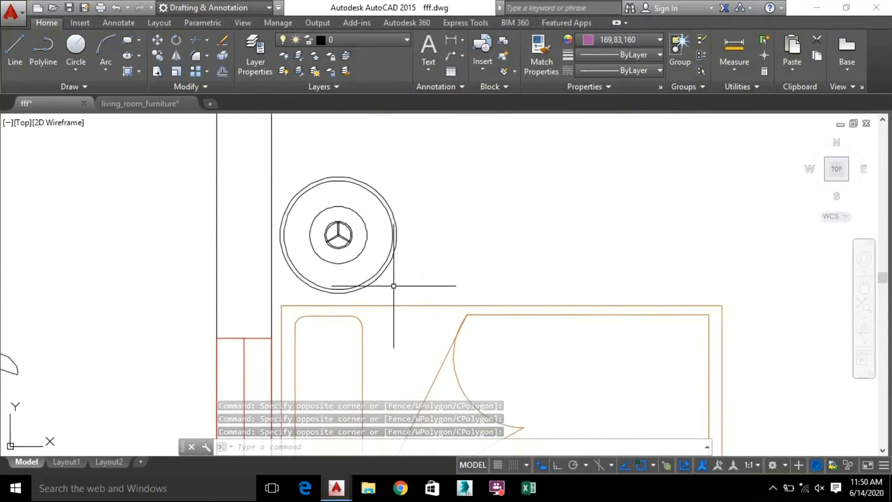
{"action": "left_click", "coordinate": [396, 302]}
{"action": "left_click", "coordinate": [303, 168]}
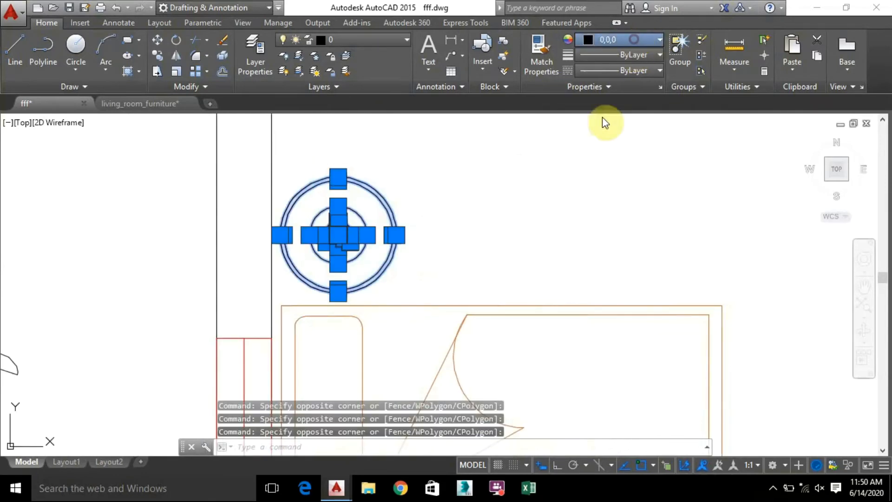
{"action": "left_click", "coordinate": [620, 40]}
{"action": "left_click", "coordinate": [638, 116]}
{"action": "key", "text": "Escape"}
Step: Recolour the two-seat sofa with cushions in the lower bedroom's corner with true colour 205,105,40
{"action": "scroll", "coordinate": [583, 201], "scroll_direction": "down", "scroll_amount": 4}
{"action": "middle_click_drag", "start_coordinate": [584, 201], "coordinate": [420, 141]}
{"action": "scroll", "coordinate": [583, 244], "scroll_direction": "down", "scroll_amount": 2}
{"action": "middle_click_drag", "start_coordinate": [583, 244], "coordinate": [524, 181]}
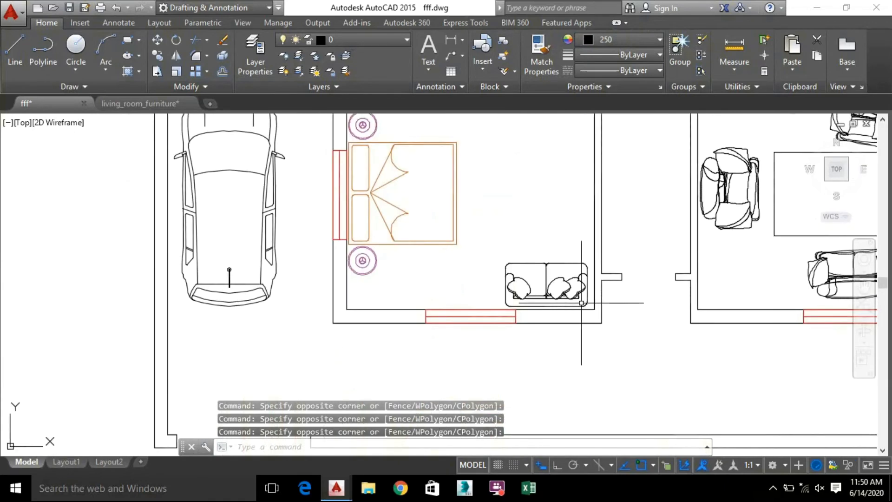
{"action": "scroll", "coordinate": [582, 303], "scroll_direction": "up", "scroll_amount": 5}
{"action": "left_click", "coordinate": [615, 327]}
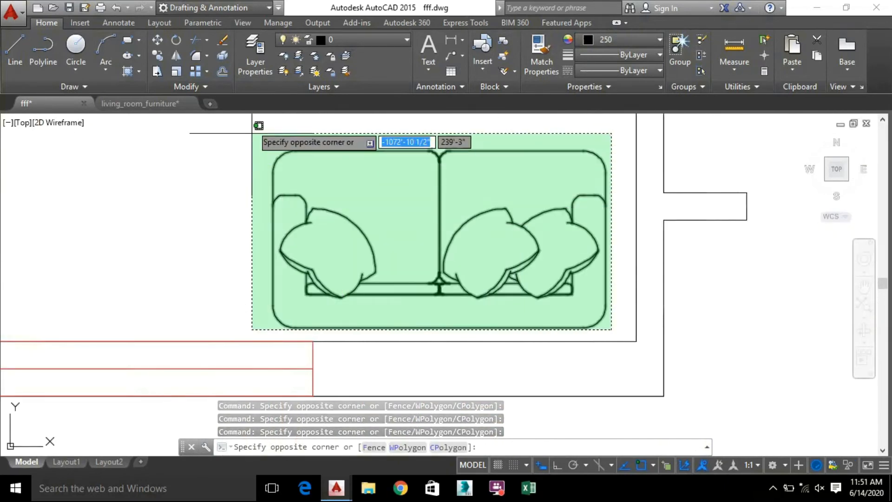
{"action": "left_click", "coordinate": [256, 134]}
{"action": "left_click", "coordinate": [653, 40]}
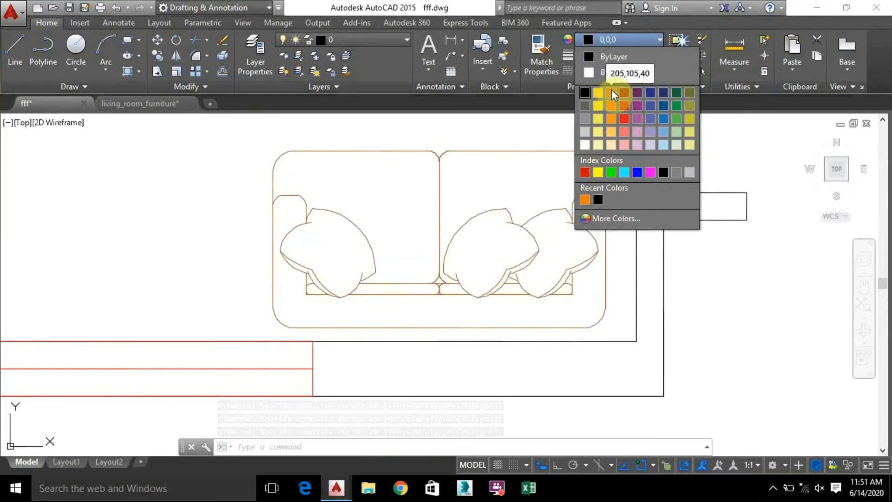
{"action": "left_click", "coordinate": [629, 105]}
{"action": "left_click", "coordinate": [154, 216]}
{"action": "key", "text": "Escape"}
Step: Try to recolour the sofa block to the left of the living room's rectangular centre table
{"action": "scroll", "coordinate": [154, 191], "scroll_direction": "down", "scroll_amount": 6}
{"action": "middle_click_drag", "start_coordinate": [179, 180], "coordinate": [249, 374]}
{"action": "scroll", "coordinate": [270, 337], "scroll_direction": "down", "scroll_amount": 2}
{"action": "middle_click_drag", "start_coordinate": [272, 316], "coordinate": [237, 233]}
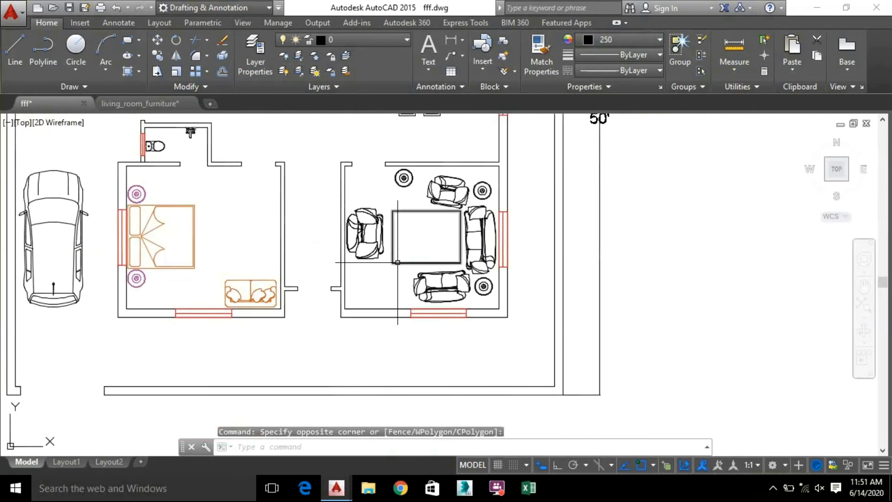
{"action": "scroll", "coordinate": [379, 268], "scroll_direction": "up", "scroll_amount": 2}
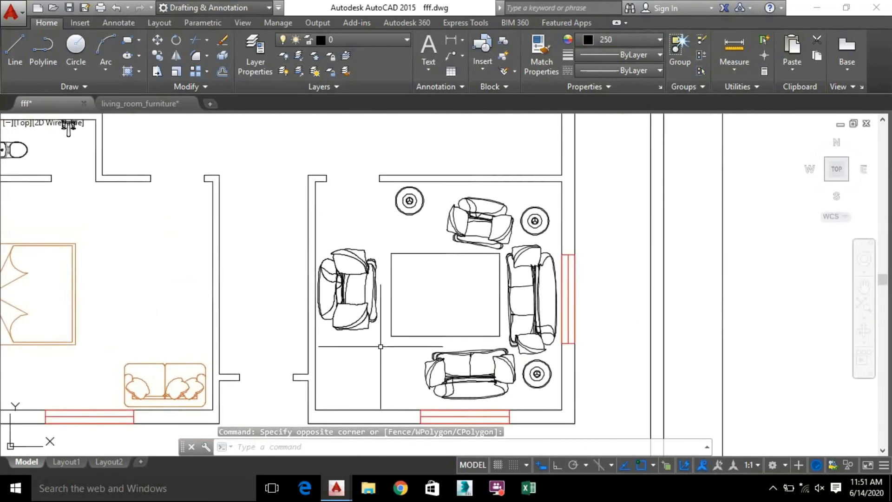
{"action": "scroll", "coordinate": [373, 335], "scroll_direction": "up", "scroll_amount": 2}
{"action": "left_click", "coordinate": [383, 346]}
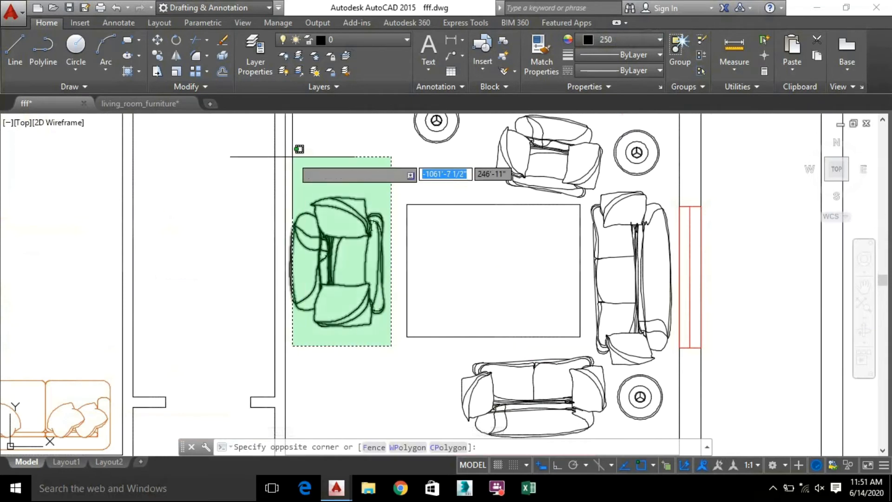
{"action": "left_click", "coordinate": [321, 156]}
{"action": "left_click", "coordinate": [631, 41]}
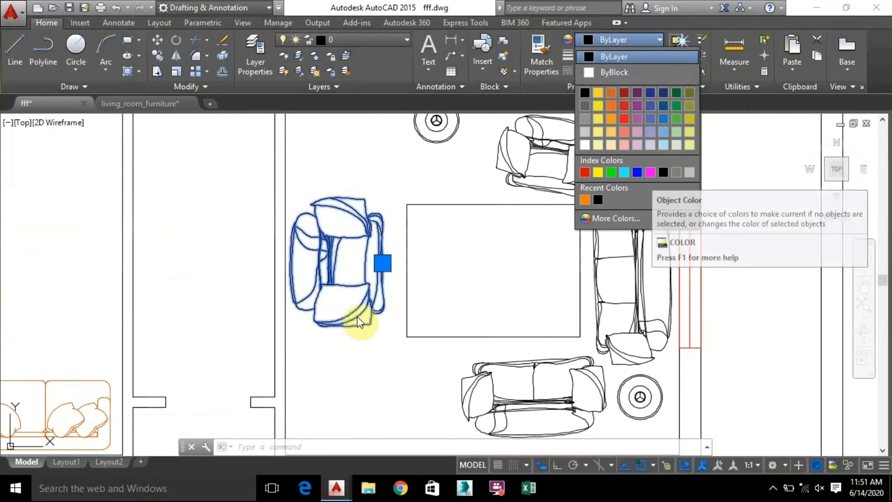
{"action": "left_click", "coordinate": [373, 344]}
{"action": "left_click", "coordinate": [388, 324]}
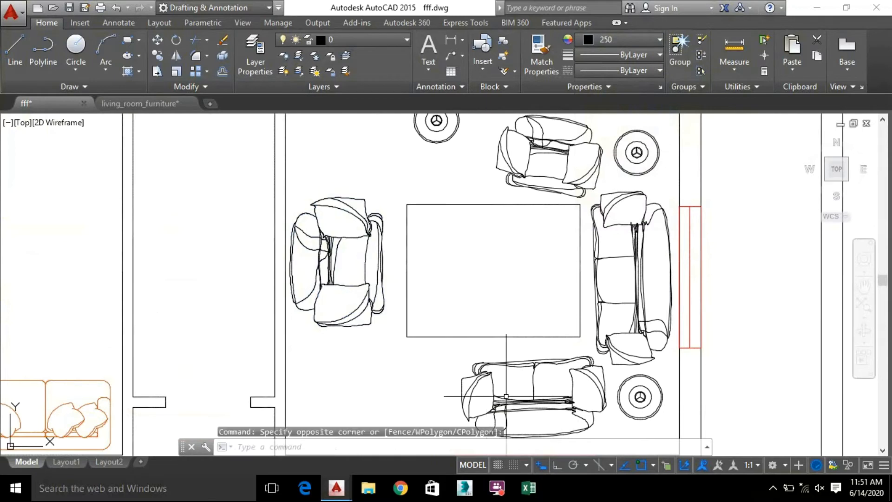
{"action": "middle_click_drag", "start_coordinate": [470, 333], "coordinate": [379, 273]}
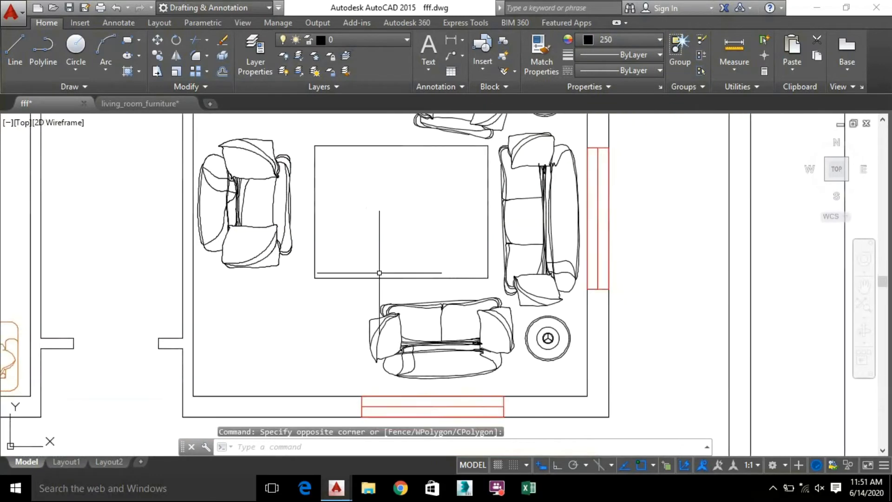
Step: Recolour the living room's two-seat sofa below the centre table with true colour 100,33,101
{"action": "left_click", "coordinate": [498, 367]}
{"action": "left_click", "coordinate": [625, 40]}
{"action": "left_click", "coordinate": [637, 97]}
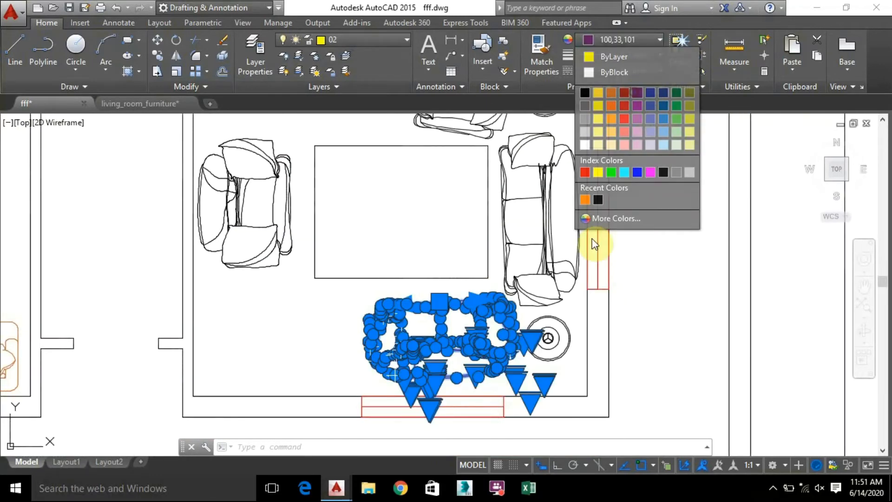
{"action": "key", "text": "Escape"}
{"action": "left_click", "coordinate": [334, 354]}
{"action": "left_click", "coordinate": [319, 341]}
Step: Give the three-seat sofa beside the living room's window wall, right of the centre table, true colour 100,33,101
{"action": "middle_click_drag", "start_coordinate": [538, 306], "coordinate": [467, 368]}
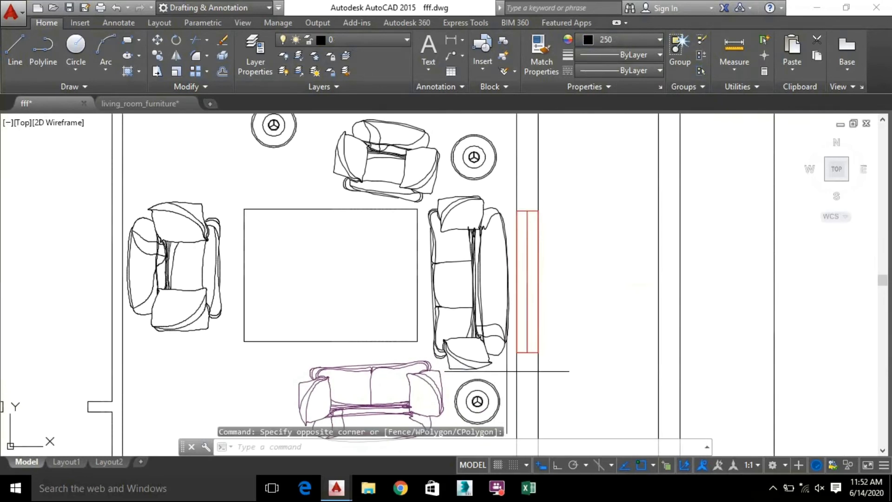
{"action": "left_click", "coordinate": [432, 199]}
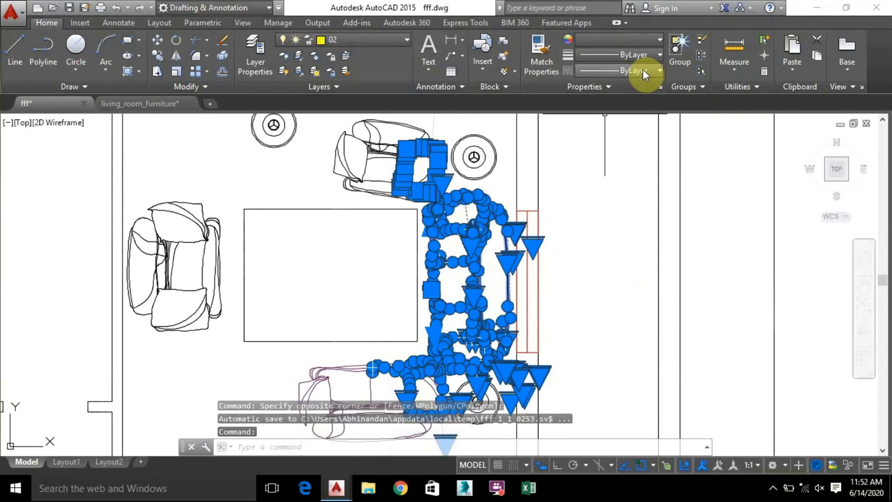
{"action": "left_click", "coordinate": [639, 40]}
{"action": "left_click", "coordinate": [632, 100]}
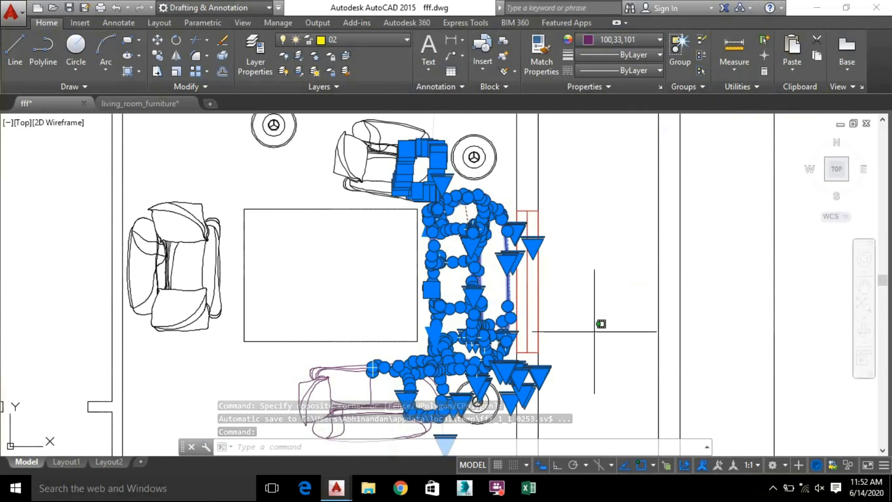
{"action": "key", "text": "Escape"}
Step: Recolour the single armchair between the two round lamps above the centre table with true colour 100,33,101
{"action": "scroll", "coordinate": [434, 199], "scroll_direction": "up", "scroll_amount": 2}
{"action": "left_click", "coordinate": [432, 199]}
{"action": "middle_click_drag", "start_coordinate": [325, 120], "coordinate": [363, 247]}
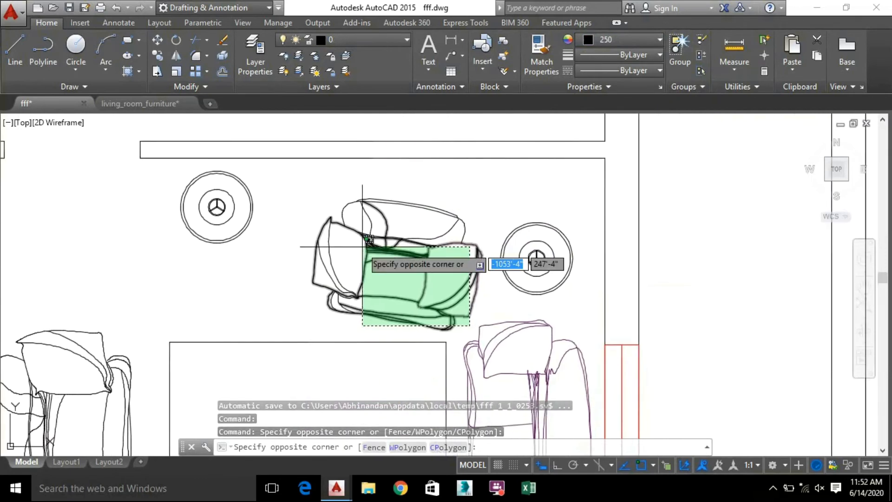
{"action": "left_click", "coordinate": [298, 193]}
{"action": "left_click", "coordinate": [636, 41]}
{"action": "left_click", "coordinate": [637, 92]}
{"action": "left_click", "coordinate": [657, 287]}
{"action": "key", "text": "Escape"}
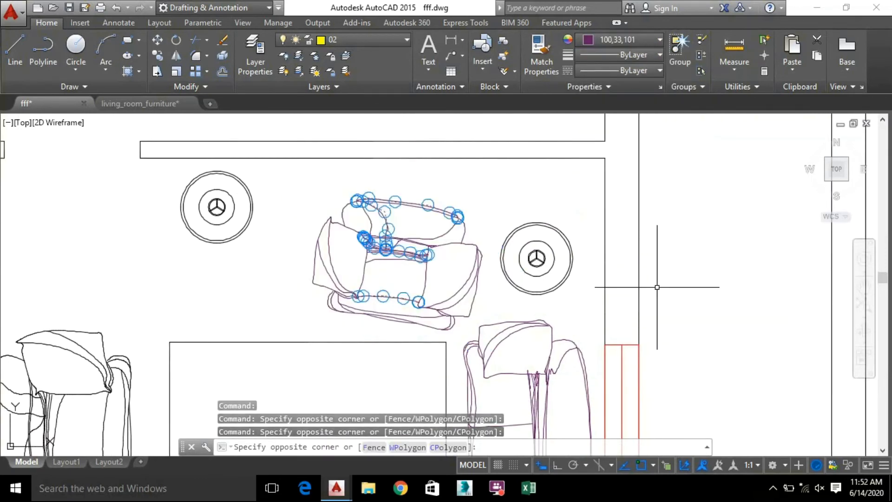
Step: Explode the sofa block to the left of the living room's centre table
{"action": "scroll", "coordinate": [597, 211], "scroll_direction": "down", "scroll_amount": 4}
{"action": "scroll", "coordinate": [397, 307], "scroll_direction": "up", "scroll_amount": 2}
{"action": "left_click", "coordinate": [394, 294]}
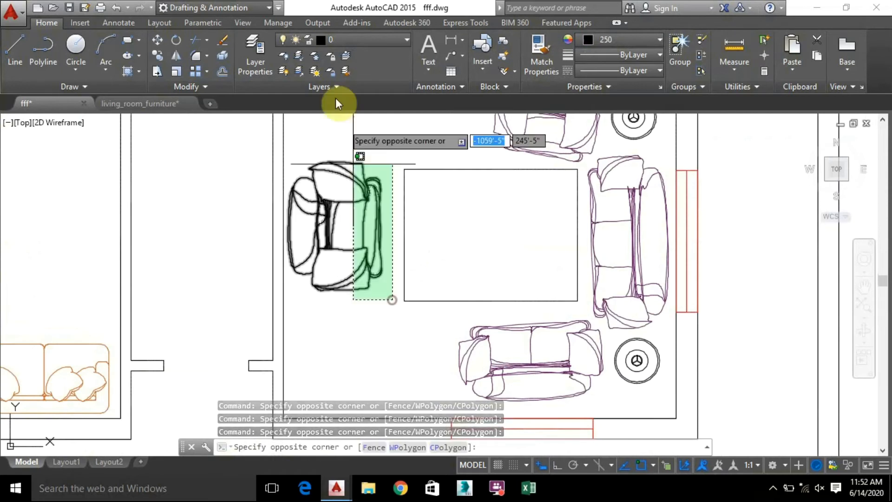
{"action": "left_click", "coordinate": [294, 156]}
{"action": "type", "text": "E"}
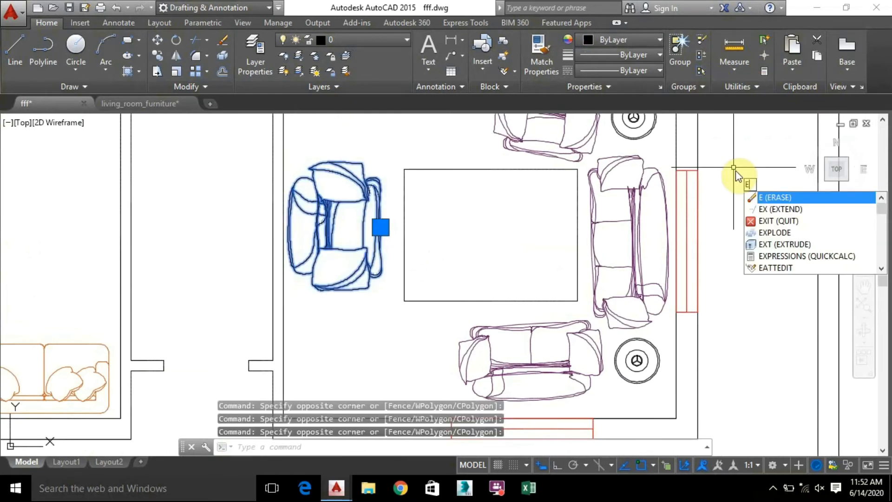
{"action": "type", "text": "X"}
{"action": "left_click", "coordinate": [789, 217]}
Step: Recolour the exploded sofa left of the centre table in the same purple as the living room's other sofas
{"action": "left_click", "coordinate": [391, 305]}
{"action": "left_click", "coordinate": [290, 148]}
{"action": "left_click", "coordinate": [657, 41]}
{"action": "left_click", "coordinate": [649, 92]}
{"action": "key", "text": "Escape"}
Step: Try to recolour the six-chair dining table block with true colour 39,118,187
{"action": "scroll", "coordinate": [210, 213], "scroll_direction": "down", "scroll_amount": 6}
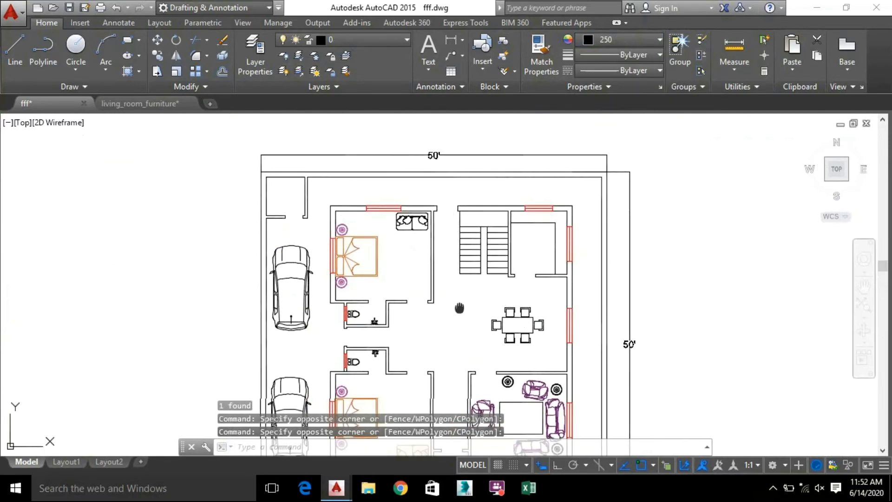
{"action": "scroll", "coordinate": [511, 284], "scroll_direction": "up", "scroll_amount": 5}
{"action": "left_click", "coordinate": [528, 302]}
{"action": "left_click", "coordinate": [382, 201]}
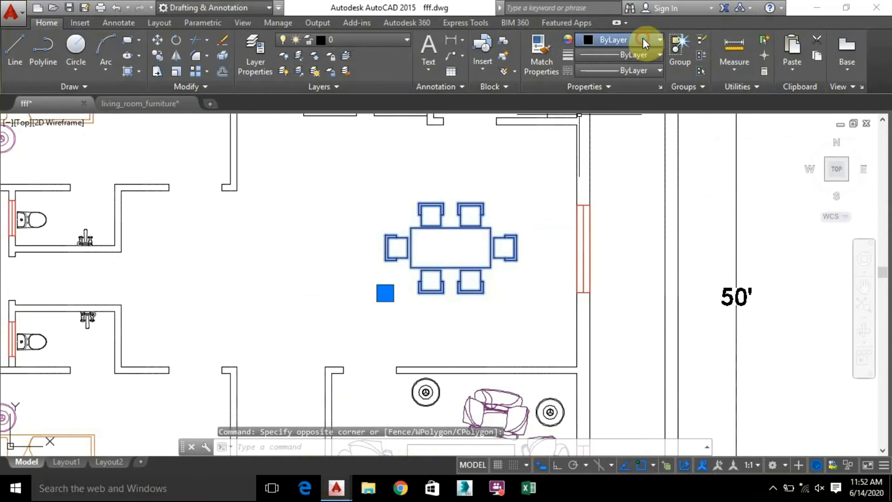
{"action": "left_click", "coordinate": [657, 40]}
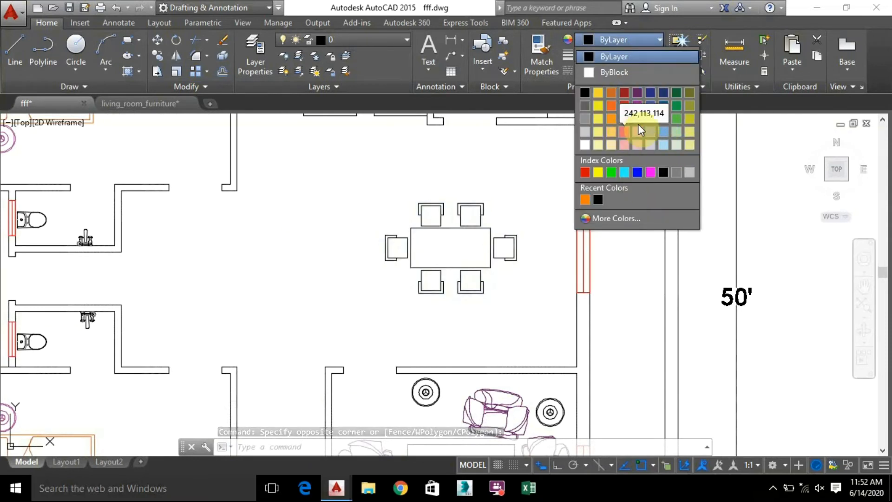
{"action": "left_click", "coordinate": [664, 122]}
{"action": "left_click", "coordinate": [584, 183]}
{"action": "left_click", "coordinate": [507, 157]}
{"action": "left_click", "coordinate": [521, 295]}
{"action": "left_click", "coordinate": [399, 189]}
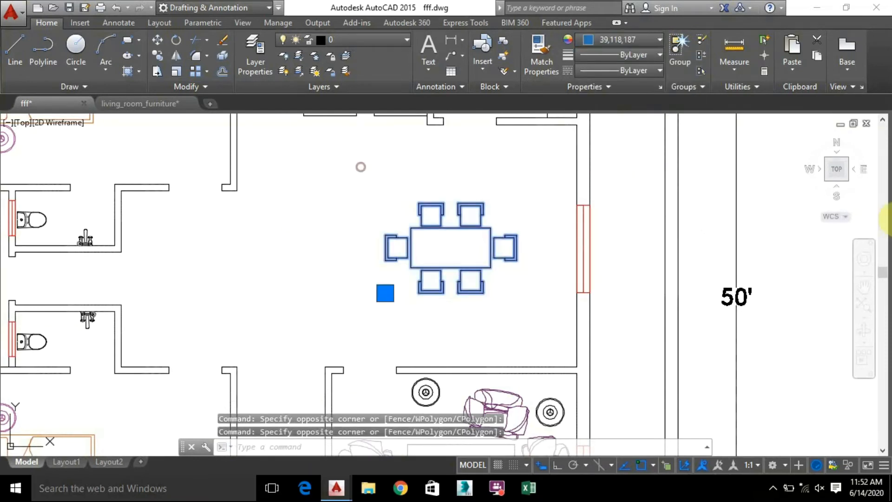
{"action": "type", "text": "ex"}
{"action": "key", "text": "Return"}
{"action": "left_click", "coordinate": [441, 226]}
{"action": "key", "text": "Return"}
{"action": "key", "text": "Return"}
Step: Explode the six-chair dining table block
{"action": "left_click", "coordinate": [575, 363]}
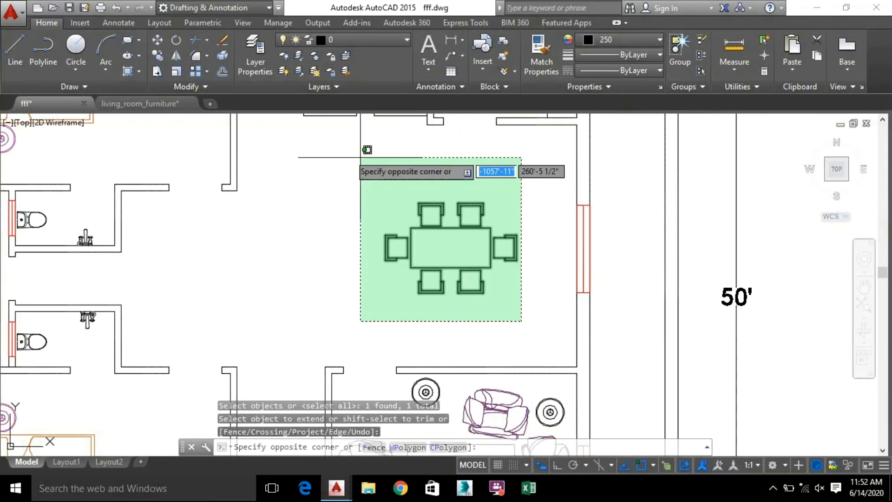
{"action": "left_click", "coordinate": [364, 152]}
{"action": "left_click", "coordinate": [221, 59]}
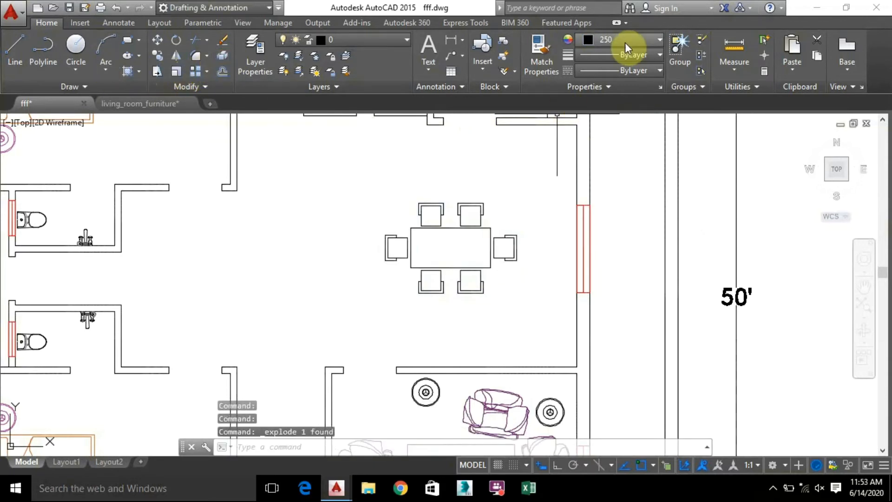
Step: Give the exploded dining table and its six chairs true colour 39,118,187
{"action": "left_click", "coordinate": [624, 43]}
{"action": "left_click", "coordinate": [528, 308]}
{"action": "left_click", "coordinate": [535, 305]}
{"action": "left_click", "coordinate": [393, 152]}
{"action": "left_click", "coordinate": [625, 40]}
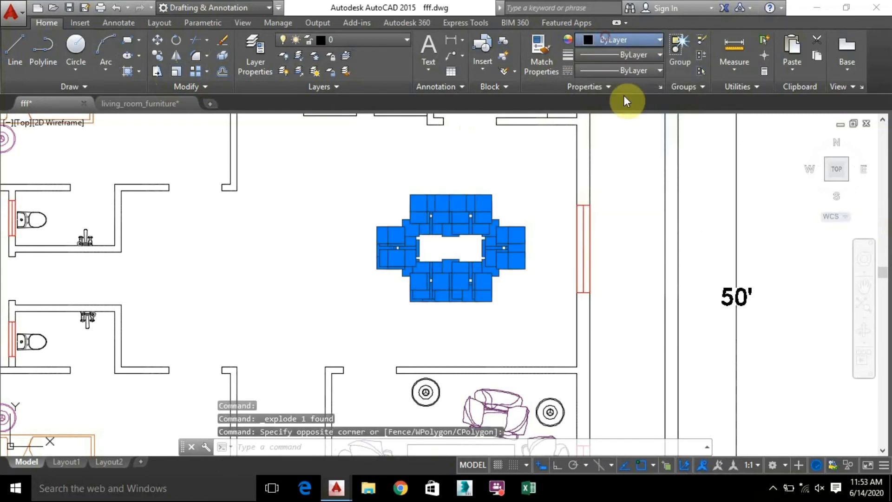
{"action": "left_click", "coordinate": [662, 120]}
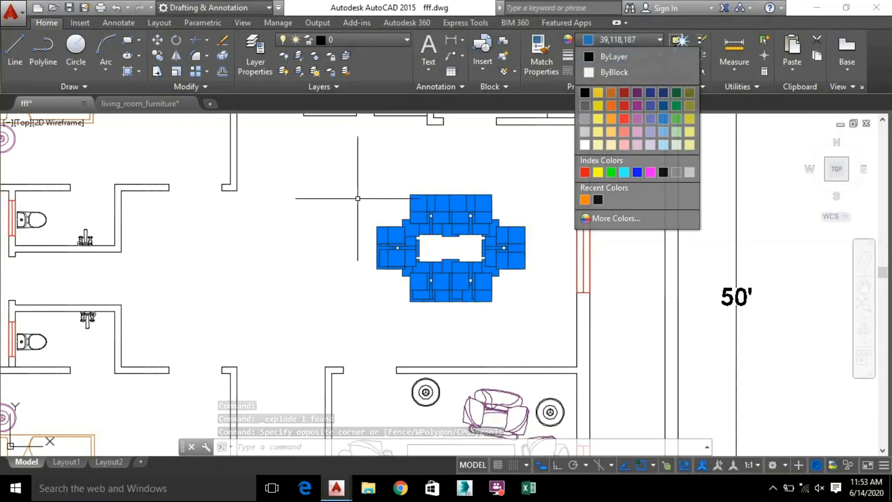
{"action": "key", "text": "Escape"}
{"action": "scroll", "coordinate": [356, 203], "scroll_direction": "down", "scroll_amount": 2}
{"action": "mouse_move", "coordinate": [356, 203]}
{"action": "middle_mouse_down"}
{"action": "mouse_move", "coordinate": [322, 269]}
{"action": "mouse_move", "coordinate": [294, 279]}
{"action": "middle_mouse_up"}
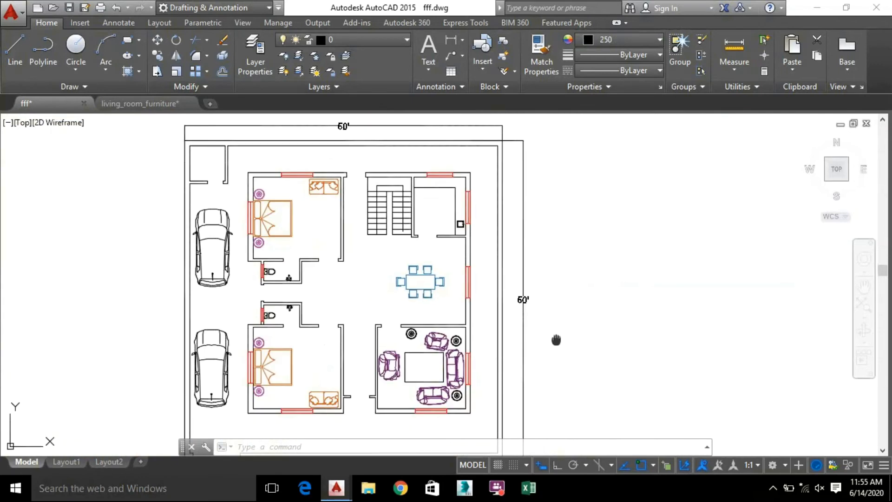
{"action": "middle_click_drag", "start_coordinate": [557, 339], "coordinate": [517, 324]}
{"action": "scroll", "coordinate": [554, 349], "scroll_direction": "down", "scroll_amount": 4}
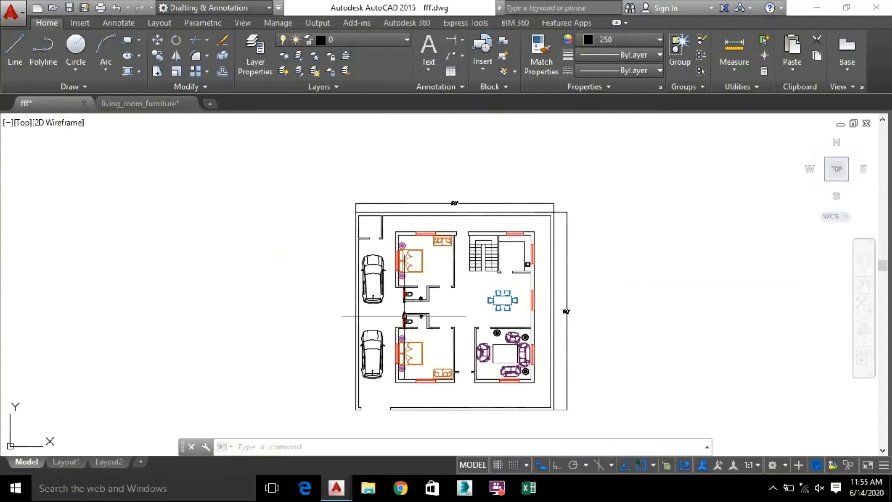
{"action": "scroll", "coordinate": [456, 317], "scroll_direction": "up", "scroll_amount": 1}
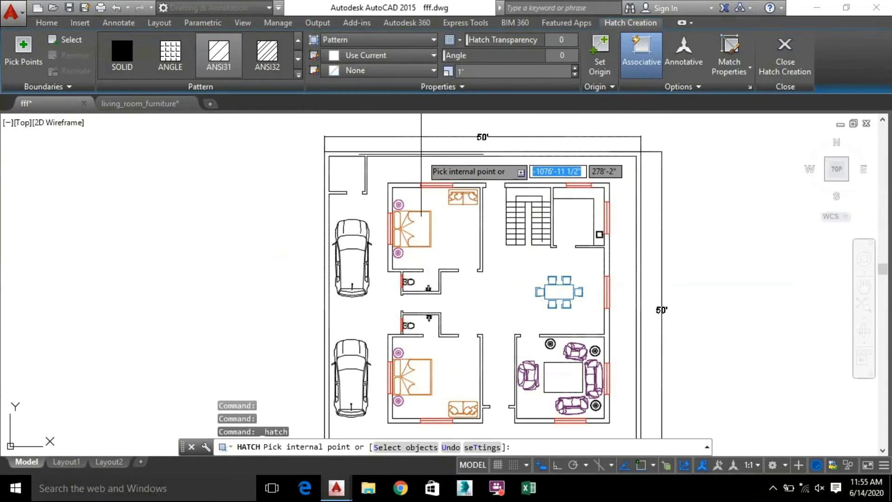
Step: Try to hatch the plot's outer boundary wall above the upper bedroom
{"action": "left_click", "coordinate": [216, 69]}
{"action": "scroll", "coordinate": [221, 66], "scroll_direction": "down", "scroll_amount": 8}
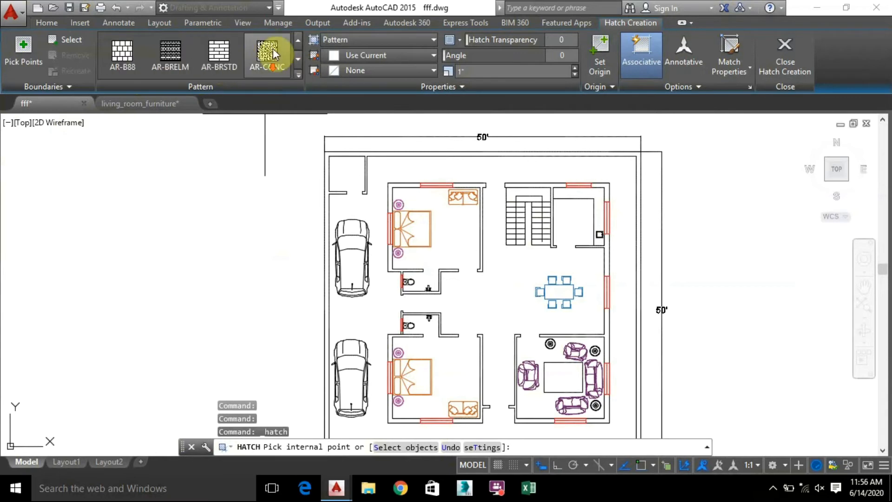
{"action": "scroll", "coordinate": [248, 52], "scroll_direction": "up", "scroll_amount": 3}
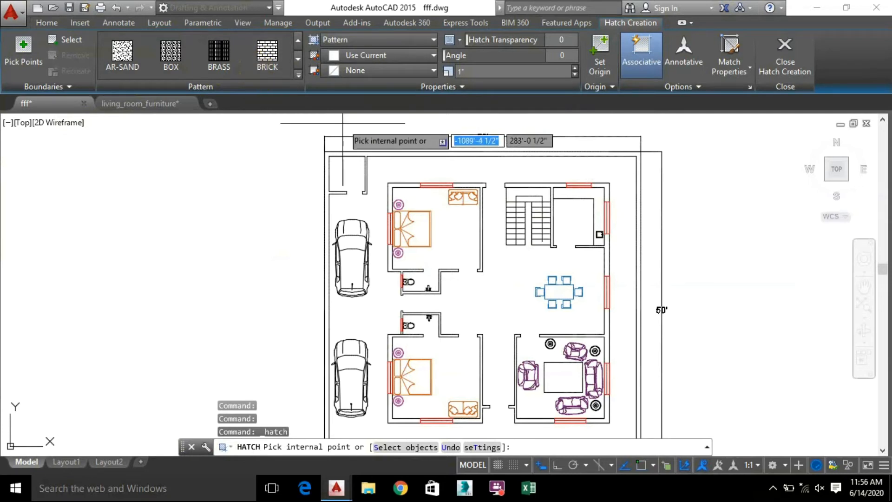
{"action": "scroll", "coordinate": [377, 146], "scroll_direction": "up", "scroll_amount": 4}
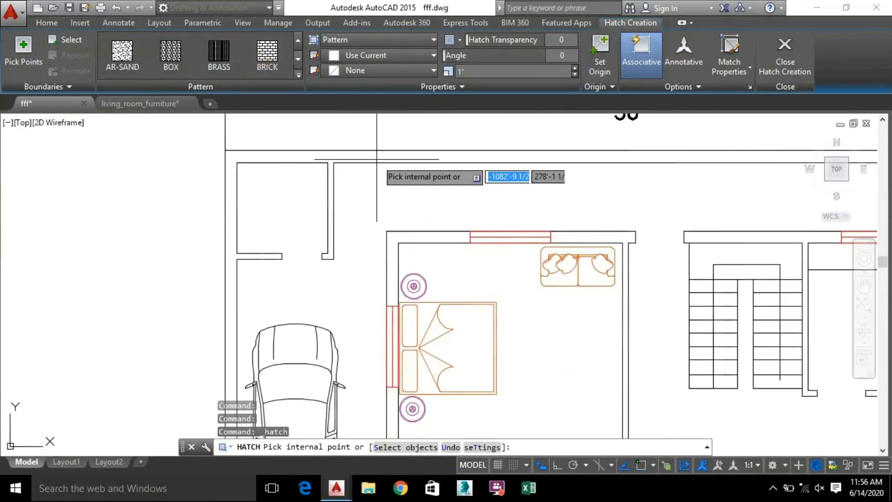
{"action": "left_click", "coordinate": [374, 155]}
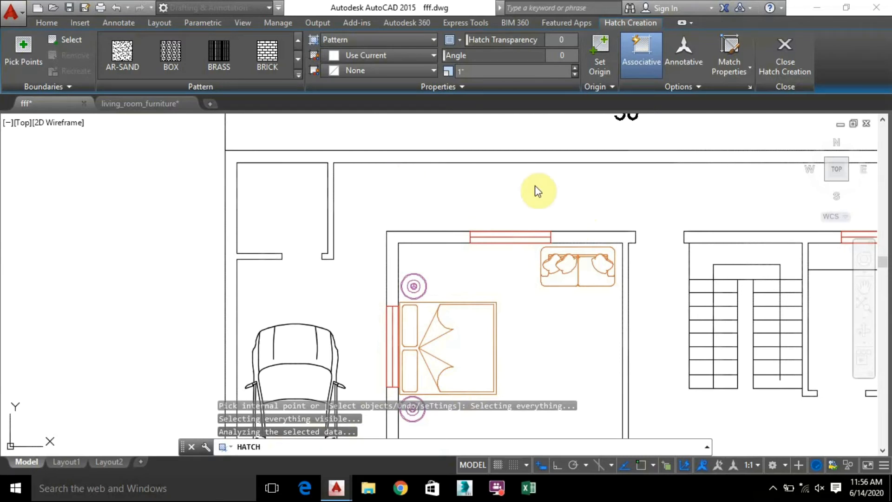
{"action": "scroll", "coordinate": [609, 232], "scroll_direction": "down", "scroll_amount": 2}
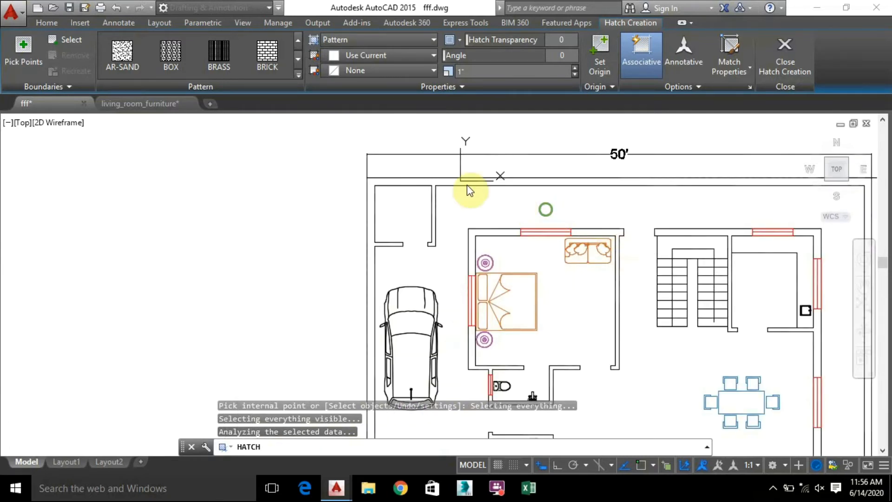
{"action": "middle_click_drag", "start_coordinate": [546, 209], "coordinate": [383, 154]}
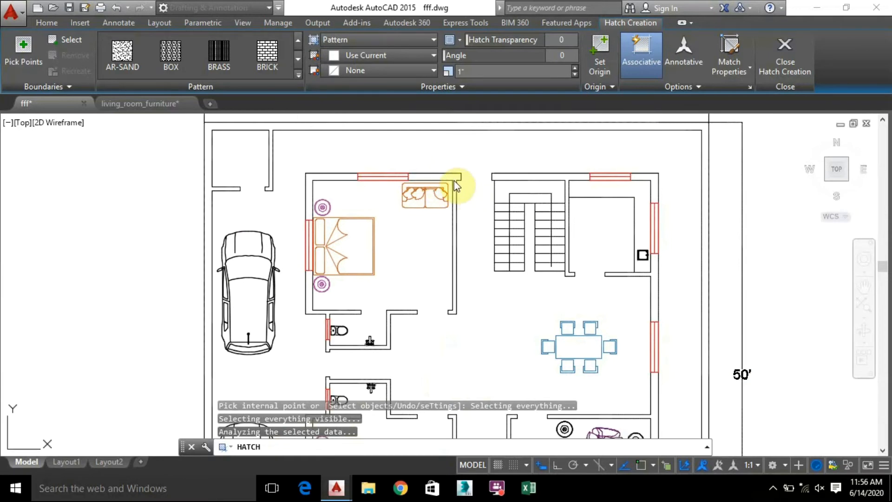
{"action": "scroll", "coordinate": [477, 239], "scroll_direction": "down", "scroll_amount": 2}
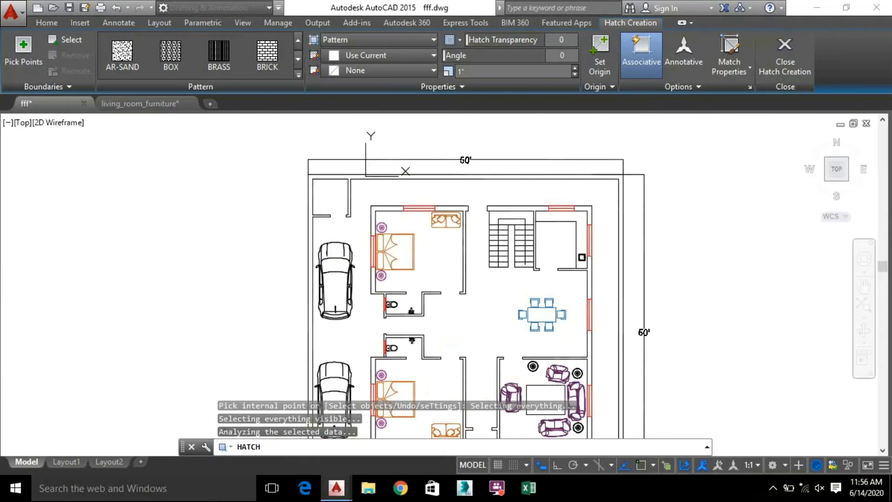
{"action": "middle_click_drag", "start_coordinate": [473, 283], "coordinate": [396, 240]}
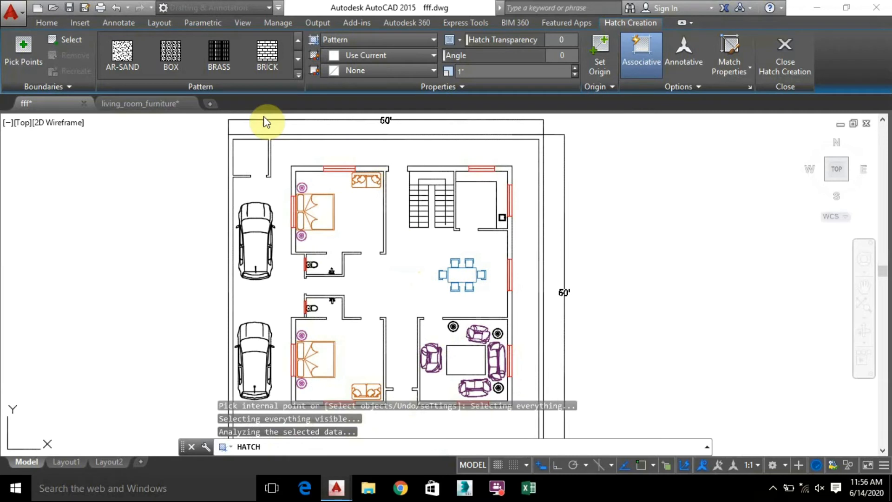
{"action": "key", "text": "Escape"}
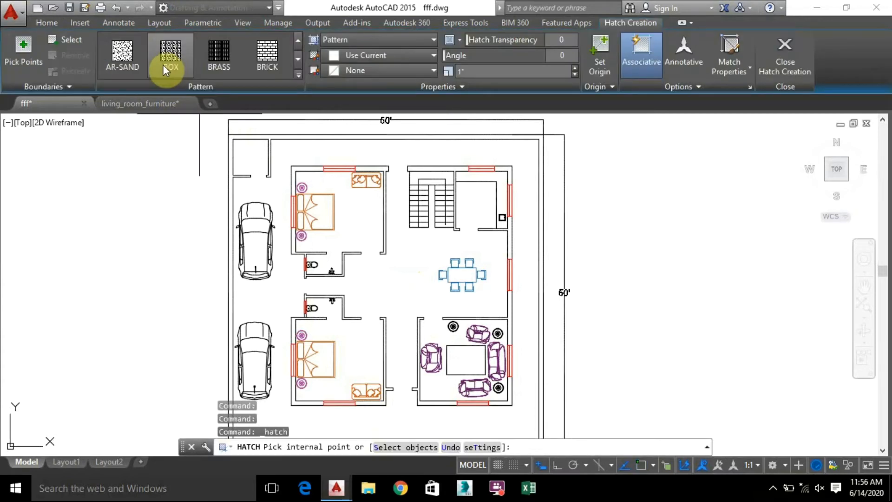
Step: Hatch the upper bedroom's top wall segments, with their adjoining left and right walls, using the SOLID pattern
{"action": "scroll", "coordinate": [151, 63], "scroll_direction": "up", "scroll_amount": 2}
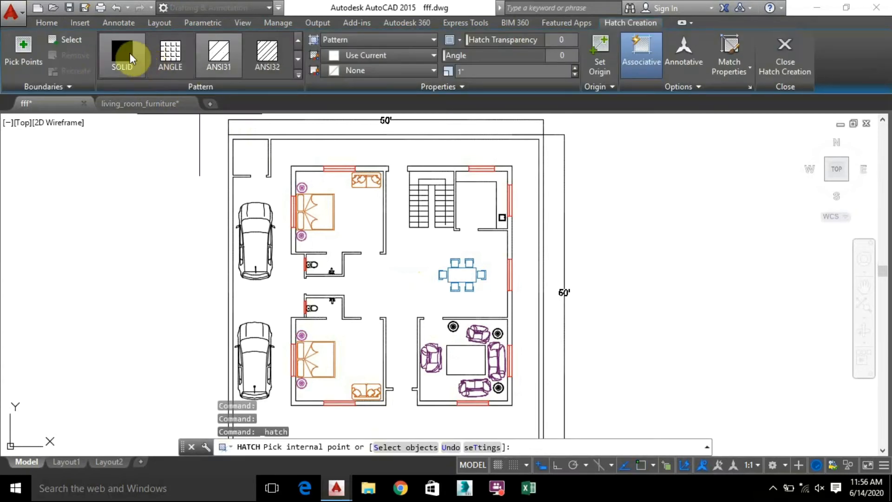
{"action": "left_click", "coordinate": [129, 53]}
{"action": "scroll", "coordinate": [298, 168], "scroll_direction": "up", "scroll_amount": 6}
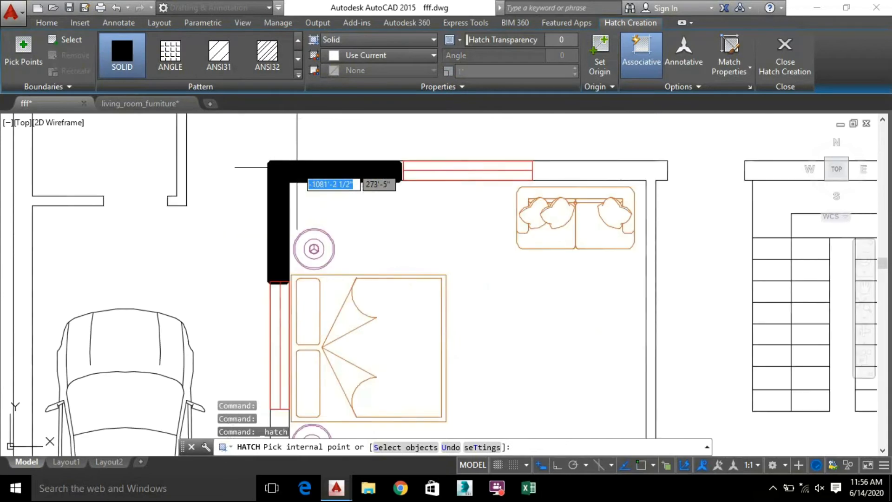
{"action": "left_click", "coordinate": [299, 170]}
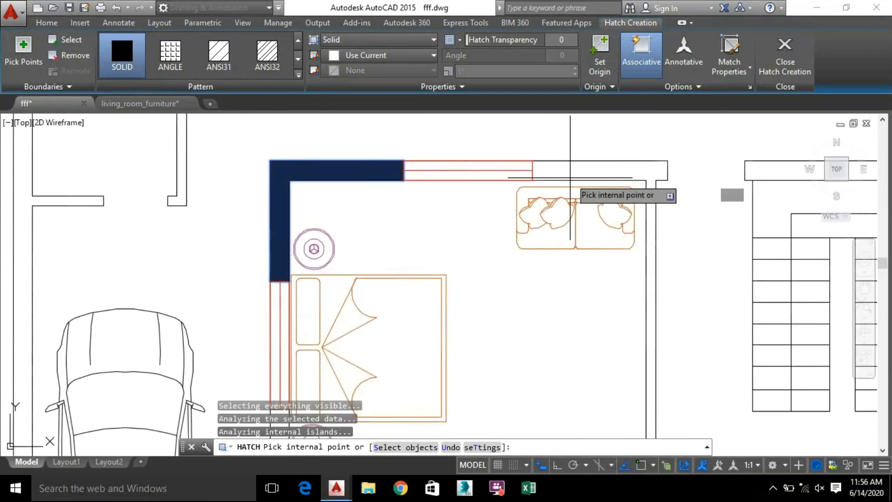
{"action": "left_click", "coordinate": [599, 169]}
Step: Add the upper bedroom's lower walls, remaining left wall and adjoining bathroom walls to the solid hatch
{"action": "scroll", "coordinate": [548, 351], "scroll_direction": "down", "scroll_amount": 5}
{"action": "scroll", "coordinate": [511, 279], "scroll_direction": "up", "scroll_amount": 2}
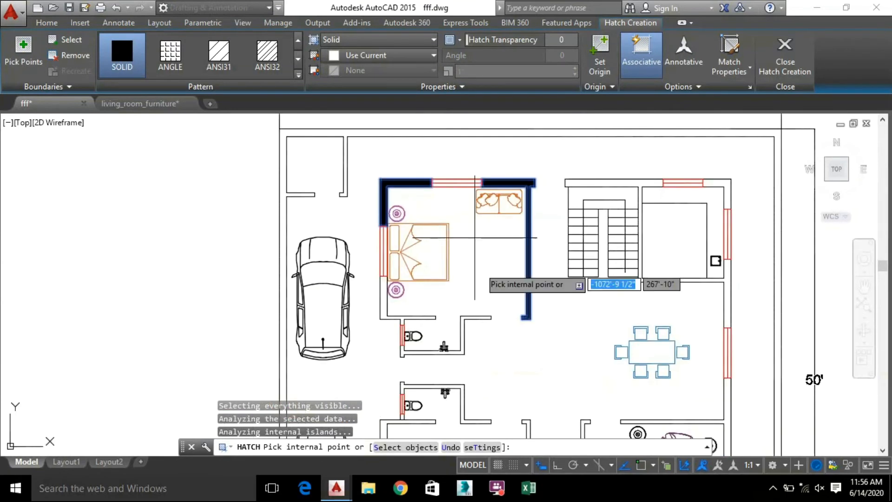
{"action": "scroll", "coordinate": [452, 326], "scroll_direction": "up", "scroll_amount": 5}
{"action": "left_click", "coordinate": [452, 327]}
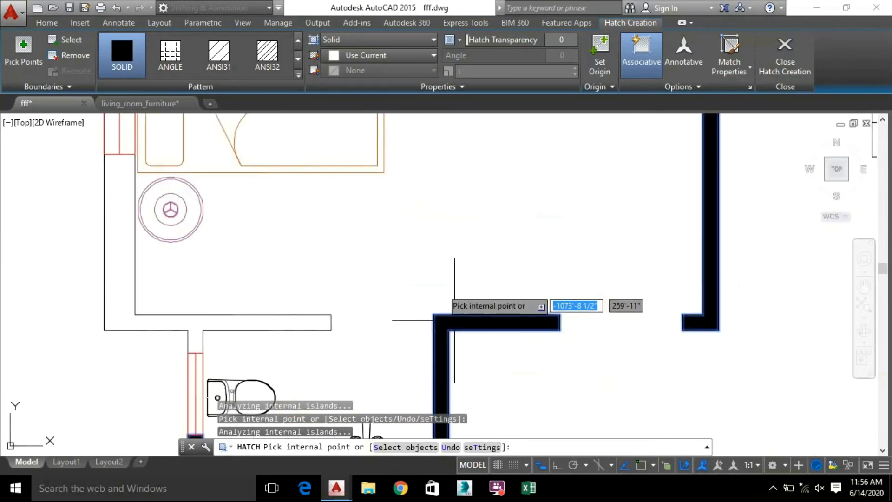
{"action": "middle_click_drag", "start_coordinate": [614, 247], "coordinate": [791, 208]}
{"action": "left_click", "coordinate": [373, 302]}
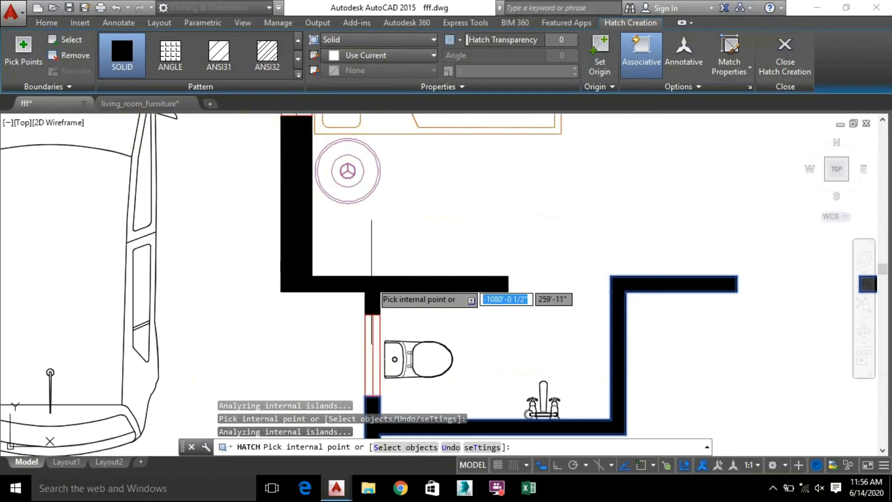
{"action": "scroll", "coordinate": [496, 231], "scroll_direction": "down", "scroll_amount": 4}
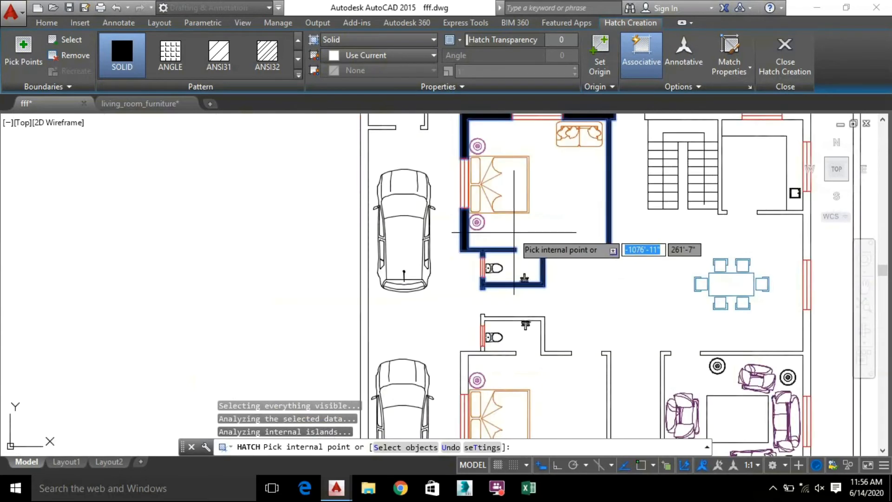
Step: Try to add the lower bathroom's walls to the solid hatch
{"action": "middle_click_drag", "start_coordinate": [549, 276], "coordinate": [530, 227]}
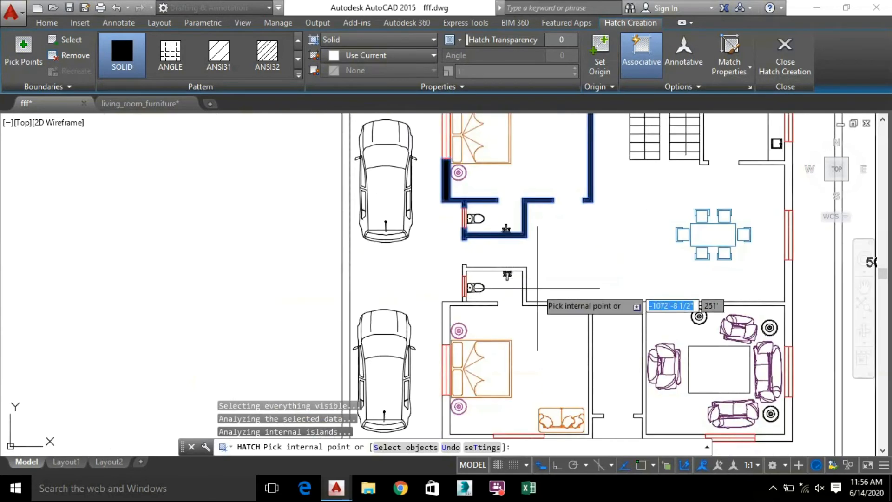
{"action": "scroll", "coordinate": [526, 284], "scroll_direction": "up", "scroll_amount": 6}
{"action": "left_click", "coordinate": [517, 235]}
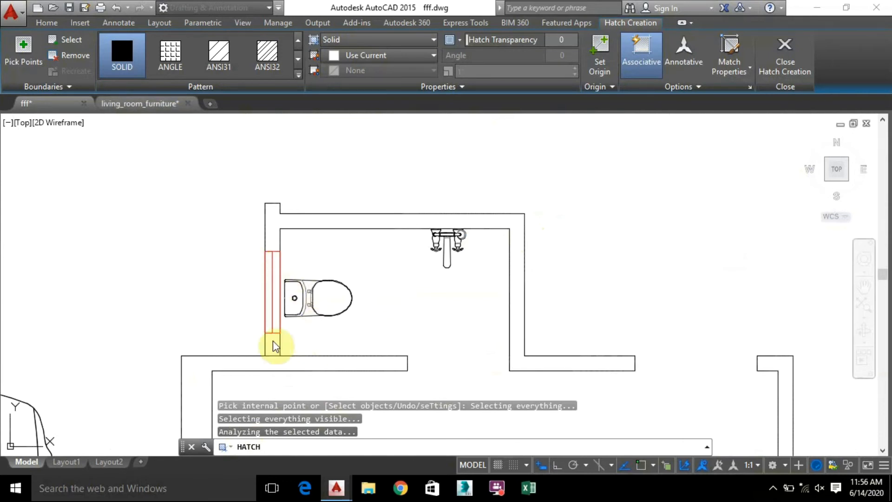
{"action": "key", "text": "Escape"}
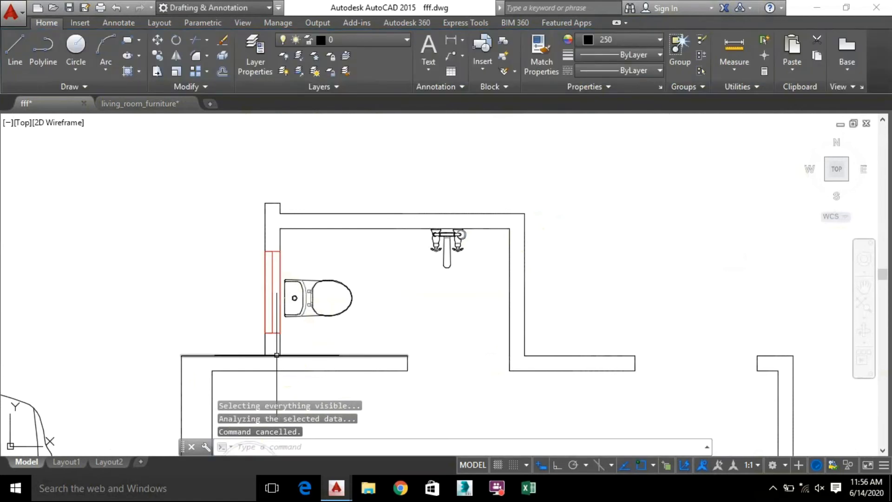
Step: Trim away the line separating the lower bathroom's left wall from the lower bedroom's top wall
{"action": "type", "text": "tr"}
{"action": "key", "text": "Return"}
{"action": "key", "text": "Return"}
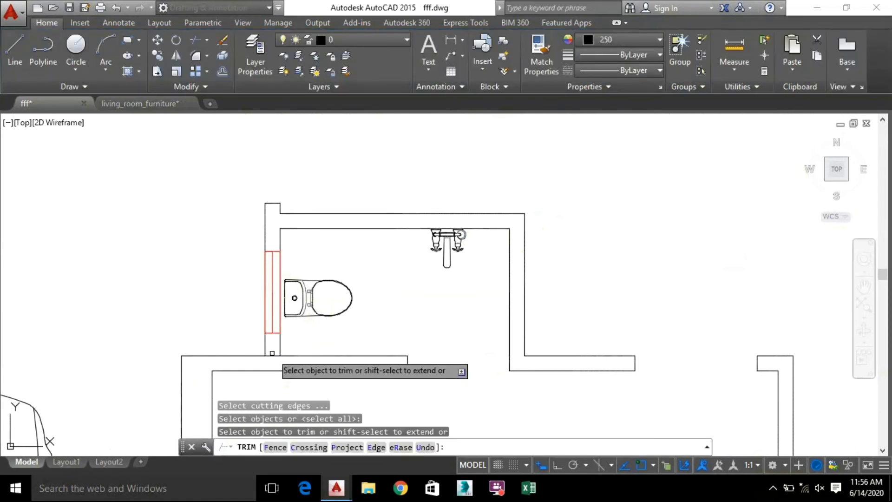
{"action": "left_click", "coordinate": [272, 354]}
{"action": "left_click", "coordinate": [274, 360]}
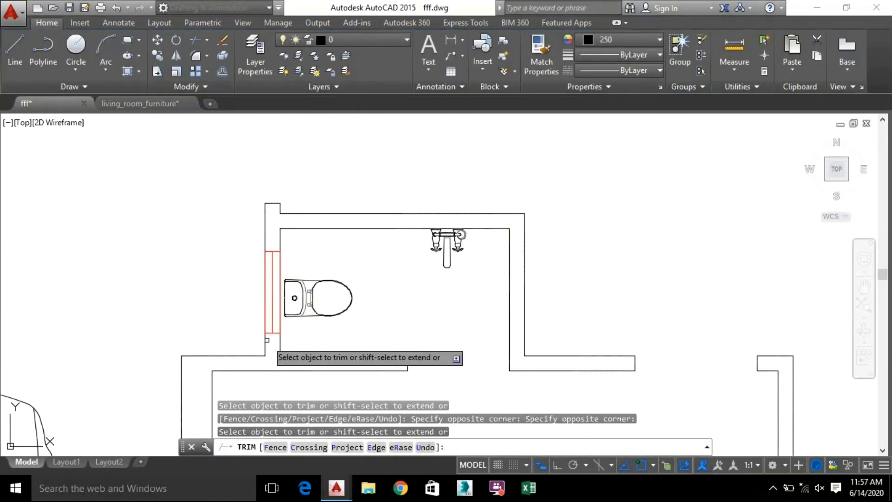
{"action": "key", "text": "Escape"}
Step: Try to hatch the lower bedroom's right wall and the living room's left and bottom walls using the SOLID pattern
{"action": "type", "text": "hat"}
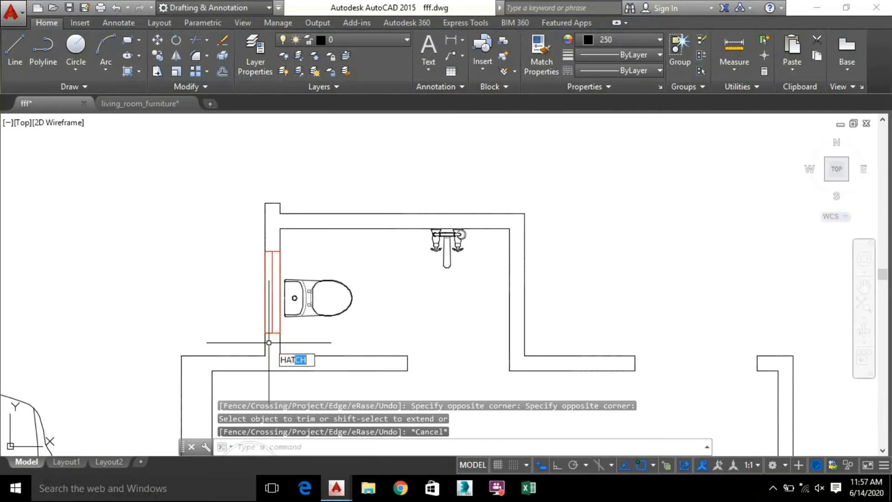
{"action": "key", "text": "Return"}
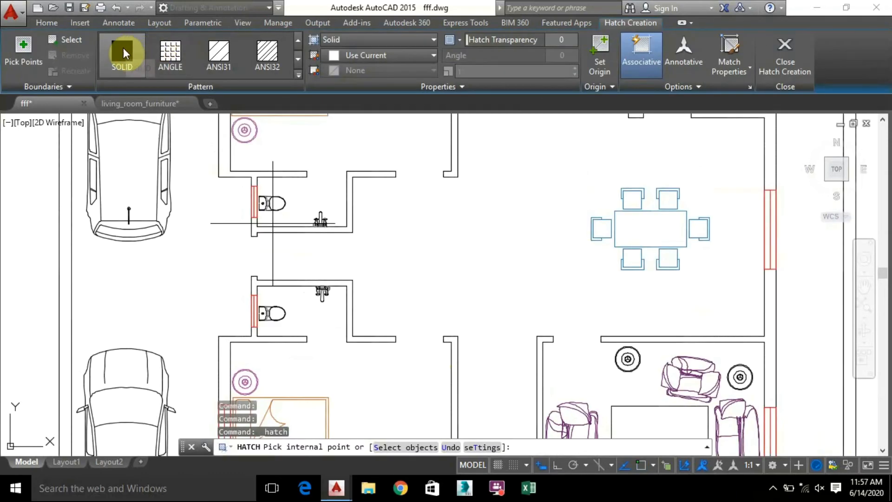
{"action": "left_click", "coordinate": [124, 49]}
{"action": "mouse_move", "coordinate": [423, 305]}
{"action": "middle_mouse_down"}
{"action": "mouse_move", "coordinate": [406, 253]}
{"action": "mouse_move", "coordinate": [409, 134]}
{"action": "middle_mouse_up"}
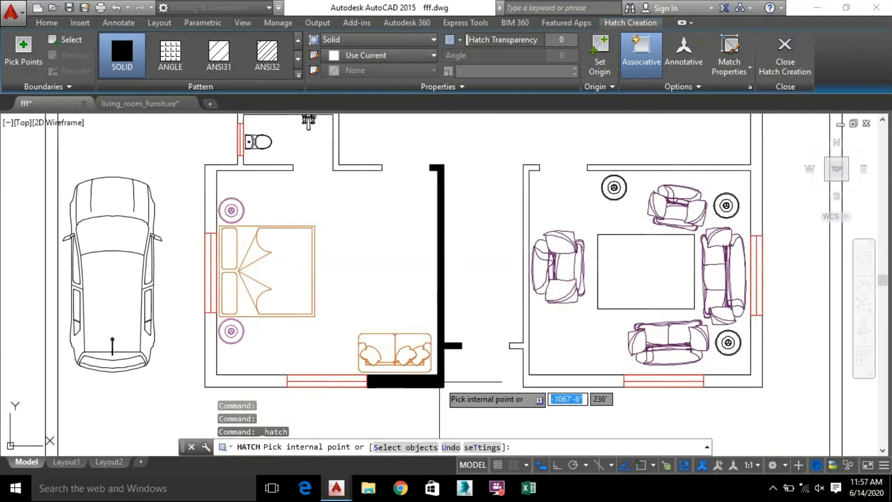
{"action": "left_click", "coordinate": [439, 382]}
{"action": "left_click", "coordinate": [528, 382]}
{"action": "left_click", "coordinate": [733, 381]}
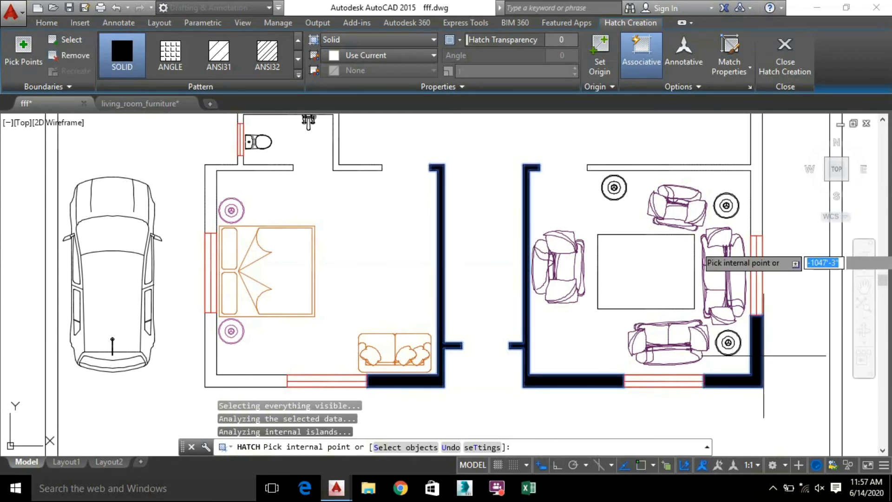
Step: Try to add the living room's top wall, the dining area's exterior wall and the kitchen's lower wall to the hatch
{"action": "middle_click_drag", "start_coordinate": [757, 204], "coordinate": [731, 353]}
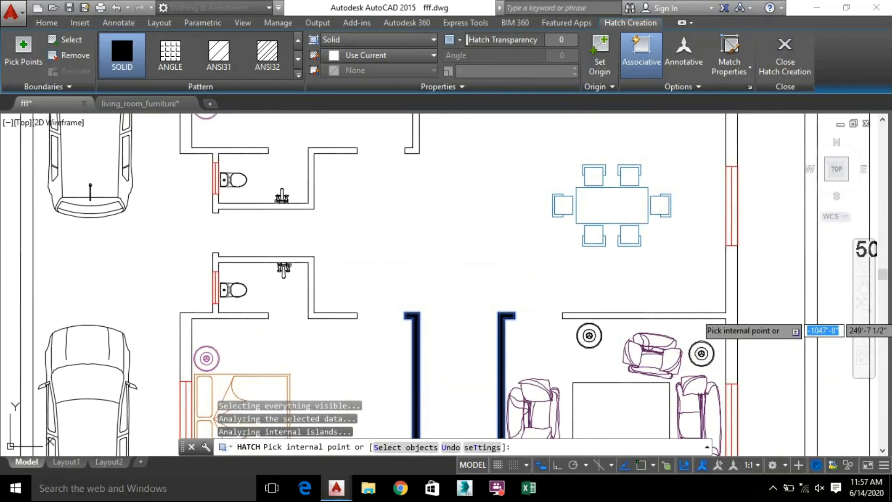
{"action": "left_click", "coordinate": [730, 313]}
{"action": "middle_click_drag", "start_coordinate": [738, 150], "coordinate": [719, 290]}
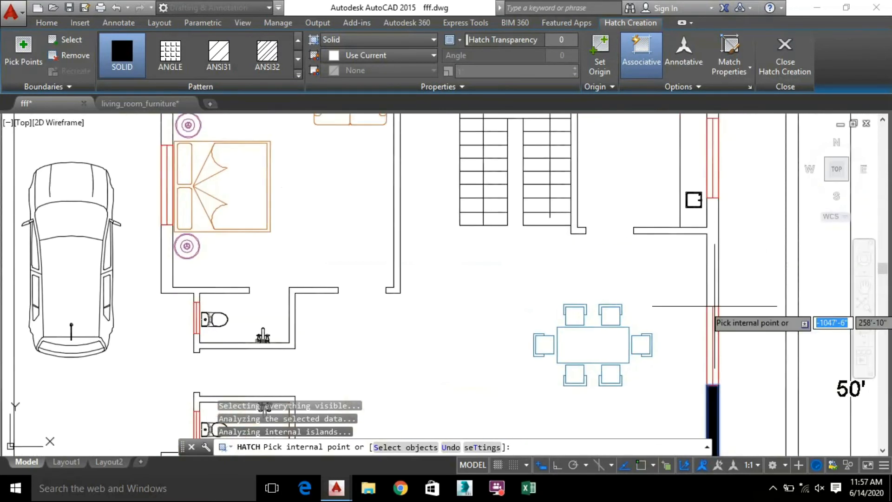
{"action": "left_click", "coordinate": [713, 261]}
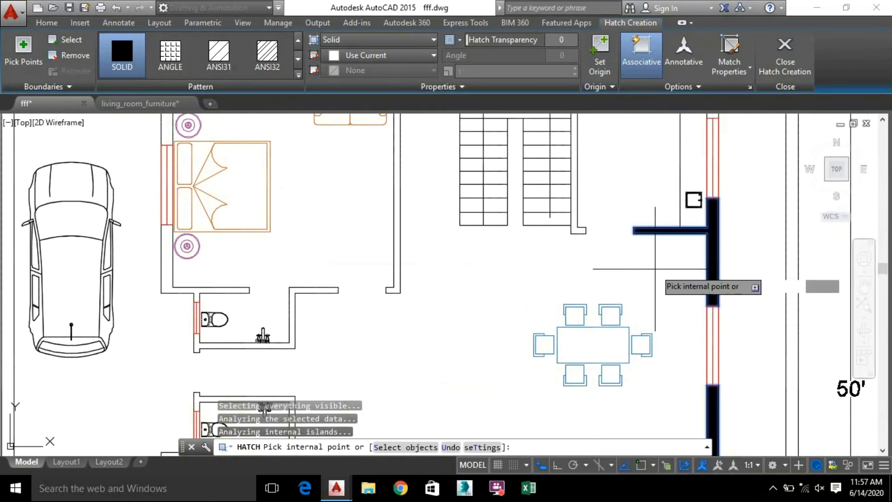
Step: Try to add the top walls of the kitchen and staircase and the upper bedroom's right wall to the hatch
{"action": "middle_click_drag", "start_coordinate": [680, 264], "coordinate": [686, 459]}
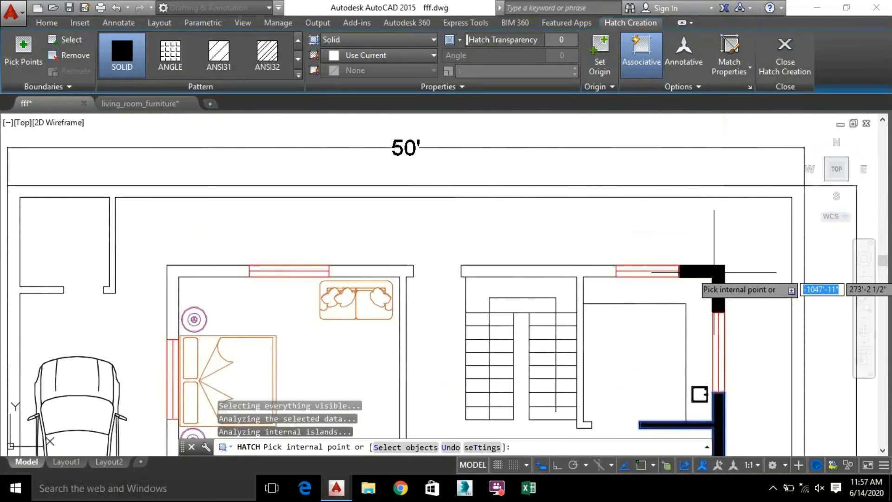
{"action": "left_click", "coordinate": [570, 272]}
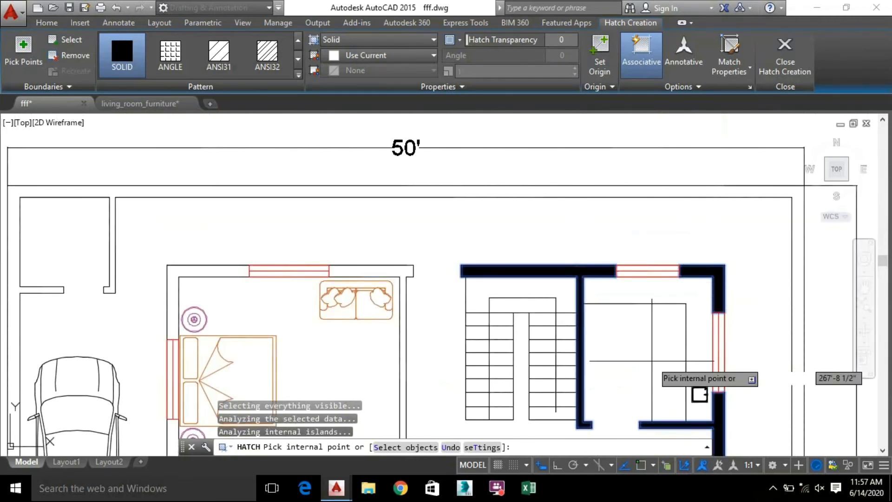
{"action": "left_click", "coordinate": [400, 283]}
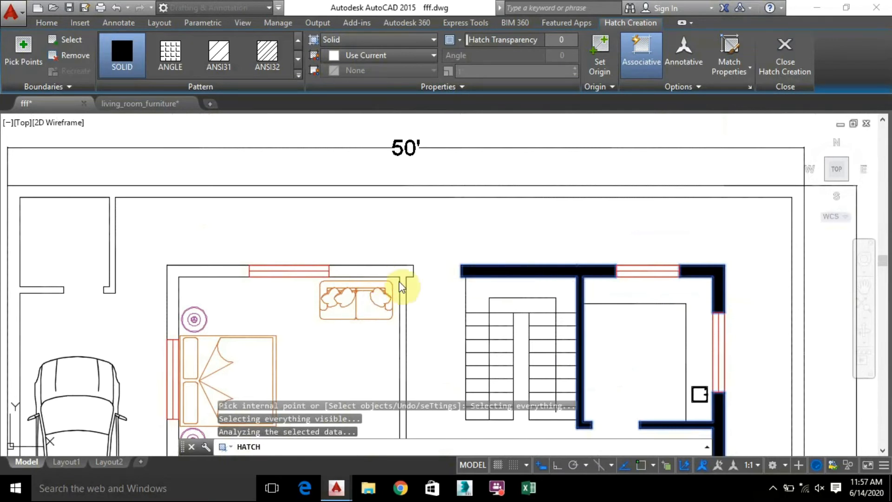
{"action": "scroll", "coordinate": [427, 327], "scroll_direction": "down", "scroll_amount": 2}
{"action": "middle_click_drag", "start_coordinate": [426, 305], "coordinate": [399, 235]}
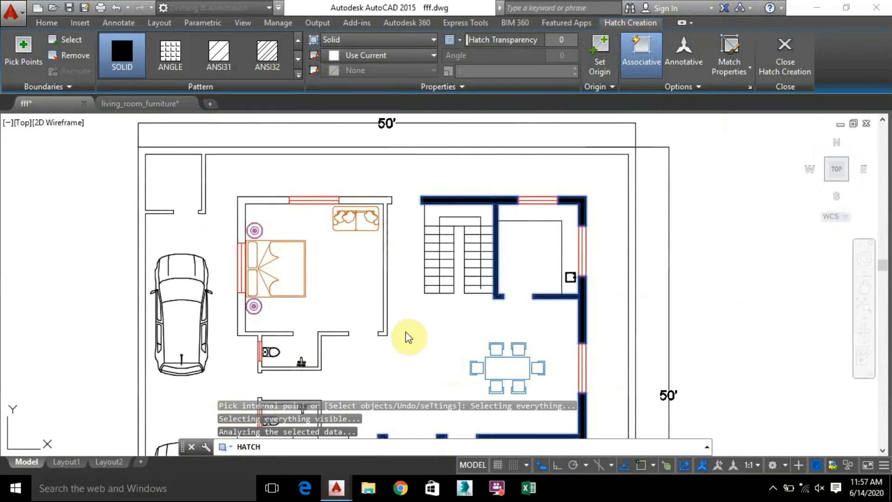
{"action": "key", "text": "Escape"}
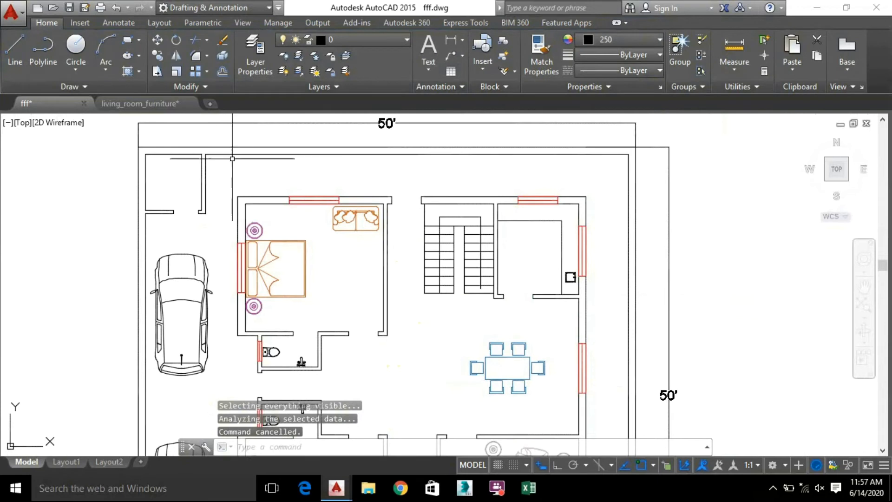
Step: Fill the house walls, the small corner room's walls and the plot's boundary wall with a SOLID hatch
{"action": "type", "text": "hatch"}
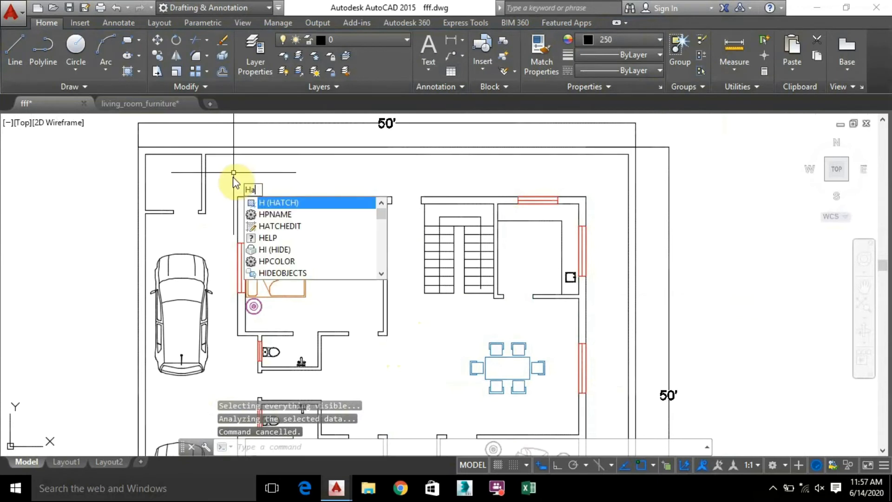
{"action": "key", "text": "Return"}
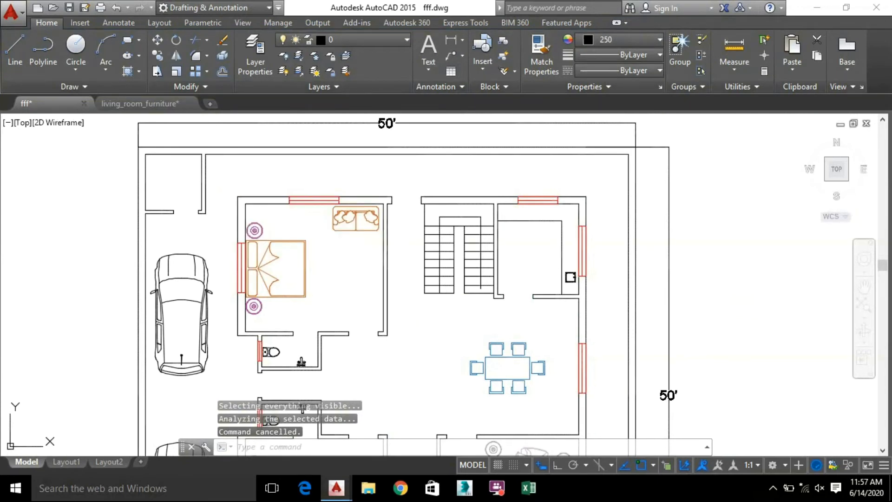
{"action": "scroll", "coordinate": [140, 213], "scroll_direction": "up", "scroll_amount": 3}
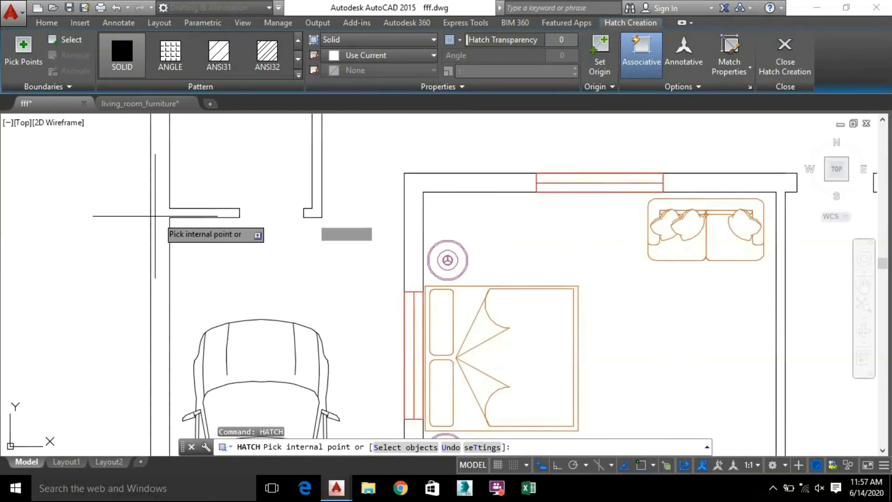
{"action": "scroll", "coordinate": [154, 216], "scroll_direction": "up", "scroll_amount": 2}
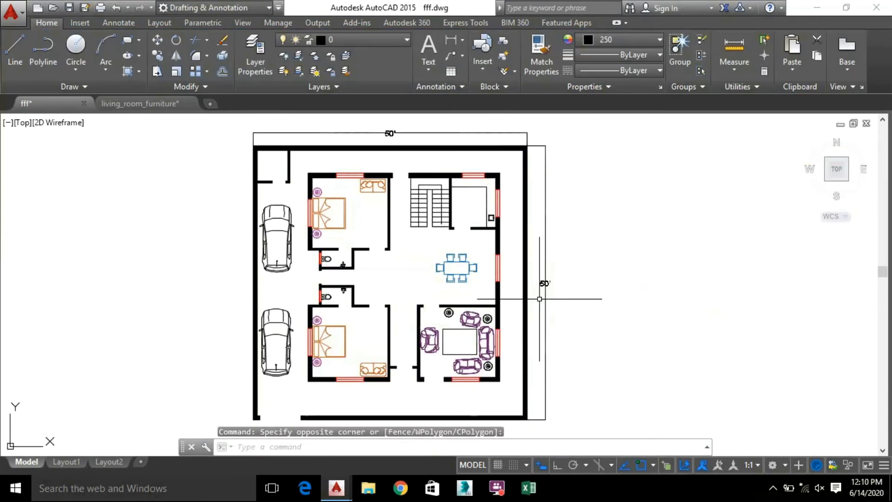
Step: Review the hatched walls and coloured furniture across the rooms of the floor plan
{"action": "scroll", "coordinate": [428, 390], "scroll_direction": "up", "scroll_amount": 5}
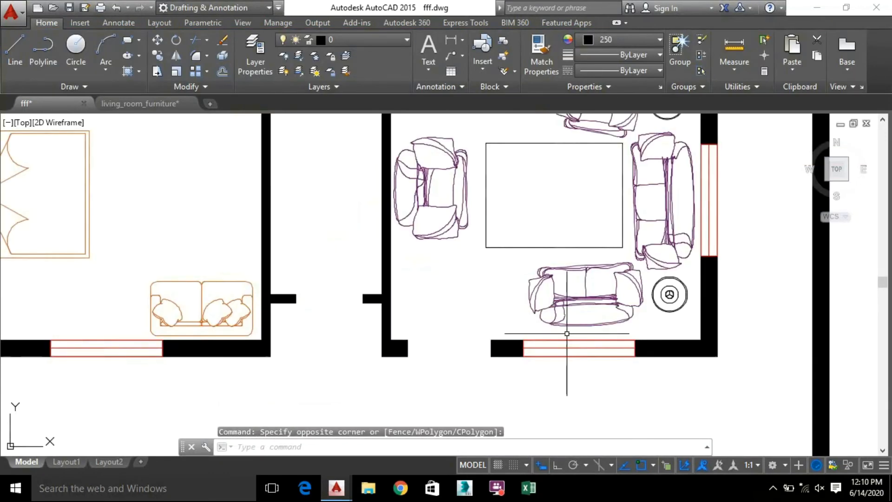
{"action": "scroll", "coordinate": [331, 261], "scroll_direction": "down", "scroll_amount": 2}
{"action": "middle_click_drag", "start_coordinate": [329, 240], "coordinate": [441, 346]}
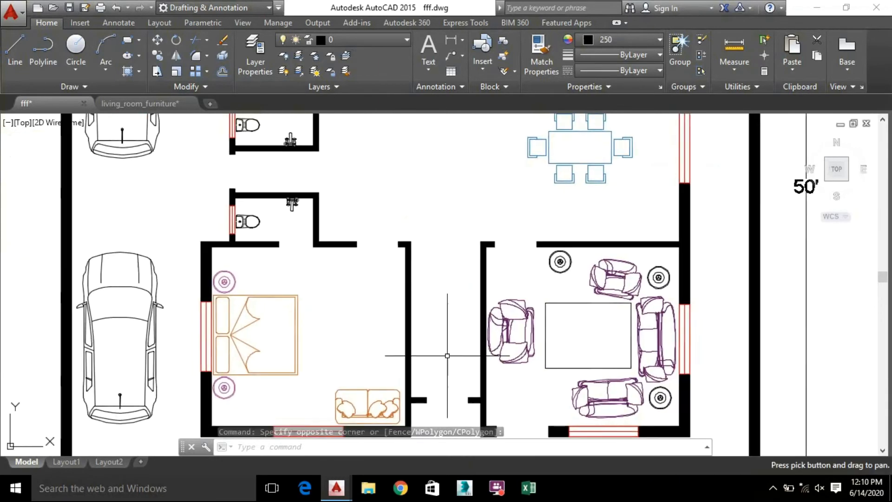
{"action": "scroll", "coordinate": [378, 269], "scroll_direction": "down", "scroll_amount": 2}
{"action": "middle_click_drag", "start_coordinate": [408, 204], "coordinate": [404, 236]}
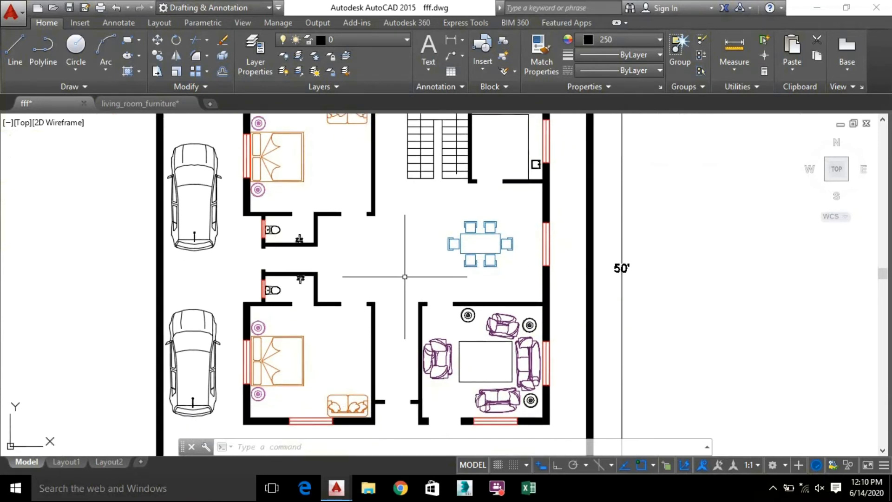
{"action": "middle_click_drag", "start_coordinate": [451, 277], "coordinate": [437, 250]}
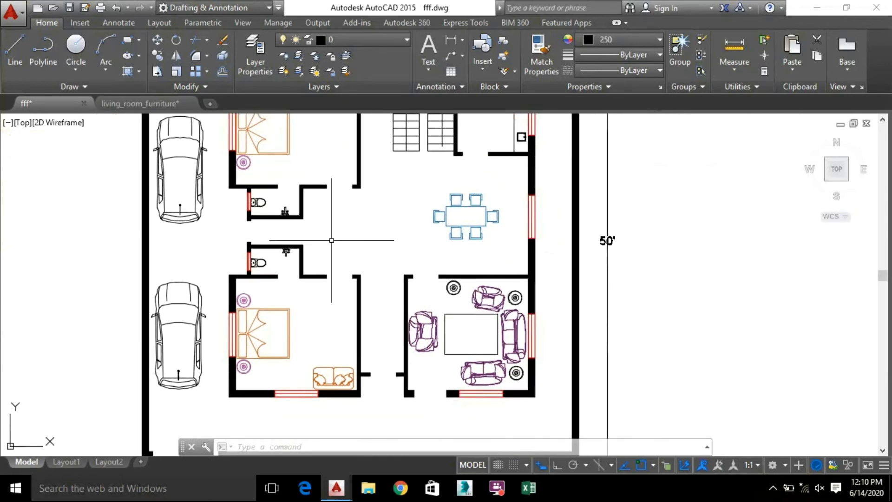
{"action": "scroll", "coordinate": [336, 231], "scroll_direction": "down", "scroll_amount": 2}
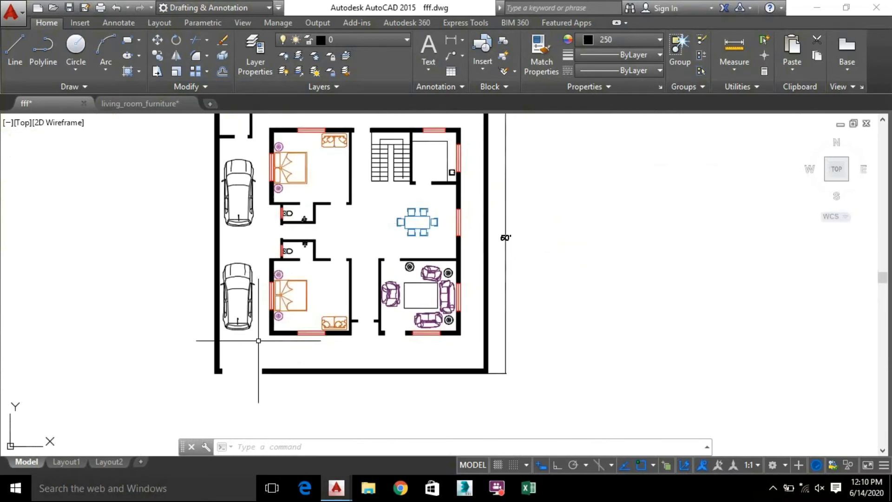
{"action": "left_click", "coordinate": [428, 71]}
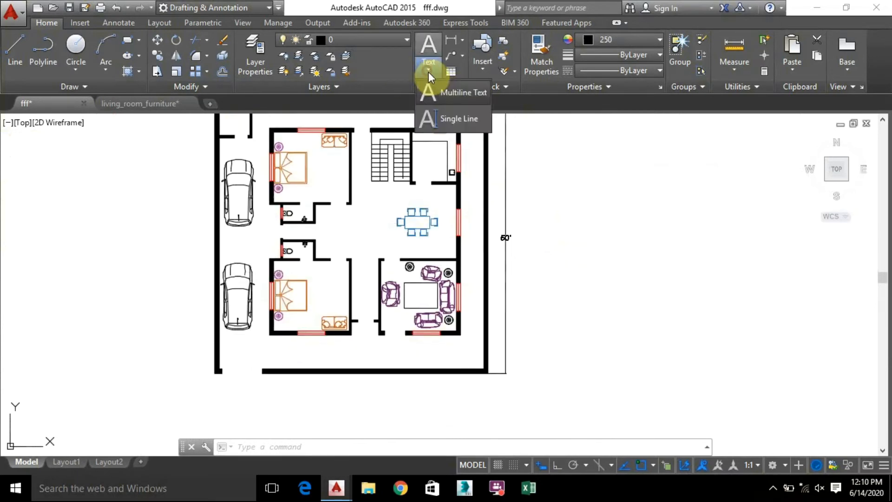
{"action": "left_click", "coordinate": [442, 92]}
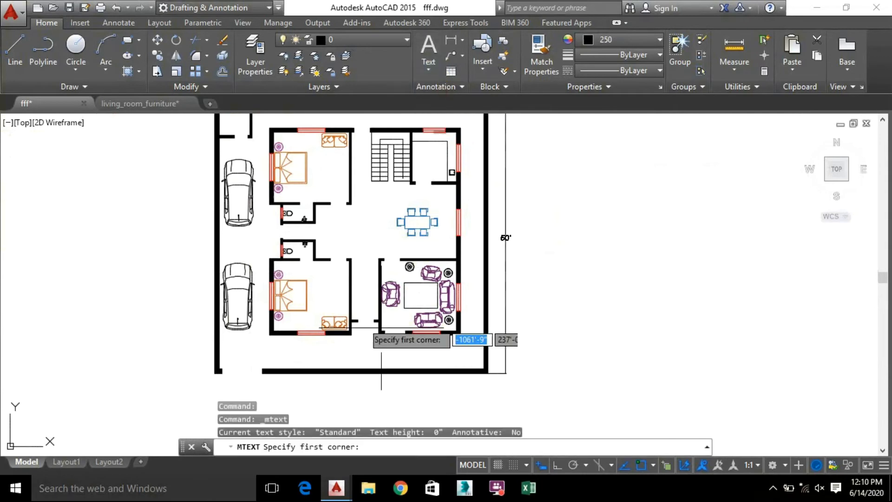
{"action": "scroll", "coordinate": [317, 289], "scroll_direction": "up", "scroll_amount": 5}
{"action": "left_click", "coordinate": [304, 271]}
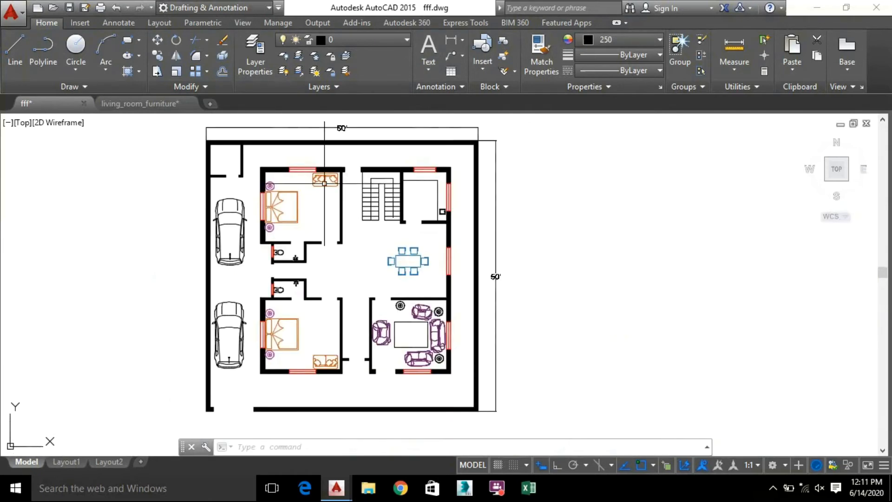
Step: Add a linear dimension for the small corner room's width, placed below its lower wall above the parked car
{"action": "left_click", "coordinate": [449, 40]}
{"action": "scroll", "coordinate": [222, 178], "scroll_direction": "up", "scroll_amount": 8}
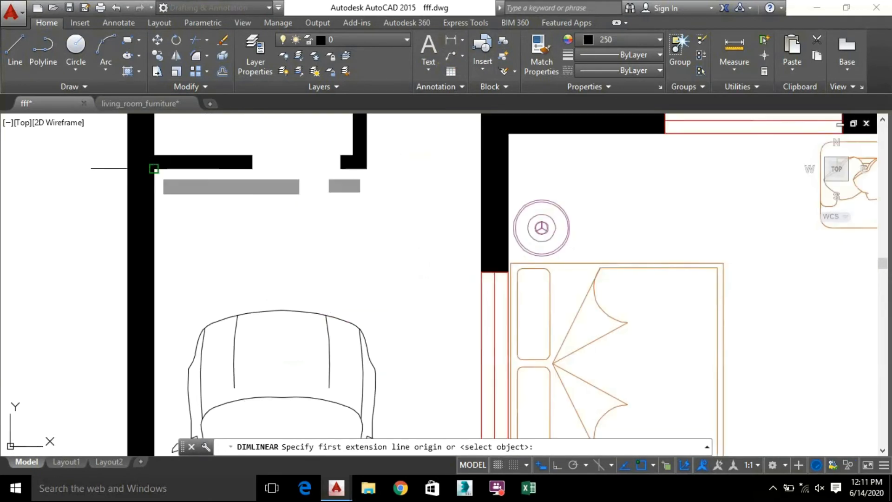
{"action": "left_click", "coordinate": [154, 158]}
{"action": "left_click", "coordinate": [368, 169]}
{"action": "left_click", "coordinate": [368, 228]}
Step: Add a vertical linear dimension for the small corner room's height, placed outside its right wall
{"action": "scroll", "coordinate": [400, 187], "scroll_direction": "down", "scroll_amount": 2}
{"action": "middle_click_drag", "start_coordinate": [400, 187], "coordinate": [369, 353]}
{"action": "key", "text": "space"}
{"action": "left_click", "coordinate": [347, 343]}
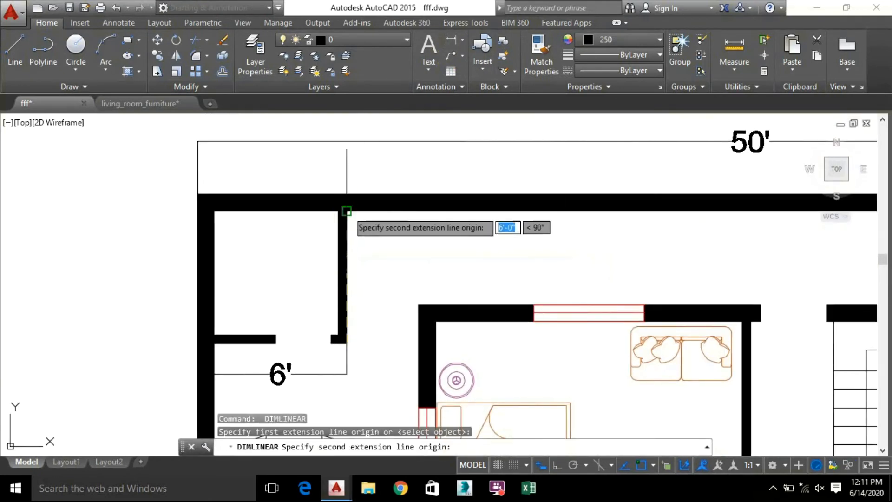
{"action": "left_click", "coordinate": [347, 212]}
{"action": "left_click", "coordinate": [384, 241]}
Step: Add a linear dimension across the upper bedroom's outer width, placed above its top wall
{"action": "scroll", "coordinate": [441, 255], "scroll_direction": "down", "scroll_amount": 6}
{"action": "middle_click_drag", "start_coordinate": [459, 261], "coordinate": [358, 189]}
{"action": "key", "text": "space"}
{"action": "scroll", "coordinate": [365, 213], "scroll_direction": "up", "scroll_amount": 6}
{"action": "left_click", "coordinate": [303, 163]}
{"action": "left_click", "coordinate": [643, 163]}
{"action": "scroll", "coordinate": [569, 144], "scroll_direction": "down", "scroll_amount": 2}
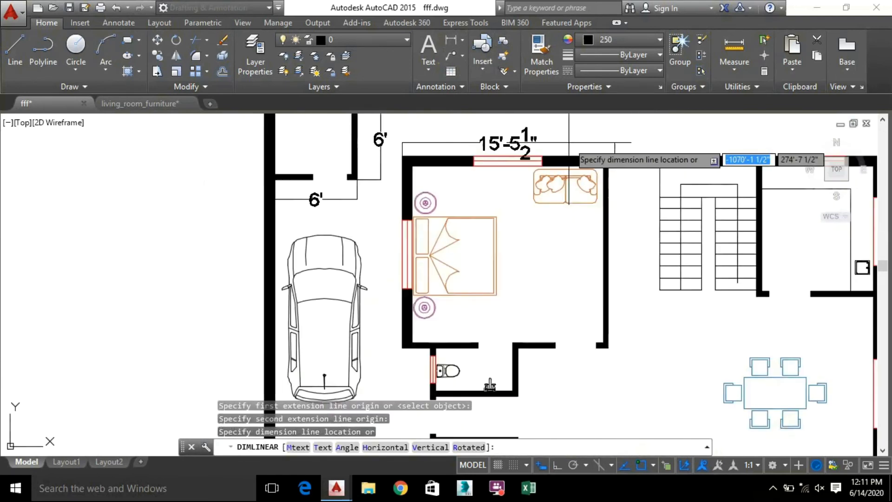
{"action": "middle_click_drag", "start_coordinate": [568, 142], "coordinate": [559, 201]}
{"action": "left_click", "coordinate": [554, 193]}
Step: Undo the upper bedroom's outer width dimension, keeping the small corner room's dimensions
{"action": "key", "text": "ctrl+z"}
{"action": "key", "text": "space"}
{"action": "key", "text": "ctrl+y"}
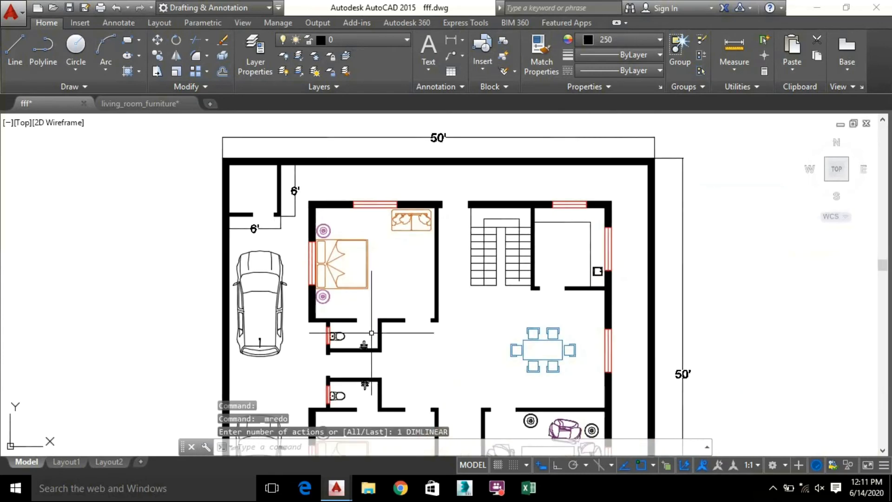
Step: Dimension the upper bedroom's inner width between its side walls, placing the dimension just above its lower wall
{"action": "left_click", "coordinate": [453, 43]}
{"action": "scroll", "coordinate": [344, 327], "scroll_direction": "up", "scroll_amount": 3}
{"action": "left_click", "coordinate": [231, 295]}
{"action": "left_click", "coordinate": [719, 295]}
{"action": "left_click", "coordinate": [637, 266]}
{"action": "scroll", "coordinate": [487, 384], "scroll_direction": "down", "scroll_amount": 2}
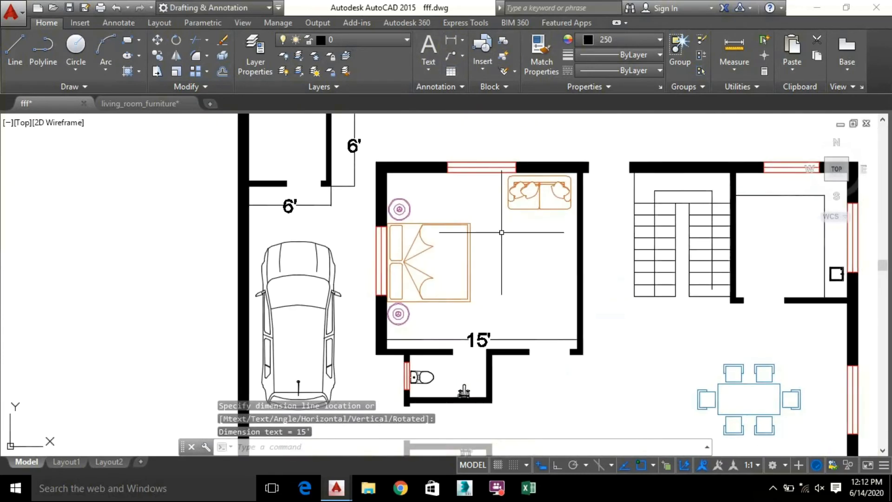
Step: Add a vertical linear dimension for the upper bedroom's height, placing it inside the room beside the bed
{"action": "key", "text": "space"}
{"action": "left_click", "coordinate": [387, 173]}
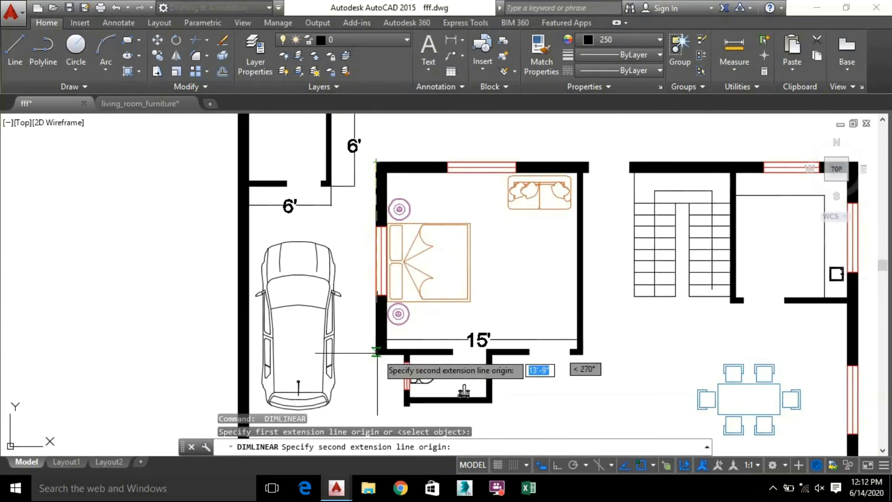
{"action": "left_click", "coordinate": [388, 344]}
{"action": "left_click", "coordinate": [453, 346]}
{"action": "scroll", "coordinate": [528, 319], "scroll_direction": "down", "scroll_amount": 2}
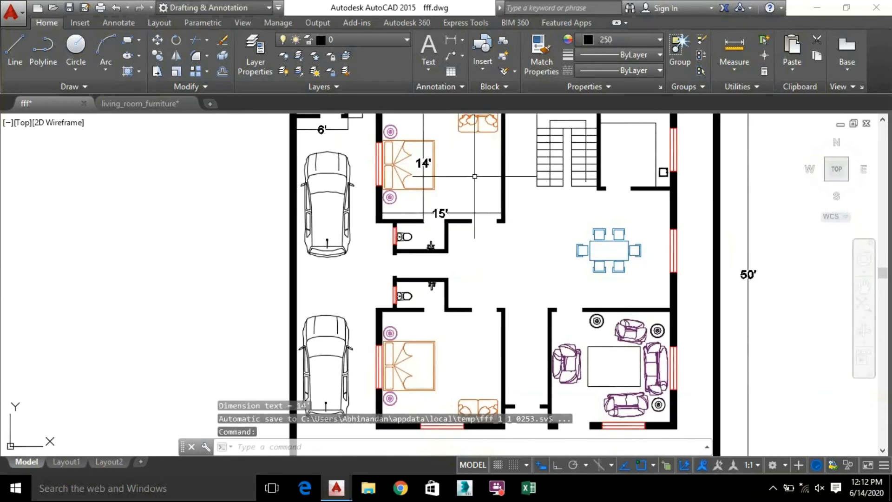
Step: Add a vertical linear dimension for the upper toilet's height, placed outside its right wall
{"action": "scroll", "coordinate": [408, 263], "scroll_direction": "up", "scroll_amount": 2}
{"action": "key", "text": "space"}
{"action": "left_click", "coordinate": [450, 191]}
{"action": "left_click", "coordinate": [505, 260]}
{"action": "left_click", "coordinate": [577, 229]}
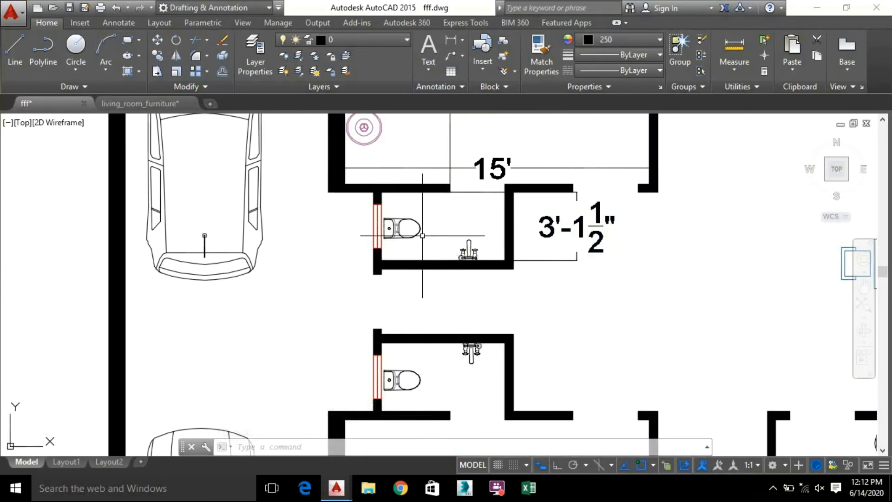
Step: Add a horizontal linear dimension for the upper toilet's width, placed just below its lower wall
{"action": "key", "text": "space"}
{"action": "scroll", "coordinate": [384, 270], "scroll_direction": "up", "scroll_amount": 3}
{"action": "left_click", "coordinate": [378, 267]}
{"action": "scroll", "coordinate": [620, 281], "scroll_direction": "down", "scroll_amount": 2}
{"action": "left_click", "coordinate": [619, 254]}
{"action": "left_click", "coordinate": [619, 276]}
Step: Dimension the living room's width from its left wall's outer face to its right wall's inner face, placed above the upper wall
{"action": "scroll", "coordinate": [620, 278], "scroll_direction": "down", "scroll_amount": 2}
{"action": "middle_click_drag", "start_coordinate": [621, 279], "coordinate": [581, 270]}
{"action": "scroll", "coordinate": [623, 252], "scroll_direction": "down", "scroll_amount": 2}
{"action": "middle_click_drag", "start_coordinate": [811, 269], "coordinate": [658, 242]}
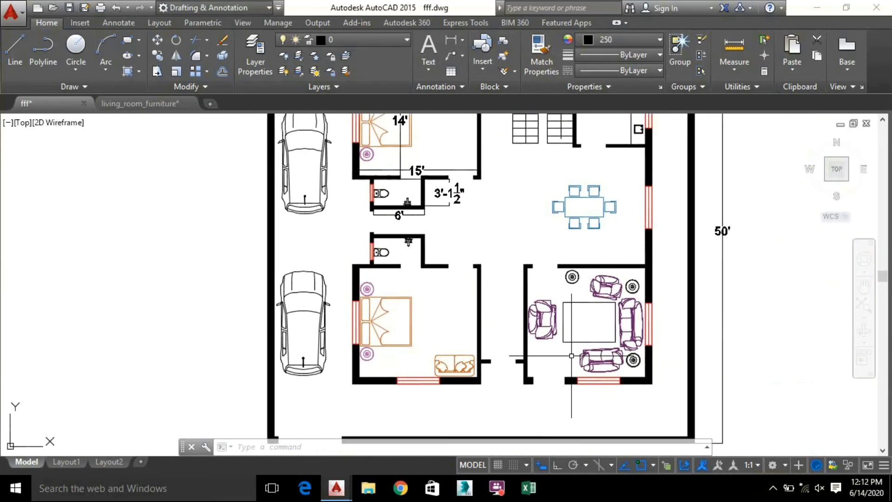
{"action": "key", "text": "space"}
{"action": "scroll", "coordinate": [525, 298], "scroll_direction": "up", "scroll_amount": 2}
{"action": "left_click", "coordinate": [522, 257]}
{"action": "left_click", "coordinate": [696, 256]}
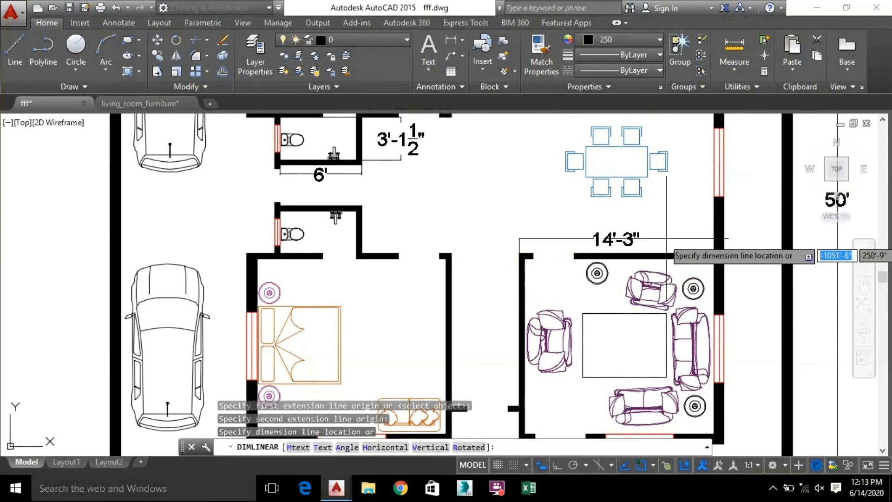
{"action": "scroll", "coordinate": [672, 239], "scroll_direction": "up", "scroll_amount": 5}
{"action": "left_click", "coordinate": [498, 207]}
Step: Add a vertical linear dimension for the living room's outer height, placed outside its left wall
{"action": "key", "text": "space"}
{"action": "scroll", "coordinate": [512, 196], "scroll_direction": "down", "scroll_amount": 6}
{"action": "left_click", "coordinate": [374, 161]}
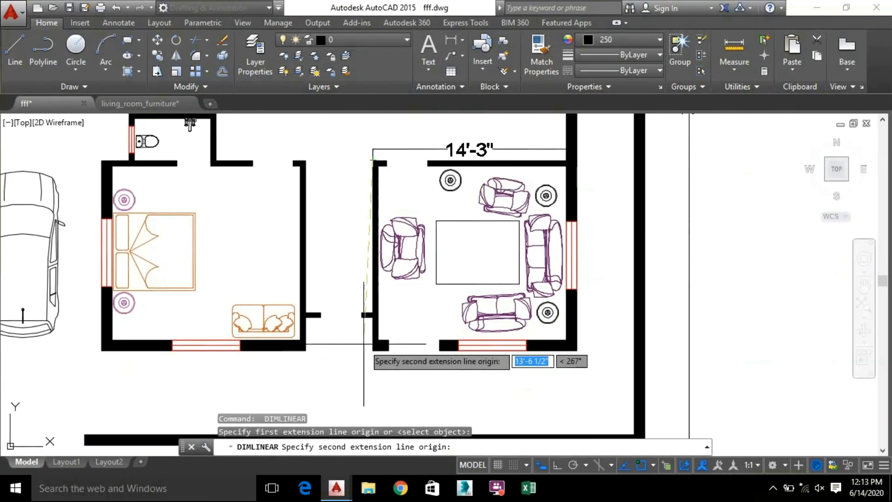
{"action": "left_click", "coordinate": [373, 349]}
{"action": "left_click", "coordinate": [354, 350]}
Step: Dimension the living room's full outer width between its lower corners, placed just below the lower wall
{"action": "key", "text": "space"}
{"action": "left_click", "coordinate": [373, 350]}
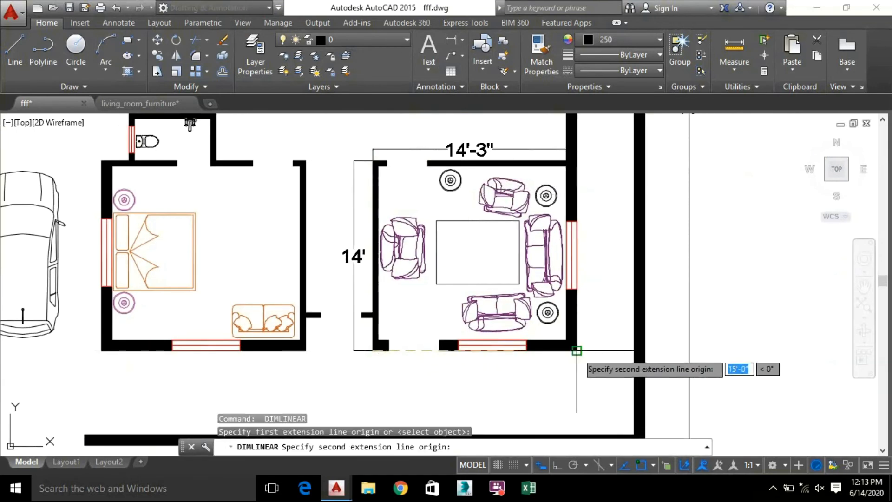
{"action": "left_click", "coordinate": [577, 350]}
{"action": "left_click", "coordinate": [577, 371]}
Step: Delete the living room's width dimension above its upper wall
{"action": "left_click", "coordinate": [501, 156]}
{"action": "left_click", "coordinate": [487, 138]}
{"action": "key", "text": "Delete"}
Step: Add a horizontal linear dimension for the width of the kitchen beside the stairs, placed below its lower wall
{"action": "scroll", "coordinate": [282, 209], "scroll_direction": "down", "scroll_amount": 2}
{"action": "middle_click_drag", "start_coordinate": [295, 159], "coordinate": [308, 315]}
{"action": "middle_click_drag", "start_coordinate": [392, 237], "coordinate": [349, 292]}
{"action": "key", "text": "space"}
{"action": "key", "text": "Escape"}
{"action": "left_click", "coordinate": [451, 40]}
{"action": "scroll", "coordinate": [353, 272], "scroll_direction": "up", "scroll_amount": 6}
{"action": "left_click", "coordinate": [367, 273]}
{"action": "left_click", "coordinate": [662, 274]}
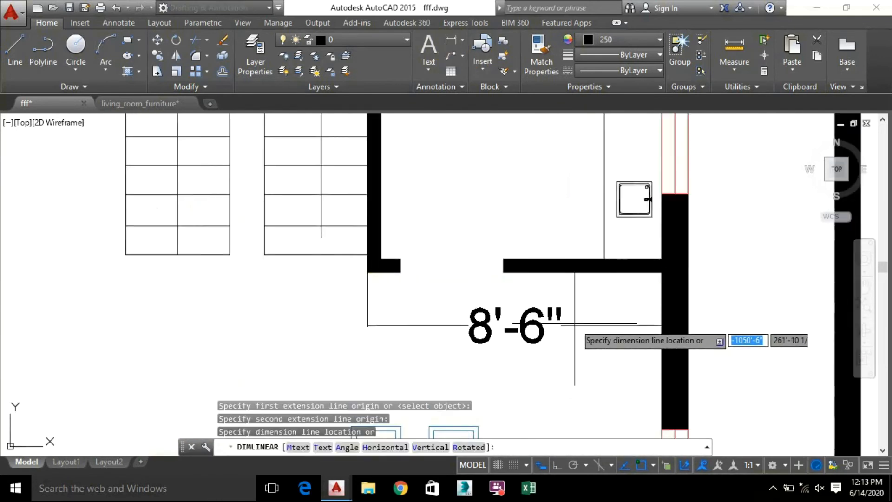
{"action": "left_click", "coordinate": [577, 318]}
Step: Add a vertical linear dimension for the kitchen's height along its left wall, placed inside the room
{"action": "scroll", "coordinate": [562, 300], "scroll_direction": "down", "scroll_amount": 2}
{"action": "middle_click_drag", "start_coordinate": [526, 247], "coordinate": [418, 309]}
{"action": "key", "text": "space"}
{"action": "left_click", "coordinate": [330, 343]}
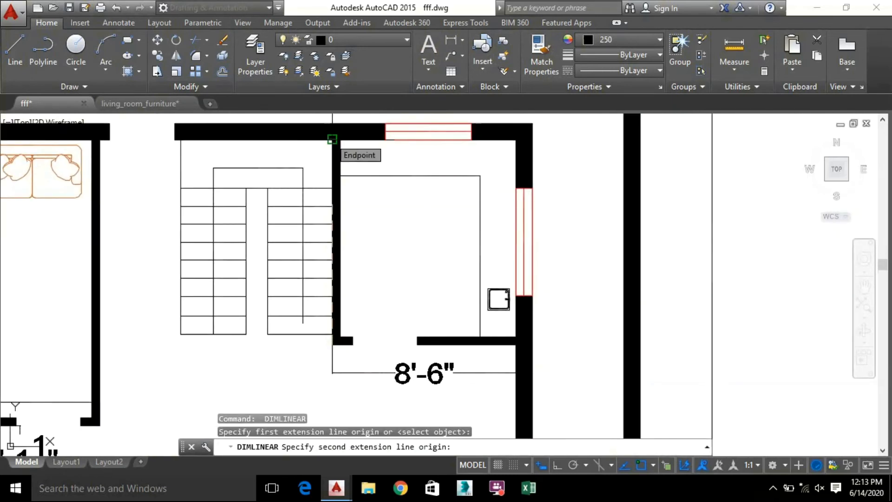
{"action": "left_click", "coordinate": [331, 141]}
{"action": "left_click", "coordinate": [386, 184]}
{"action": "scroll", "coordinate": [386, 195], "scroll_direction": "down", "scroll_amount": 4}
{"action": "middle_click_drag", "start_coordinate": [304, 216], "coordinate": [331, 255]}
{"action": "key", "text": "space"}
{"action": "scroll", "coordinate": [301, 224], "scroll_direction": "up", "scroll_amount": 6}
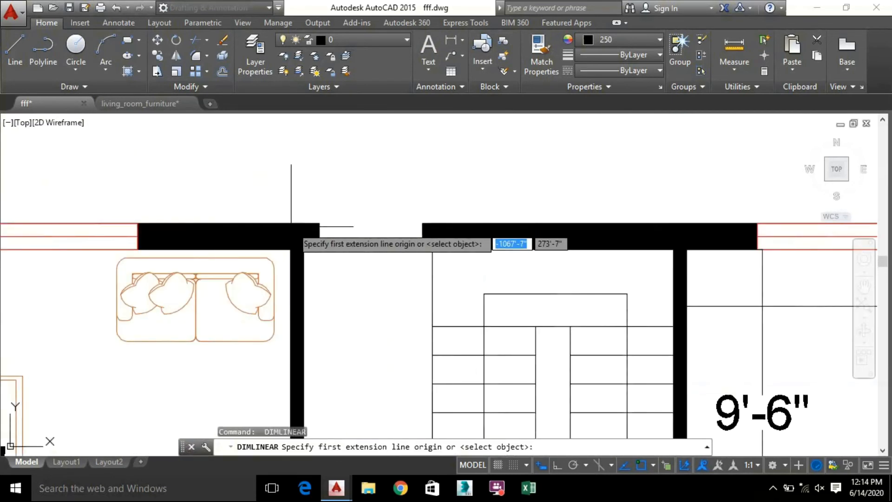
{"action": "left_click", "coordinate": [229, 225]}
{"action": "scroll", "coordinate": [231, 180], "scroll_direction": "down", "scroll_amount": 4}
{"action": "middle_click_drag", "start_coordinate": [231, 180], "coordinate": [237, 239]}
{"action": "left_click", "coordinate": [234, 200]}
{"action": "left_click", "coordinate": [215, 218]}
{"action": "scroll", "coordinate": [219, 223], "scroll_direction": "down", "scroll_amount": 4}
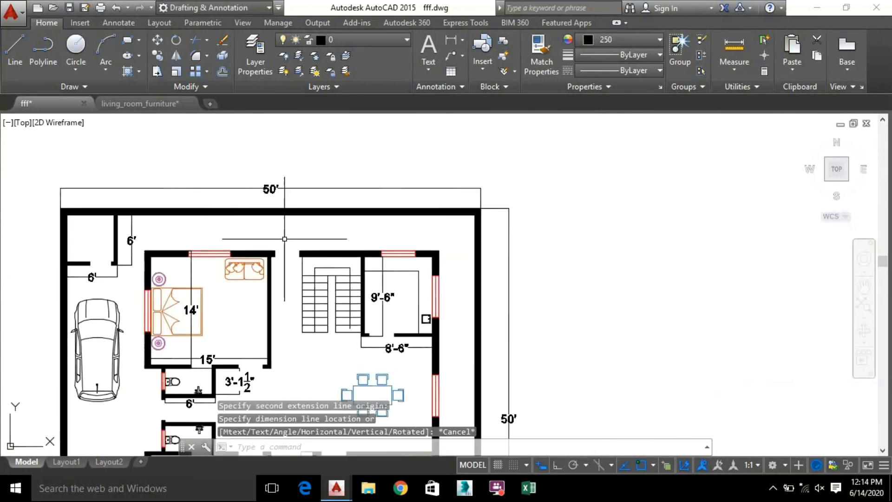
{"action": "scroll", "coordinate": [276, 257], "scroll_direction": "up", "scroll_amount": 4}
{"action": "scroll", "coordinate": [271, 240], "scroll_direction": "down", "scroll_amount": 3}
{"action": "middle_click_drag", "start_coordinate": [301, 331], "coordinate": [301, 262]}
{"action": "middle_click_drag", "start_coordinate": [356, 181], "coordinate": [289, 305]}
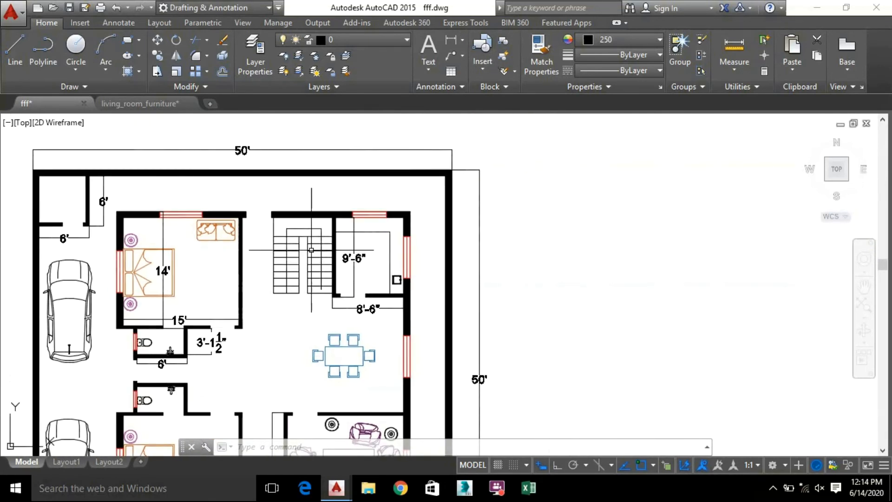
Step: Add the multiline text "DINNING ROOM" in the open area to the left of the dining table
{"action": "left_click", "coordinate": [429, 69]}
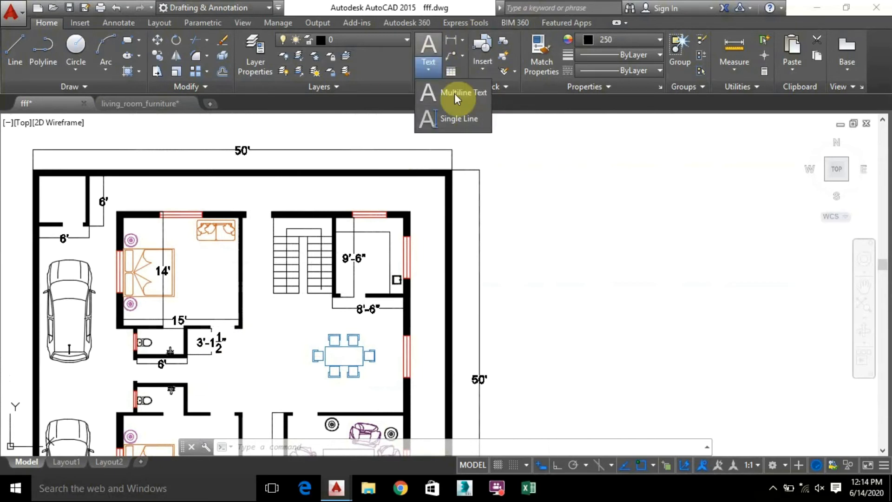
{"action": "left_click", "coordinate": [455, 94]}
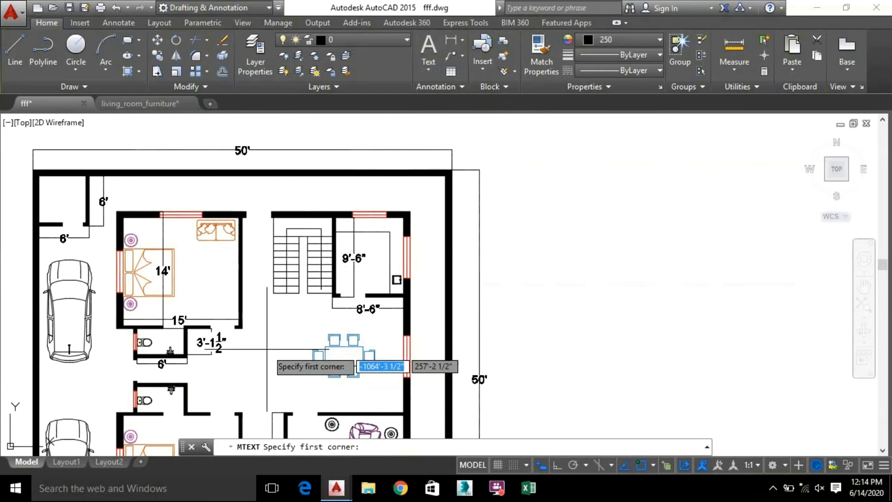
{"action": "scroll", "coordinate": [268, 349], "scroll_direction": "up", "scroll_amount": 4}
{"action": "middle_click_drag", "start_coordinate": [290, 150], "coordinate": [328, 74]}
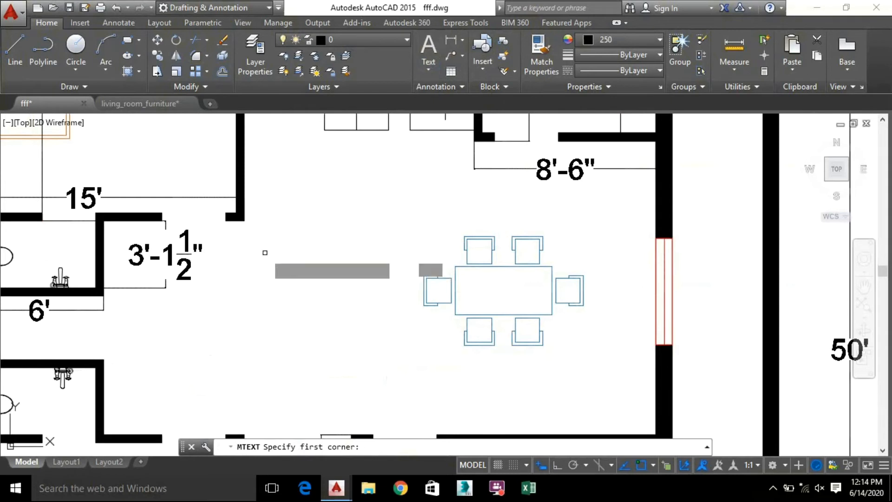
{"action": "left_click", "coordinate": [265, 252]}
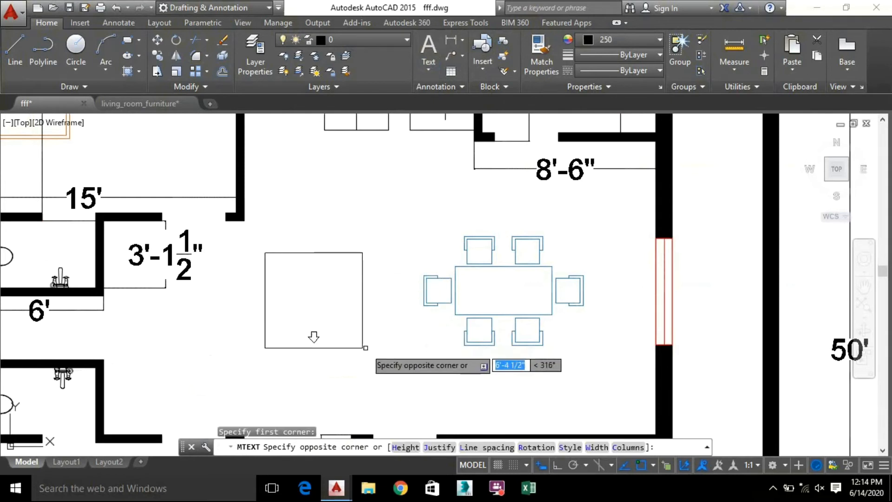
{"action": "left_click", "coordinate": [394, 339]}
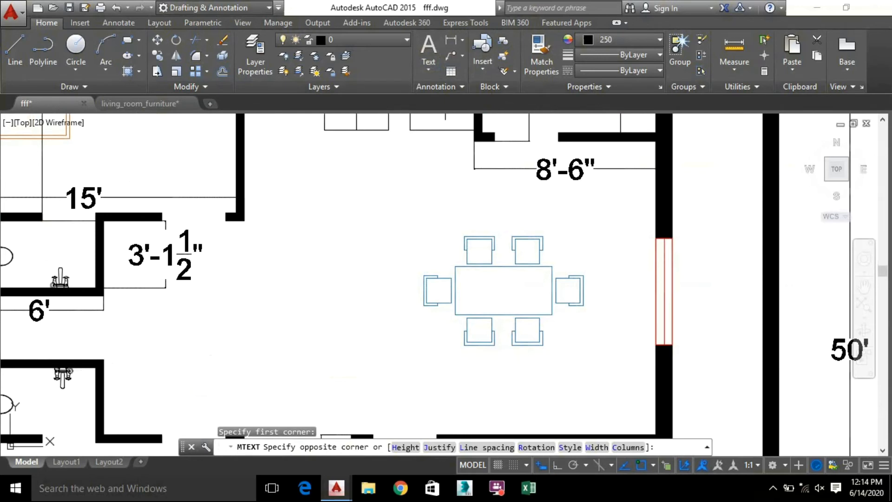
{"action": "scroll", "coordinate": [363, 272], "scroll_direction": "down", "scroll_amount": 3}
{"action": "middle_click_drag", "start_coordinate": [363, 287], "coordinate": [321, 279]}
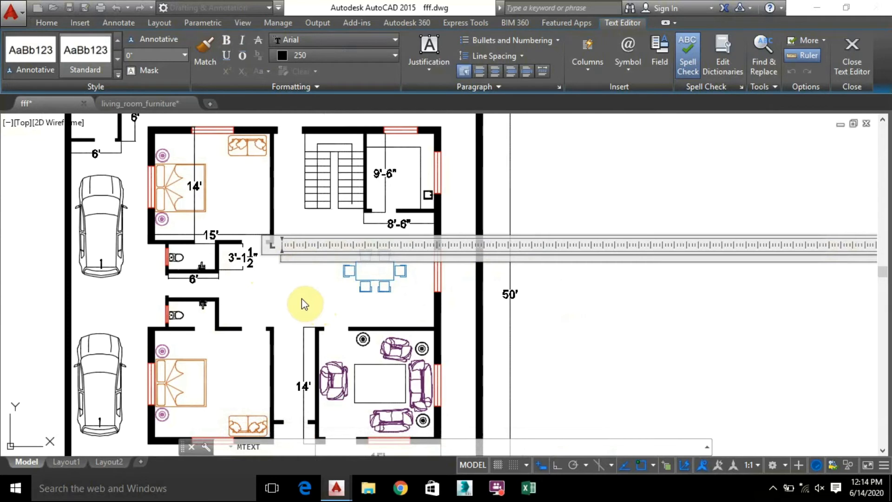
{"action": "type", "text": "DINING"}
{"action": "type", "text": " HAL"}
{"action": "type", "text": "OOM"}
{"action": "scroll", "coordinate": [311, 269], "scroll_direction": "up", "scroll_amount": 8}
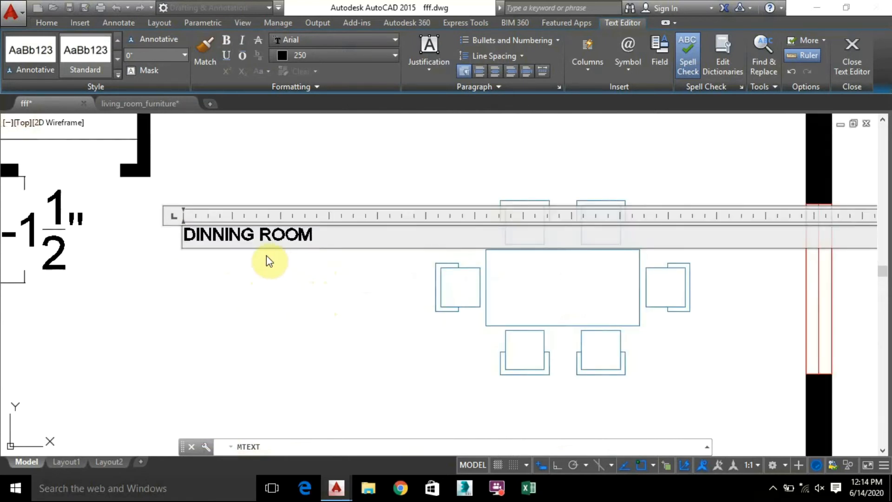
{"action": "scroll", "coordinate": [283, 289], "scroll_direction": "down", "scroll_amount": 2}
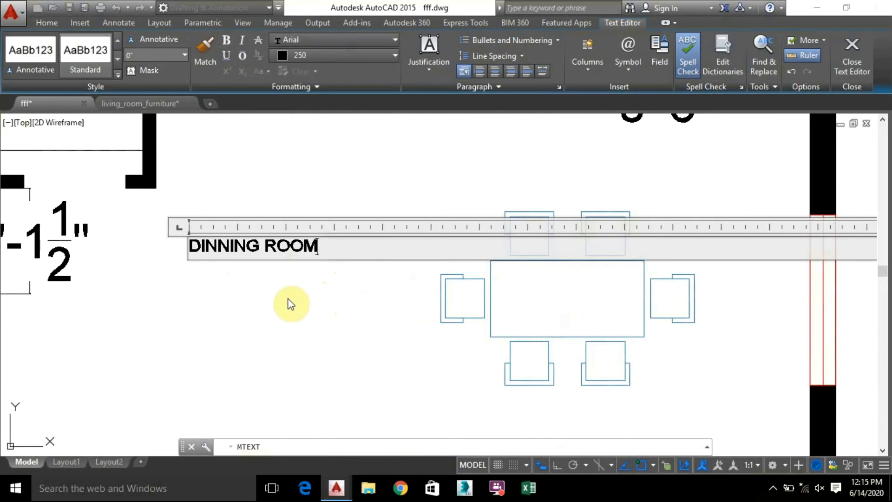
{"action": "left_click", "coordinate": [288, 305]}
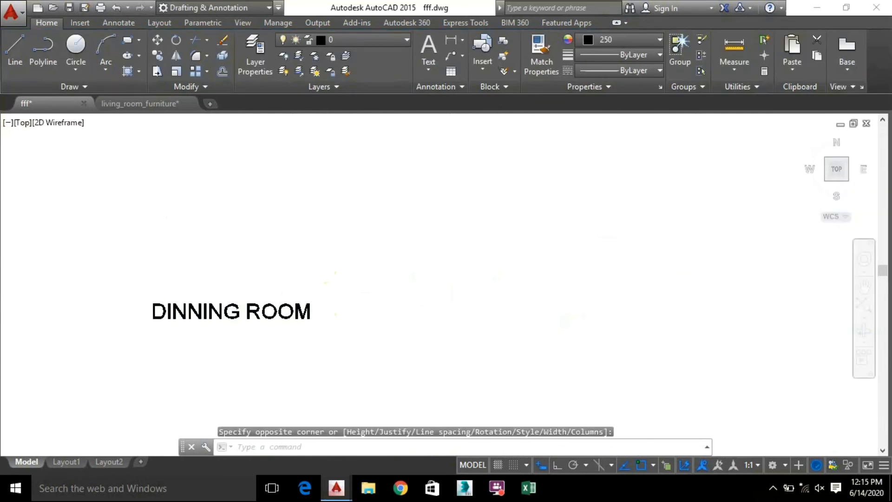
Step: Edit the DINNING ROOM label and set the height of all its text to 8
{"action": "scroll", "coordinate": [264, 337], "scroll_direction": "up", "scroll_amount": 4}
{"action": "scroll", "coordinate": [348, 329], "scroll_direction": "down", "scroll_amount": 4}
{"action": "middle_click_drag", "start_coordinate": [347, 329], "coordinate": [412, 343]}
{"action": "double_click", "coordinate": [343, 321]}
{"action": "left_click_drag", "start_coordinate": [436, 324], "coordinate": [247, 327]}
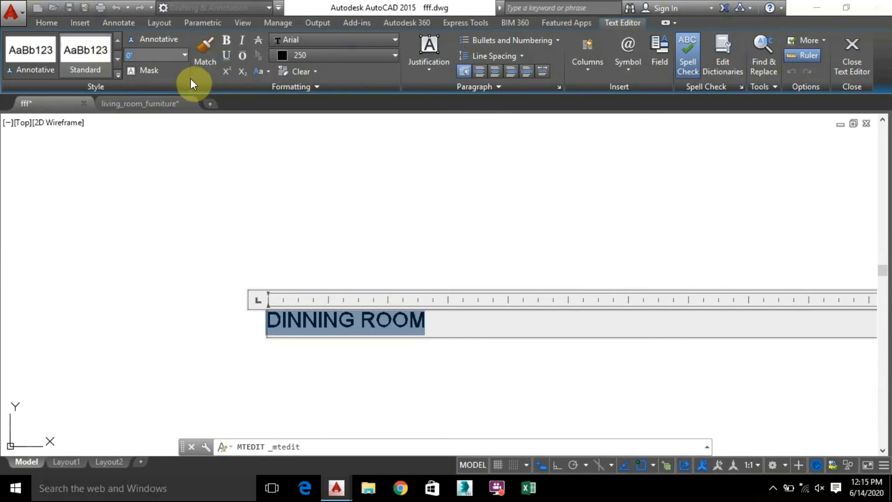
{"action": "key", "text": "Return"}
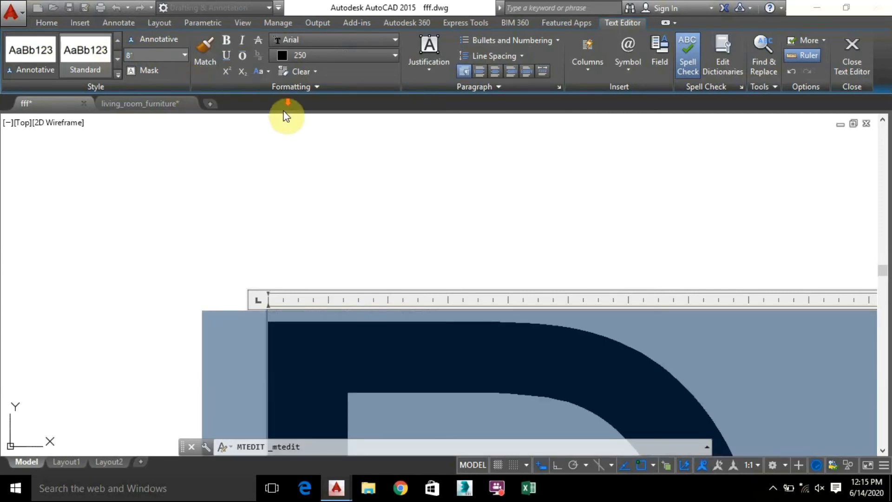
{"action": "scroll", "coordinate": [322, 183], "scroll_direction": "down", "scroll_amount": 3}
{"action": "scroll", "coordinate": [322, 195], "scroll_direction": "down", "scroll_amount": 5}
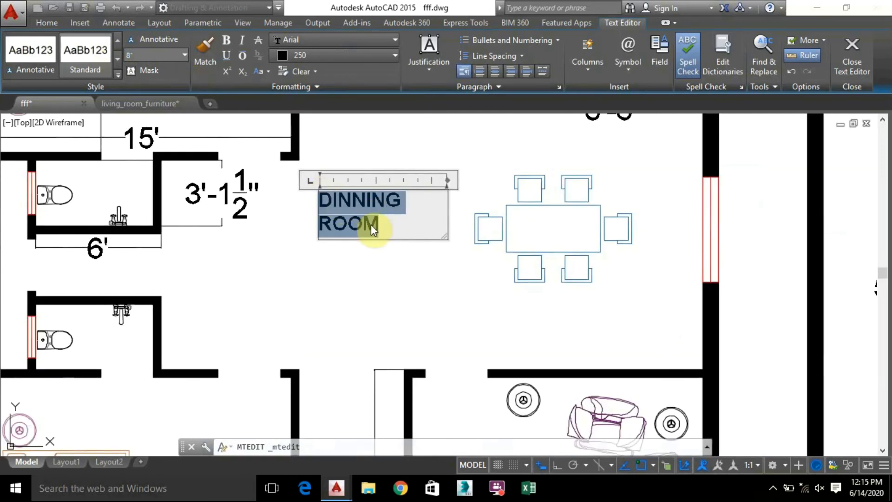
{"action": "left_click", "coordinate": [371, 286]}
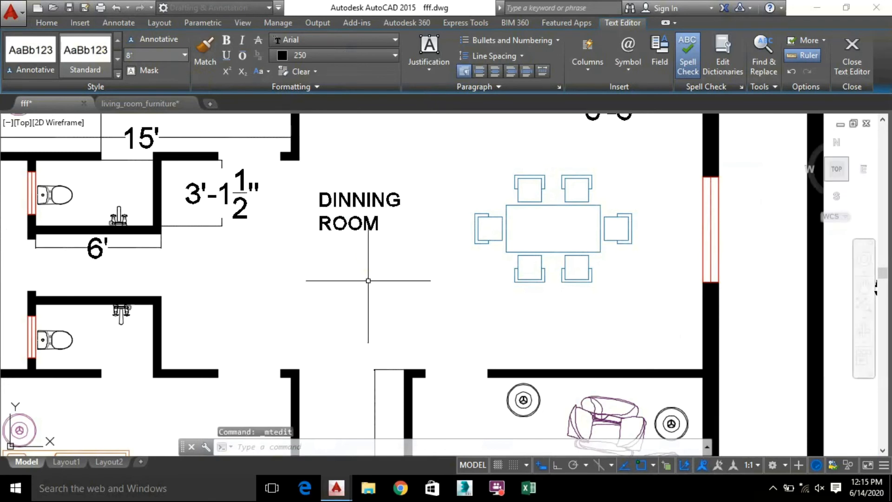
Step: Move the DINNING ROOM label slightly down and to the right, level with the dining table
{"action": "left_click", "coordinate": [345, 200]}
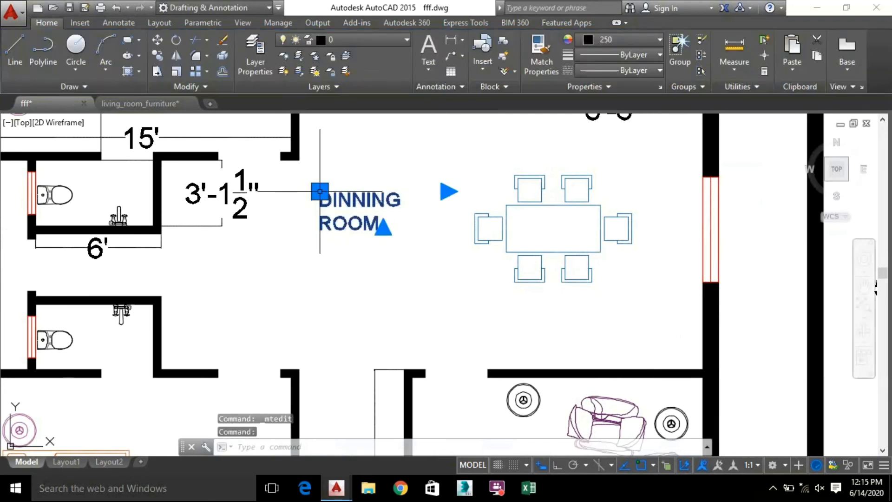
{"action": "left_click", "coordinate": [319, 191]}
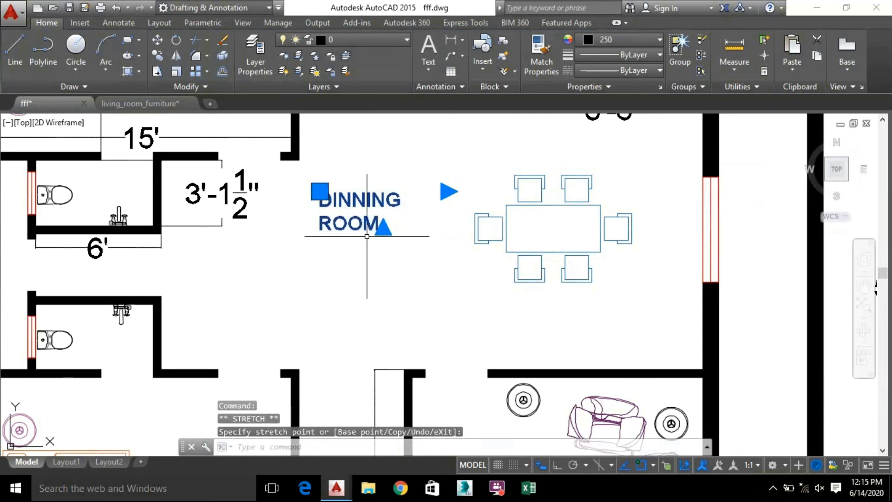
{"action": "left_click", "coordinate": [333, 219]}
{"action": "left_click", "coordinate": [385, 190]}
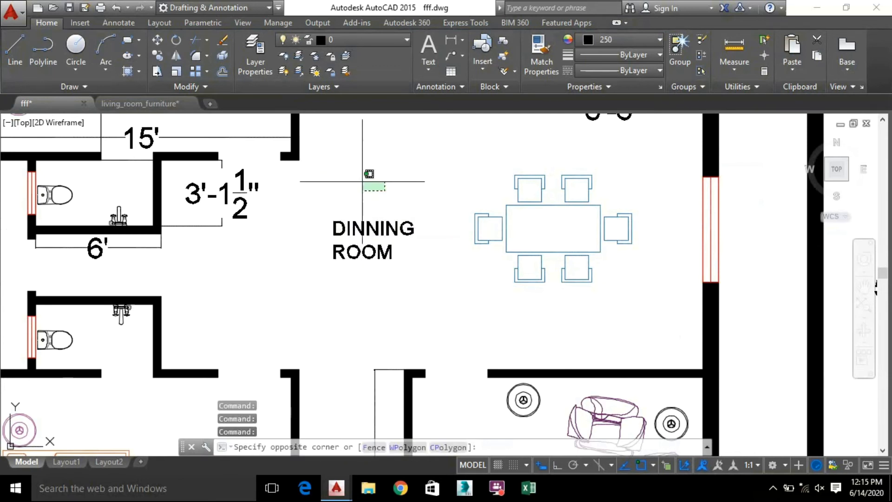
{"action": "left_click", "coordinate": [362, 182]}
Step: Add the multiline text "BEDROOM-1" in the open area to the right of the bed in the lower bedroom
{"action": "scroll", "coordinate": [396, 282], "scroll_direction": "down", "scroll_amount": 2}
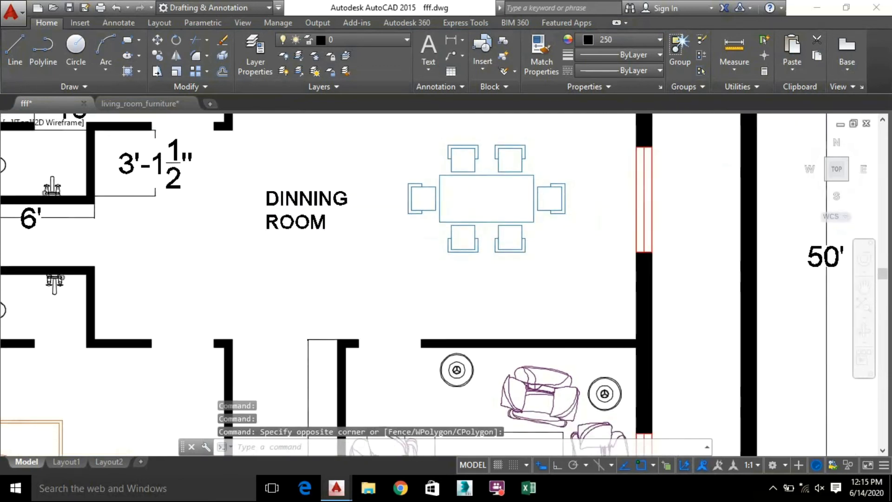
{"action": "middle_click_drag", "start_coordinate": [335, 263], "coordinate": [289, 284]}
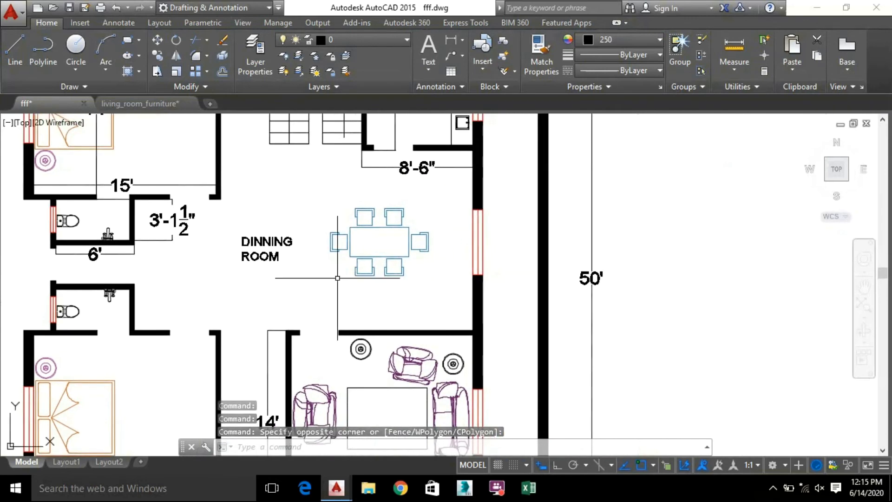
{"action": "scroll", "coordinate": [319, 189], "scroll_direction": "down", "scroll_amount": 2}
{"action": "middle_click_drag", "start_coordinate": [320, 189], "coordinate": [303, 213]}
{"action": "middle_click_drag", "start_coordinate": [250, 271], "coordinate": [301, 227]}
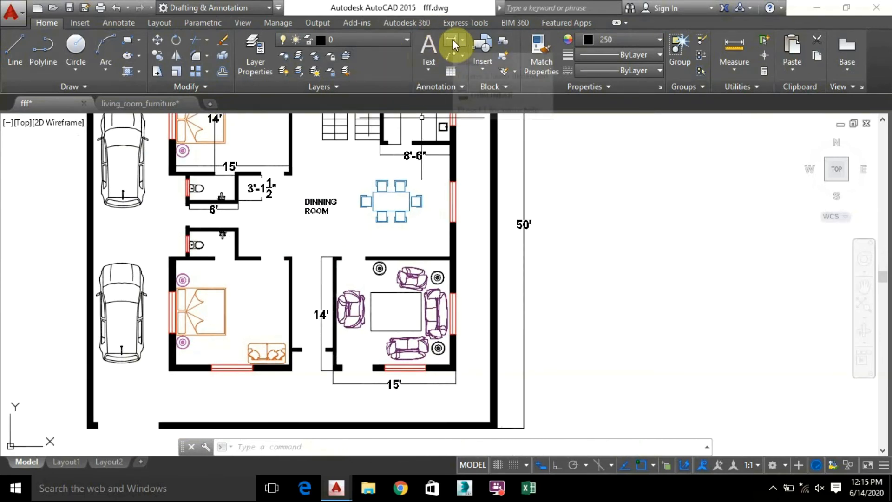
{"action": "left_click", "coordinate": [428, 52]}
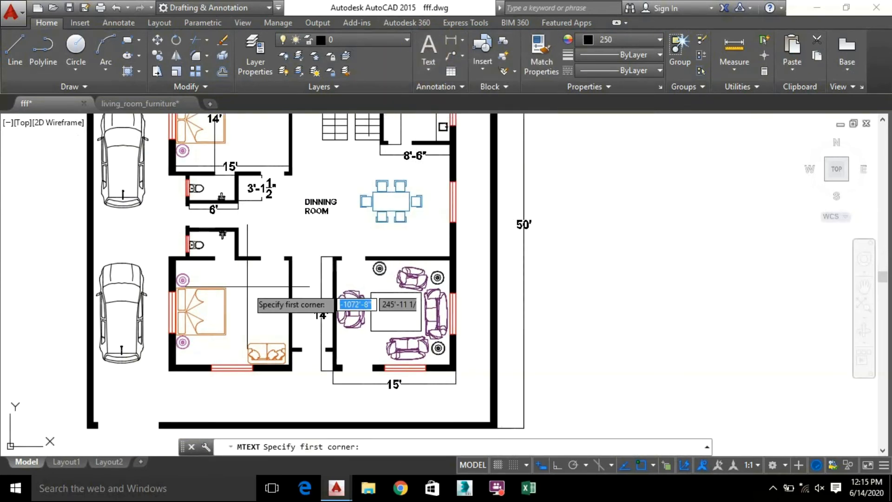
{"action": "scroll", "coordinate": [246, 292], "scroll_direction": "up", "scroll_amount": 5}
{"action": "left_click", "coordinate": [204, 234]}
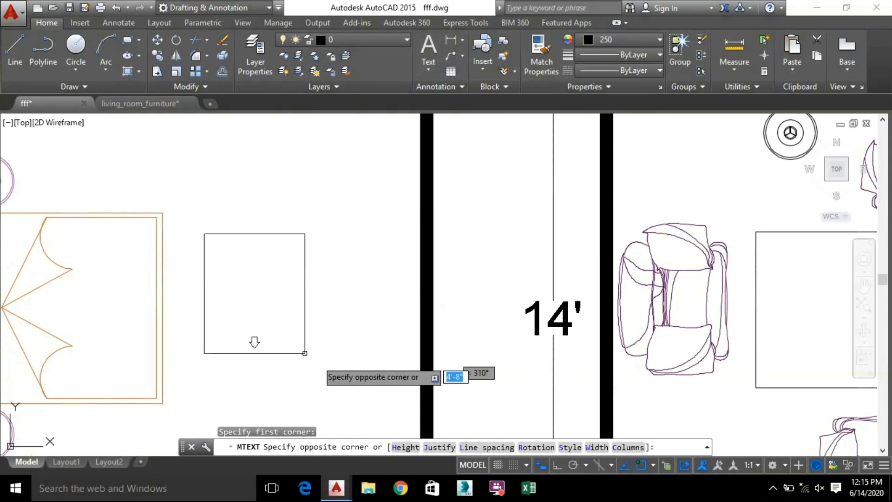
{"action": "left_click", "coordinate": [380, 369]}
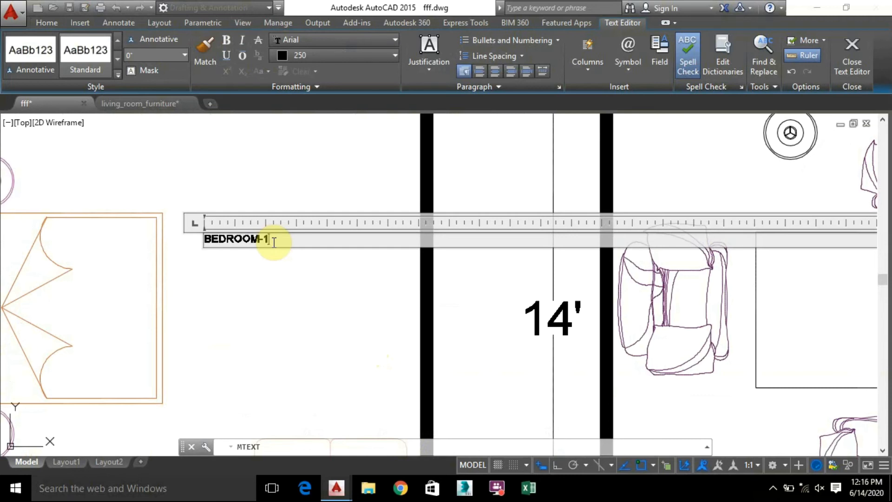
Step: Set the text height of the whole BEDROOM-1 label to 7
{"action": "left_click_drag", "start_coordinate": [276, 241], "coordinate": [216, 237]}
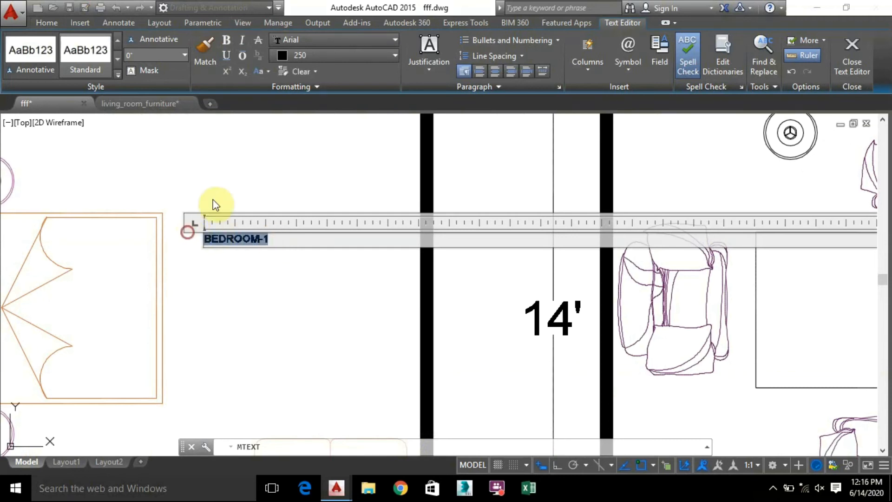
{"action": "left_click", "coordinate": [64, 52]}
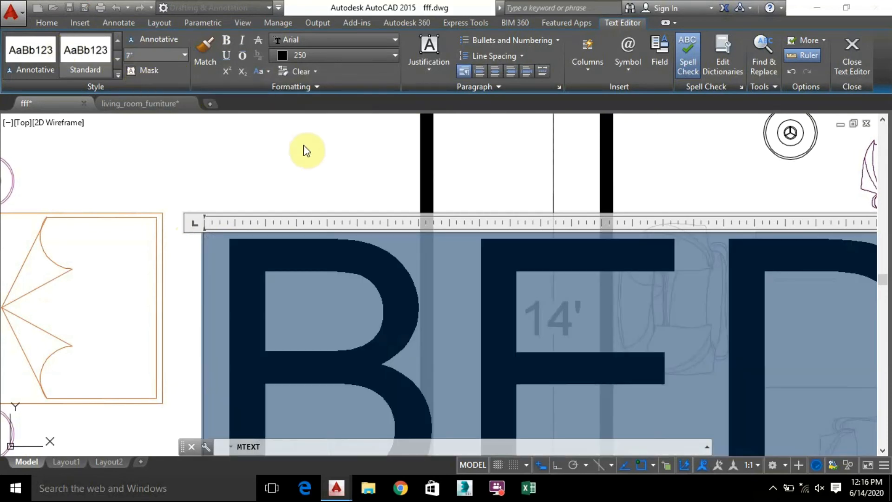
{"action": "scroll", "coordinate": [311, 169], "scroll_direction": "down", "scroll_amount": 4}
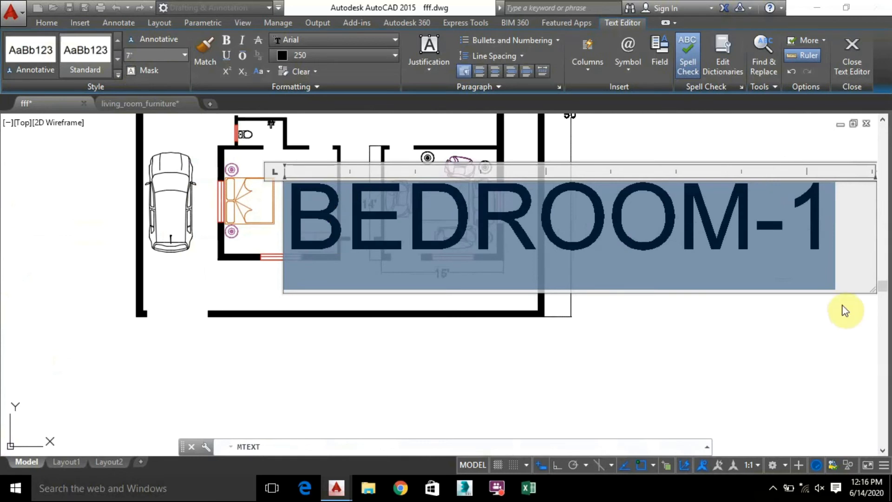
Step: Add the room size 15'X14' as a second line centred beneath BEDROOM-1 and finish the text
{"action": "left_click", "coordinate": [848, 240]}
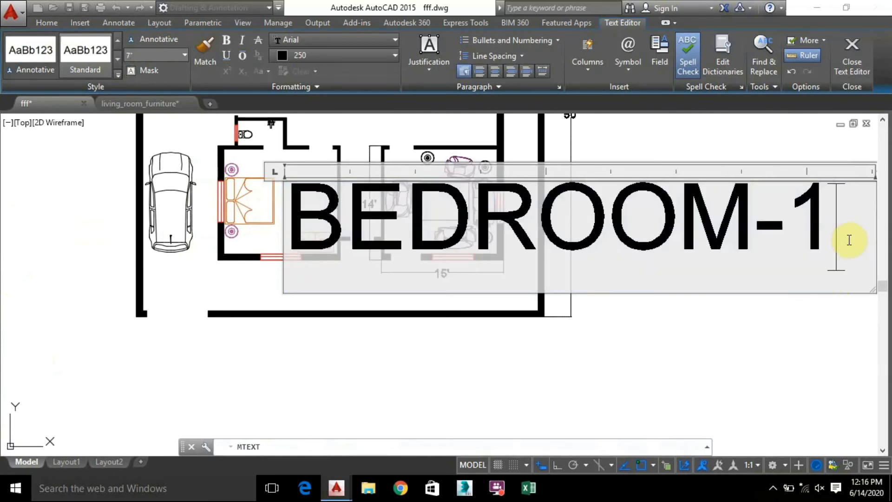
{"action": "key", "text": "Return"}
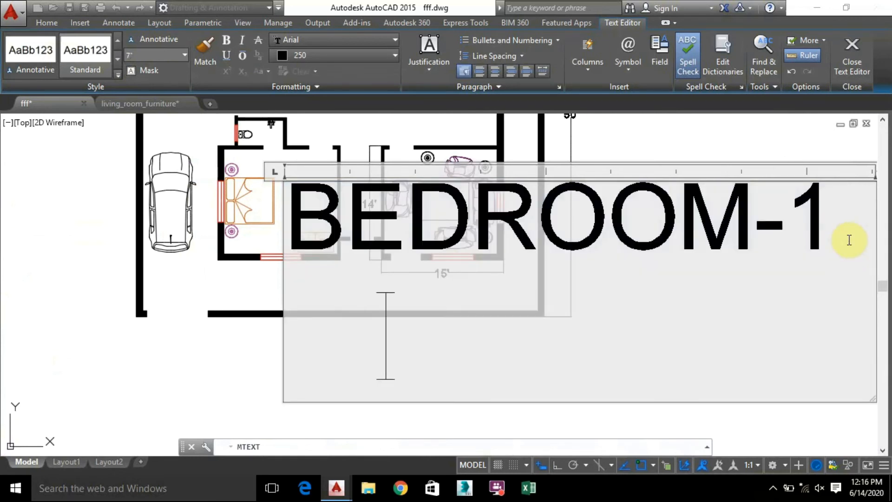
{"action": "type", "text": "15"}
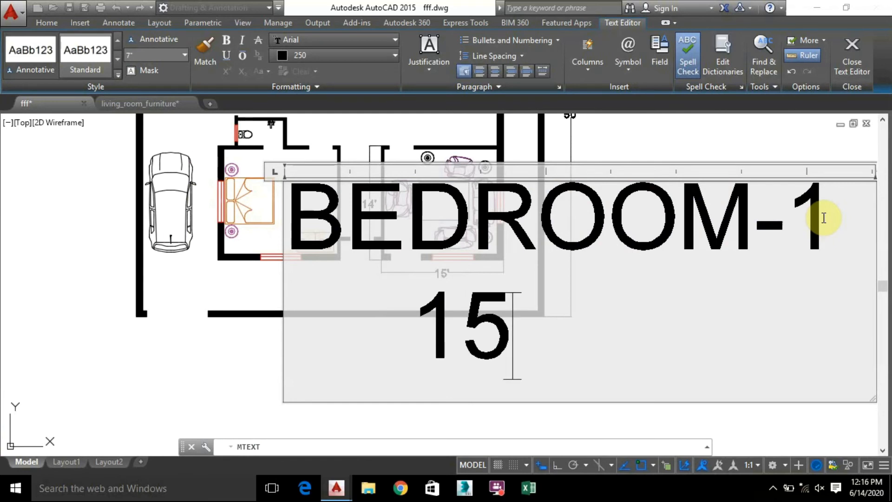
{"action": "type", "text": "\""}
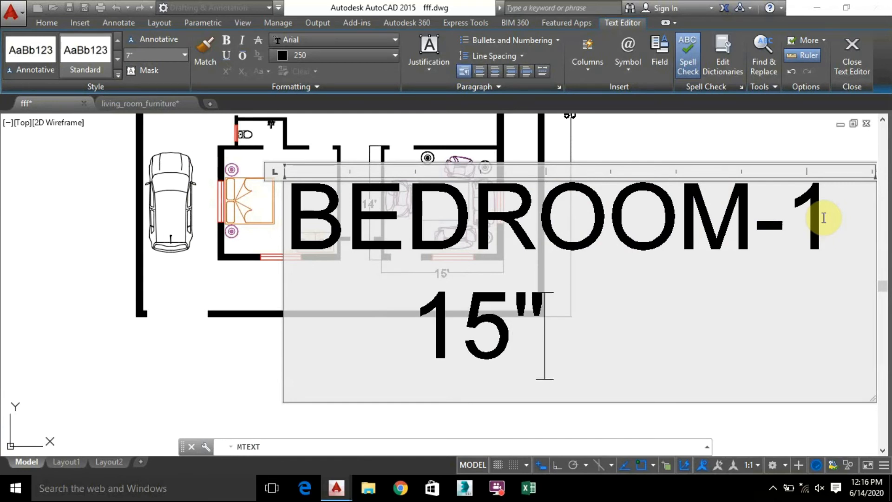
{"action": "key", "text": "BackSpace"}
{"action": "type", "text": "'X"}
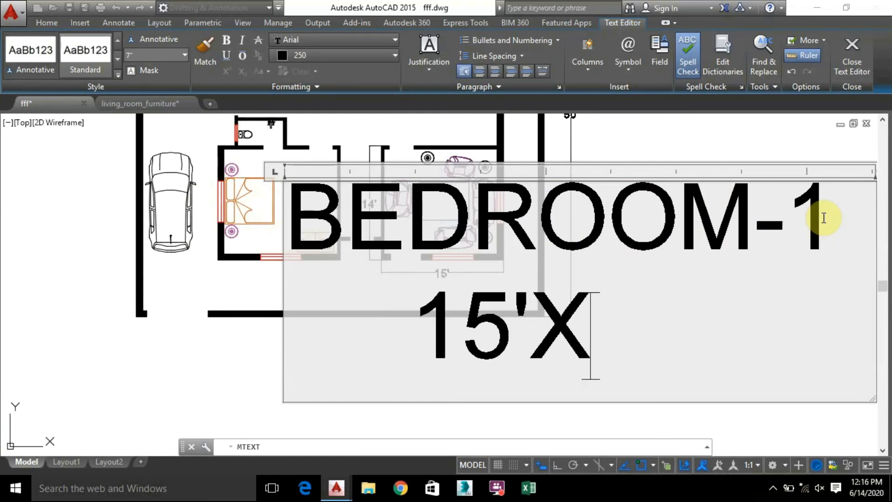
{"action": "type", "text": "14"}
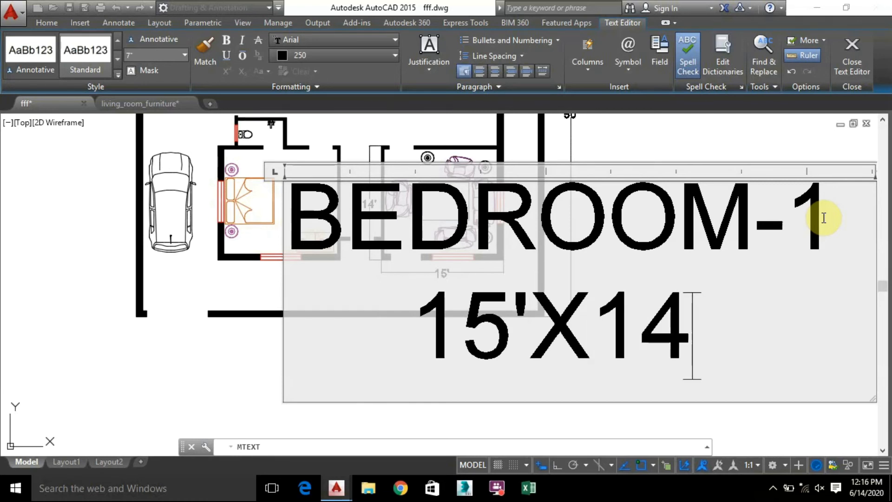
{"action": "type", "text": "'"}
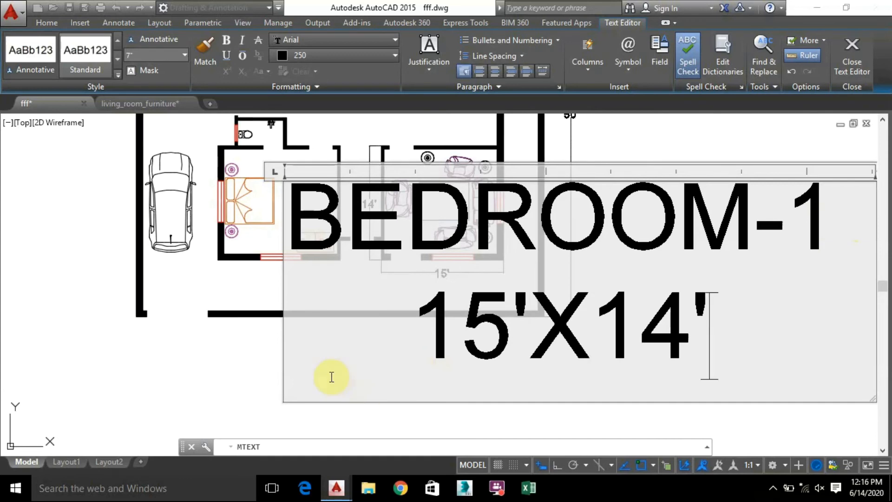
{"action": "left_click", "coordinate": [257, 370]}
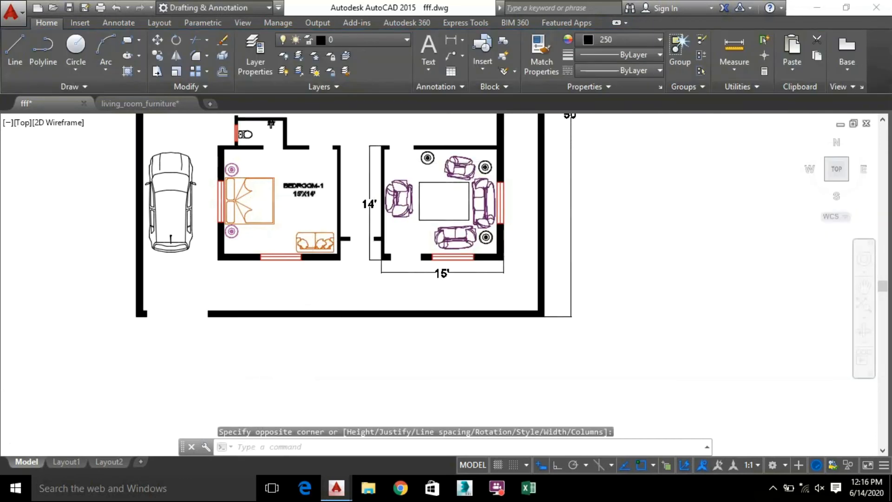
Step: Edit the BEDROOM-1 label and underline both of its lines
{"action": "scroll", "coordinate": [304, 195], "scroll_direction": "up", "scroll_amount": 5}
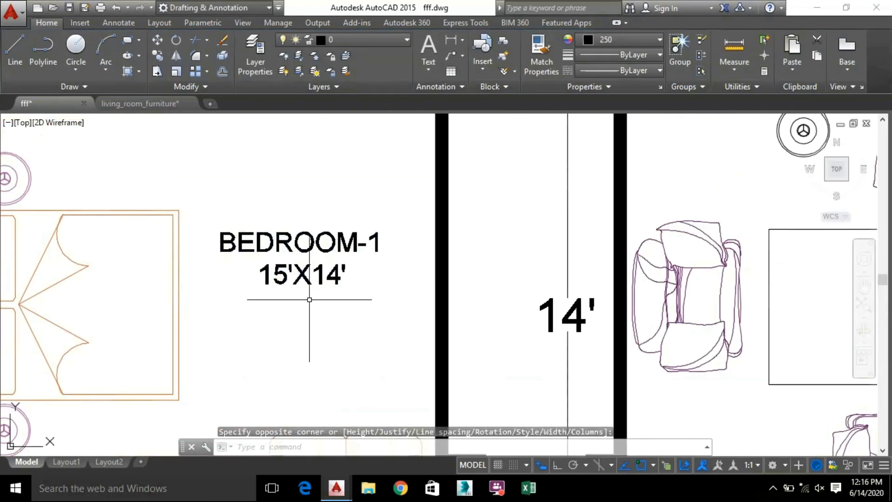
{"action": "scroll", "coordinate": [309, 300], "scroll_direction": "down", "scroll_amount": 2}
{"action": "left_click", "coordinate": [351, 301]}
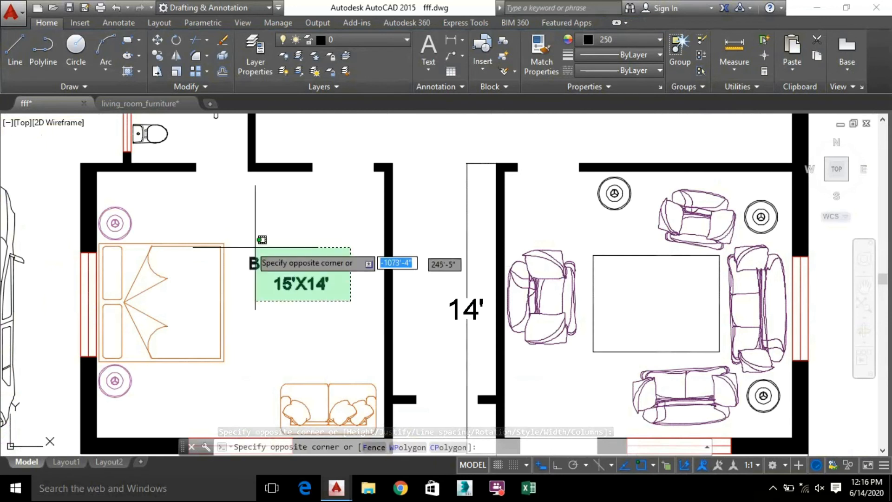
{"action": "left_click", "coordinate": [255, 248]}
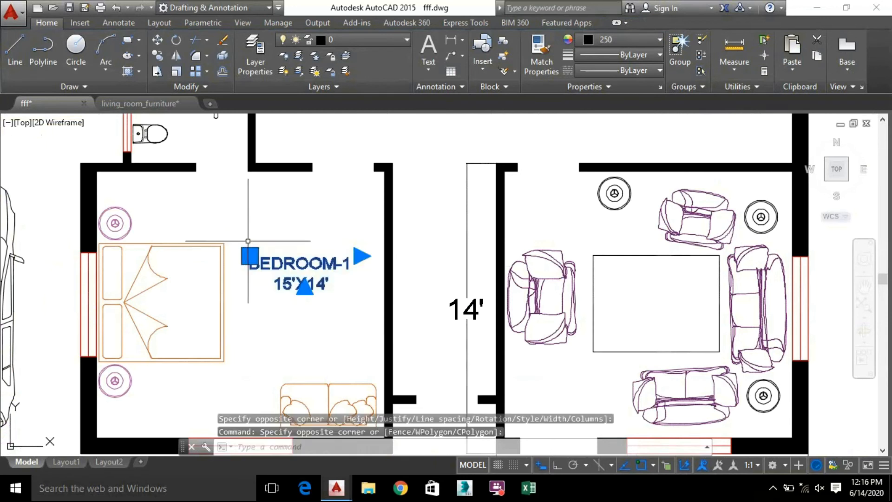
{"action": "double_click", "coordinate": [294, 263]}
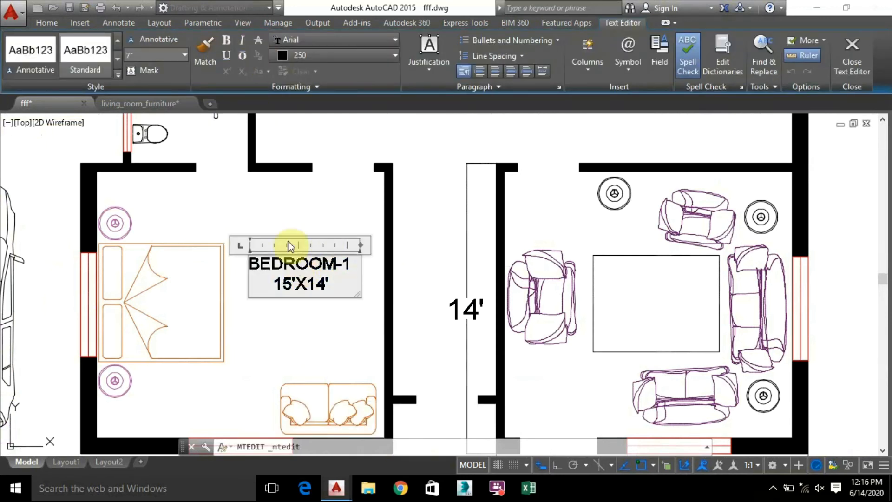
{"action": "left_click_drag", "start_coordinate": [253, 267], "coordinate": [370, 299]}
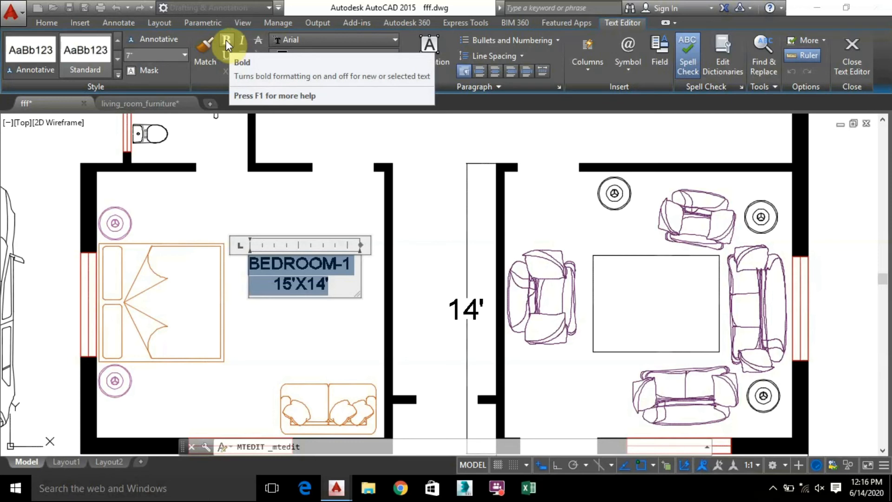
{"action": "left_click", "coordinate": [226, 56]}
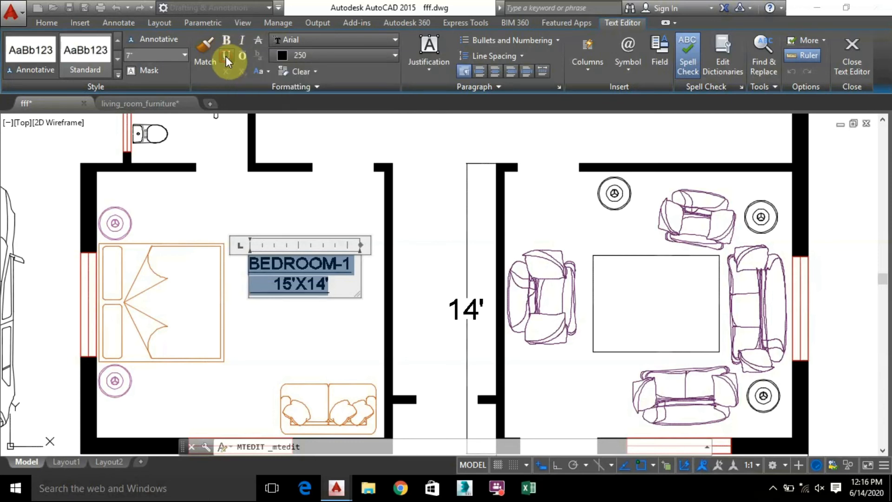
{"action": "left_click", "coordinate": [311, 342]}
Step: Add the multiline text "DRAWING ROOM" on the centre table between the sofas, with text height 7 and underlined
{"action": "scroll", "coordinate": [324, 338], "scroll_direction": "down", "scroll_amount": 3}
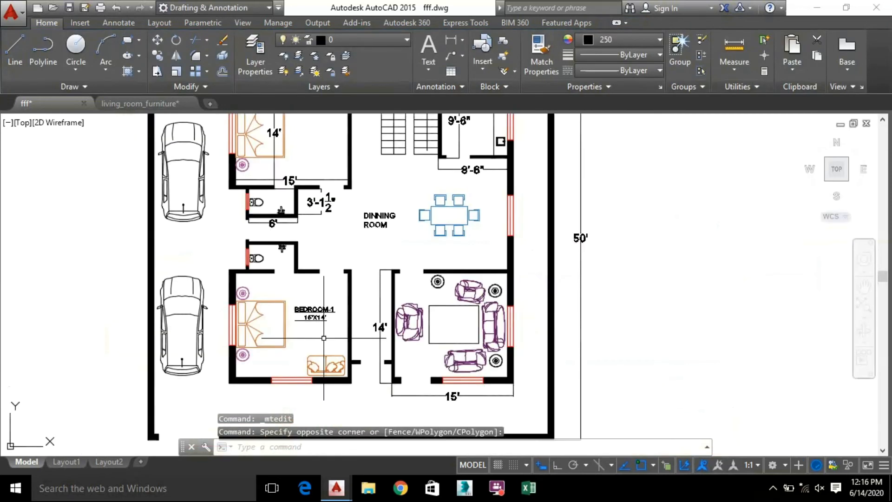
{"action": "scroll", "coordinate": [446, 320], "scroll_direction": "up", "scroll_amount": 3}
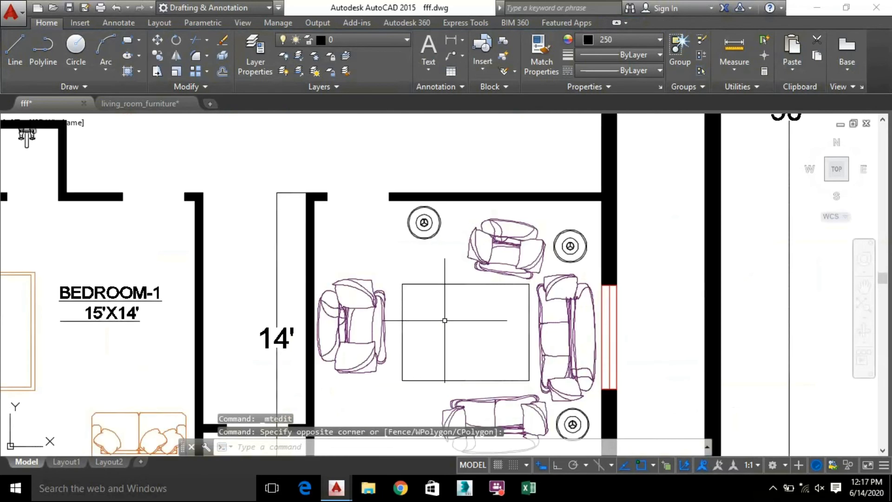
{"action": "middle_click_drag", "start_coordinate": [444, 320], "coordinate": [362, 262]}
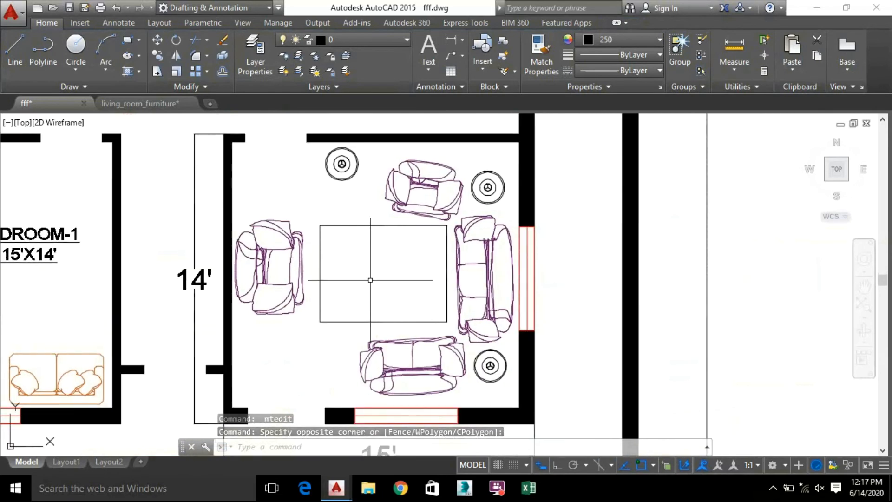
{"action": "left_click", "coordinate": [426, 48]}
{"action": "scroll", "coordinate": [350, 266], "scroll_direction": "up", "scroll_amount": 4}
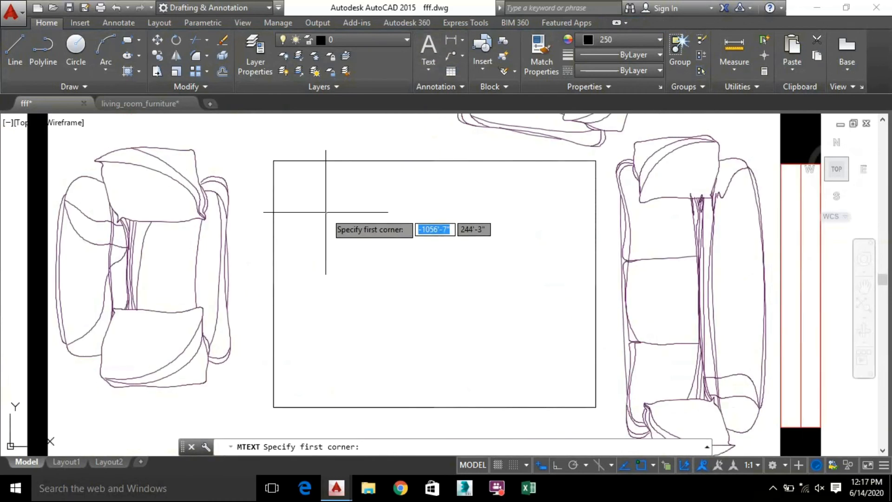
{"action": "left_click", "coordinate": [326, 212]}
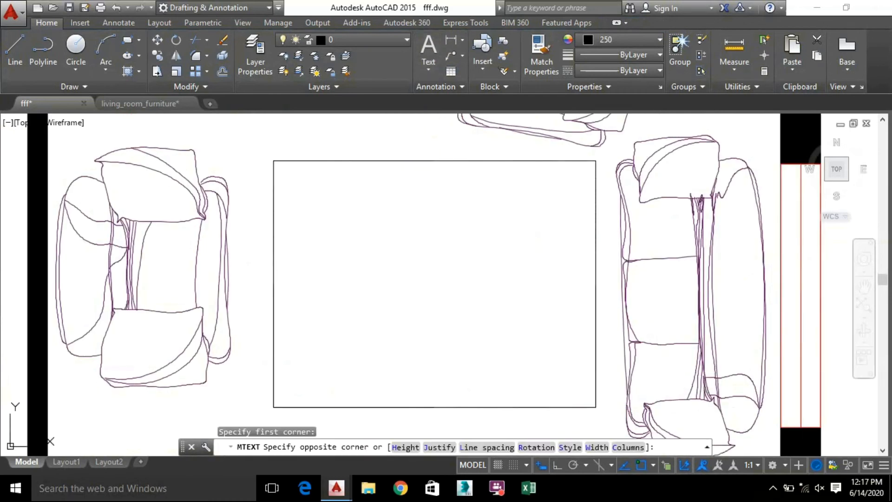
{"action": "left_click", "coordinate": [458, 277]}
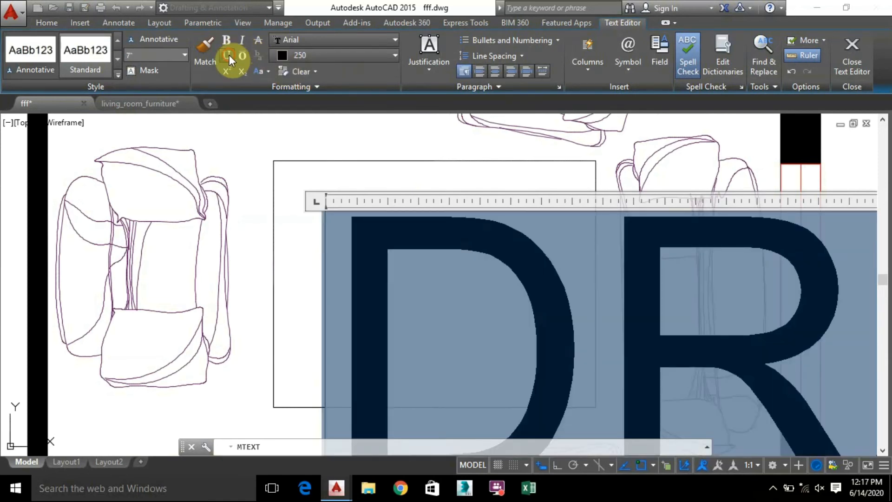
{"action": "left_click", "coordinate": [228, 55]}
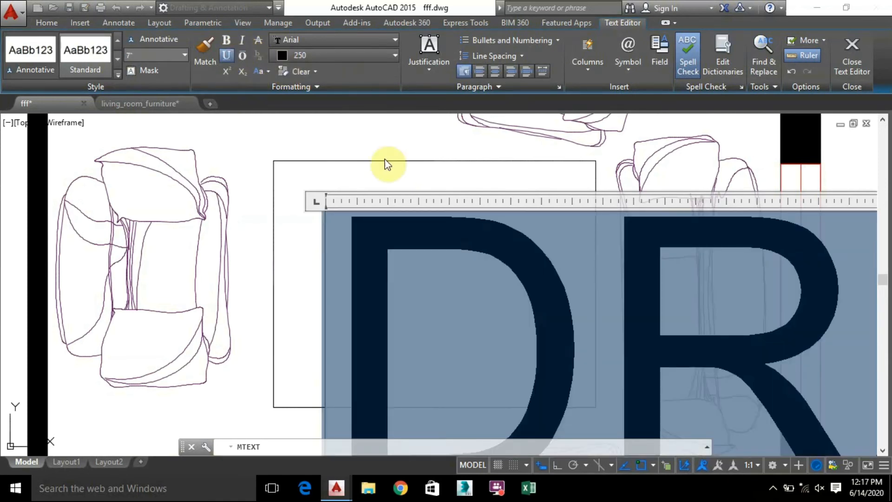
Step: Indent the word ROOM in the drawing room label so that it sits centred beneath DRAWING
{"action": "scroll", "coordinate": [404, 172], "scroll_direction": "down", "scroll_amount": 3}
{"action": "scroll", "coordinate": [542, 211], "scroll_direction": "down", "scroll_amount": 2}
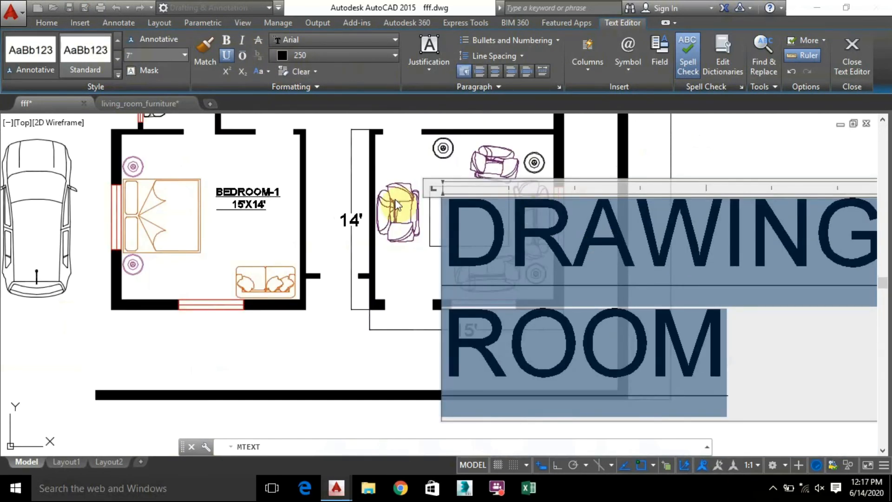
{"action": "middle_click_drag", "start_coordinate": [205, 146], "coordinate": [116, 144]}
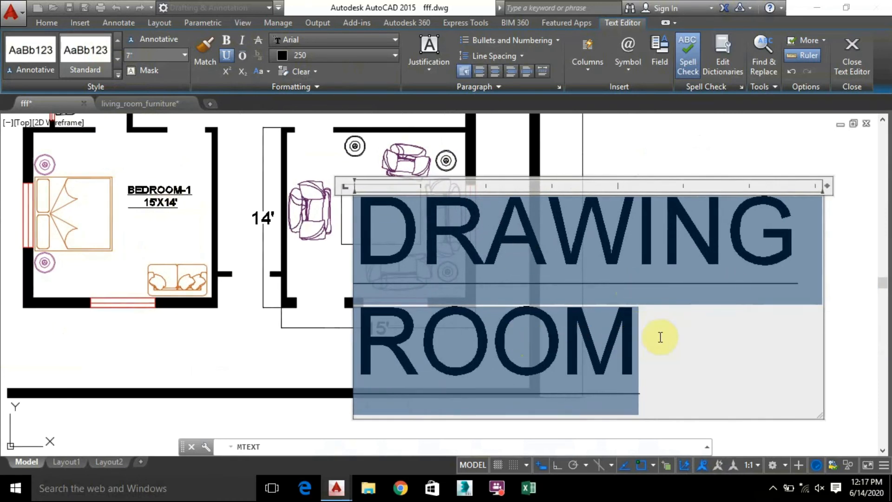
{"action": "left_click", "coordinate": [363, 338]}
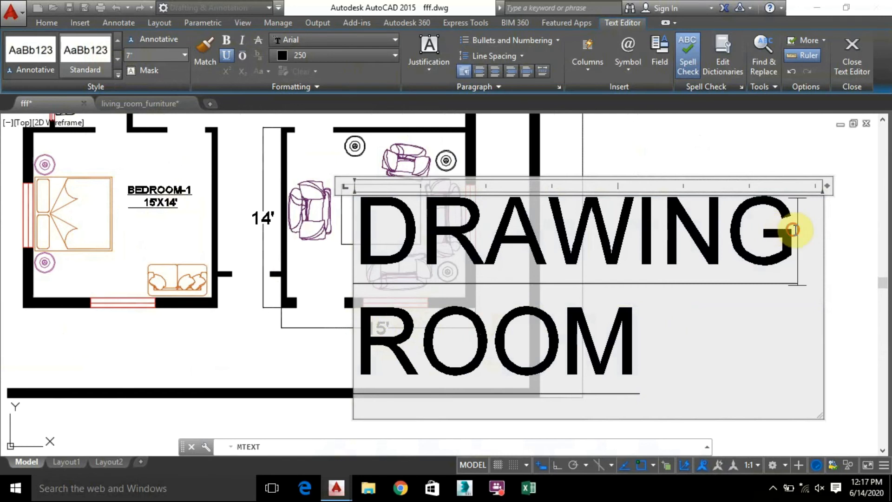
{"action": "key", "text": "Return"}
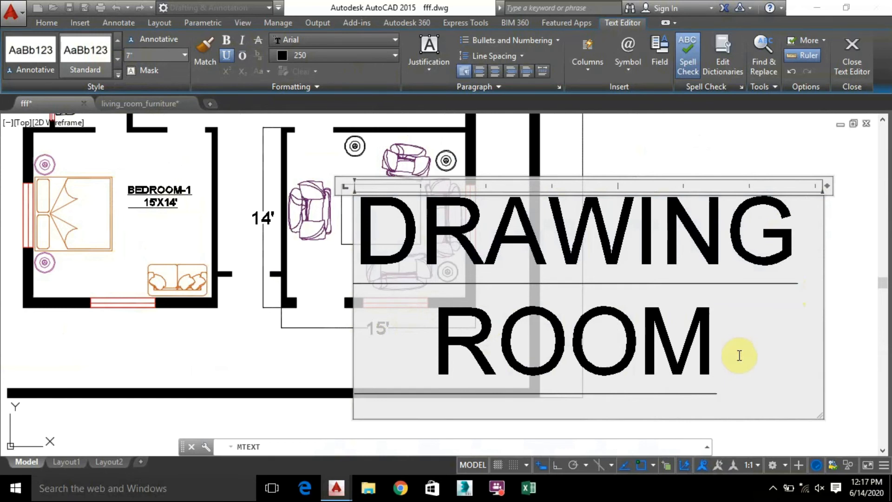
Step: Add the room size 15'X14' as a third line centred beneath DRAWING ROOM and save the text changes
{"action": "key", "text": "Return"}
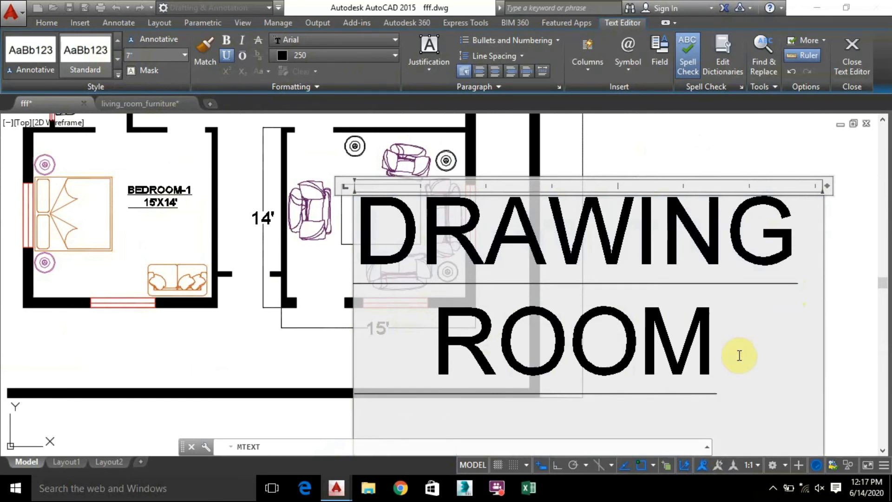
{"action": "type", "text": "15'X14"}
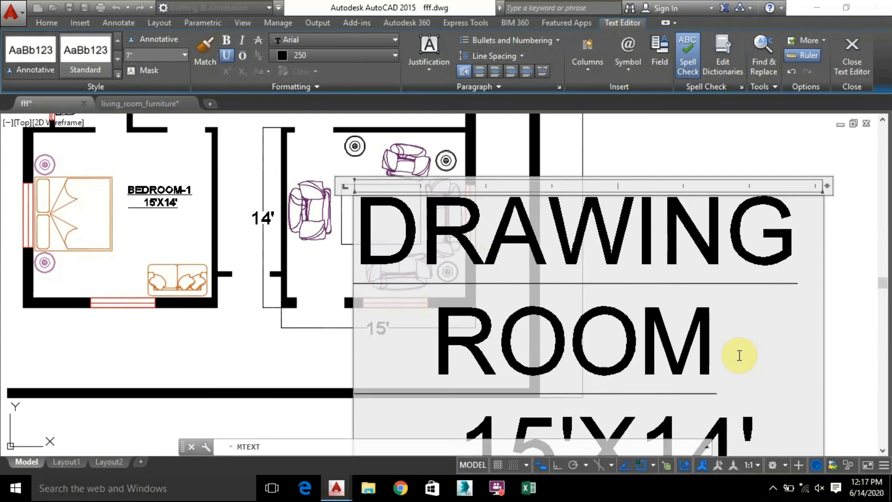
{"action": "key", "text": "Return"}
{"action": "scroll", "coordinate": [442, 304], "scroll_direction": "down", "scroll_amount": 4}
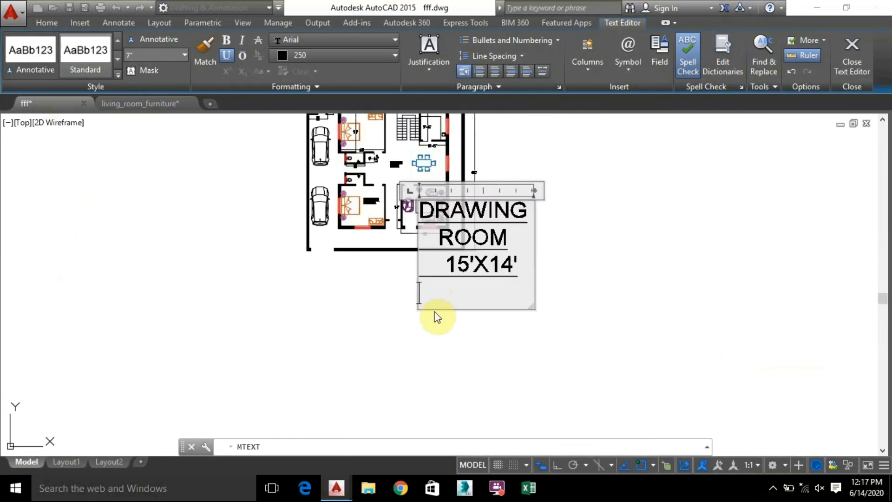
{"action": "left_click", "coordinate": [476, 340]}
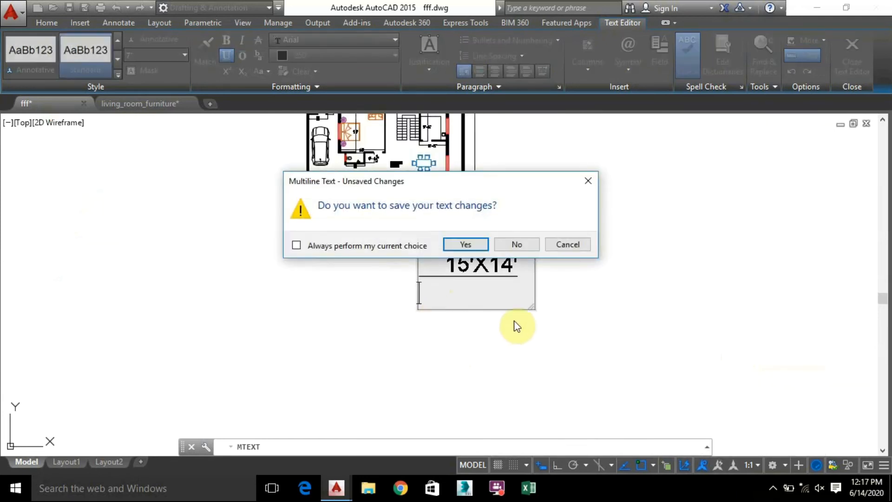
{"action": "left_click", "coordinate": [465, 245]}
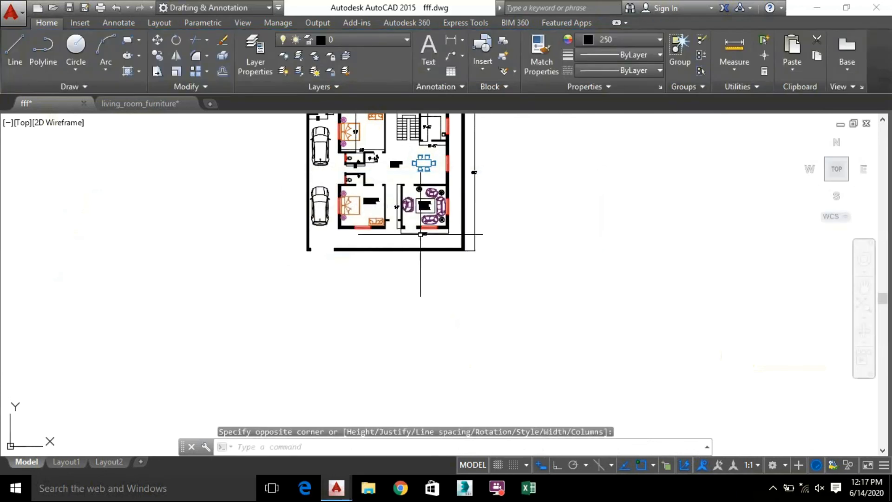
{"action": "scroll", "coordinate": [446, 214], "scroll_direction": "up", "scroll_amount": 5}
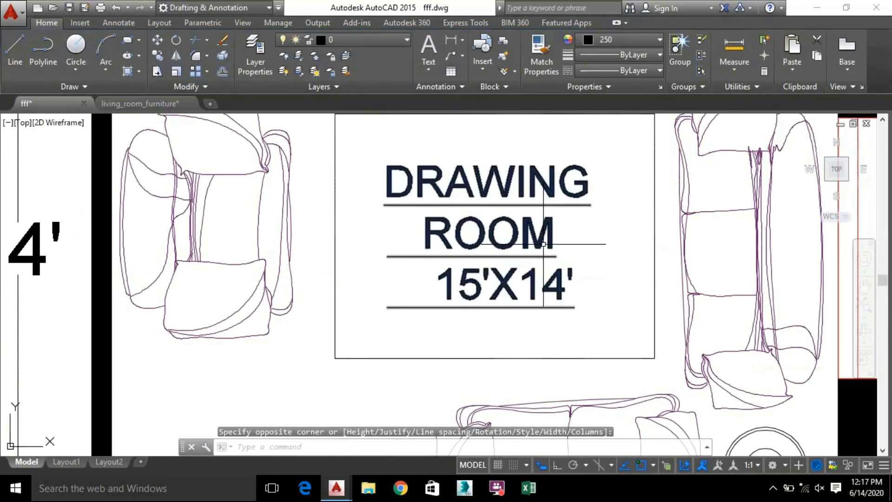
{"action": "scroll", "coordinate": [518, 282], "scroll_direction": "down", "scroll_amount": 4}
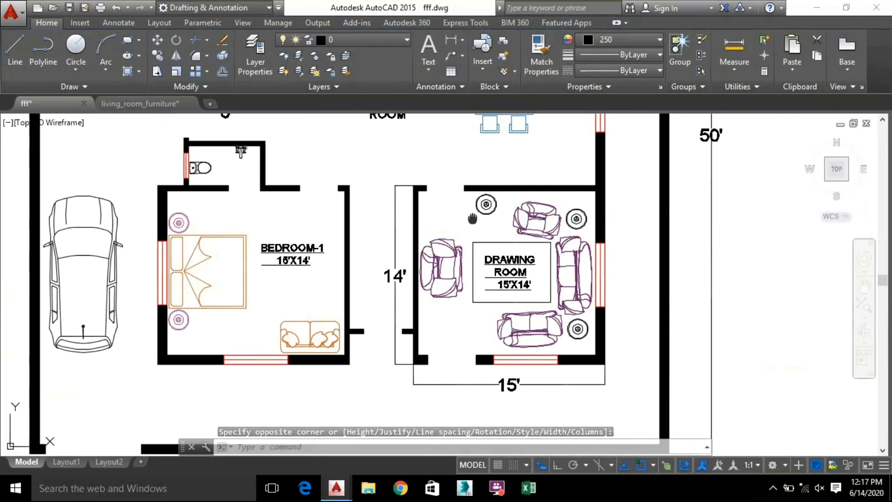
Step: Add the multiline text "KITCHEN" in the kitchen, in the open floor area beside the sink counter
{"action": "middle_click_drag", "start_coordinate": [451, 244], "coordinate": [438, 302]}
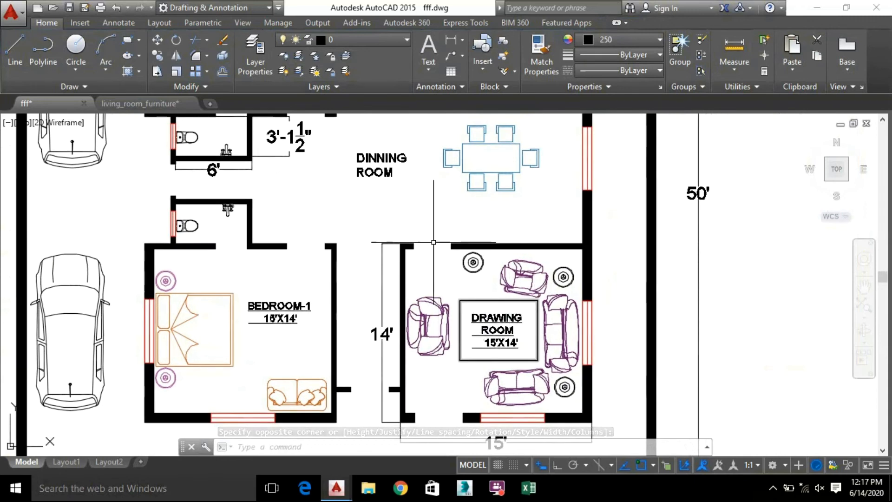
{"action": "middle_click_drag", "start_coordinate": [443, 201], "coordinate": [446, 268]}
{"action": "middle_click_drag", "start_coordinate": [404, 170], "coordinate": [384, 288]}
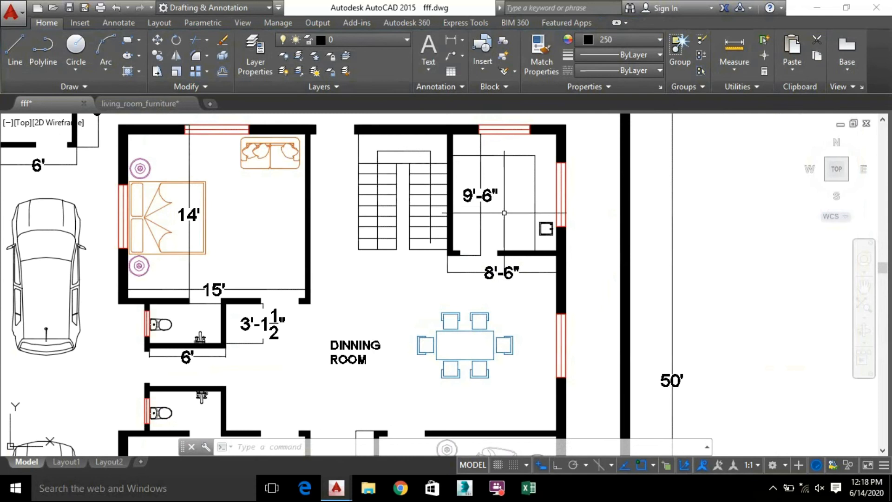
{"action": "left_click", "coordinate": [428, 44]}
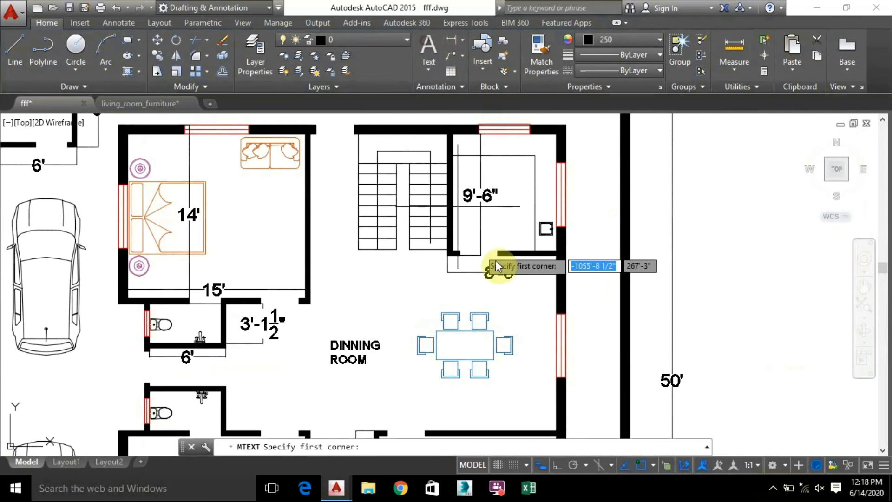
{"action": "scroll", "coordinate": [491, 202], "scroll_direction": "up", "scroll_amount": 6}
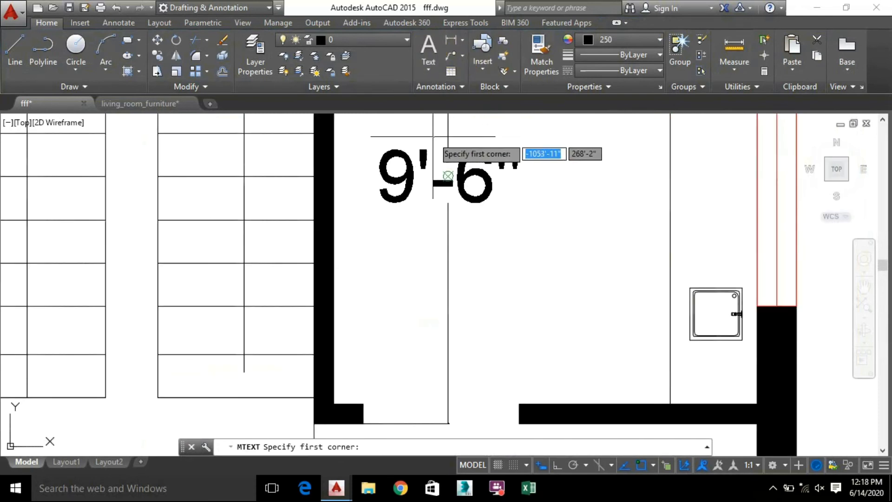
{"action": "left_click", "coordinate": [480, 195]}
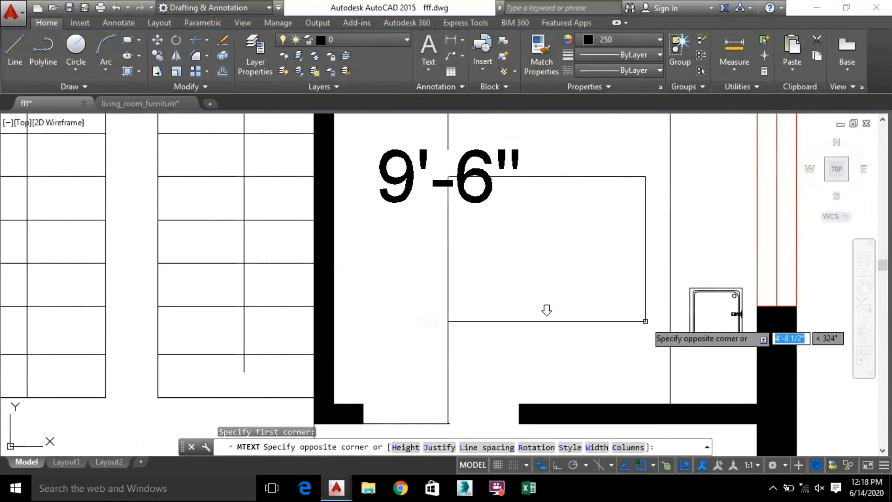
{"action": "left_click", "coordinate": [654, 321]}
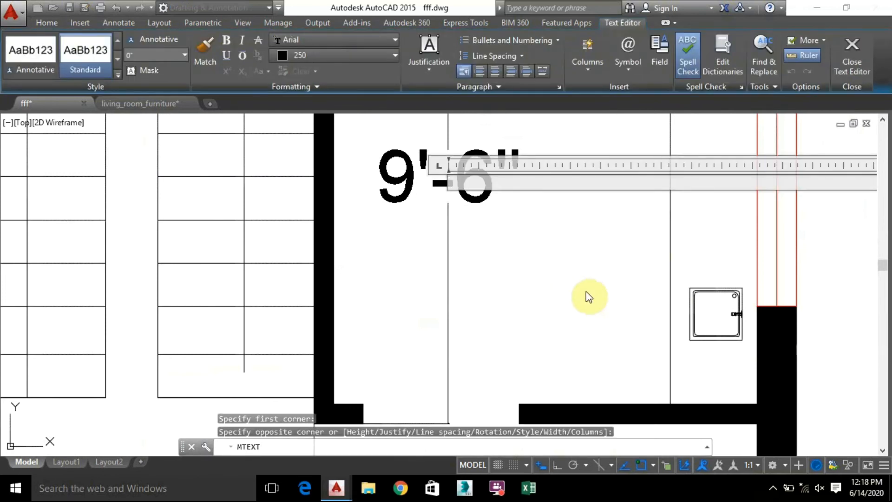
{"action": "type", "text": "KITCH"}
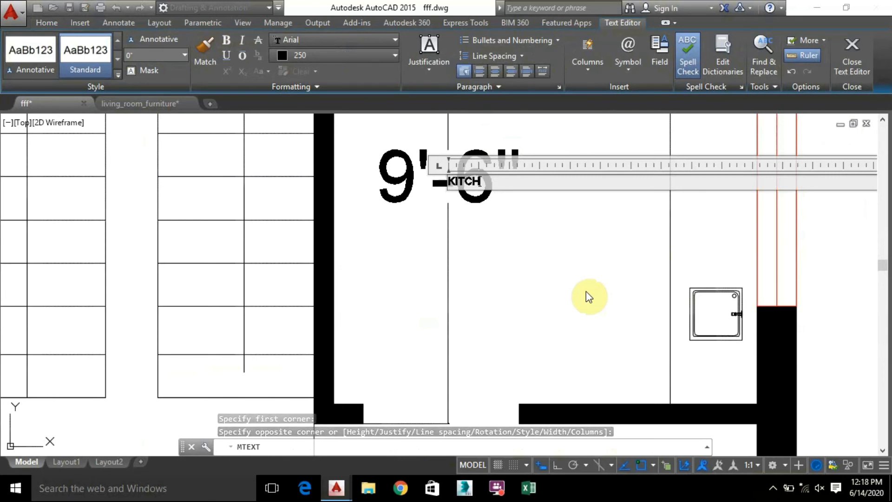
{"action": "type", "text": "EN"}
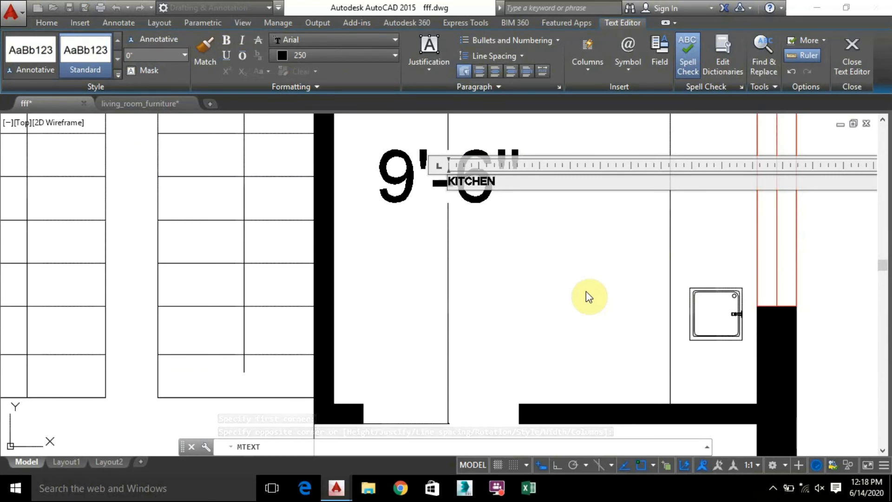
Step: Add the room size 8'6"X9'6" as a second line centred beneath KITCHEN
{"action": "key", "text": "Return"}
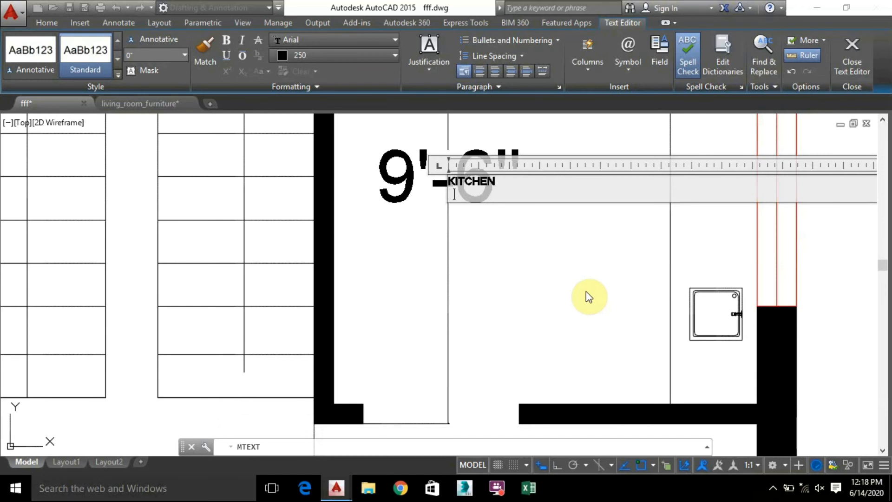
{"action": "scroll", "coordinate": [585, 291], "scroll_direction": "down", "scroll_amount": 1}
{"action": "middle_click_drag", "start_coordinate": [579, 297], "coordinate": [519, 274]}
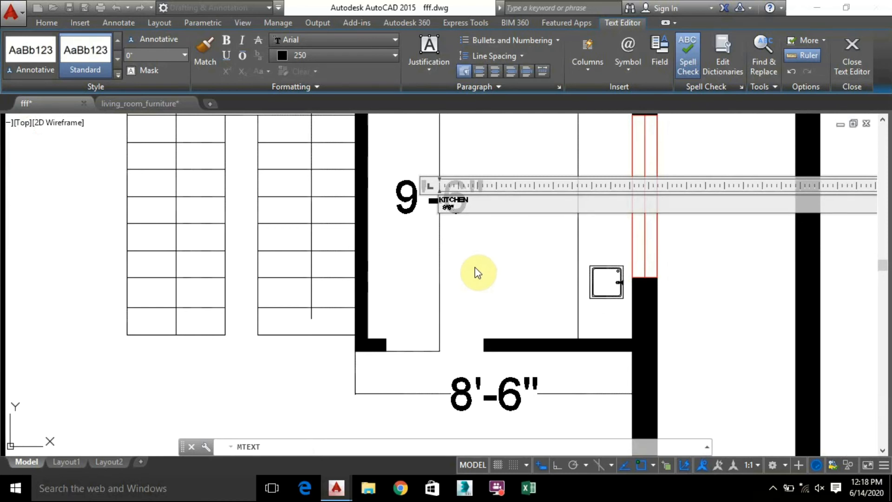
{"action": "type", "text": "X9'6\""}
{"action": "key", "text": "Return"}
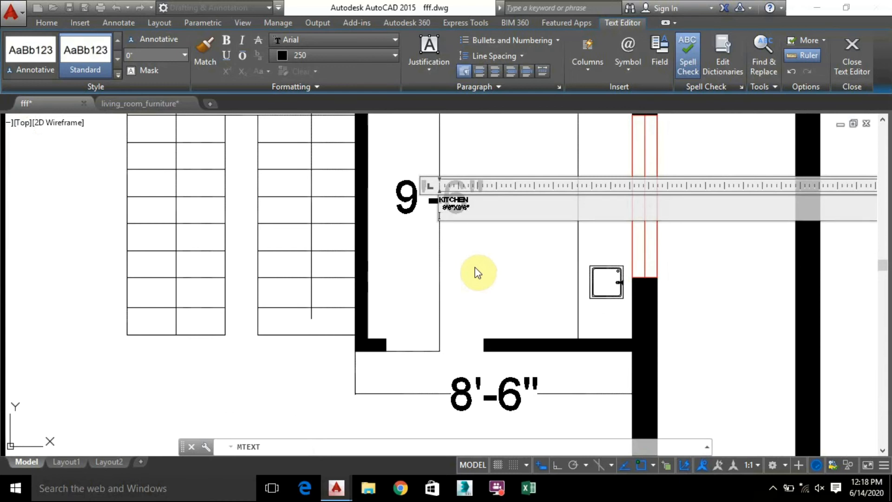
Step: Set the text height of both lines of the KITCHEN label to 7
{"action": "scroll", "coordinate": [465, 208], "scroll_direction": "up", "scroll_amount": 5}
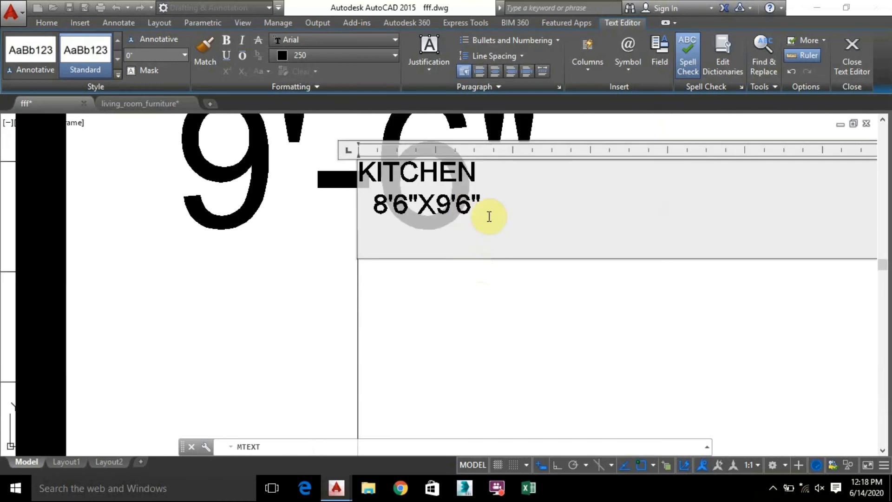
{"action": "left_click_drag", "start_coordinate": [476, 208], "coordinate": [333, 171]}
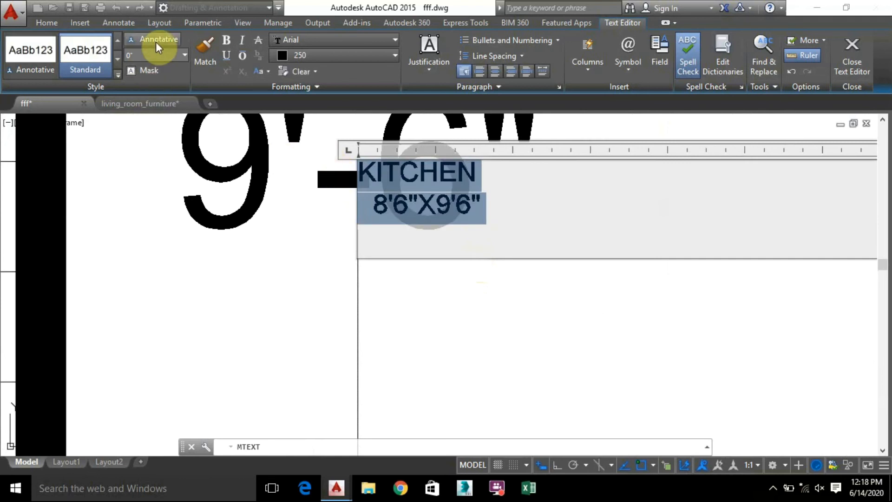
{"action": "left_click_drag", "start_coordinate": [144, 50], "coordinate": [109, 49]}
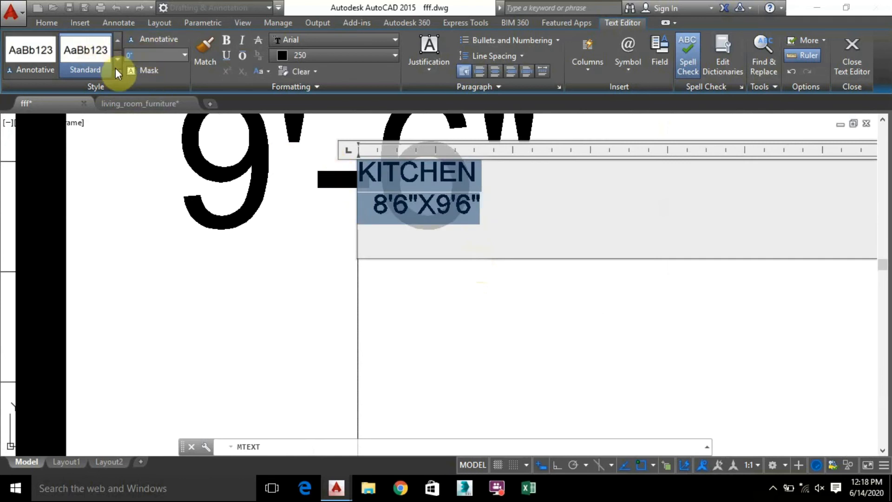
{"action": "type", "text": "7'"}
{"action": "key", "text": "Return"}
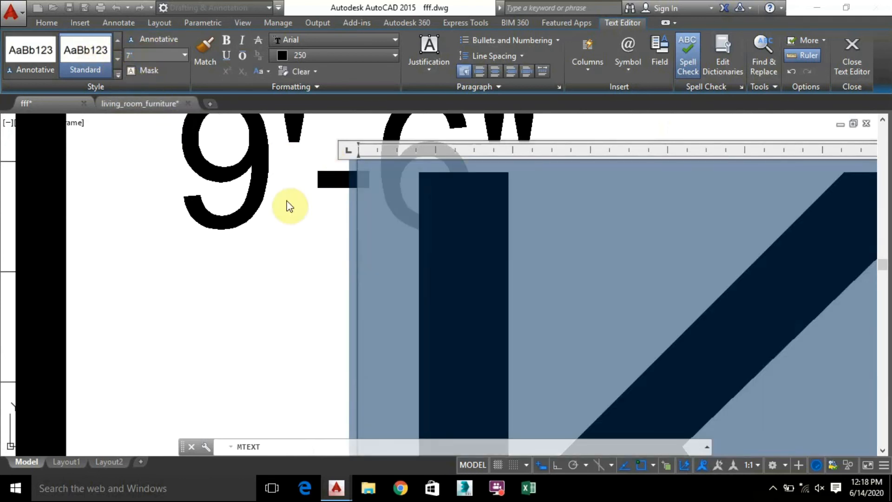
{"action": "scroll", "coordinate": [334, 274], "scroll_direction": "down", "scroll_amount": 3}
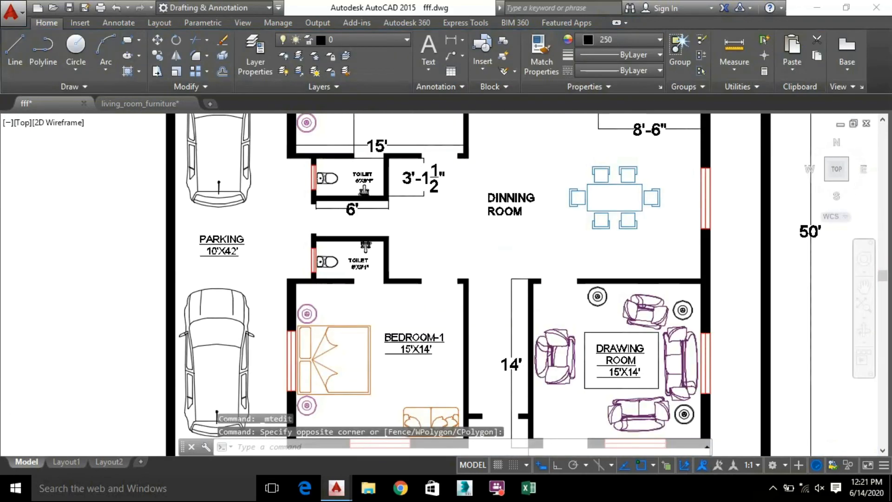
Step: Delete the 15' dimension below the drawing room and the 14' dimension beside it
{"action": "scroll", "coordinate": [247, 268], "scroll_direction": "up", "scroll_amount": 2}
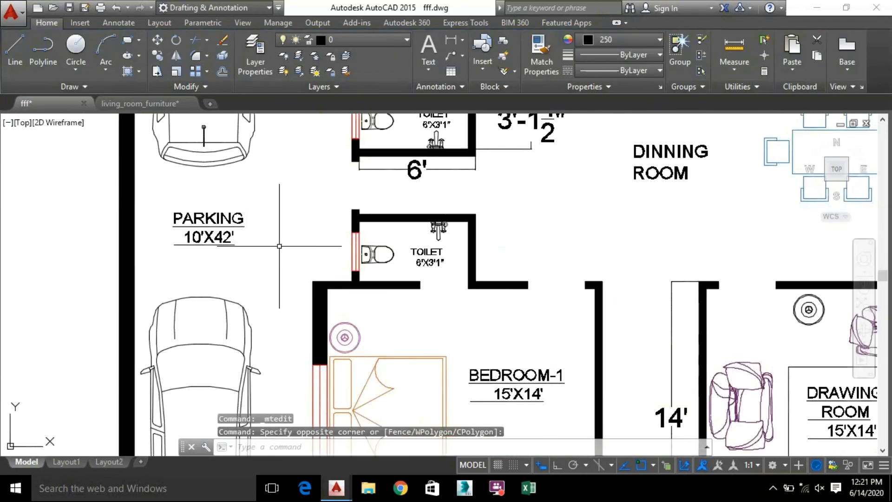
{"action": "scroll", "coordinate": [511, 307], "scroll_direction": "up", "scroll_amount": 2}
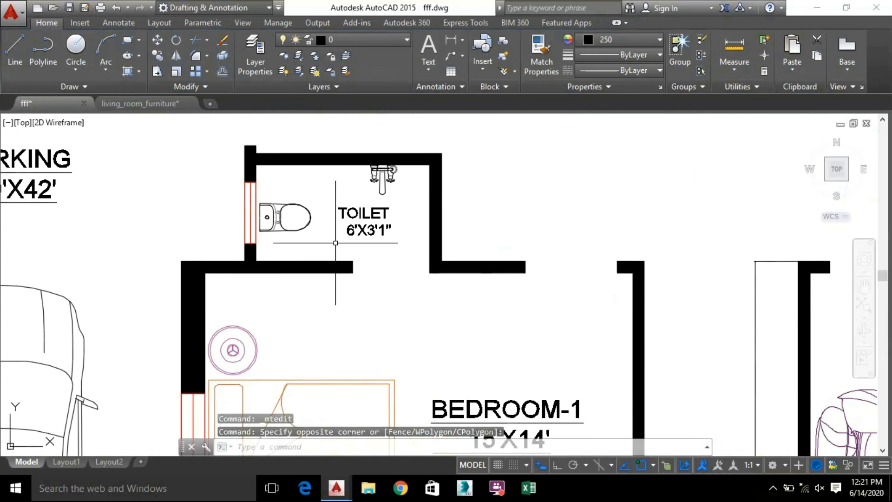
{"action": "scroll", "coordinate": [406, 256], "scroll_direction": "down", "scroll_amount": 5}
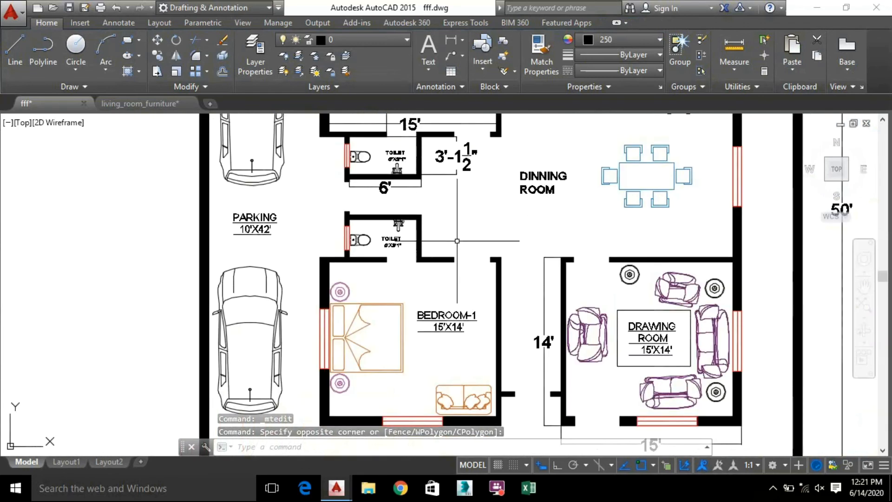
{"action": "mouse_move", "coordinate": [450, 236]}
{"action": "middle_mouse_down"}
{"action": "mouse_move", "coordinate": [308, 132]}
{"action": "mouse_move", "coordinate": [309, 120]}
{"action": "middle_mouse_up"}
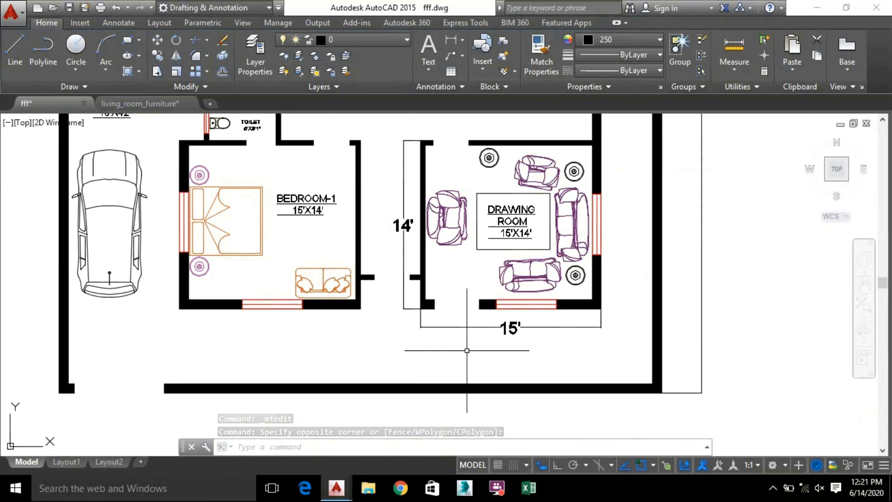
{"action": "left_click", "coordinate": [528, 343]}
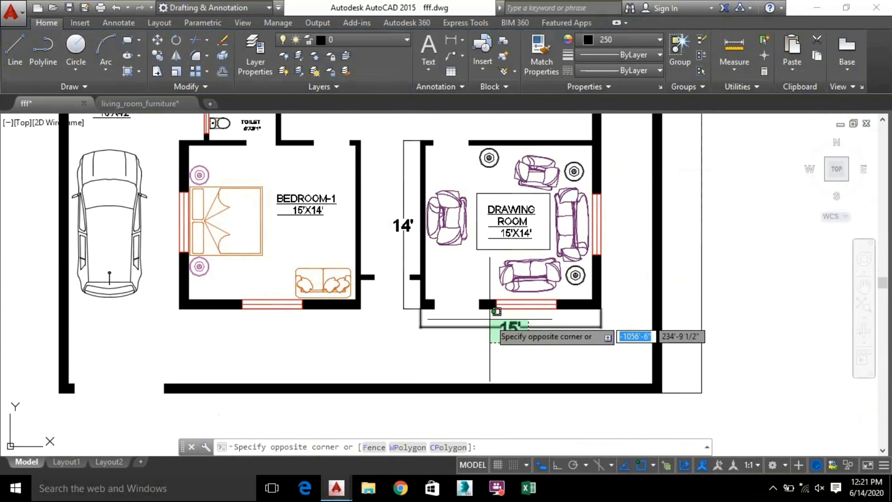
{"action": "left_click", "coordinate": [496, 311]}
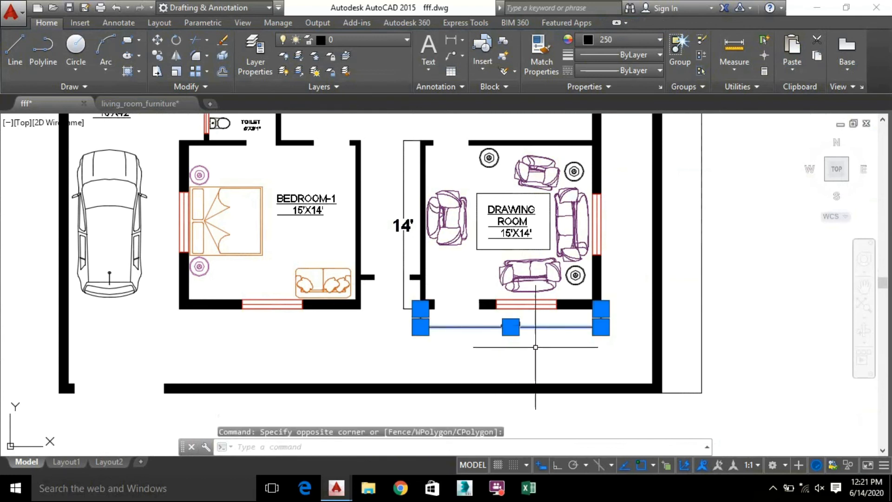
{"action": "key", "text": "Delete"}
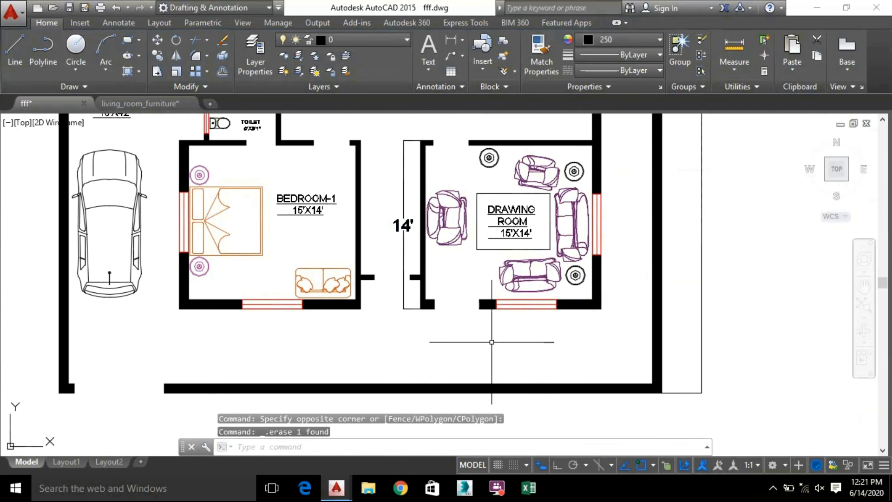
{"action": "left_click", "coordinate": [410, 236]}
{"action": "left_click", "coordinate": [401, 223]}
{"action": "key", "text": "Delete"}
{"action": "middle_click_drag", "start_coordinate": [377, 184], "coordinate": [363, 400]}
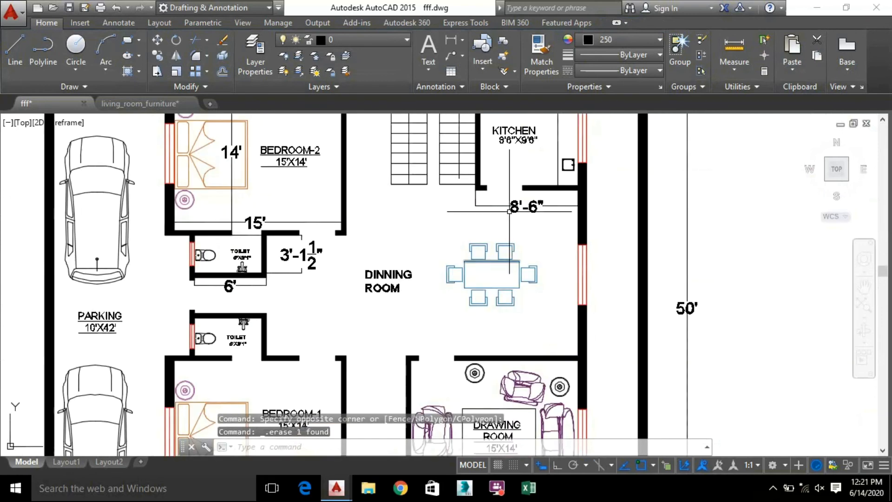
Step: Delete the 8'-6" dimension below the kitchen
{"action": "left_click", "coordinate": [523, 206]}
{"action": "key", "text": "Delete"}
{"action": "scroll", "coordinate": [520, 220], "scroll_direction": "down", "scroll_amount": 4}
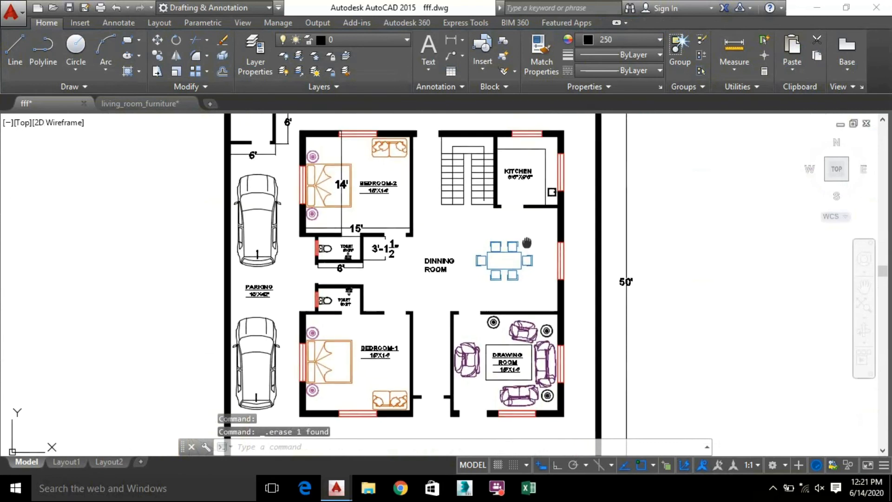
Step: Delete the 14' and 15' dimensions inside BEDROOM-2 and the 3'-1 1/2" dimension beside its toilet
{"action": "scroll", "coordinate": [473, 365], "scroll_direction": "up", "scroll_amount": 6}
{"action": "left_click", "coordinate": [443, 367]}
{"action": "left_click", "coordinate": [432, 340]}
{"action": "left_click", "coordinate": [442, 372]}
{"action": "left_click", "coordinate": [409, 342]}
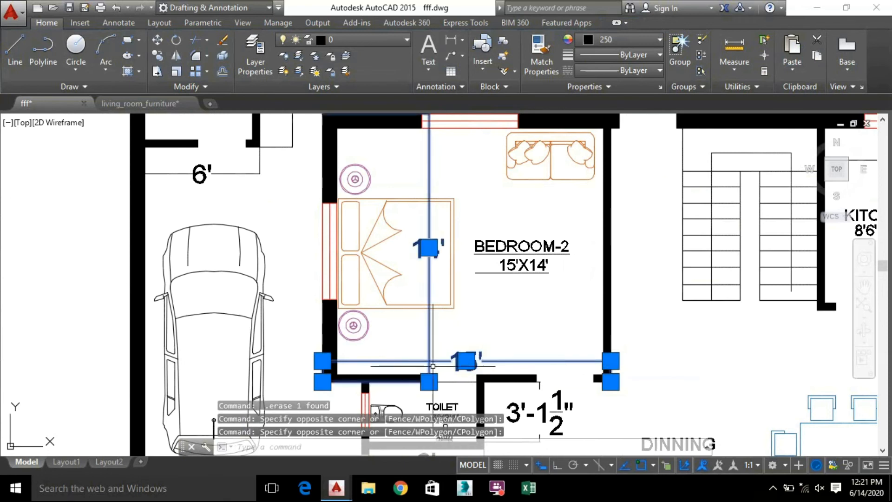
{"action": "key", "text": "Delete"}
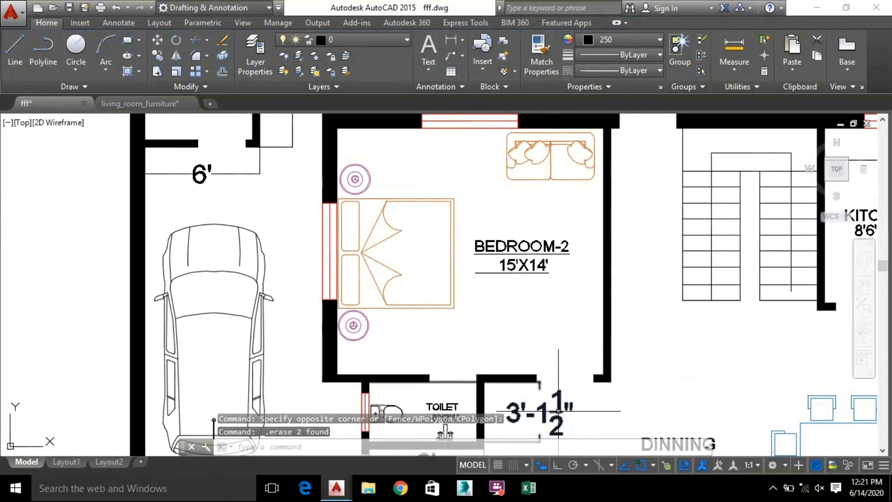
{"action": "left_click", "coordinate": [577, 417]}
{"action": "left_click", "coordinate": [551, 396]}
{"action": "key", "text": "Delete"}
Step: Add the underlined multiline text "STORE" with the size 6'X6' beneath it in the small room beyond the parking area
{"action": "scroll", "coordinate": [553, 336], "scroll_direction": "down", "scroll_amount": 2}
{"action": "middle_click_drag", "start_coordinate": [528, 330], "coordinate": [473, 210]}
{"action": "scroll", "coordinate": [421, 295], "scroll_direction": "down", "scroll_amount": 3}
{"action": "scroll", "coordinate": [390, 149], "scroll_direction": "up", "scroll_amount": 5}
{"action": "left_click", "coordinate": [428, 46]}
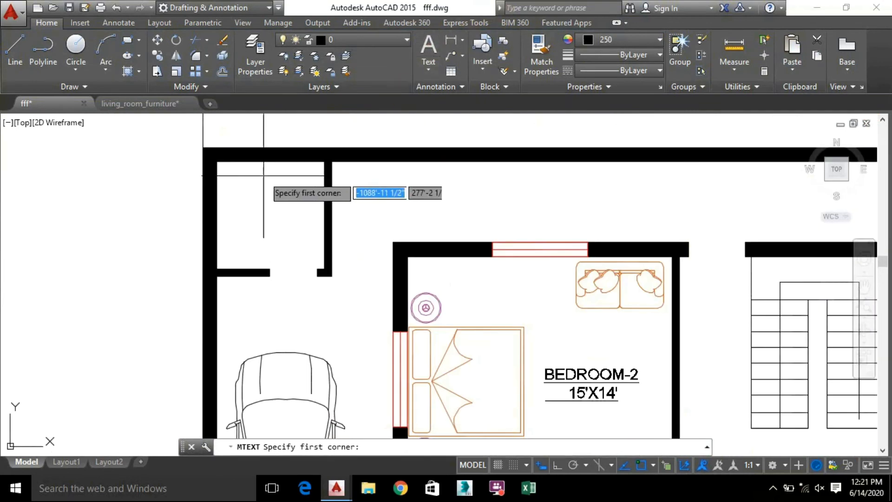
{"action": "left_click", "coordinate": [237, 189]}
{"action": "left_click", "coordinate": [305, 241]}
{"action": "type", "text": "STORE"}
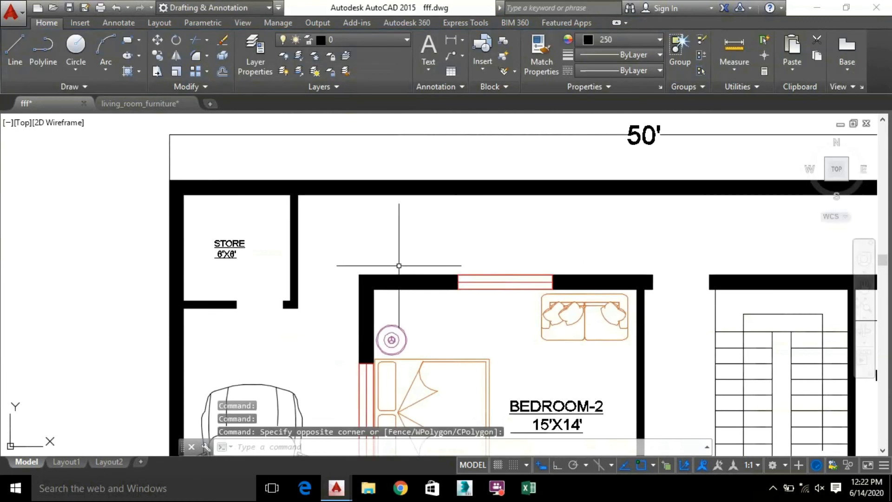
Step: Look over the whole floor plan, checking the room labels and the remaining dimensions
{"action": "middle_click_drag", "start_coordinate": [402, 297], "coordinate": [348, 258]}
{"action": "scroll", "coordinate": [323, 225], "scroll_direction": "down", "scroll_amount": 2}
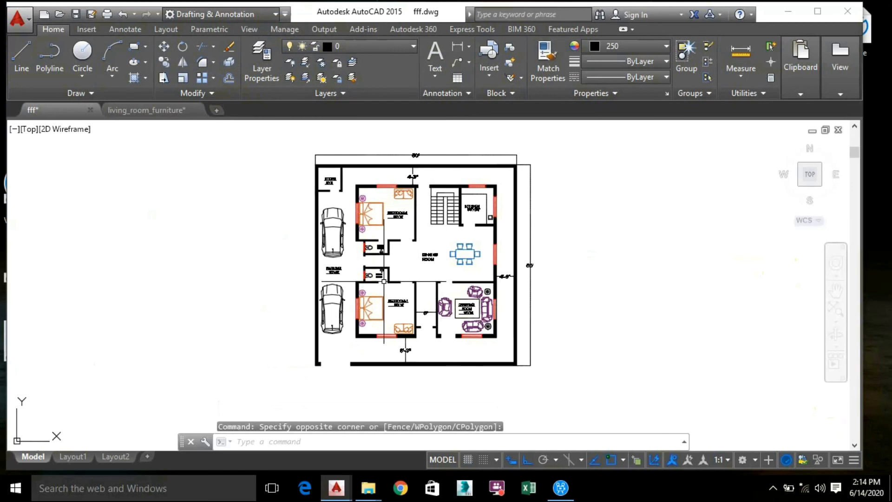
{"action": "scroll", "coordinate": [434, 267], "scroll_direction": "up", "scroll_amount": 1}
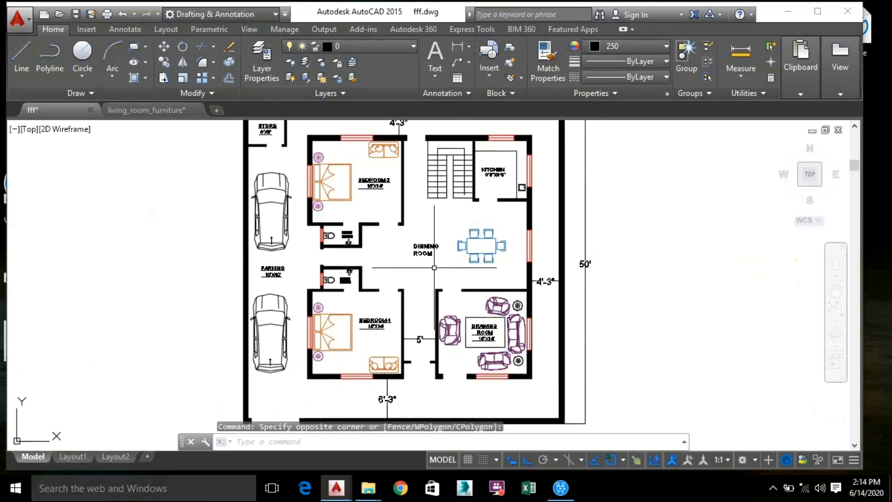
{"action": "middle_click_drag", "start_coordinate": [427, 280], "coordinate": [455, 260]}
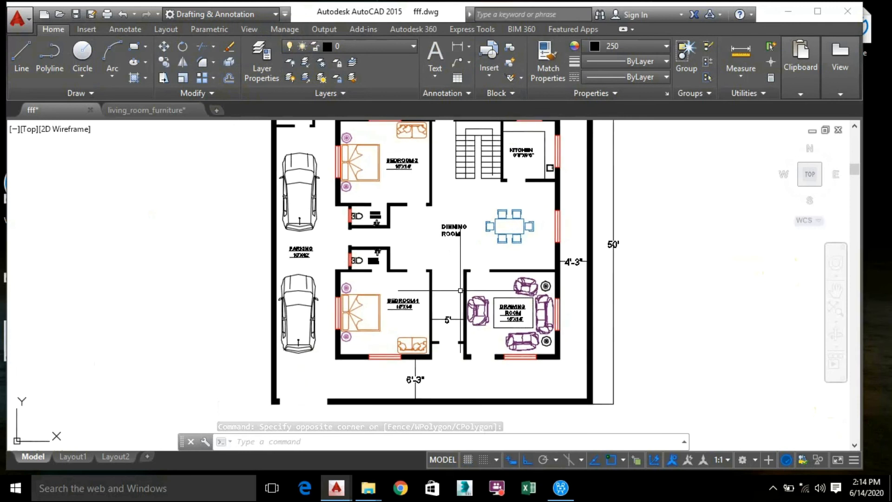
{"action": "middle_click_drag", "start_coordinate": [489, 259], "coordinate": [467, 316]}
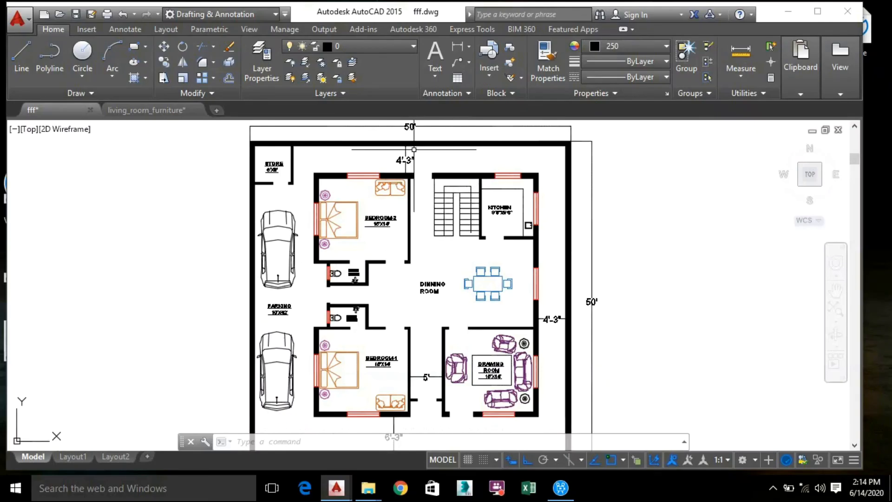
{"action": "scroll", "coordinate": [419, 158], "scroll_direction": "down", "scroll_amount": 2}
{"action": "middle_click_drag", "start_coordinate": [420, 161], "coordinate": [403, 193]}
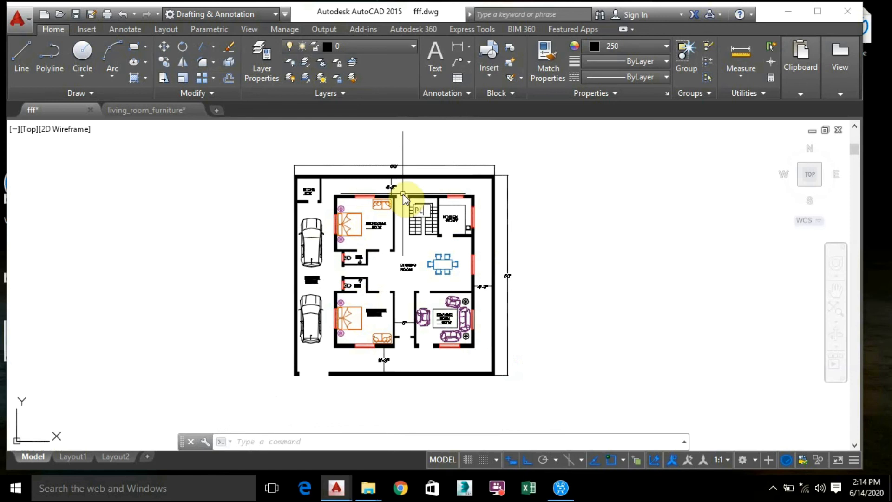
Step: Start the PLOT command and choose DWG To PDF.pc3 as the plotter, keeping the page setup at None
{"action": "type", "text": "T"}
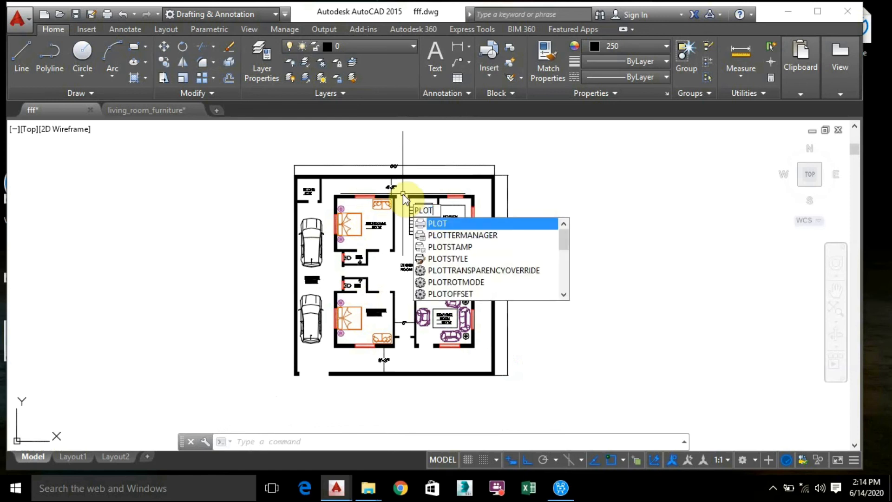
{"action": "key", "text": "Return"}
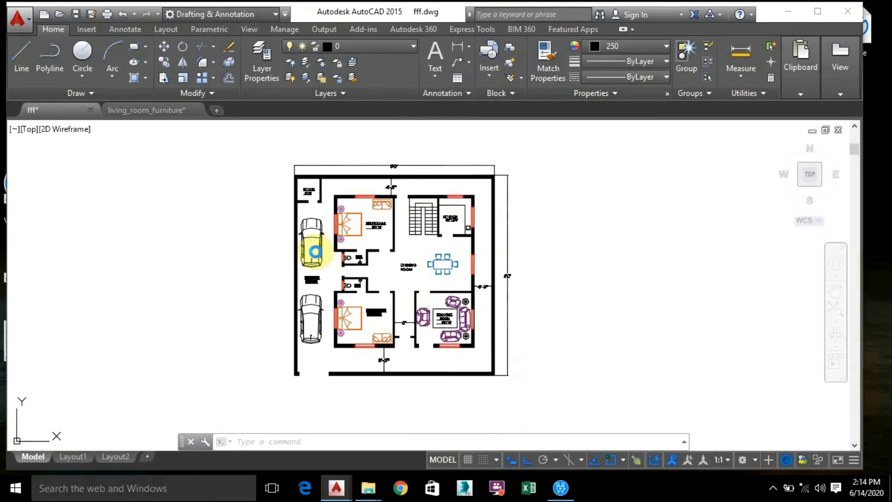
{"action": "left_click", "coordinate": [474, 107]}
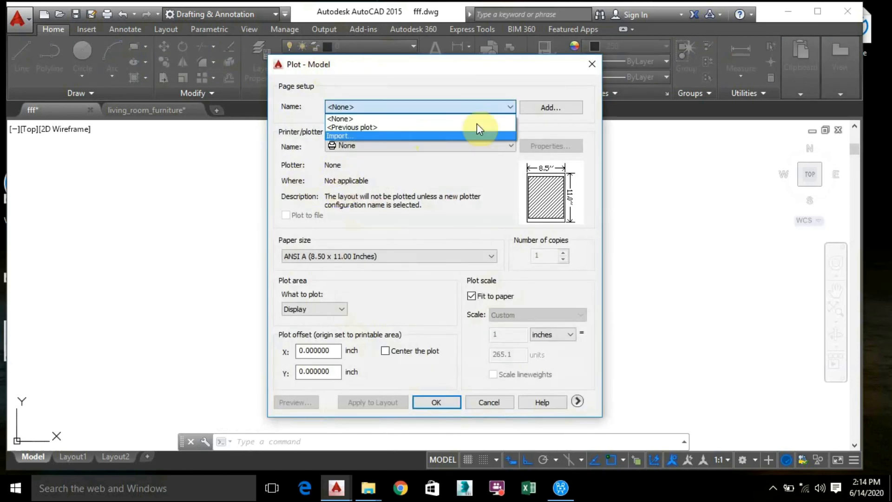
{"action": "left_click", "coordinate": [369, 110]}
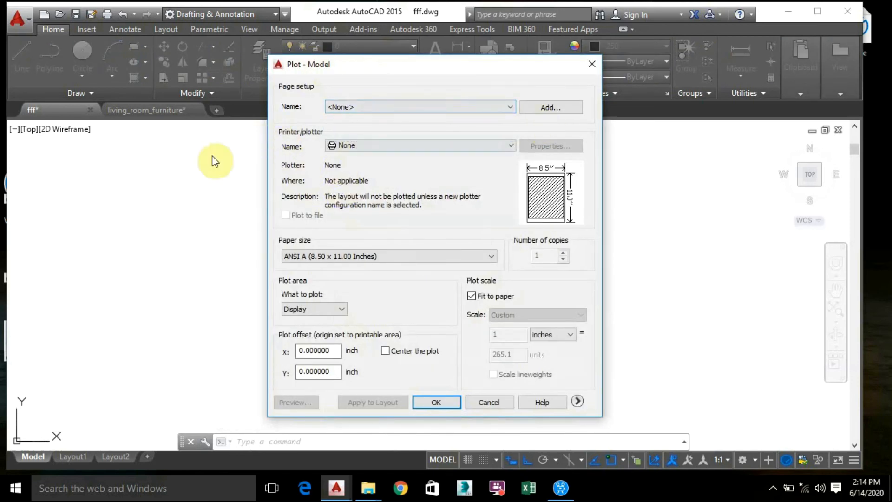
{"action": "left_click", "coordinate": [418, 148]}
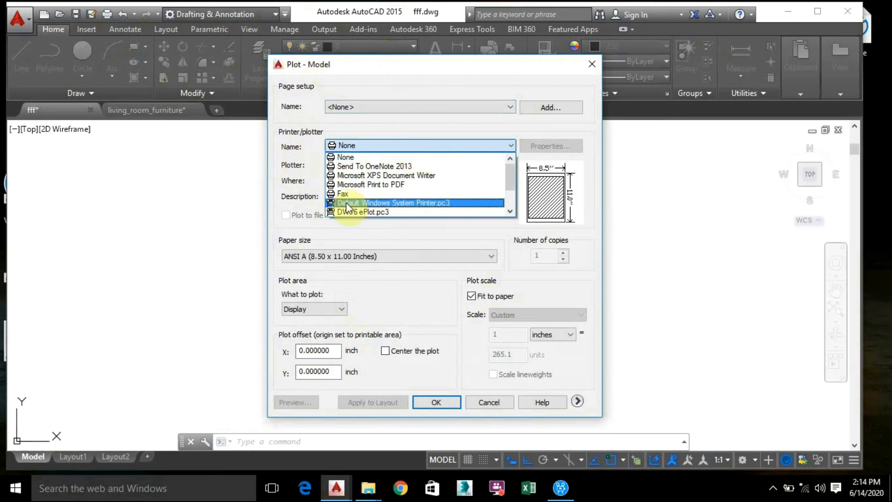
{"action": "scroll", "coordinate": [399, 206], "scroll_direction": "down", "scroll_amount": 2}
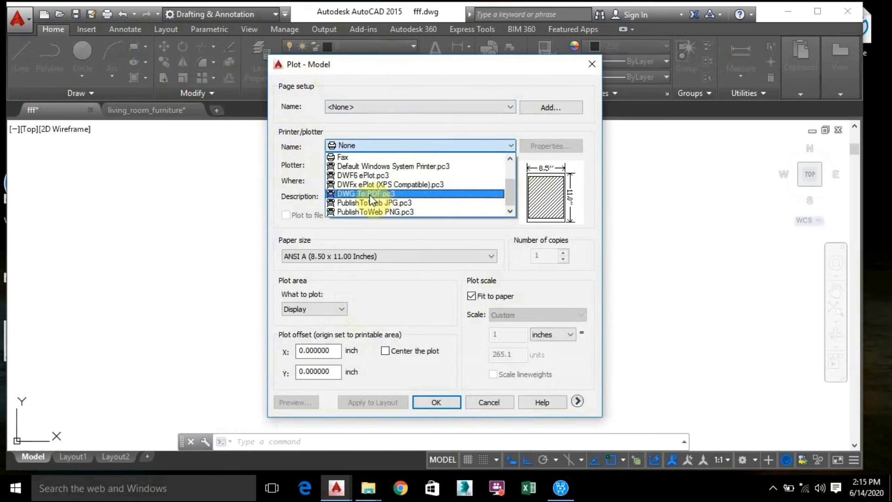
{"action": "left_click", "coordinate": [393, 195]}
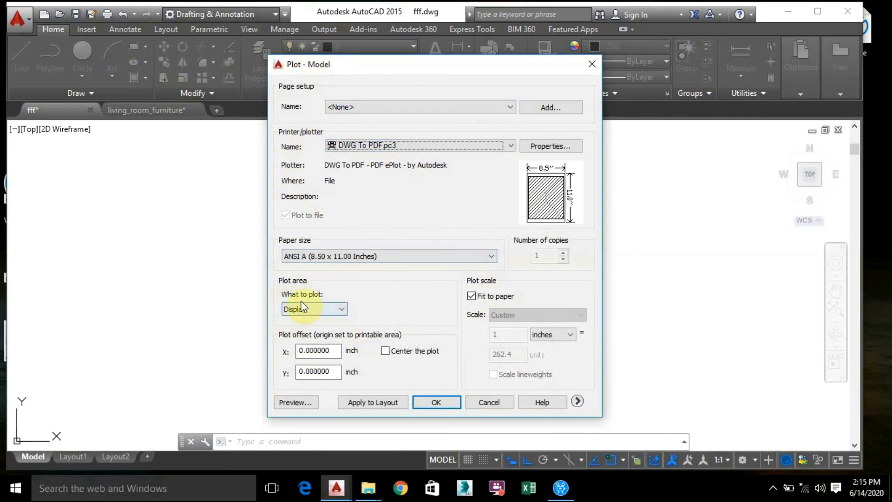
Step: Set the plot area to a window enclosing the whole floor plan with its outer dimensions, and center the plot
{"action": "left_click", "coordinate": [341, 309]}
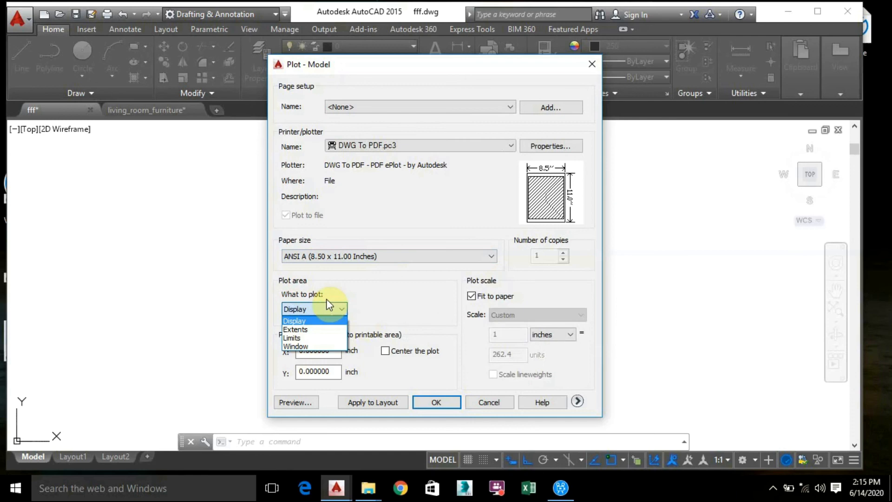
{"action": "left_click", "coordinate": [302, 348]}
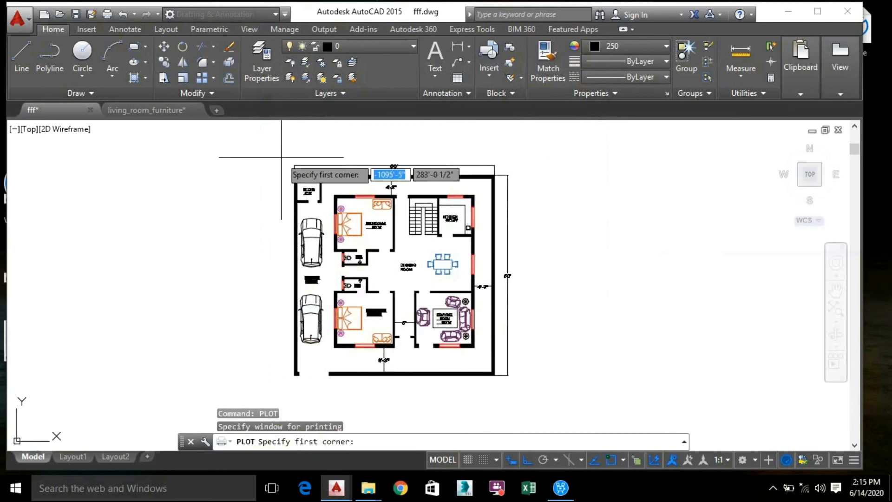
{"action": "left_click", "coordinate": [286, 155]}
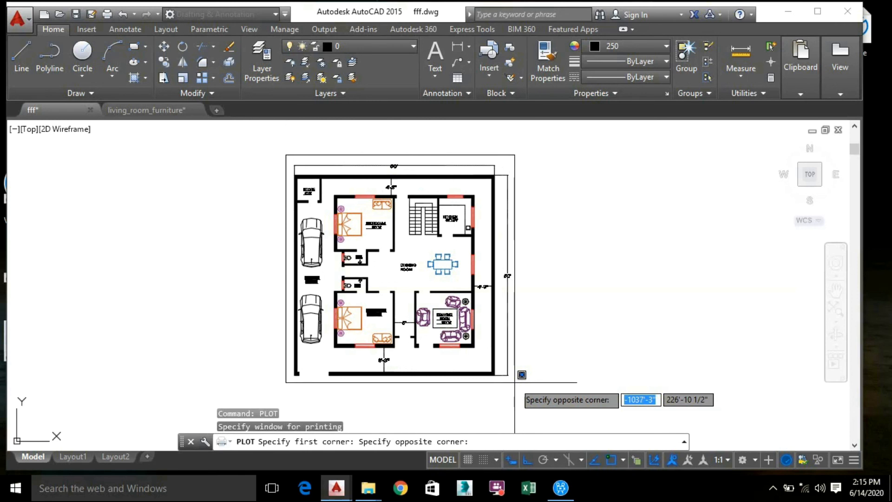
{"action": "left_click", "coordinate": [515, 383]}
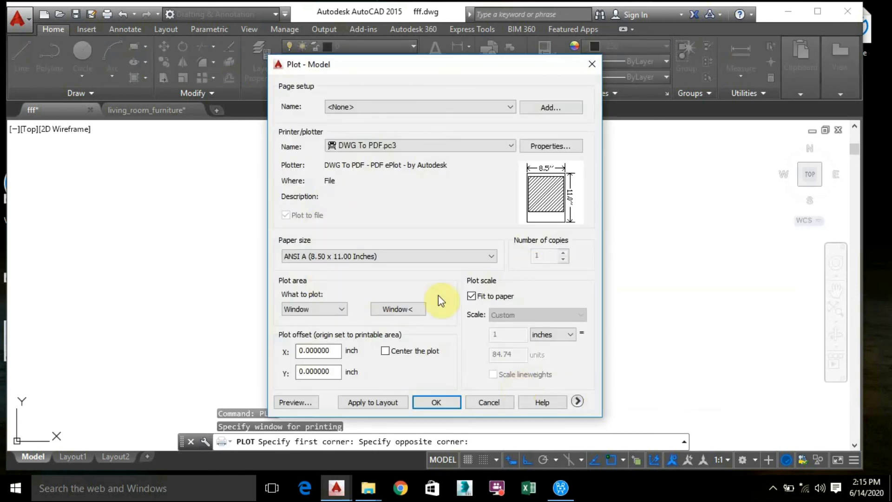
{"action": "left_click", "coordinate": [385, 351]}
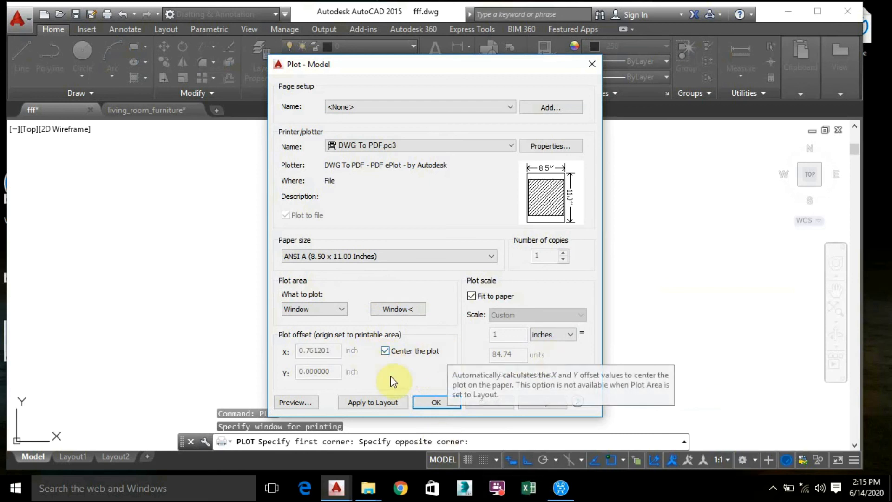
Step: Preview the plot and examine the labels, walls, furniture and dimensions of every room up close
{"action": "left_click", "coordinate": [312, 402]}
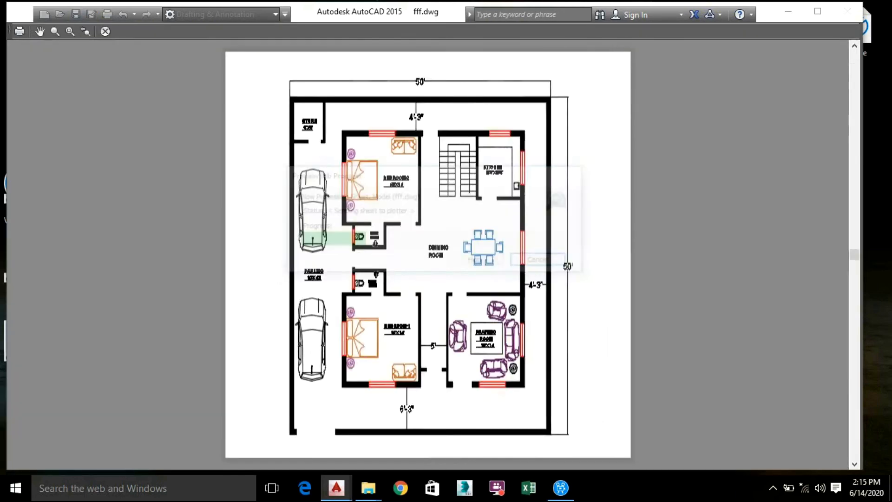
{"action": "scroll", "coordinate": [390, 385], "scroll_direction": "up", "scroll_amount": 6}
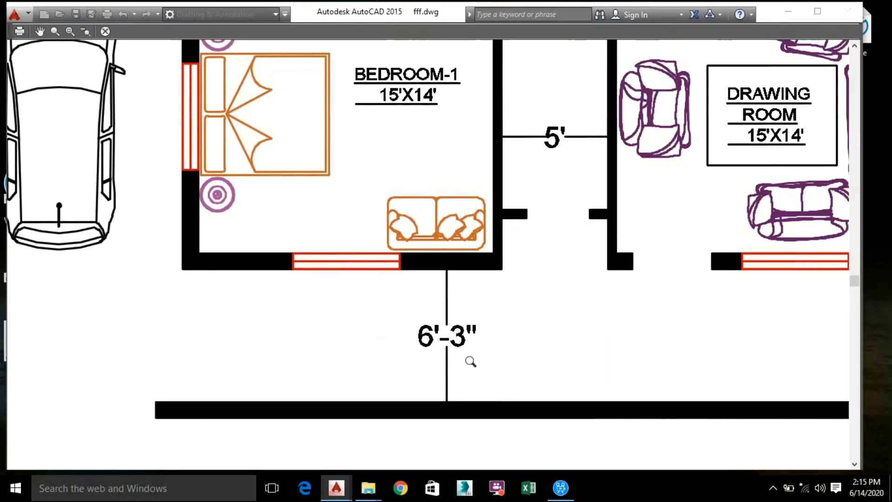
{"action": "scroll", "coordinate": [552, 301], "scroll_direction": "down", "scroll_amount": 4}
{"action": "middle_click_drag", "start_coordinate": [471, 243], "coordinate": [517, 342]}
{"action": "scroll", "coordinate": [438, 265], "scroll_direction": "up", "scroll_amount": 4}
{"action": "middle_click_drag", "start_coordinate": [437, 228], "coordinate": [380, 380]}
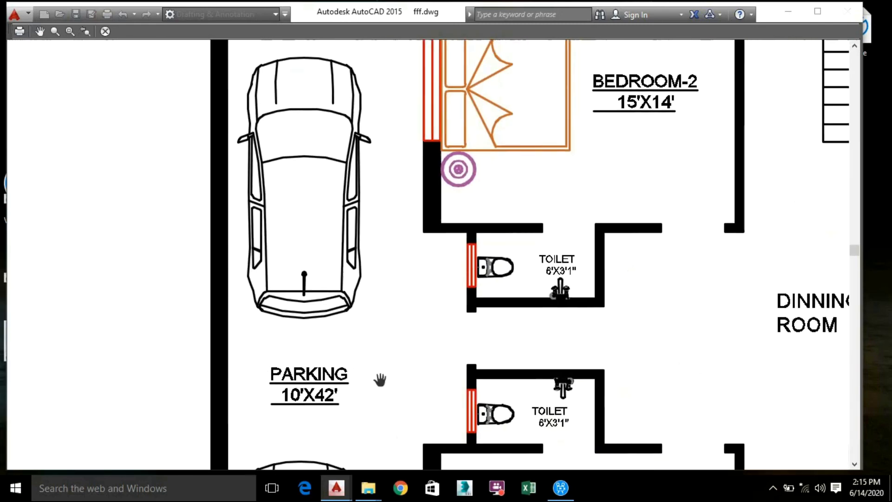
{"action": "middle_click_drag", "start_coordinate": [408, 177], "coordinate": [343, 464]}
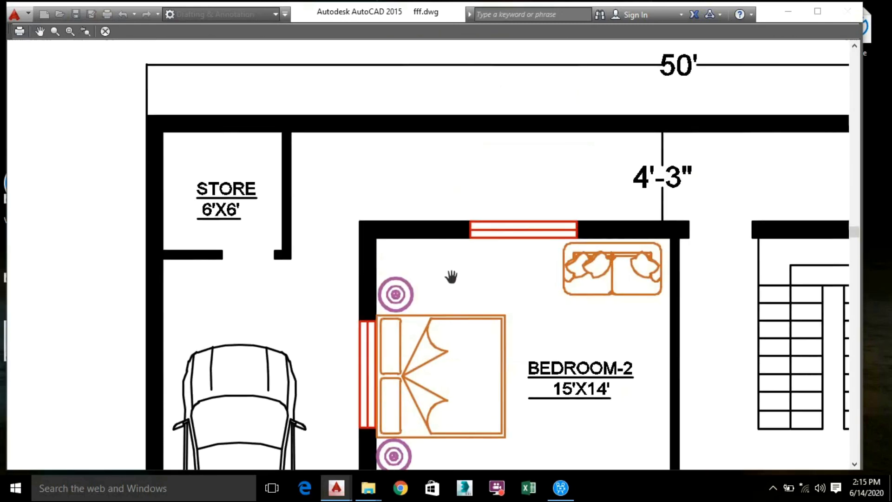
{"action": "scroll", "coordinate": [490, 289], "scroll_direction": "down", "scroll_amount": 3}
{"action": "middle_click_drag", "start_coordinate": [491, 289], "coordinate": [281, 151]}
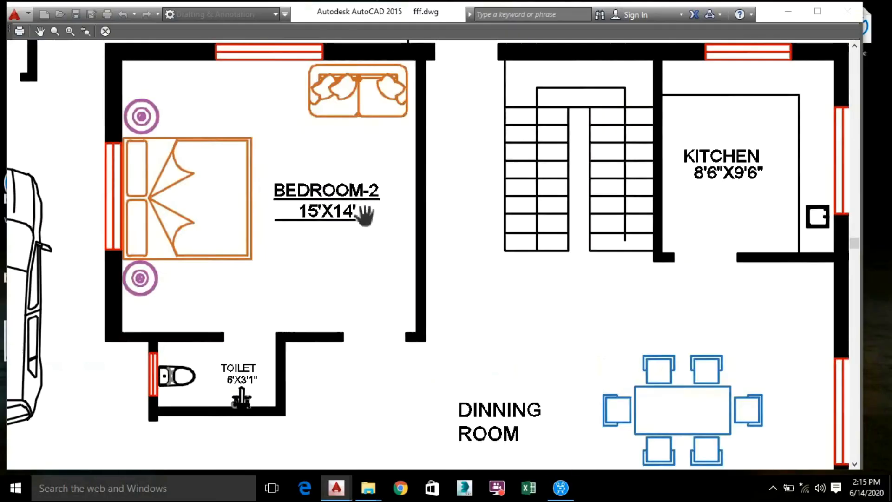
{"action": "scroll", "coordinate": [364, 214], "scroll_direction": "up", "scroll_amount": 3}
{"action": "middle_click_drag", "start_coordinate": [377, 236], "coordinate": [618, 416]}
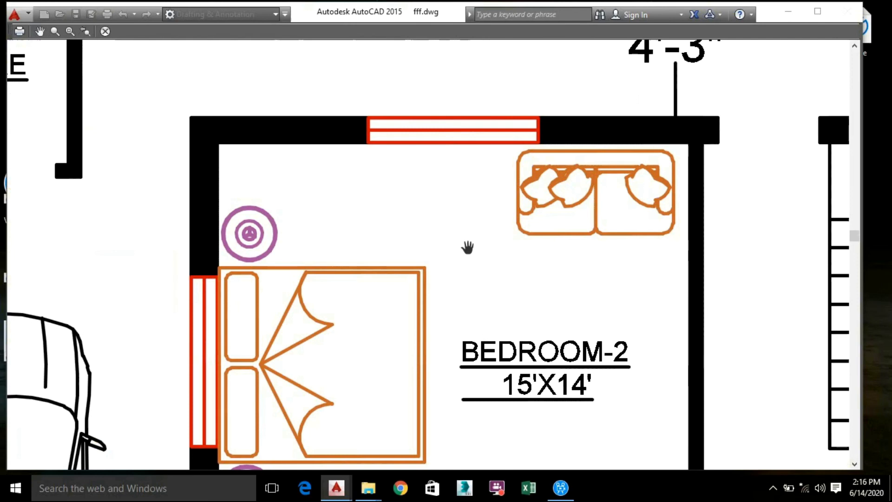
{"action": "middle_click_drag", "start_coordinate": [460, 449], "coordinate": [348, 161]}
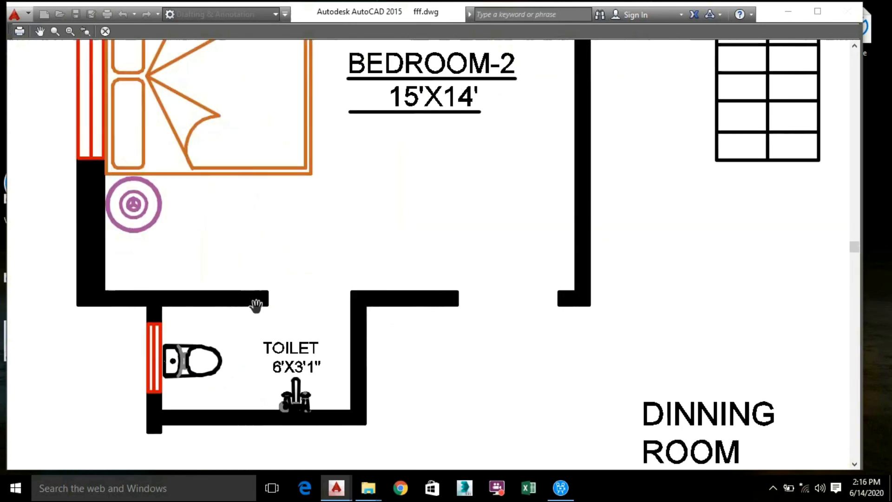
{"action": "middle_click_drag", "start_coordinate": [305, 290], "coordinate": [299, 129]}
{"action": "scroll", "coordinate": [514, 319], "scroll_direction": "down", "scroll_amount": 2}
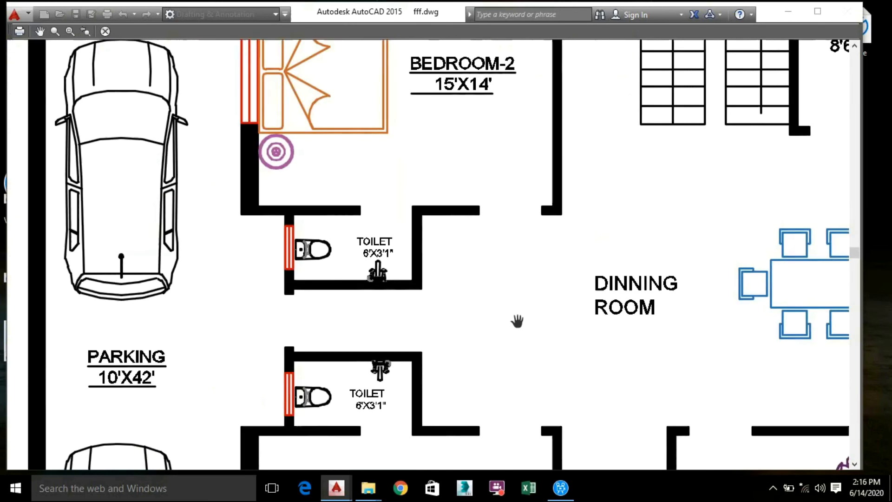
{"action": "left_click_drag", "start_coordinate": [483, 281], "coordinate": [242, 186]}
{"action": "left_click_drag", "start_coordinate": [558, 447], "coordinate": [351, 189]}
{"action": "left_click_drag", "start_coordinate": [291, 316], "coordinate": [428, 350]}
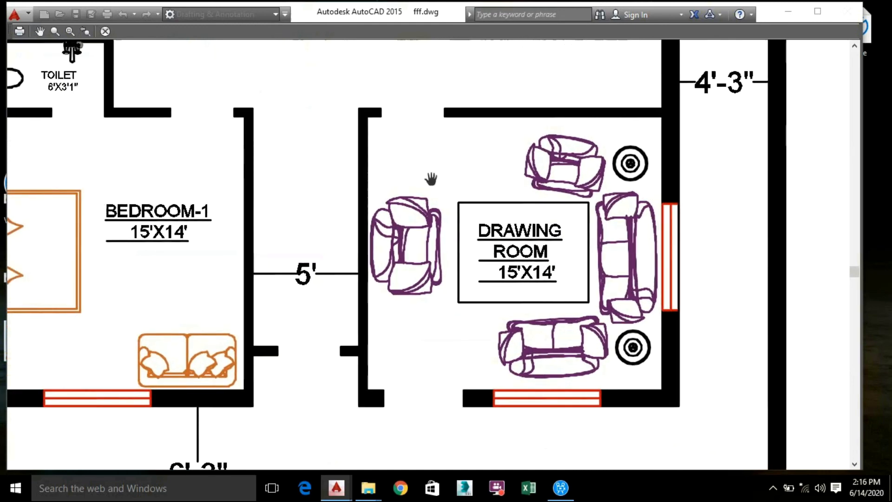
{"action": "left_click_drag", "start_coordinate": [424, 178], "coordinate": [540, 356]}
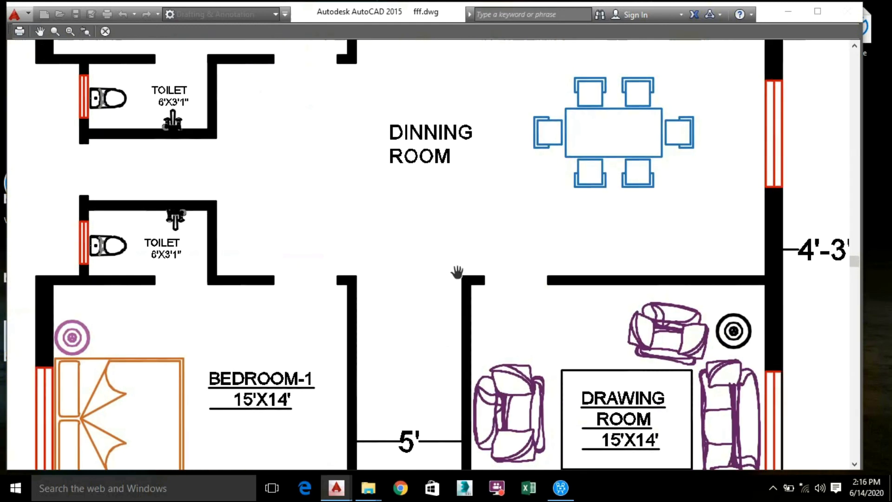
{"action": "scroll", "coordinate": [404, 251], "scroll_direction": "down", "scroll_amount": 3}
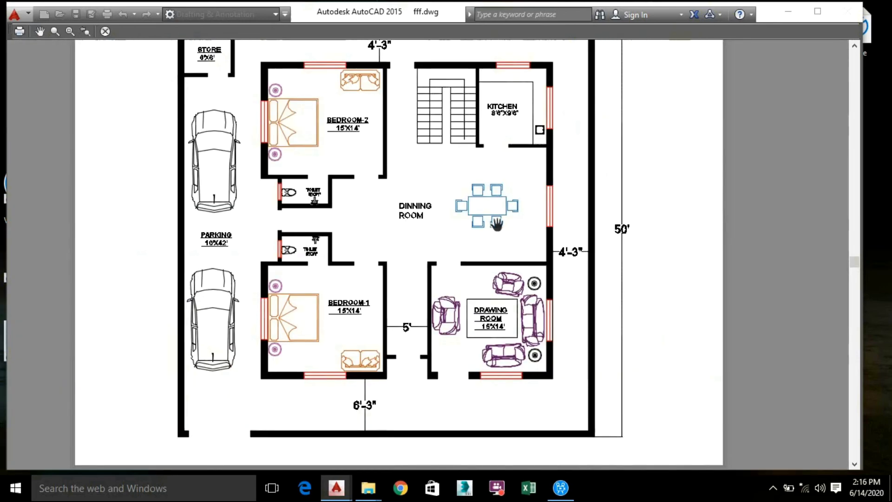
{"action": "scroll", "coordinate": [439, 193], "scroll_direction": "down", "scroll_amount": 3}
{"action": "left_click_drag", "start_coordinate": [423, 200], "coordinate": [391, 232]}
Step: Leave the preview and plot the floor plan to PDF with the chosen settings
{"action": "key", "text": "Escape"}
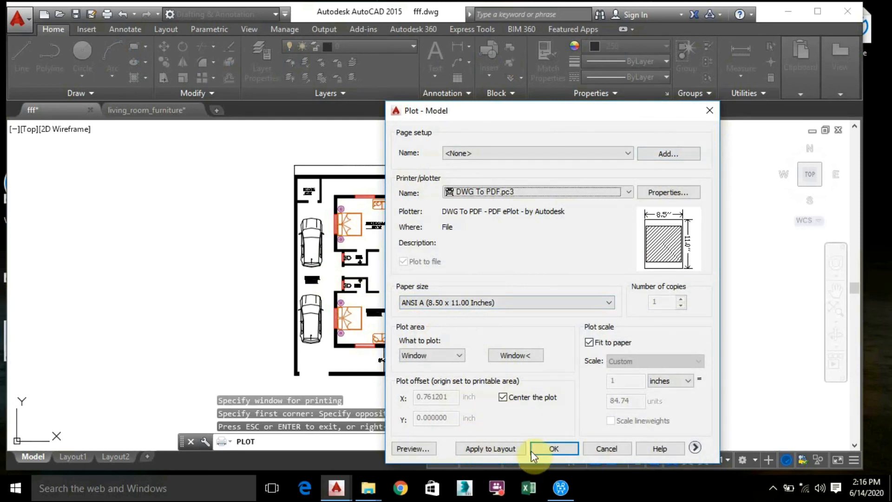
{"action": "left_click", "coordinate": [545, 449]}
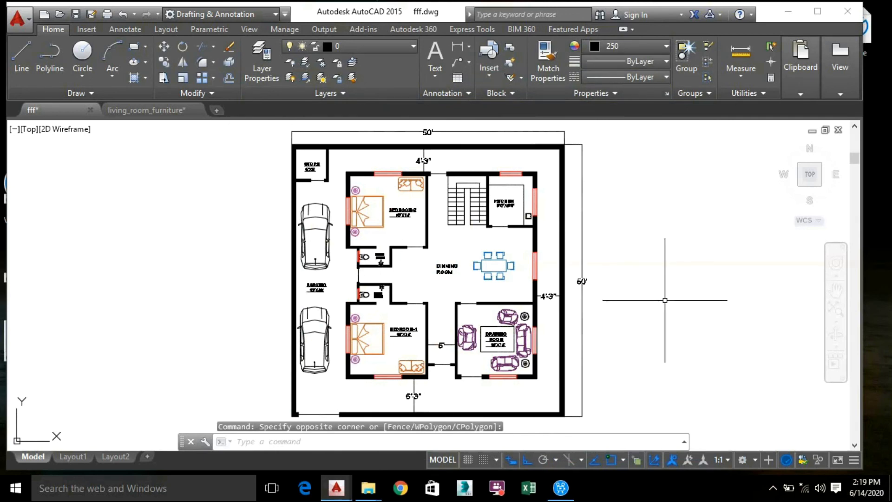
Step: Examine the finished floor plan's rooms, furniture and labels with Clean Screen on, and turn Clean Screen off again
{"action": "key", "text": "ctrl+0"}
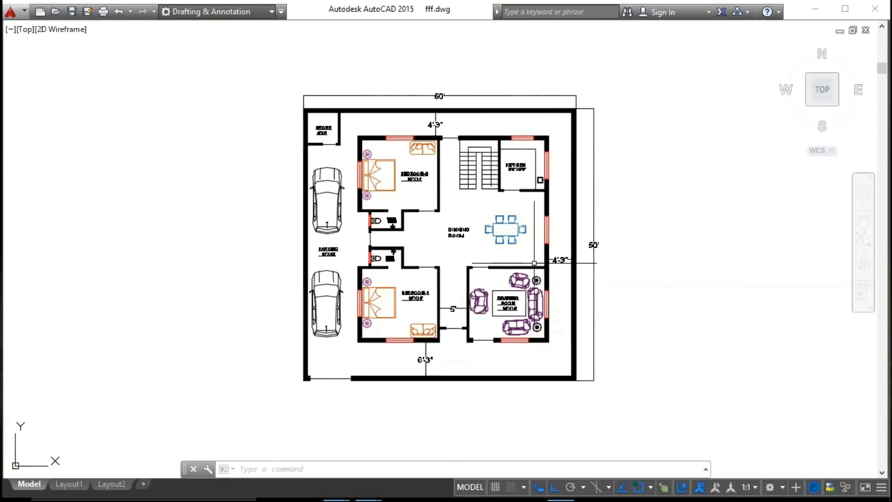
{"action": "scroll", "coordinate": [639, 235], "scroll_direction": "up", "scroll_amount": 3}
{"action": "scroll", "coordinate": [674, 250], "scroll_direction": "down", "scroll_amount": 3}
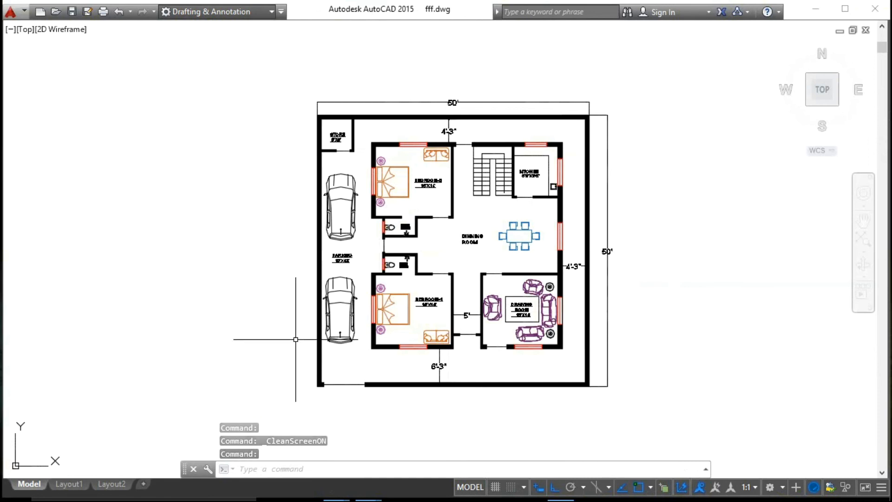
{"action": "scroll", "coordinate": [423, 295], "scroll_direction": "up", "scroll_amount": 2}
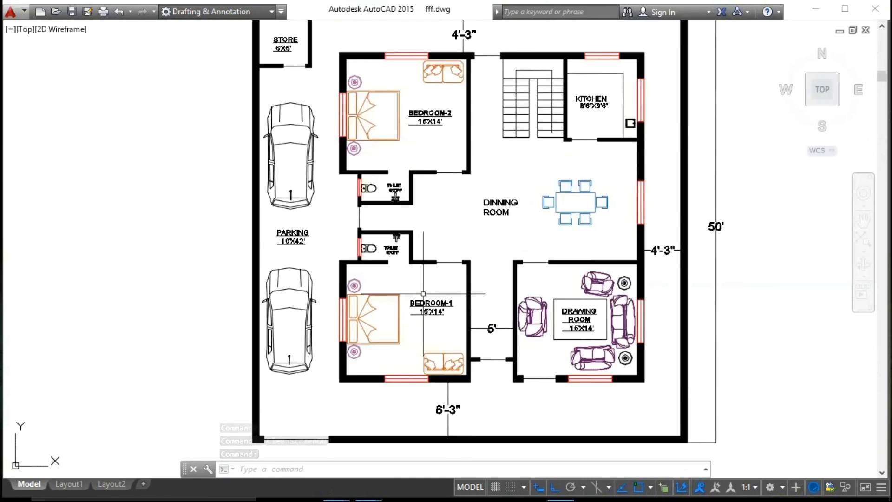
{"action": "middle_click_drag", "start_coordinate": [485, 270], "coordinate": [485, 288]}
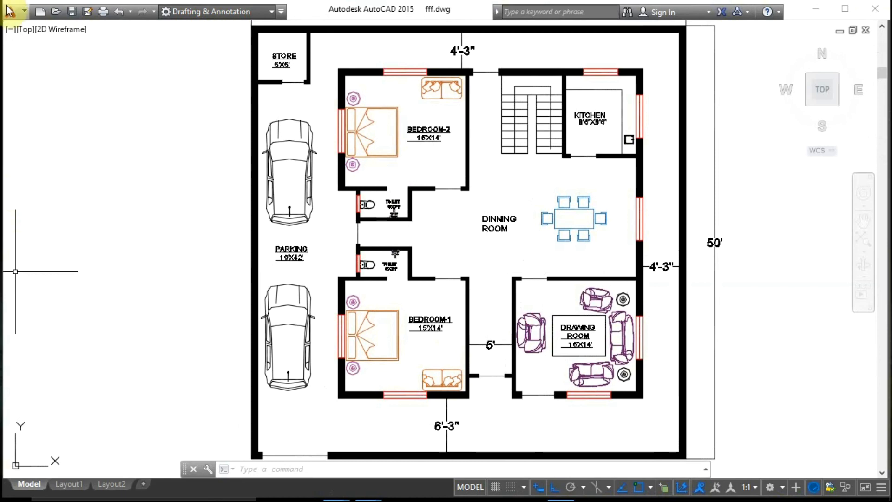
{"action": "key", "text": "ctrl+0"}
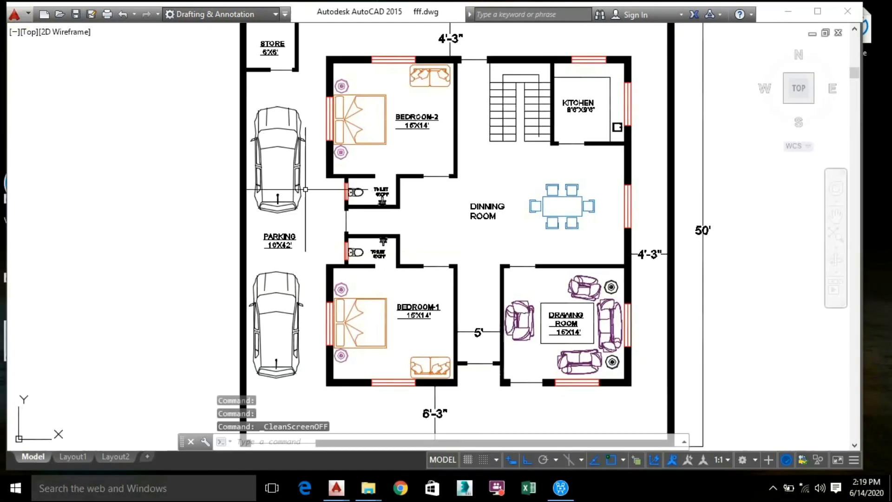
{"action": "scroll", "coordinate": [213, 145], "scroll_direction": "down", "scroll_amount": 4}
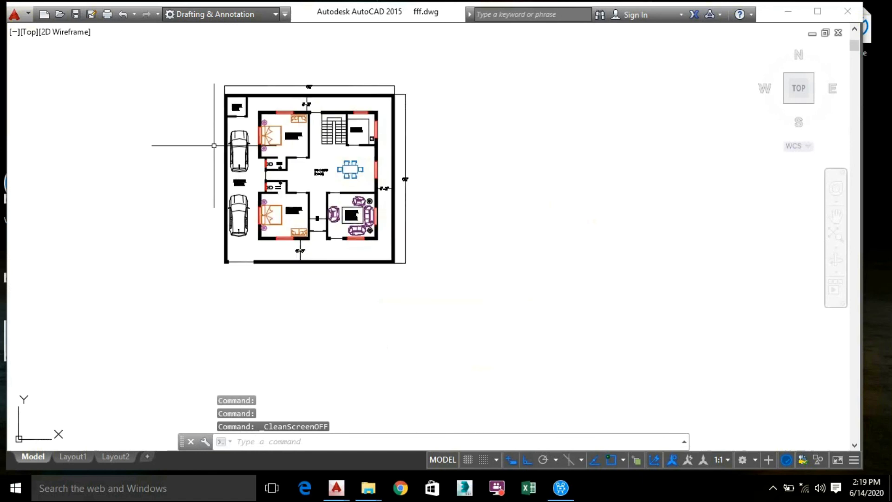